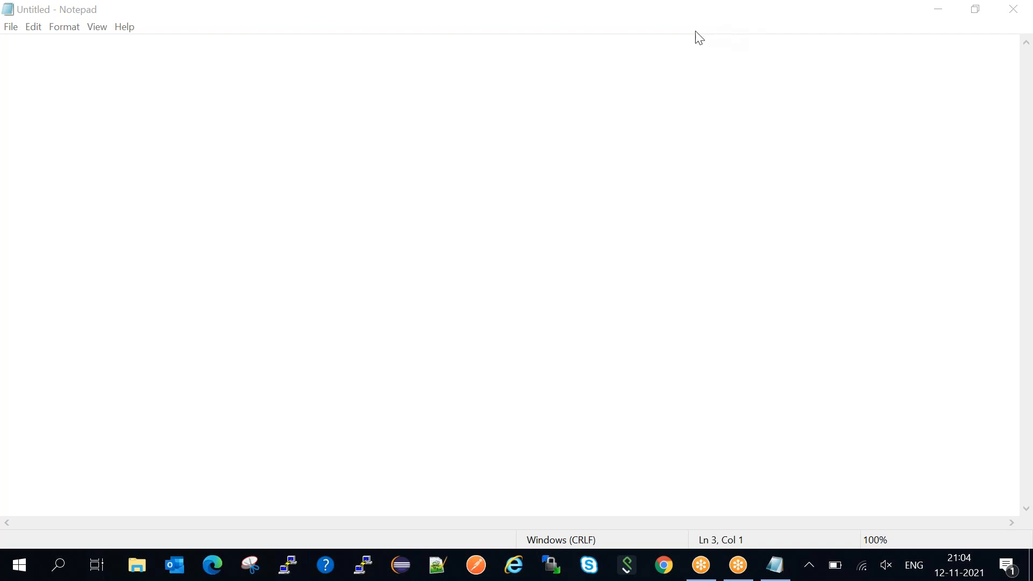
Write the heading "Smartforms :" on the third line and underline it with a row of dashes.
{"action": "left_click", "coordinate": [148, 81]}
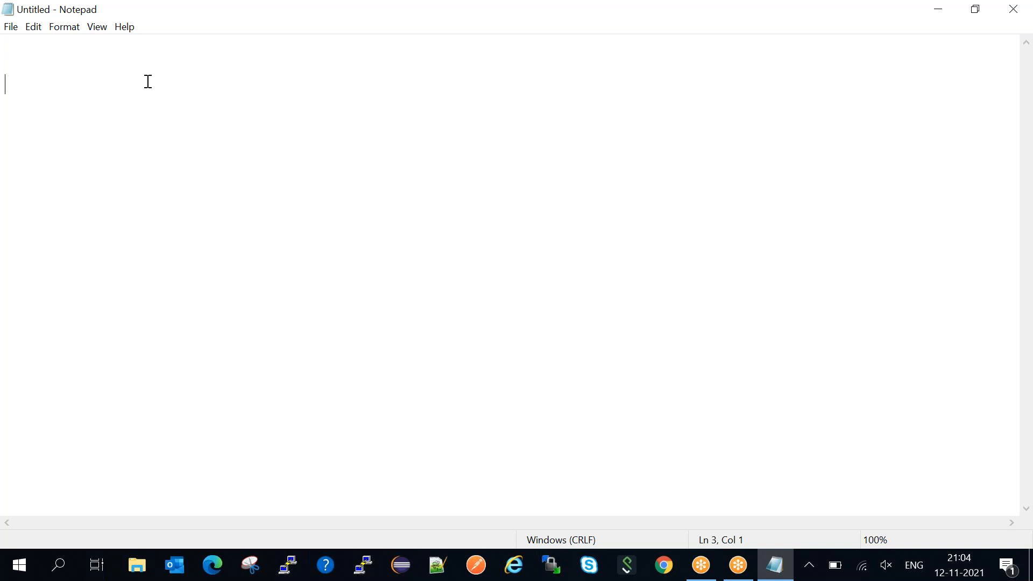
{"action": "type", "text": "Smartforms :"}
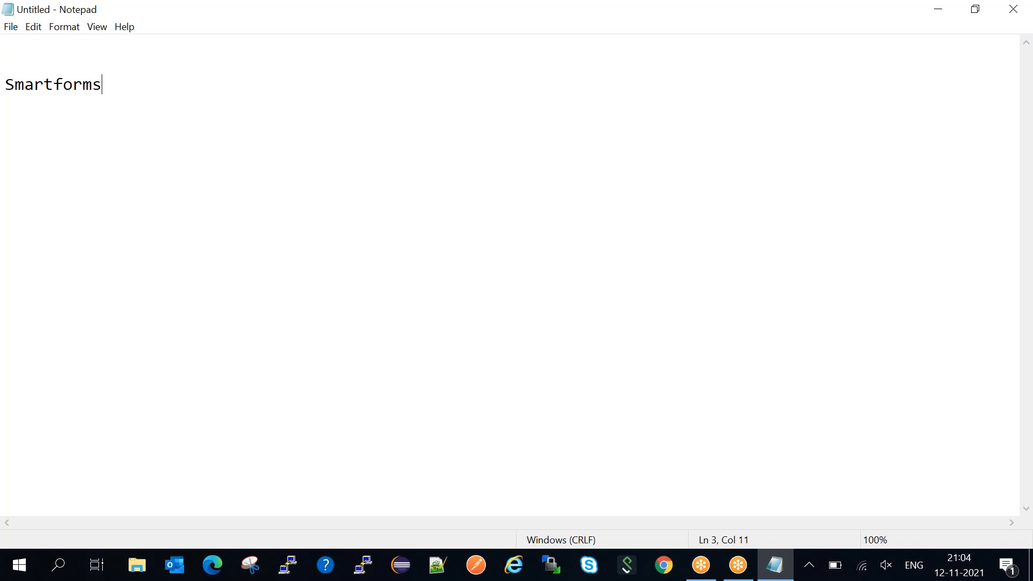
{"action": "key", "text": "Return"}
{"action": "type", "text": "-----------"}
{"action": "key", "text": "Return"}
{"action": "key", "text": "Return"}
{"action": "type", "text": "sap cripts"}
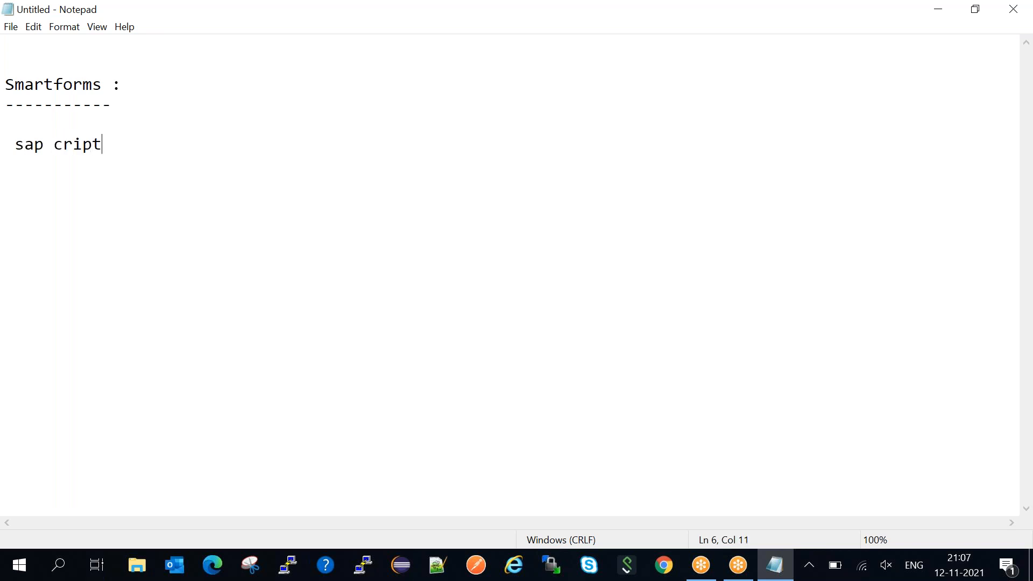
{"action": "left_click", "coordinate": [58, 145]}
{"action": "type", "text": "s"}
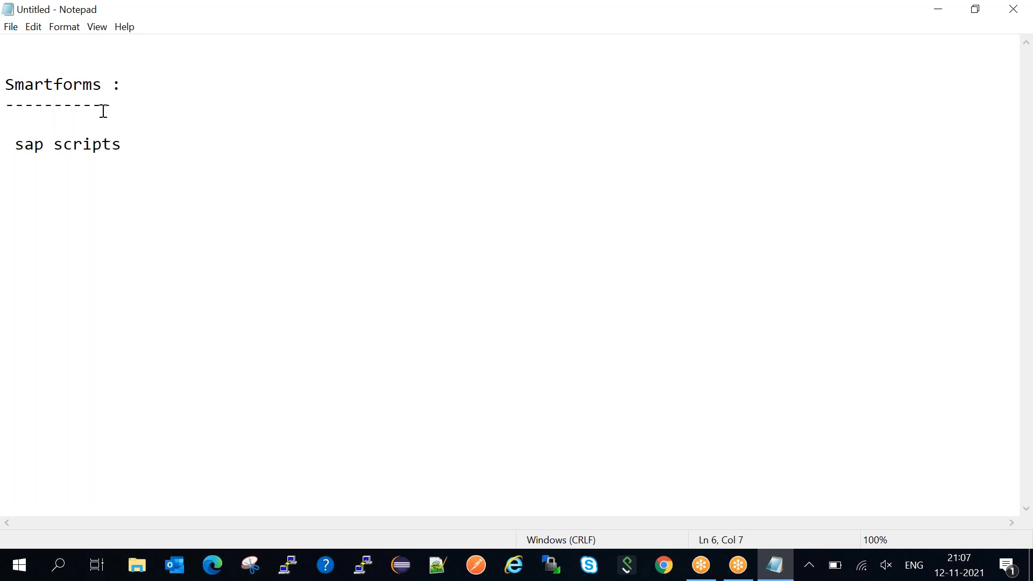
{"action": "left_click", "coordinate": [135, 90]}
{"action": "left_click_drag", "start_coordinate": [135, 90], "coordinate": [8, 69]}
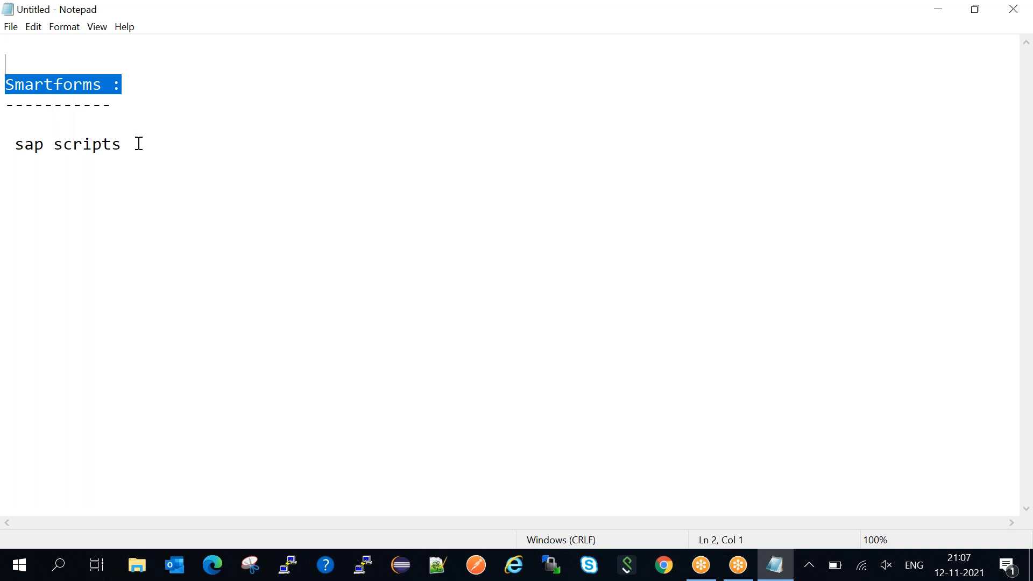
{"action": "left_click_drag", "start_coordinate": [139, 145], "coordinate": [9, 143]}
{"action": "key", "text": "Delete"}
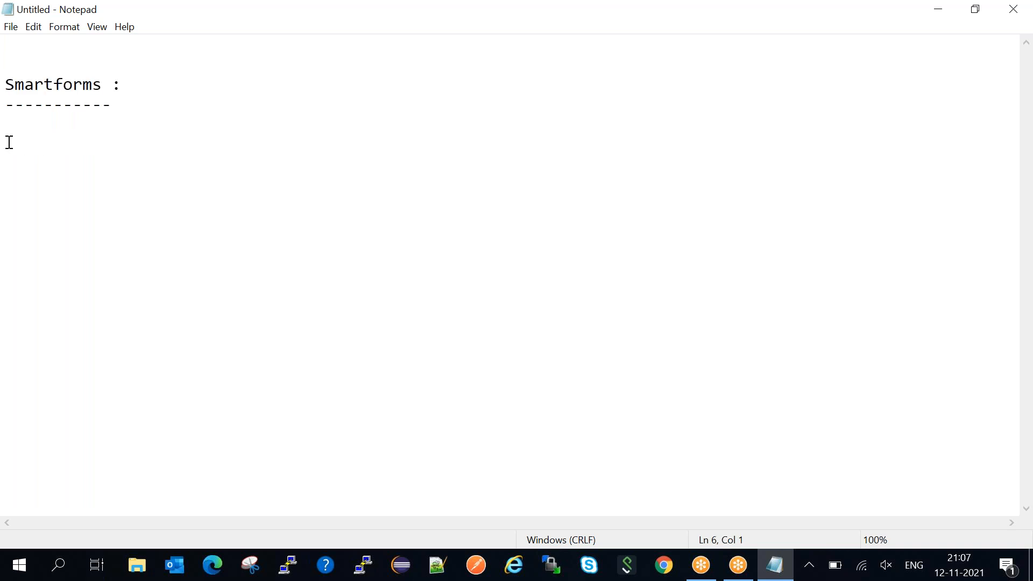
Add the indented line "generate the bills or invoices..." below the Smartforms heading, followed by blank lines.
{"action": "left_click_drag", "start_coordinate": [110, 90], "coordinate": [9, 85]}
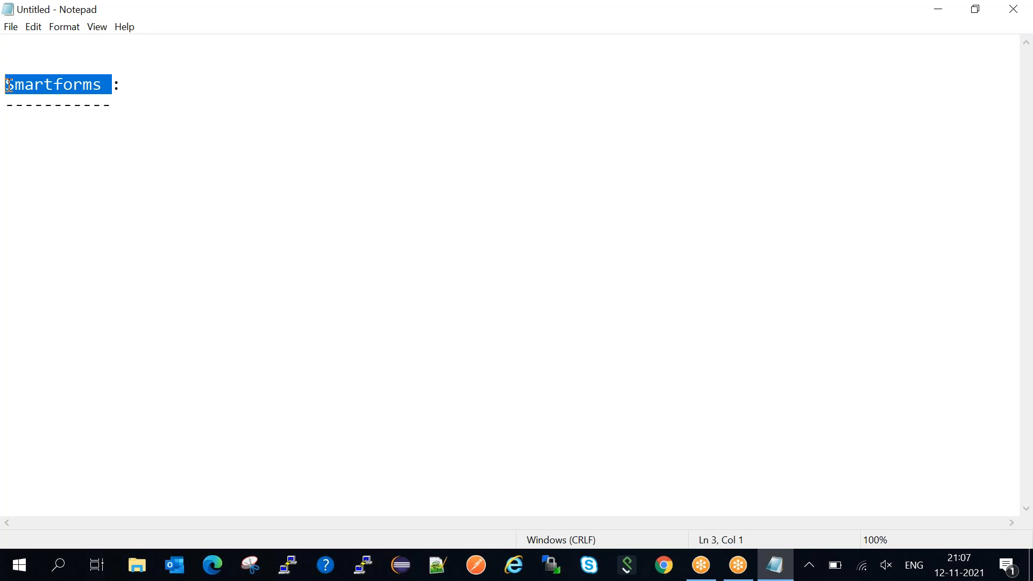
{"action": "left_click", "coordinate": [127, 110]}
{"action": "key", "text": "Return"}
{"action": "key", "text": "Return"}
{"action": "key", "text": "Return"}
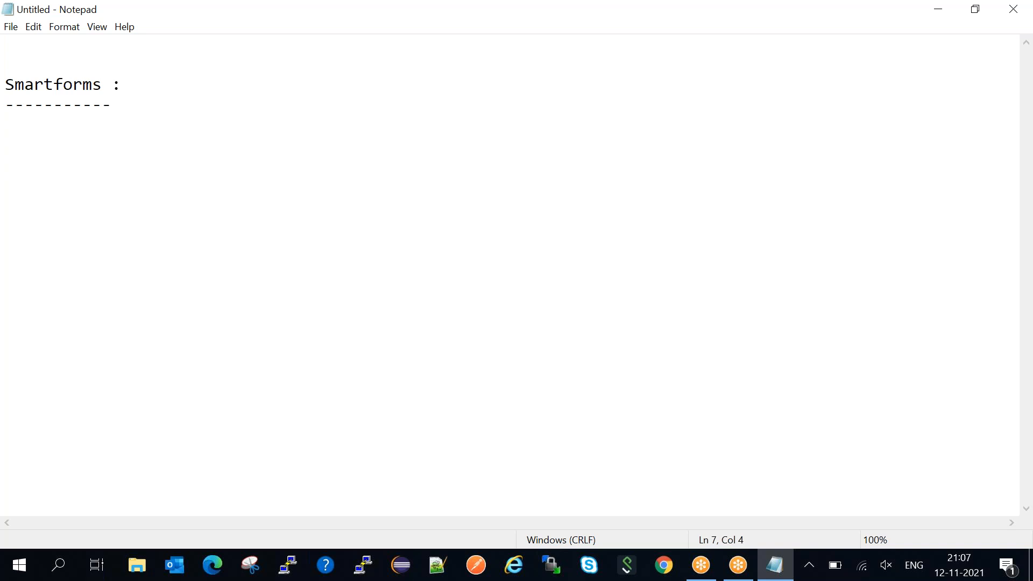
{"action": "type", "text": "generate the bills or invoi"}
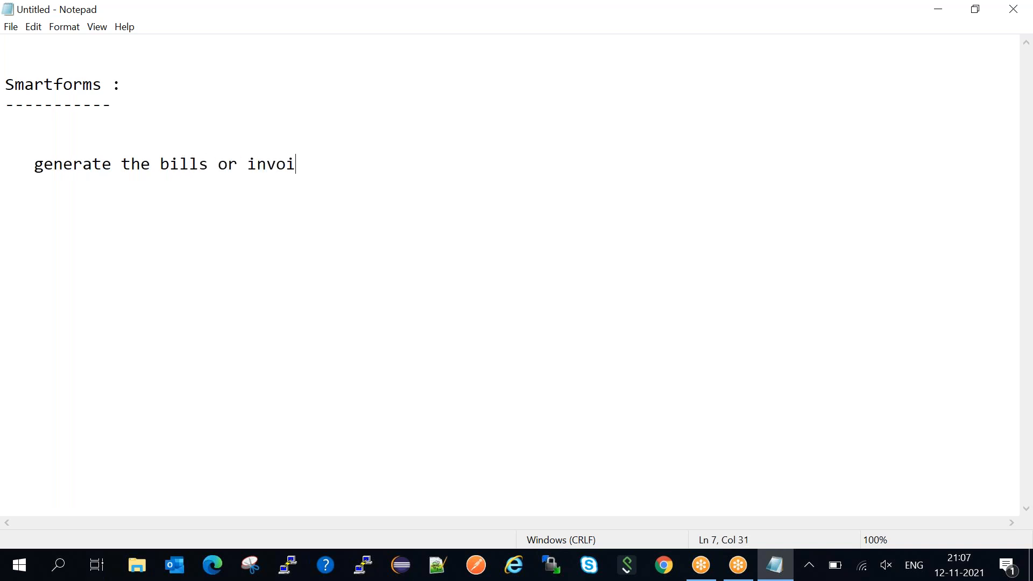
{"action": "type", "text": "ces..."}
{"action": "key", "text": "Return"}
{"action": "key", "text": "Return"}
{"action": "key", "text": "Return"}
{"action": "type", "text": "write"}
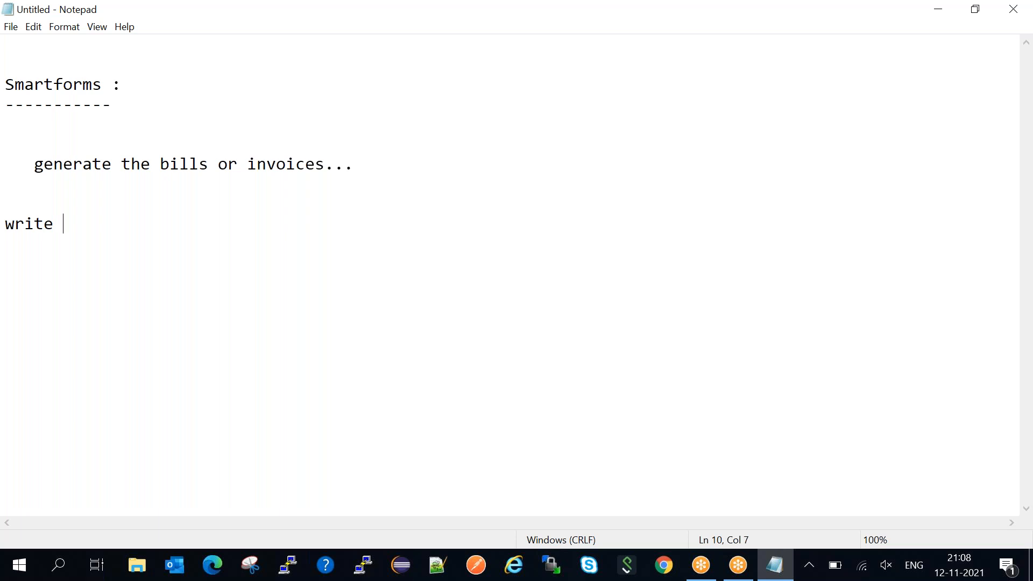
{"action": "key", "text": "Return"}
{"action": "key", "text": "Return"}
{"action": "key", "text": "Return"}
{"action": "left_click", "coordinate": [67, 225]}
{"action": "left_click_drag", "start_coordinate": [66, 225], "coordinate": [8, 226]}
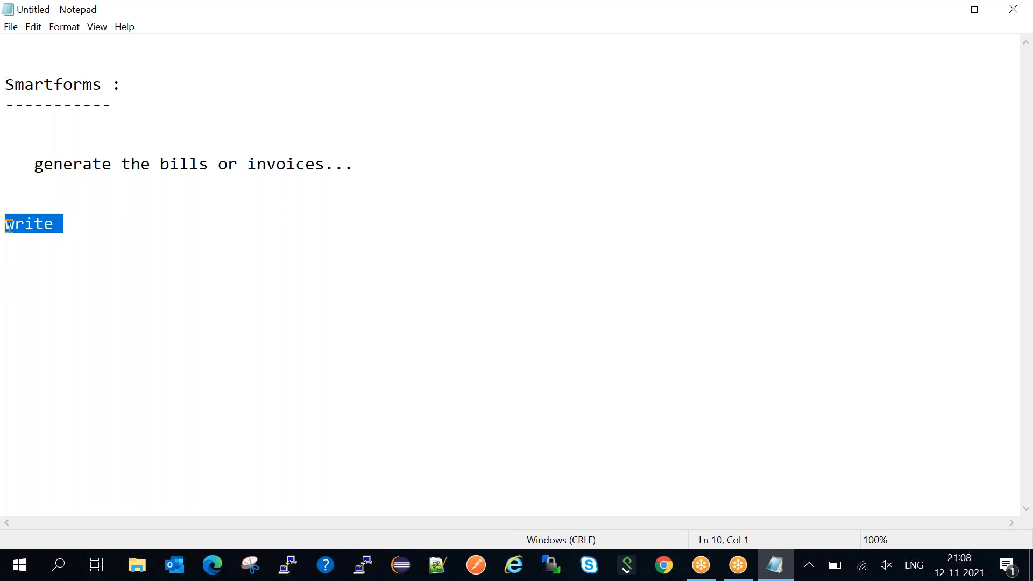
{"action": "key", "text": "BackSpace"}
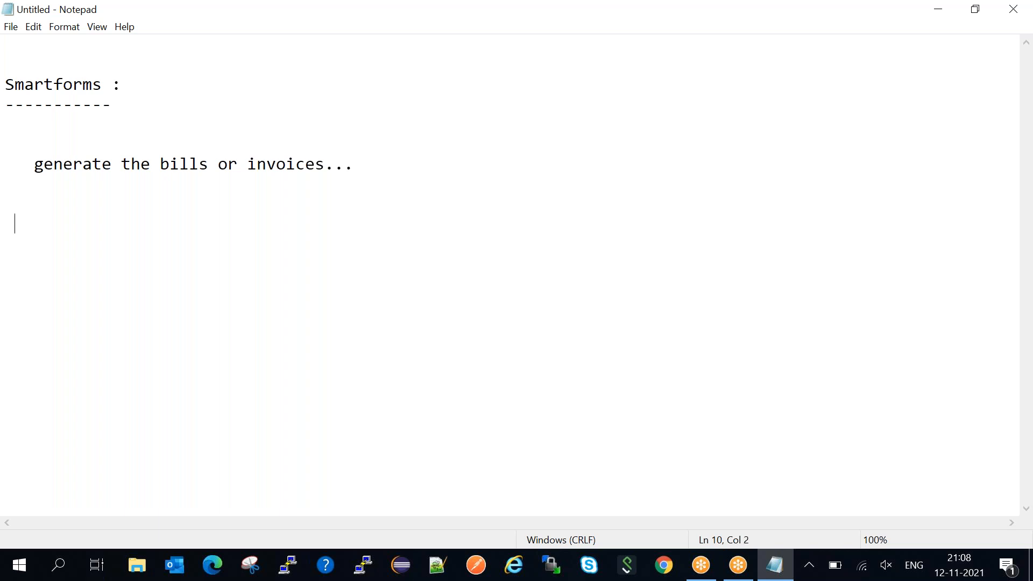
Add the subheading "4 types of windows :" with a dashed underline below the bills or invoices line.
{"action": "type", "text": "4 types of wi"}
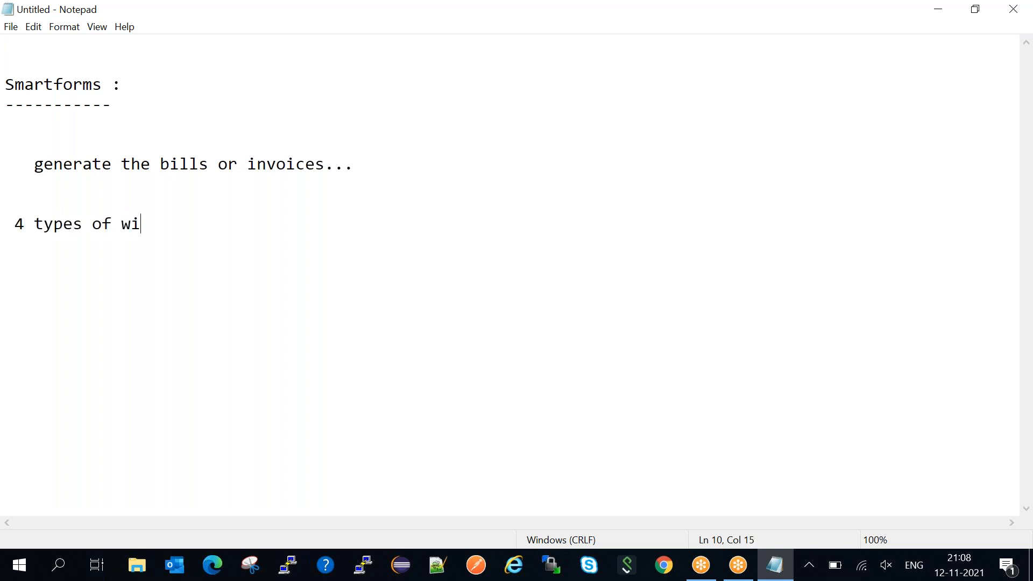
{"action": "type", "text": "ndows :"}
{"action": "key", "text": "Return"}
{"action": "type", "text": "--------------------"}
{"action": "key", "text": "Return"}
List the first two window types, "1. Secondary window." and "2. Main Window.", separated by a blank line.
{"action": "key", "text": "Return"}
{"action": "type", "text": "1. Se"}
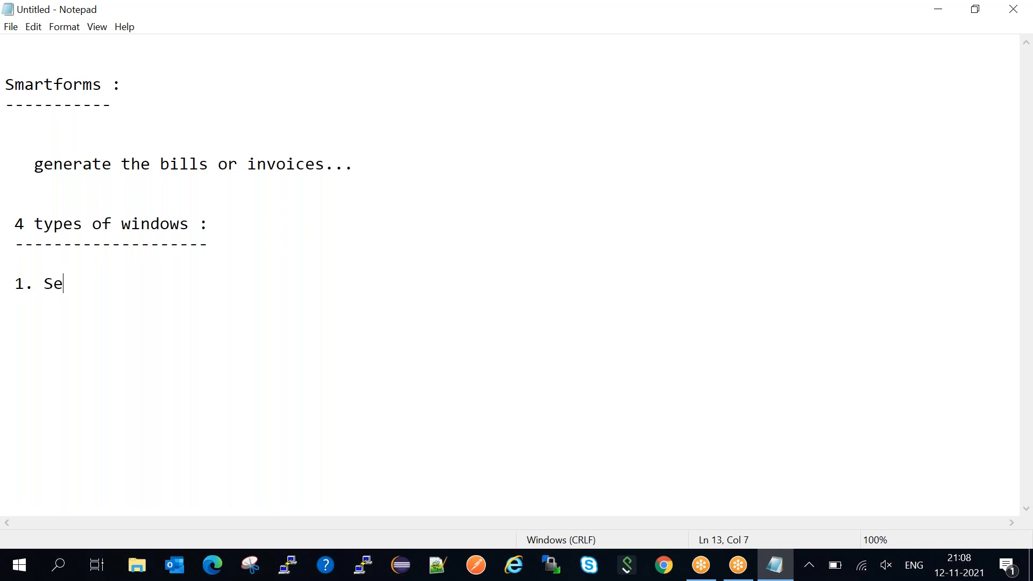
{"action": "type", "text": "condary window."}
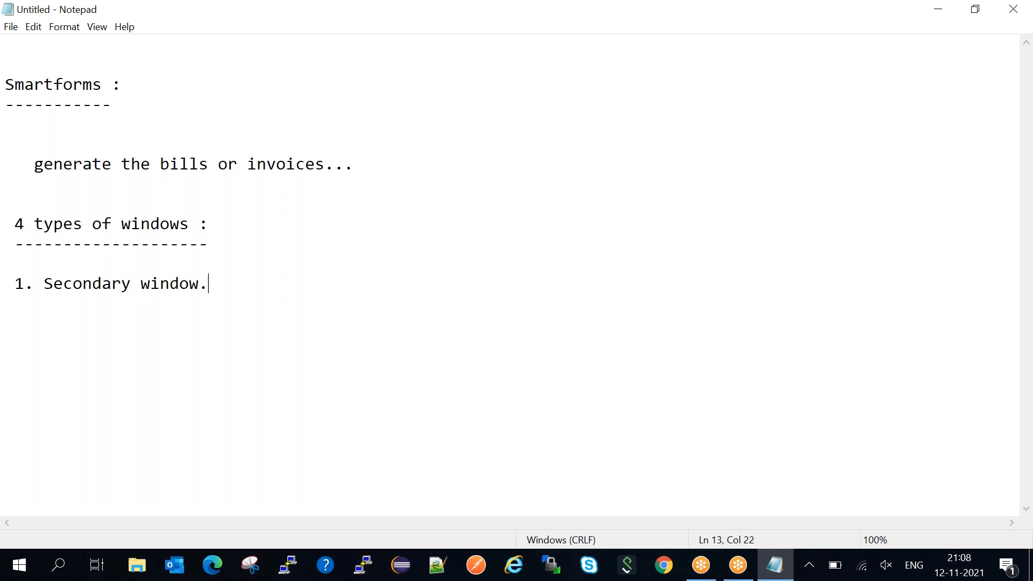
{"action": "key", "text": "Return"}
{"action": "key", "text": "Return"}
{"action": "type", "text": "2. Main Win"}
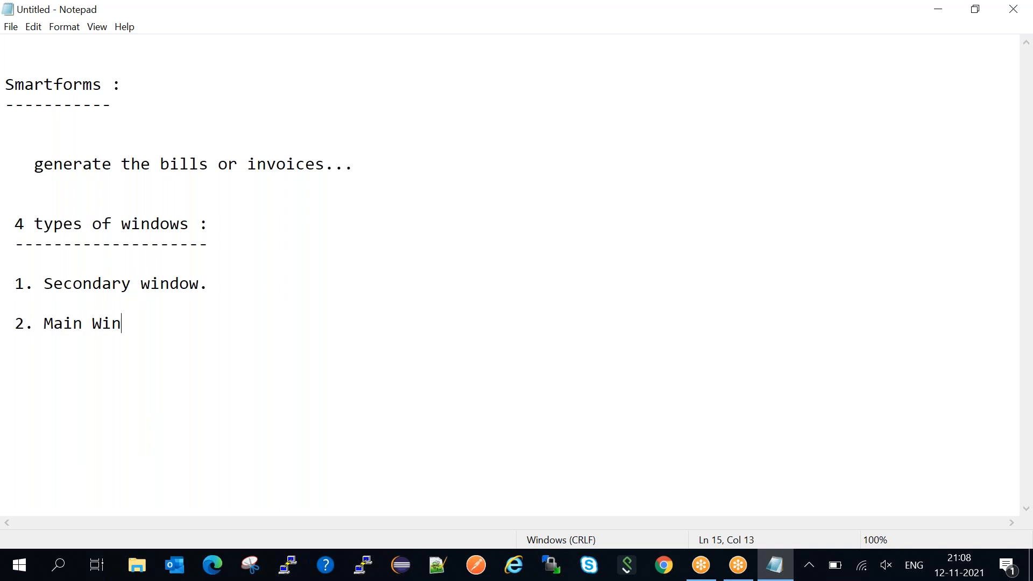
{"action": "type", "text": "dow."}
{"action": "key", "text": "Return"}
{"action": "key", "text": "Return"}
Add the remaining list items "3. Copy window." and "4. final Window.", separated by a blank line.
{"action": "type", "text": "3/"}
{"action": "key", "text": "BackSpace"}
{"action": "type", "text": ". Cp"}
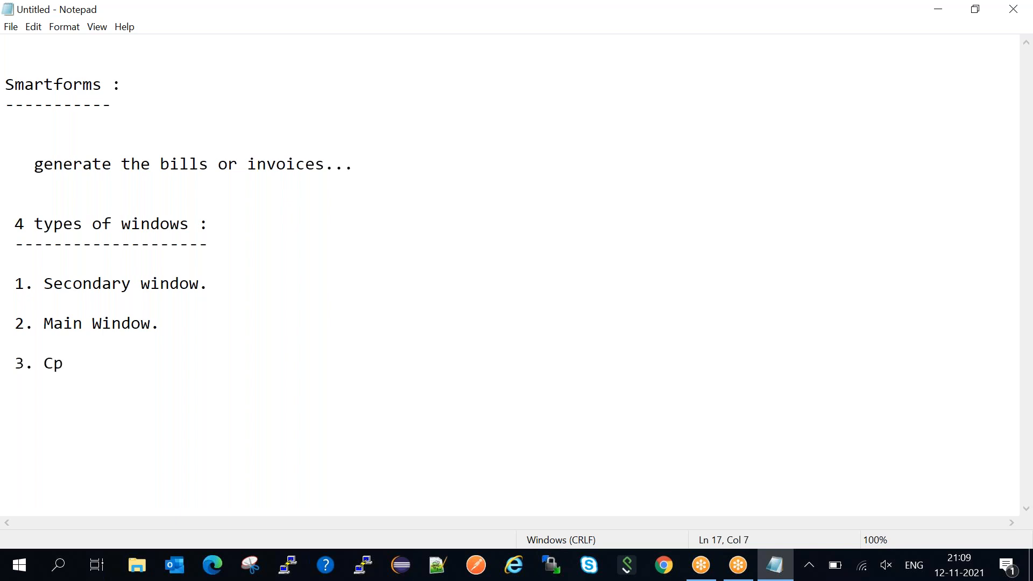
{"action": "key", "text": "BackSpace"}
{"action": "type", "text": "opy window"}
{"action": "type", "text": "."}
{"action": "key", "text": "Return"}
{"action": "key", "text": "Return"}
{"action": "type", "text": "4"}
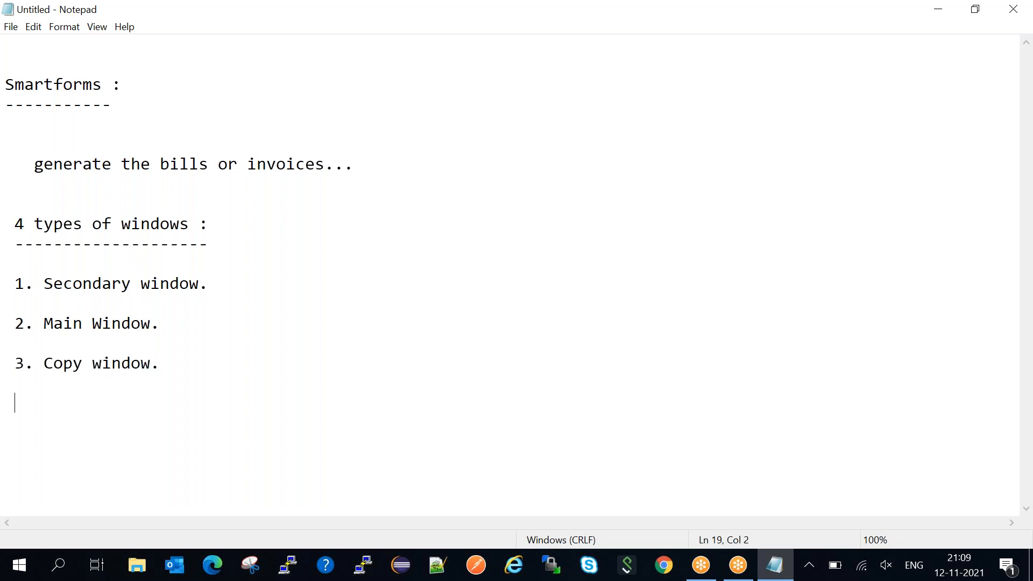
{"action": "type", "text": ". final Window"}
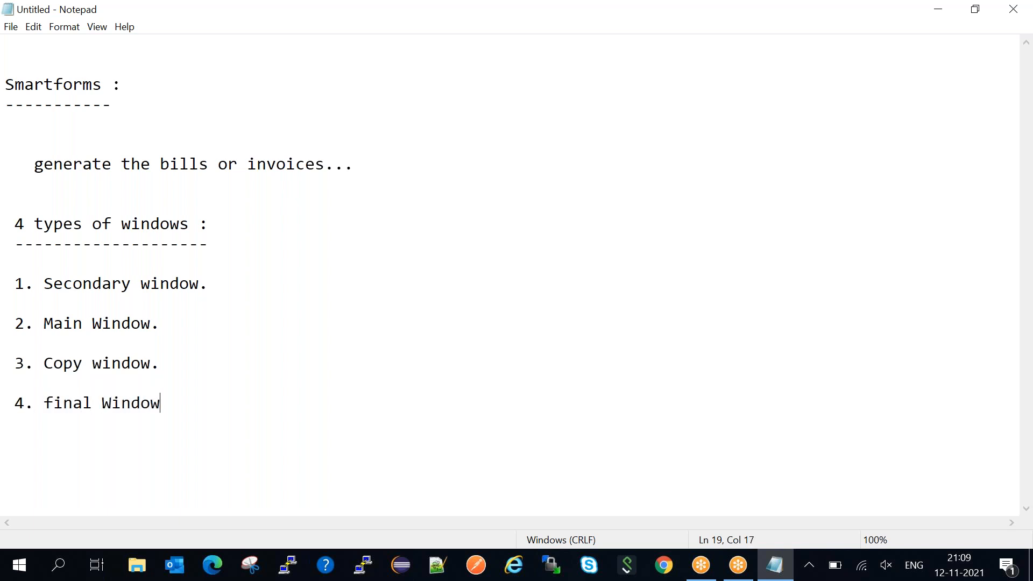
{"action": "type", "text": "."}
Append "----> to print particular information." to the Secondary window item.
{"action": "left_click", "coordinate": [223, 293]}
{"action": "type", "text": "----> to print particular"}
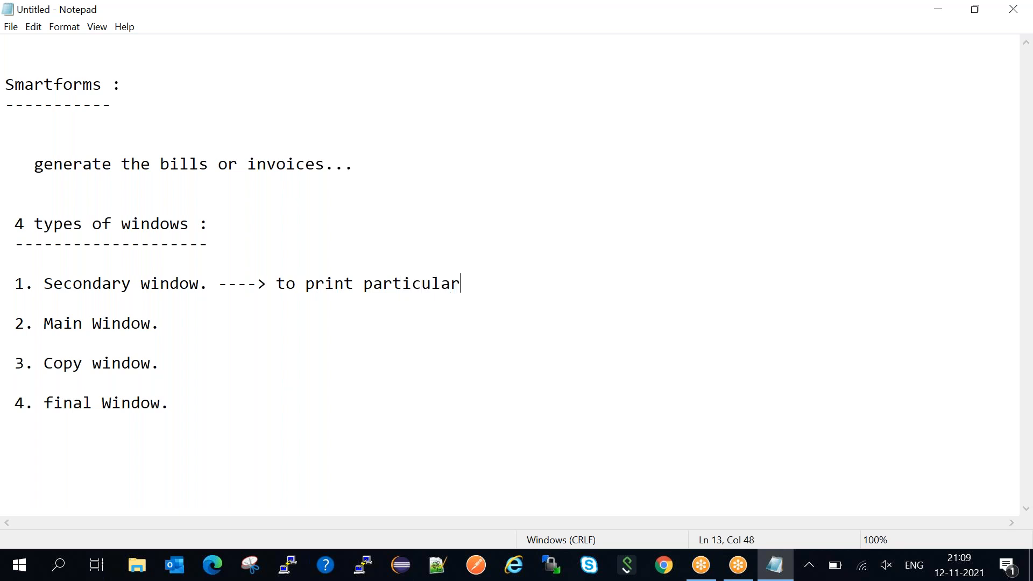
{"action": "type", "text": " information."}
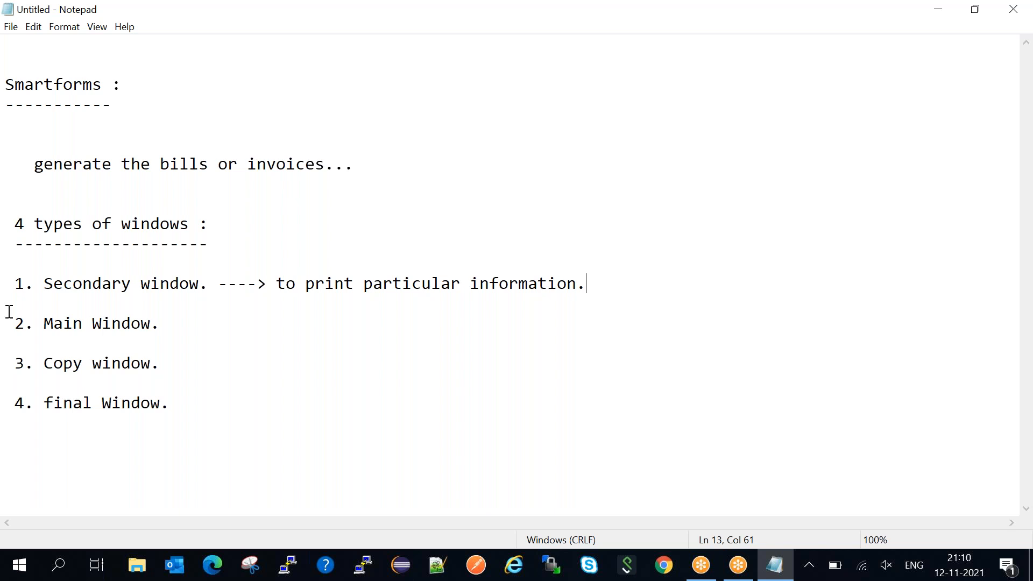
Append "------> to print the main data..( functionality )" to the Main Window item.
{"action": "left_click", "coordinate": [172, 334]}
{"action": "left_click", "coordinate": [177, 323]}
{"action": "type", "text": "------> to"}
{"action": "type", "text": "print t"}
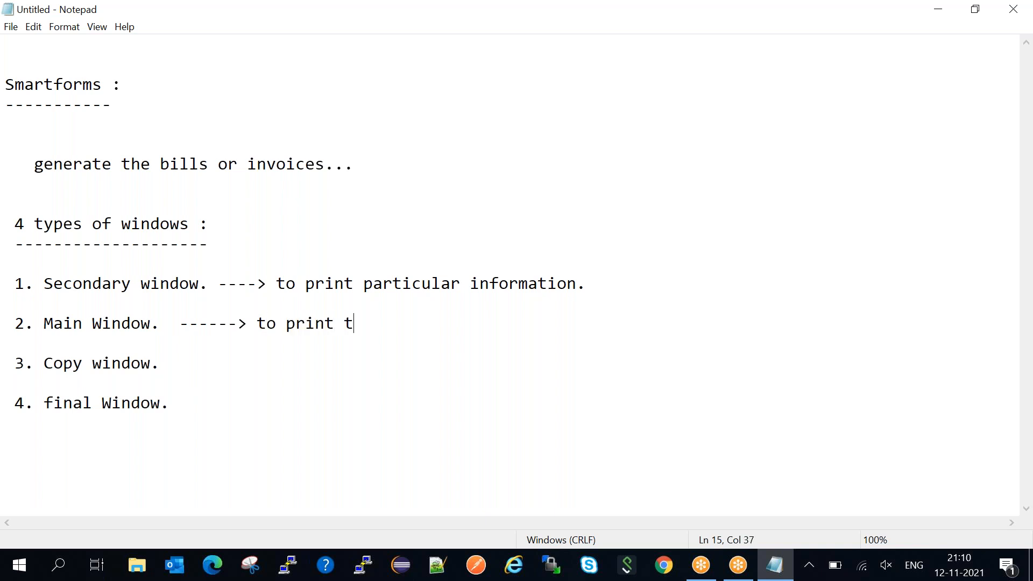
{"action": "type", "text": "he main data."}
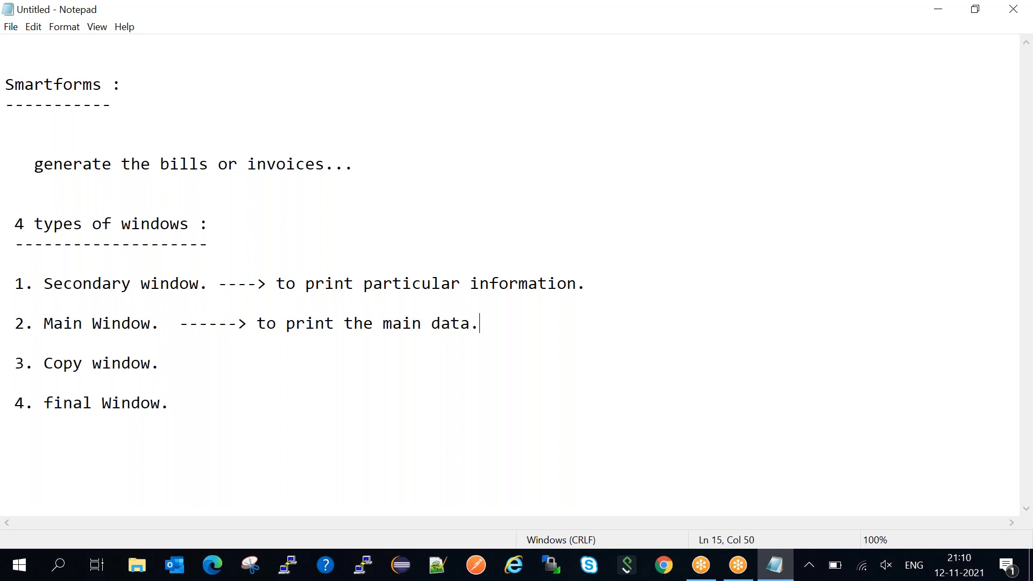
{"action": "type", "text": ".( functiona"}
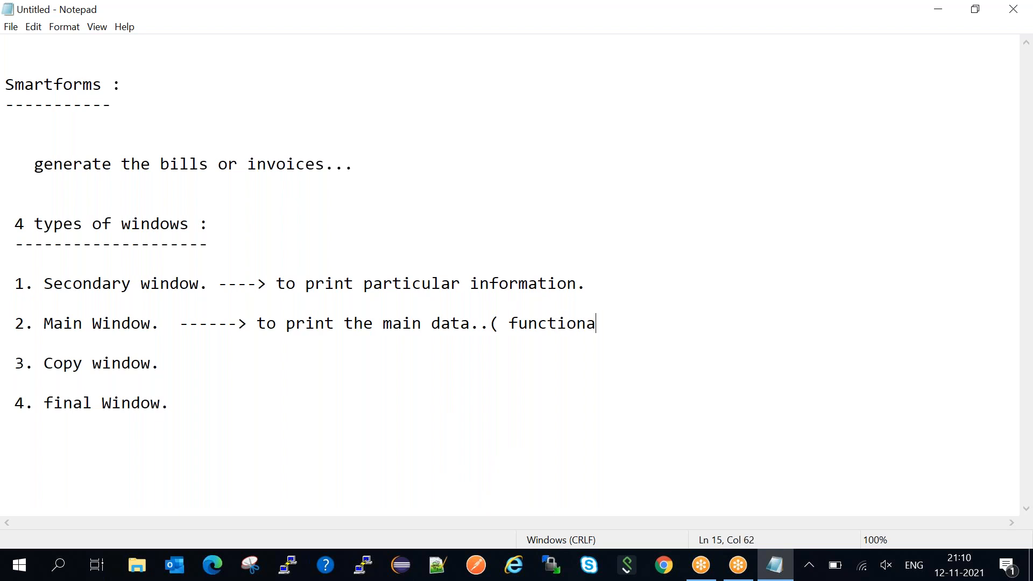
{"action": "type", "text": "lity )"}
Append "------> to copy the org data into dulplictae" to the Copy window item.
{"action": "left_click", "coordinate": [178, 369]}
{"action": "type", "text": "------> to cop"}
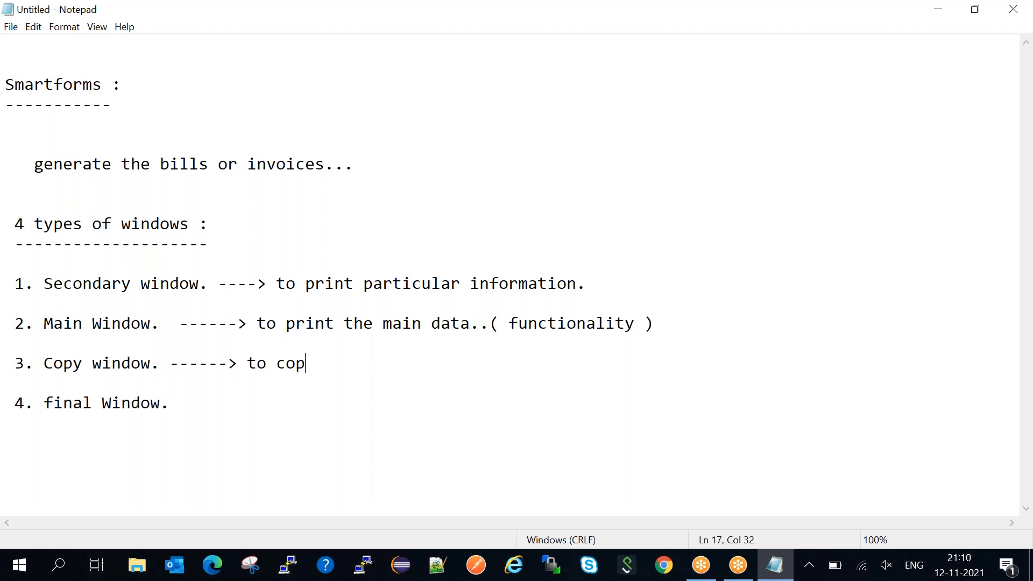
{"action": "type", "text": "y the org data t"}
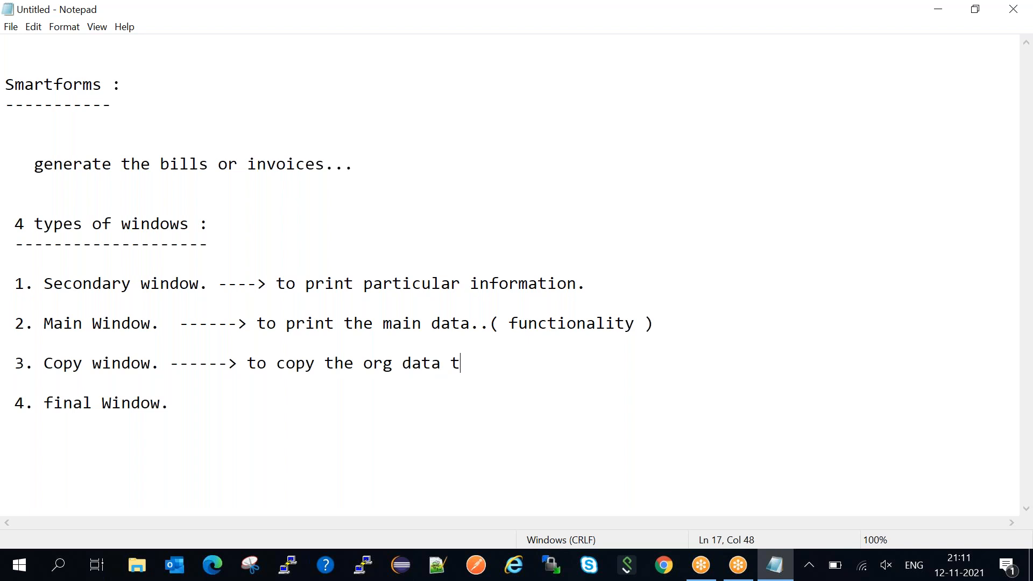
{"action": "key", "text": "BackSpace"}
{"action": "type", "text": "into dulplic"}
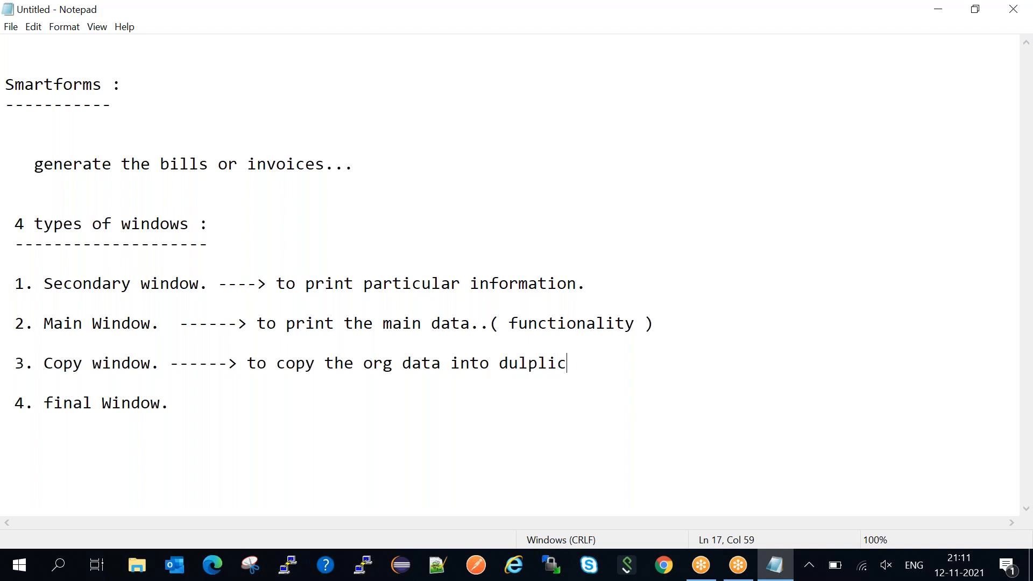
{"action": "type", "text": "tae"}
Append "-----> to print footer heading..." to the final Window item.
{"action": "left_click", "coordinate": [180, 408]}
{"action": "type", "text": "-----> to prin"}
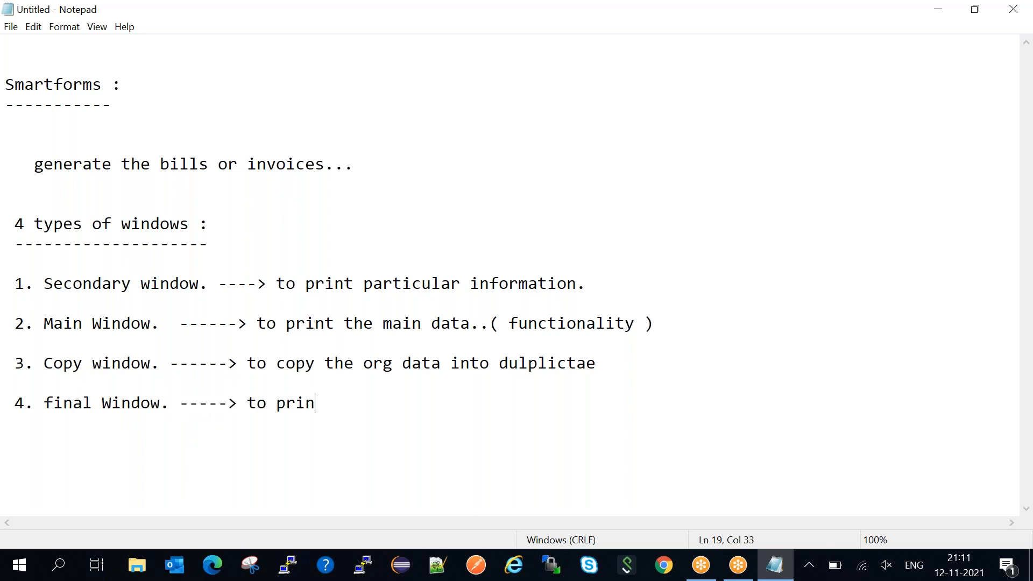
{"action": "type", "text": "t footer he"}
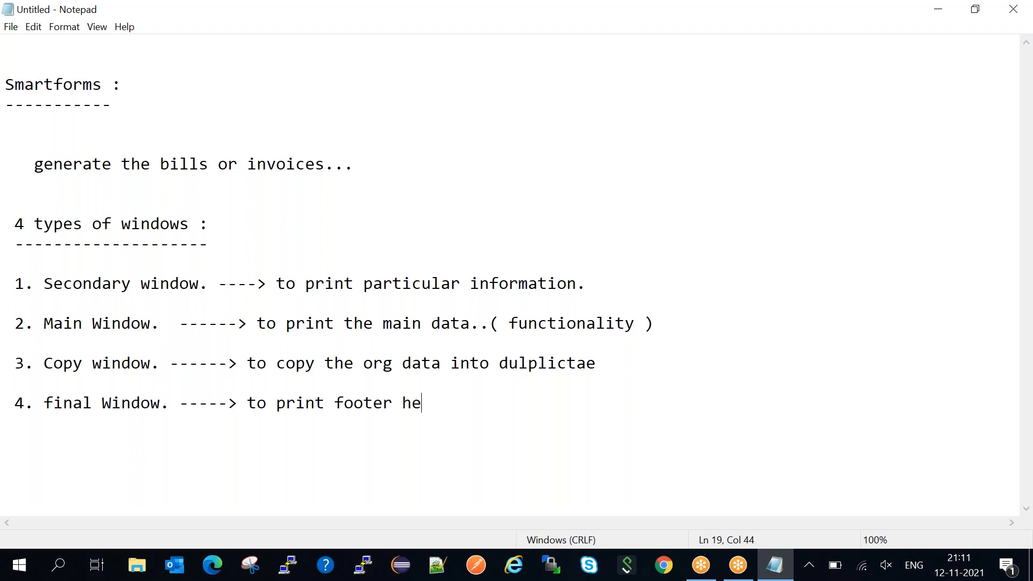
{"action": "type", "text": "ading..."}
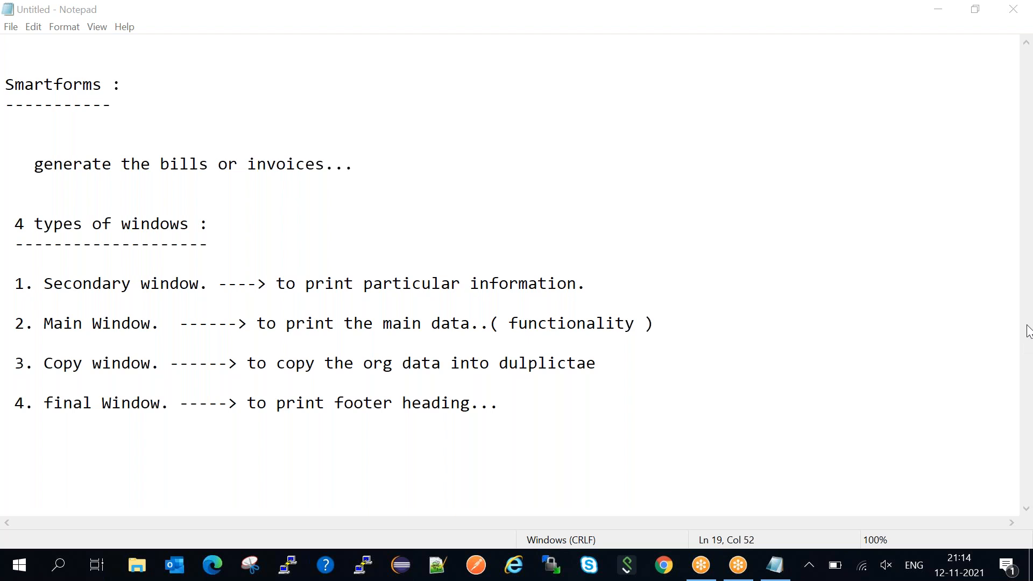
Insert blank lines below the window list and write "1. client independent ---" on line 25.
{"action": "left_click", "coordinate": [549, 430]}
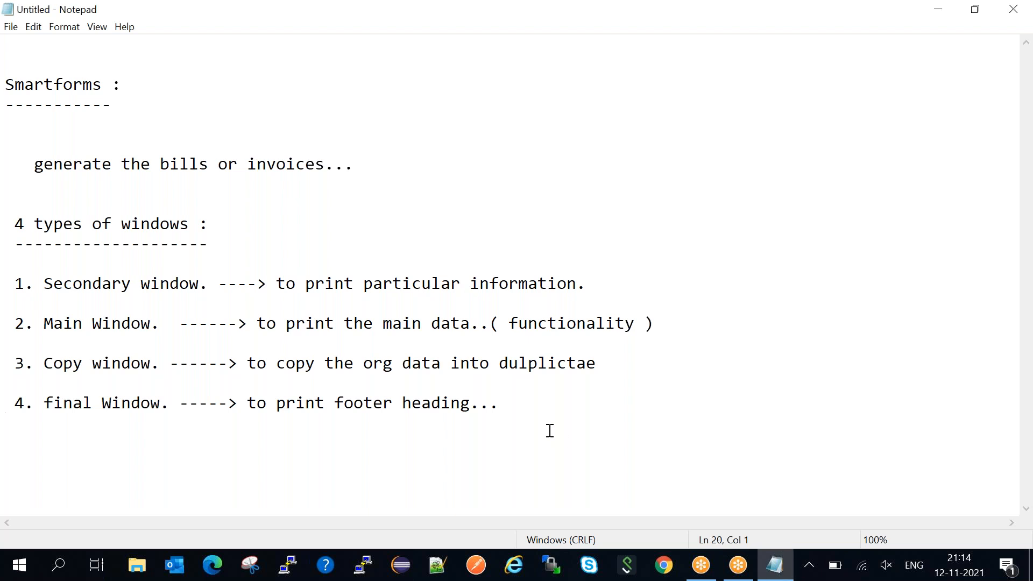
{"action": "key", "text": "Return"}
{"action": "key", "text": "Return"}
{"action": "key", "text": "Return"}
{"action": "key", "text": "Return"}
{"action": "key", "text": "Return"}
{"action": "key", "text": "Return"}
{"action": "key", "text": "Return"}
{"action": "key", "text": "Return"}
{"action": "key", "text": "Return"}
{"action": "key", "text": "Return"}
{"action": "key", "text": "Return"}
{"action": "key", "text": "Return"}
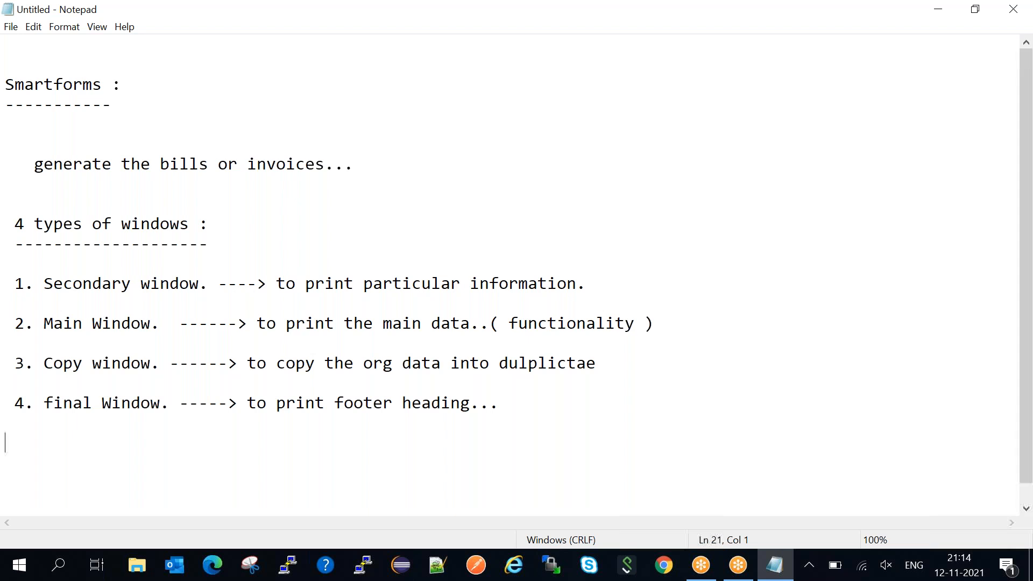
{"action": "key", "text": "Up"}
{"action": "key", "text": "Up"}
{"action": "key", "text": "Up"}
{"action": "key", "text": "Up"}
{"action": "key", "text": "Up"}
{"action": "key", "text": "Up"}
{"action": "key", "text": "Up"}
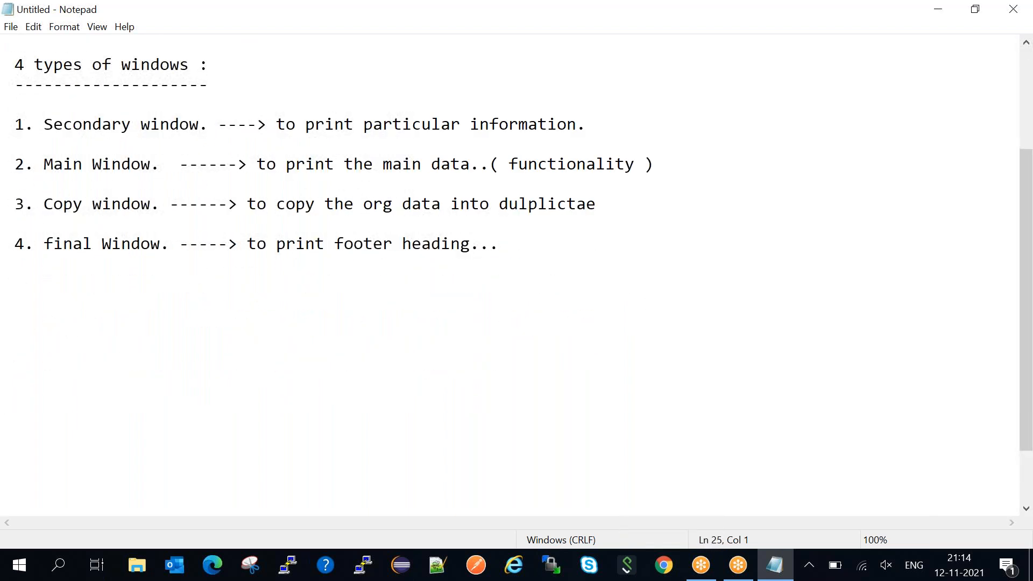
{"action": "type", "text": "1. client indepe"}
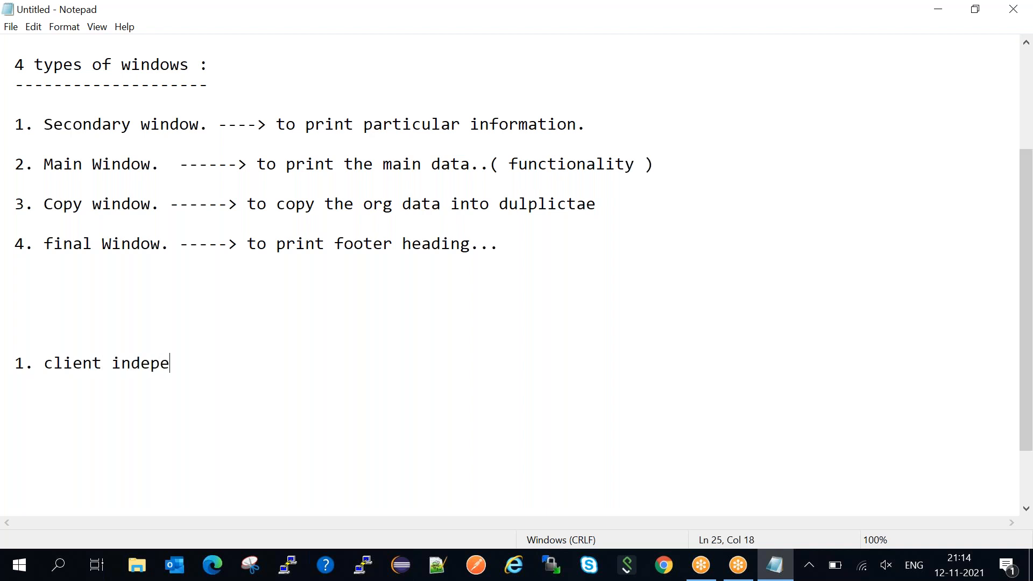
{"action": "type", "text": "ndent ---"}
Leave two blank lines below the client independent point and write "2. client dependent ----" on line 28.
{"action": "key", "text": "Return"}
{"action": "key", "text": "Return"}
{"action": "key", "text": "Return"}
{"action": "type", "text": "2"}
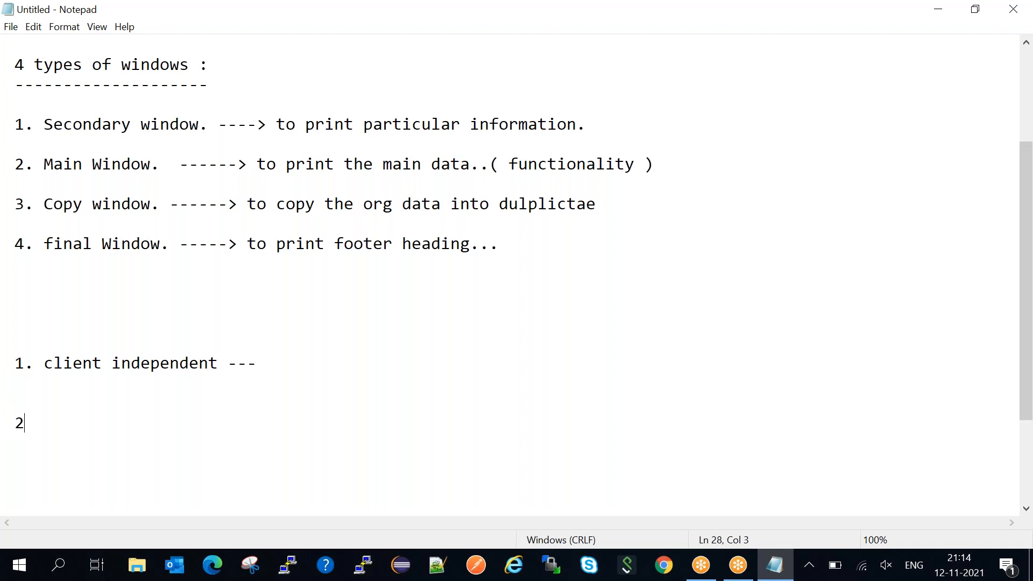
{"action": "type", "text": ". client dependent"}
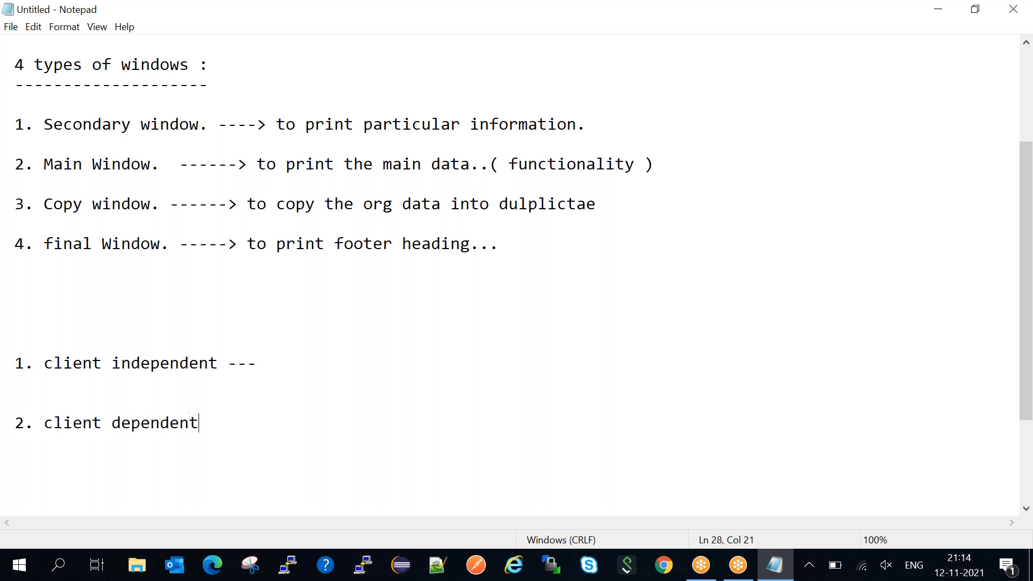
{"action": "type", "text": " ----"}
{"action": "left_click_drag", "start_coordinate": [238, 365], "coordinate": [94, 370]}
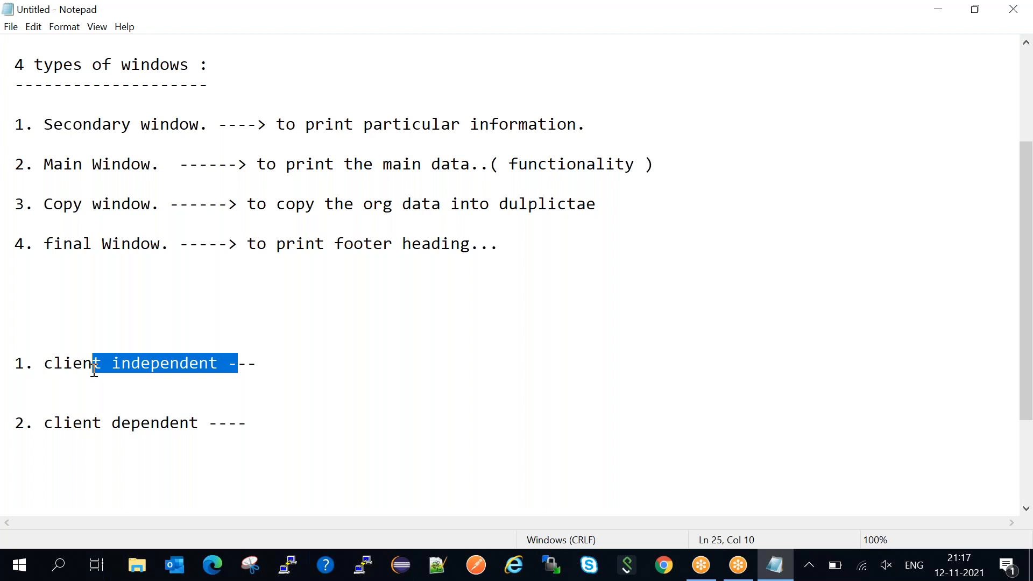
Insert blank lines below the client dependent point and write "1. normal smartform." on line 32.
{"action": "left_click", "coordinate": [262, 430]}
{"action": "key", "text": "Return"}
{"action": "key", "text": "Return"}
{"action": "key", "text": "Return"}
{"action": "key", "text": "Return"}
{"action": "key", "text": "Return"}
{"action": "key", "text": "Return"}
{"action": "key", "text": "Return"}
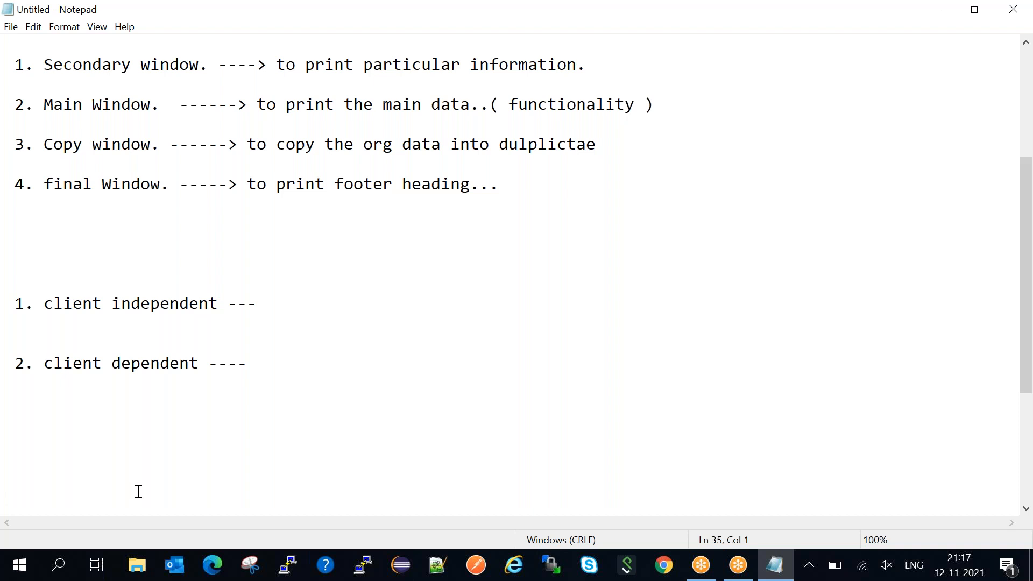
{"action": "left_click", "coordinate": [21, 439]}
{"action": "type", "text": "1. normal smartform."}
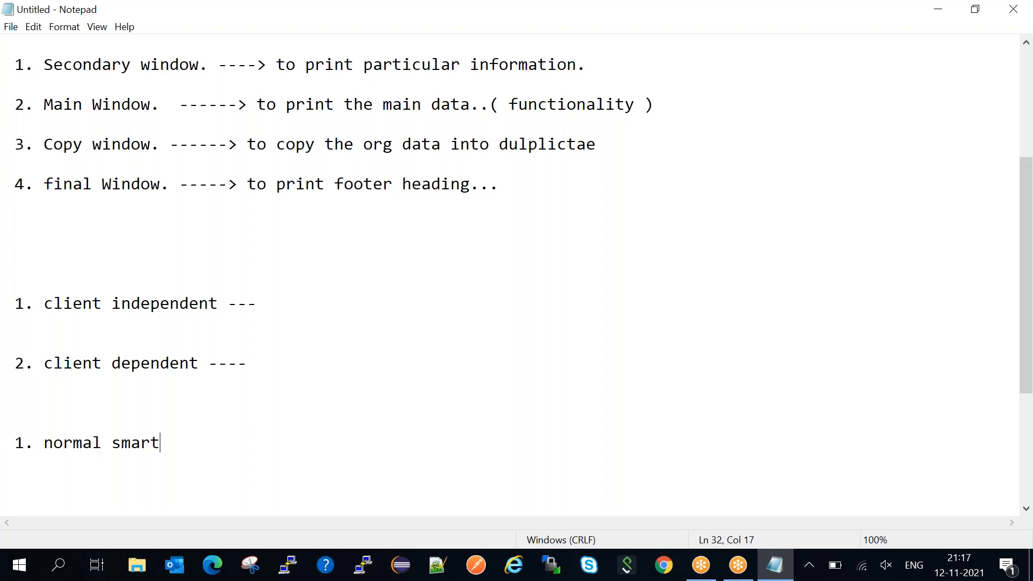
Leave one blank line below the normal smartform item and write "2. smartform with driver pg." on line 34.
{"action": "key", "text": "Return"}
{"action": "key", "text": "Return"}
{"action": "type", "text": "2. smartf"}
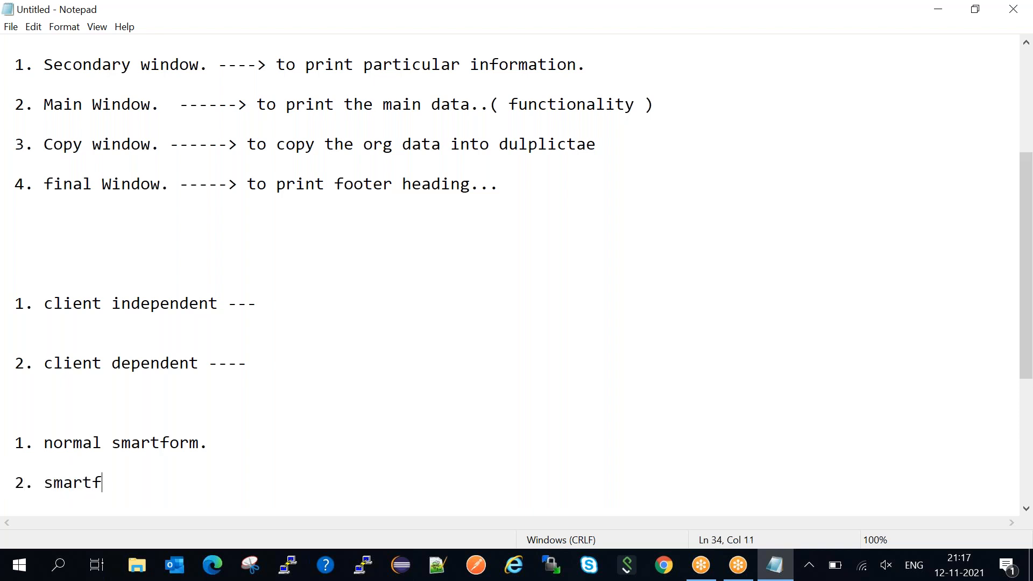
{"action": "type", "text": "orm with dri"}
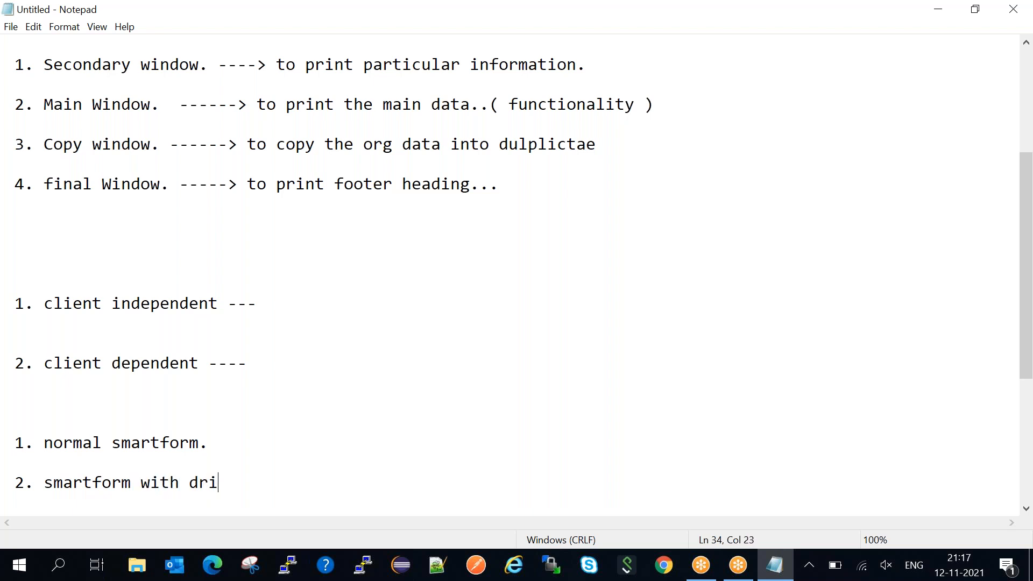
{"action": "type", "text": "ver pg."}
Append "--------------- 5%" to the normal smartform item and "------ 95%" to the smartform with driver pg. item.
{"action": "key", "text": "Up"}
{"action": "key", "text": "Up"}
{"action": "type", "text": "---------------  5%"}
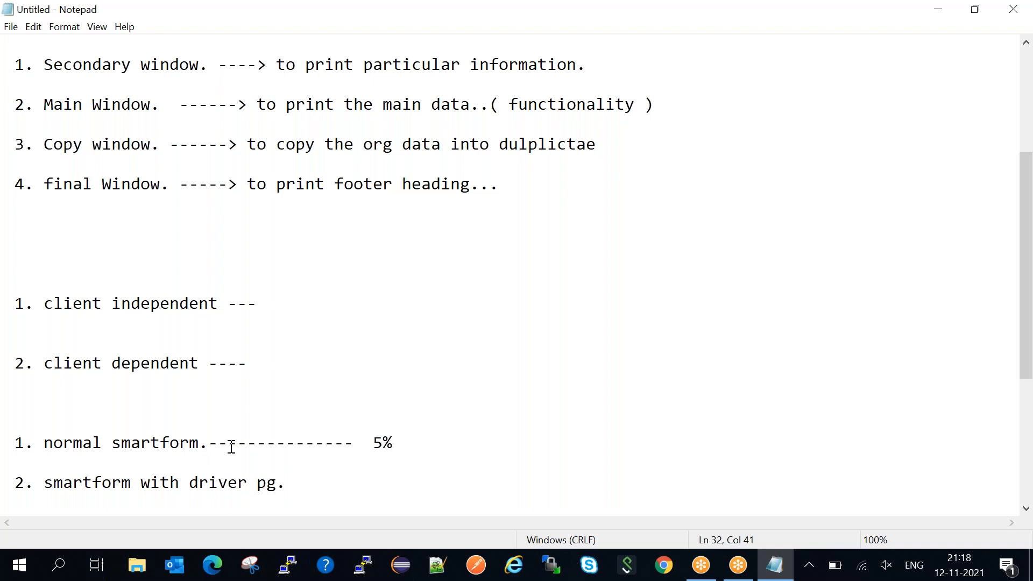
{"action": "left_click", "coordinate": [315, 487]}
{"action": "type", "text": "------ 95%"}
Review the two smartform types, the Smartforms heading and window list at the start of the notes, and the normal smartform item again.
{"action": "left_click_drag", "start_coordinate": [249, 443], "coordinate": [102, 442]}
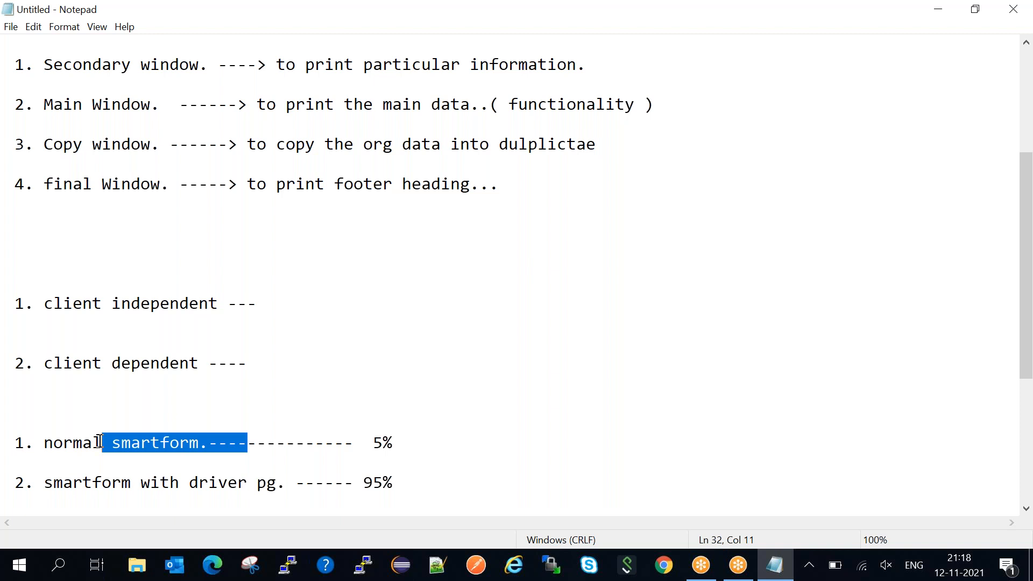
{"action": "left_click_drag", "start_coordinate": [51, 484], "coordinate": [223, 497]}
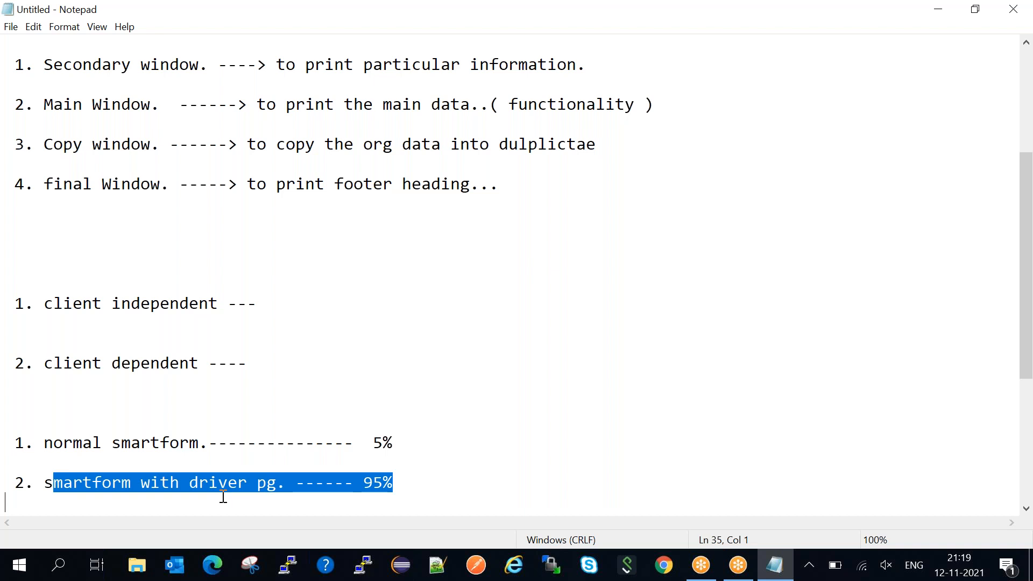
{"action": "left_click", "coordinate": [426, 465]}
{"action": "left_click", "coordinate": [437, 448]}
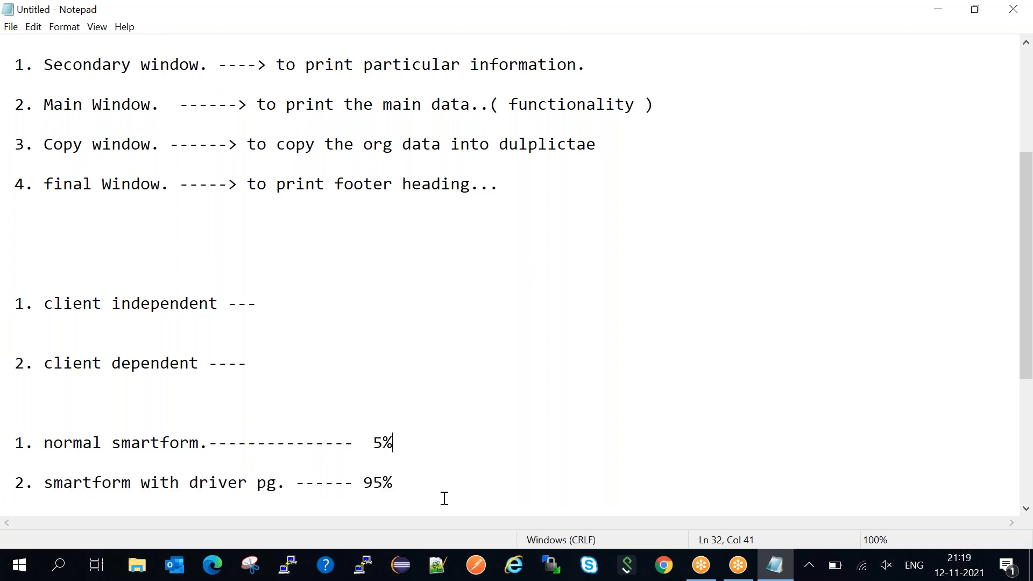
{"action": "key", "text": "Up"}
{"action": "key", "text": "Up"}
{"action": "key", "text": "Up"}
{"action": "key", "text": "Up"}
{"action": "key", "text": "Up"}
{"action": "key", "text": "Up"}
{"action": "key", "text": "Up"}
{"action": "key", "text": "Up"}
{"action": "key", "text": "Up"}
{"action": "key", "text": "Up"}
{"action": "key", "text": "Up"}
{"action": "key", "text": "Up"}
{"action": "key", "text": "Up"}
{"action": "key", "text": "Up"}
{"action": "key", "text": "Up"}
{"action": "key", "text": "Up"}
{"action": "key", "text": "Up"}
{"action": "key", "text": "Up"}
{"action": "key", "text": "Up"}
{"action": "key", "text": "Up"}
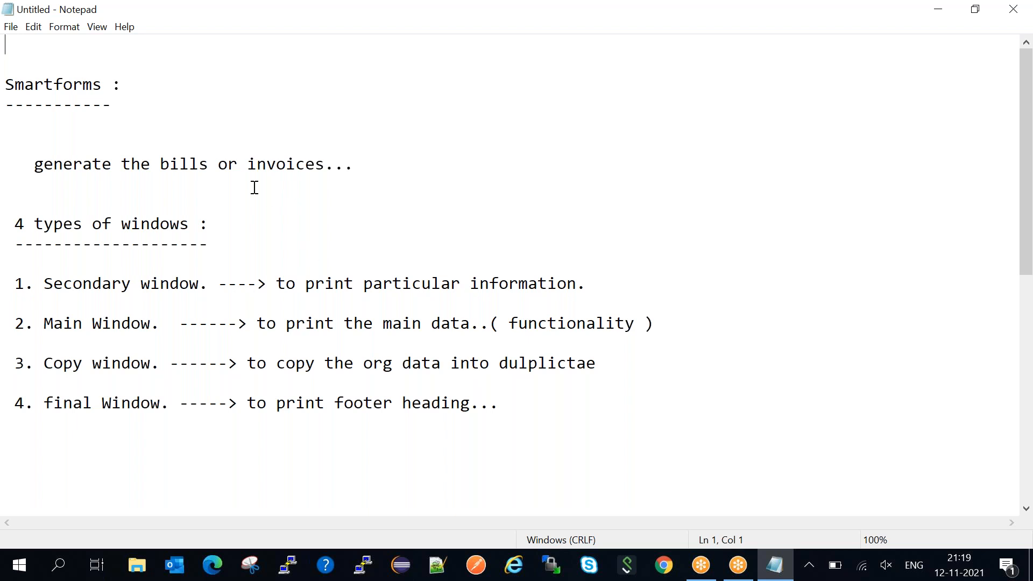
{"action": "left_click_drag", "start_coordinate": [139, 91], "coordinate": [9, 70]}
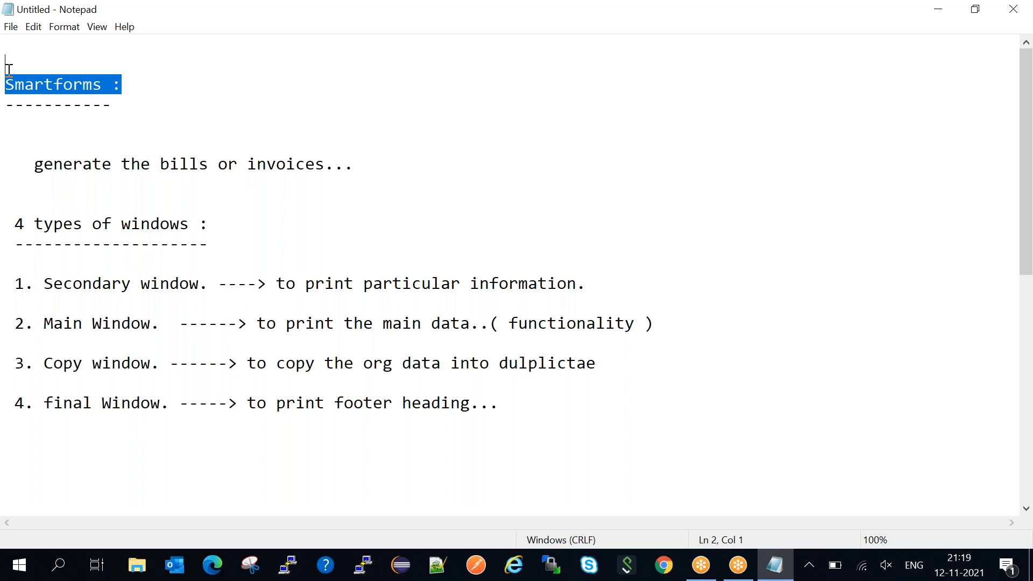
{"action": "left_click", "coordinate": [10, 70]}
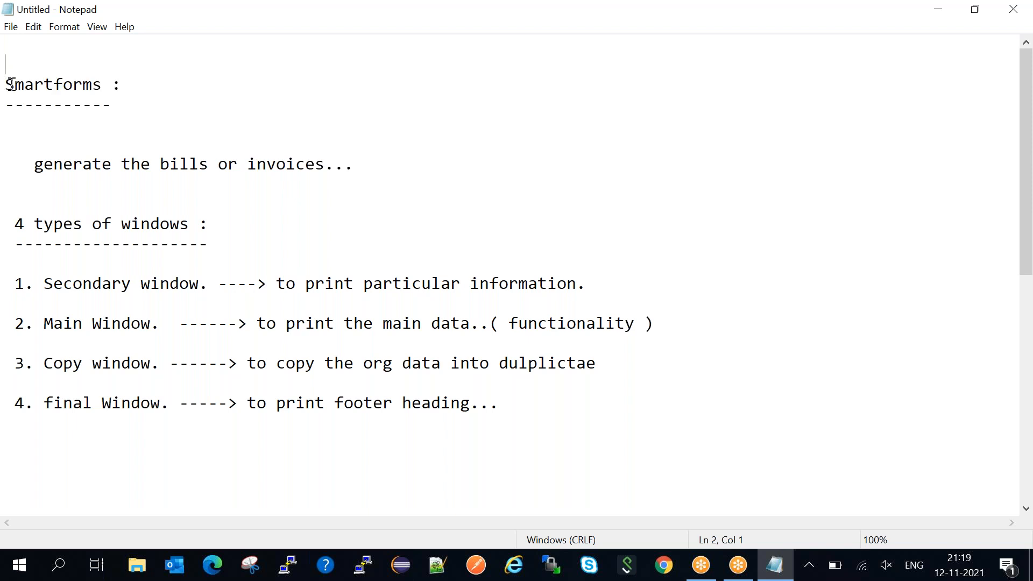
{"action": "left_click", "coordinate": [286, 323]}
{"action": "scroll", "coordinate": [285, 323], "scroll_direction": "down", "scroll_amount": 10}
{"action": "left_click_drag", "start_coordinate": [44, 184], "coordinate": [347, 189]}
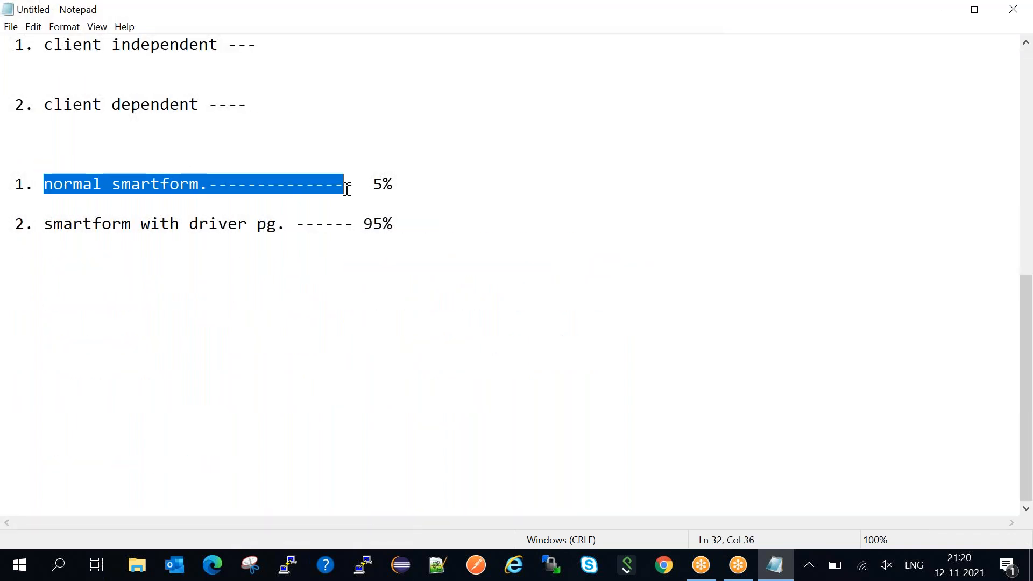
End the smartform with driver pg. item with a period and insert six line breaks below it.
{"action": "left_click", "coordinate": [426, 237]}
{"action": "left_click", "coordinate": [412, 220]}
{"action": "type", "text": "."}
{"action": "key", "text": "Return"}
{"action": "key", "text": "Return"}
{"action": "key", "text": "Return"}
{"action": "key", "text": "Return"}
{"action": "key", "text": "Return"}
{"action": "key", "text": "Return"}
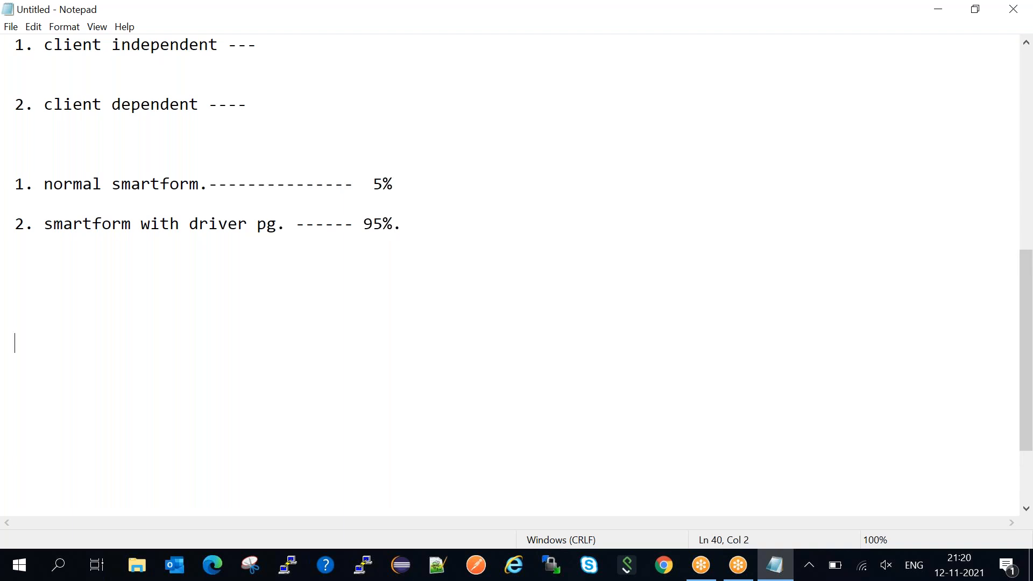
Write "CAP ---> kna1 (200) ---- cno cnme city country ------bill.." on line 40.
{"action": "type", "text": "CAP  ---> kna1 (2"}
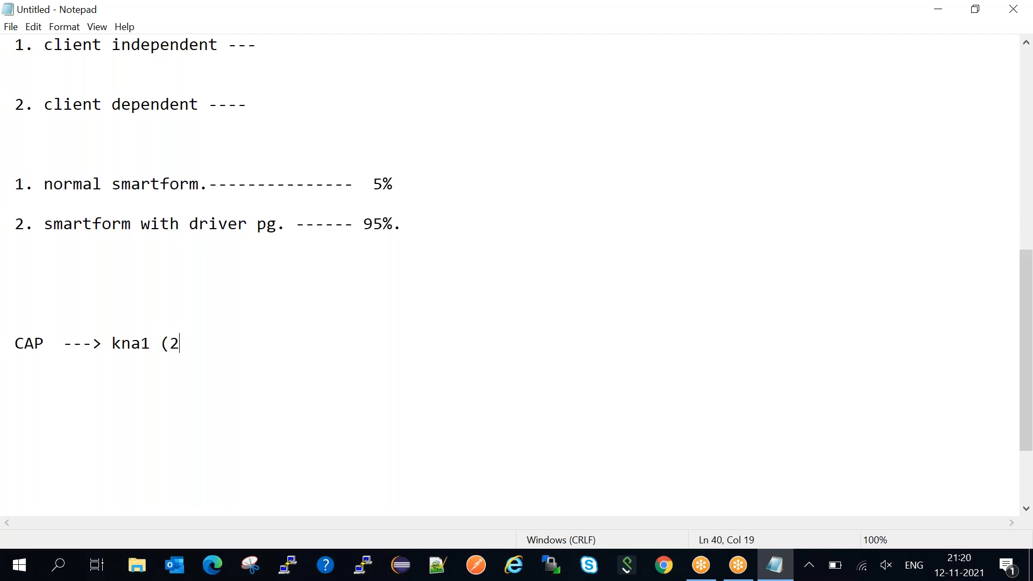
{"action": "type", "text": "00"}
{"action": "type", "text": ") ---- cno cnm"}
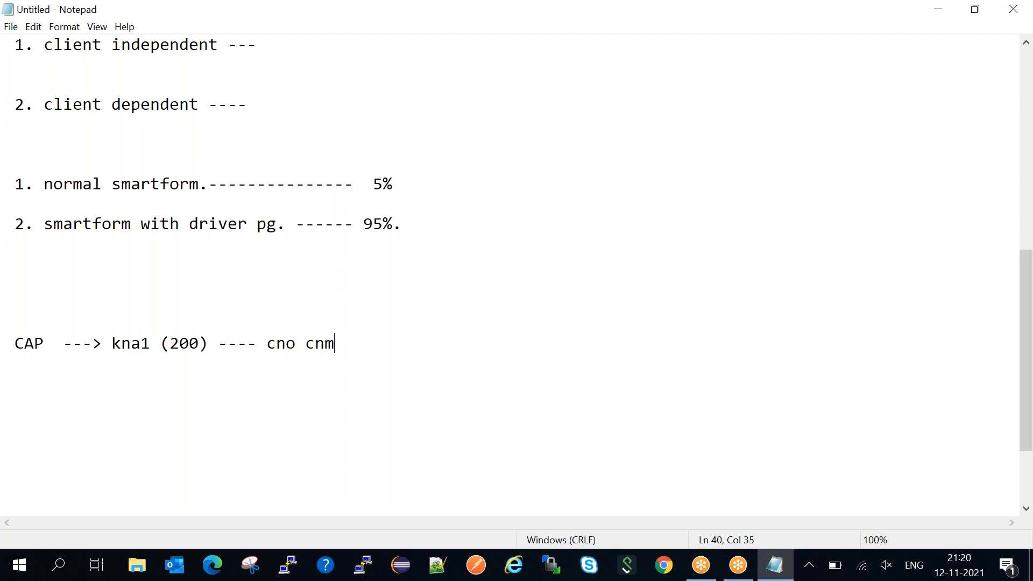
{"action": "type", "text": "e  city   countr"}
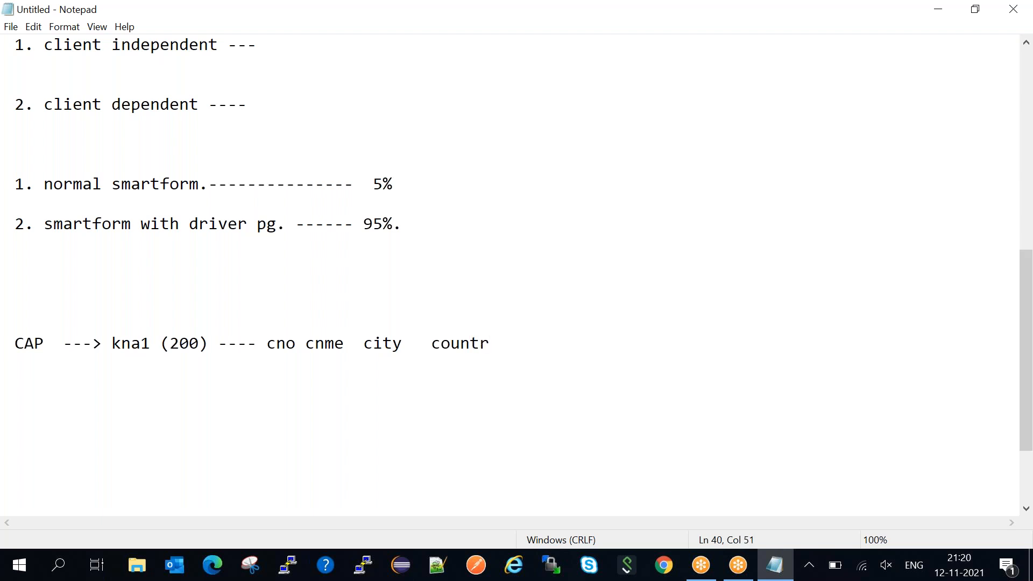
{"action": "type", "text": "y"}
{"action": "type", "text": " ------bills"}
{"action": "key", "text": "BackSpace"}
{"action": "left_click_drag", "start_coordinate": [267, 344], "coordinate": [295, 348]}
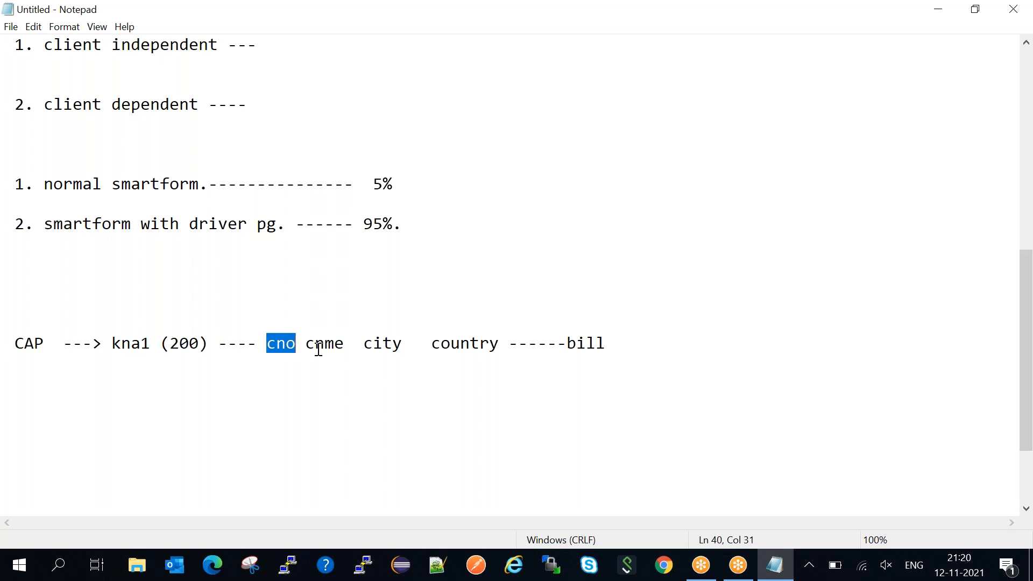
{"action": "left_click", "coordinate": [317, 349]}
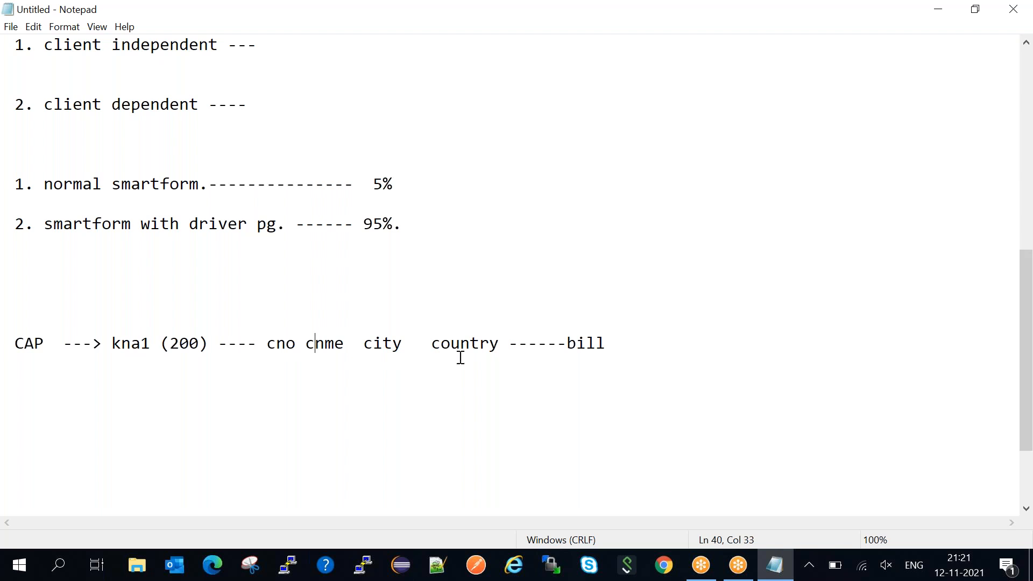
{"action": "left_click", "coordinate": [631, 345]}
{"action": "type", "text": ".."}
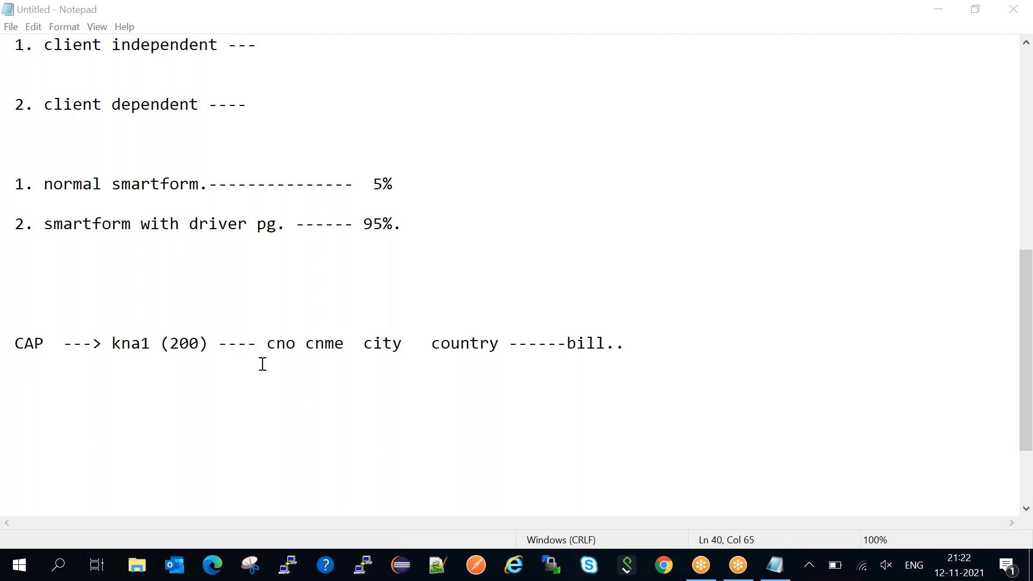
{"action": "left_click", "coordinate": [246, 351]}
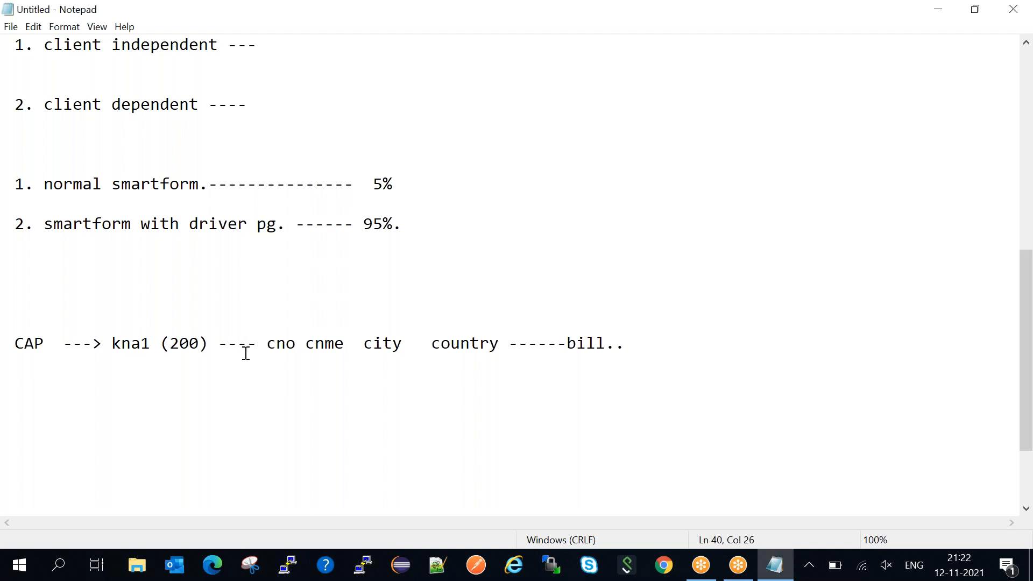
{"action": "left_click_drag", "start_coordinate": [24, 184], "coordinate": [277, 186]}
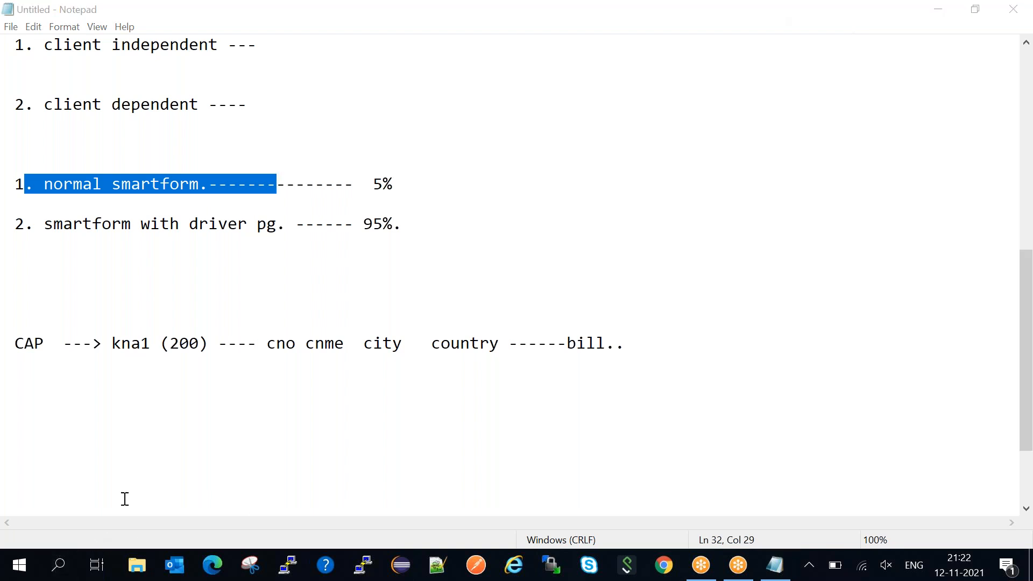
{"action": "left_click", "coordinate": [58, 565]}
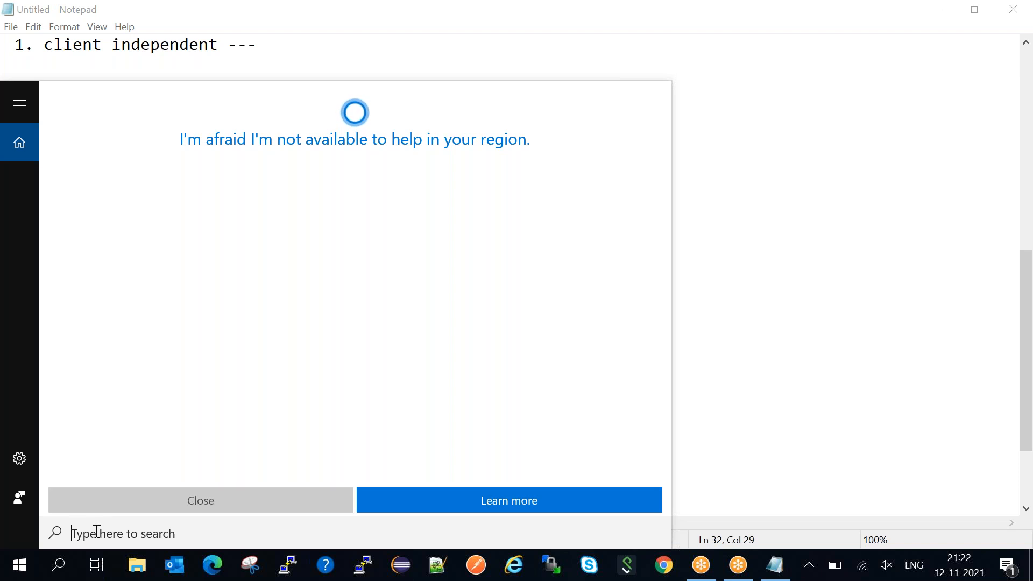
{"action": "type", "text": "msts"}
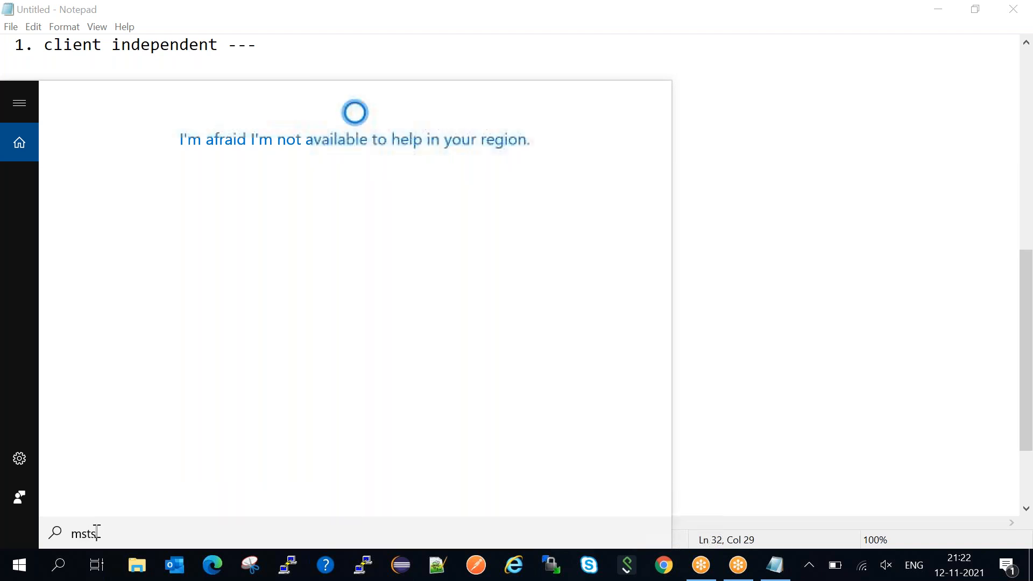
{"action": "type", "text": "c"}
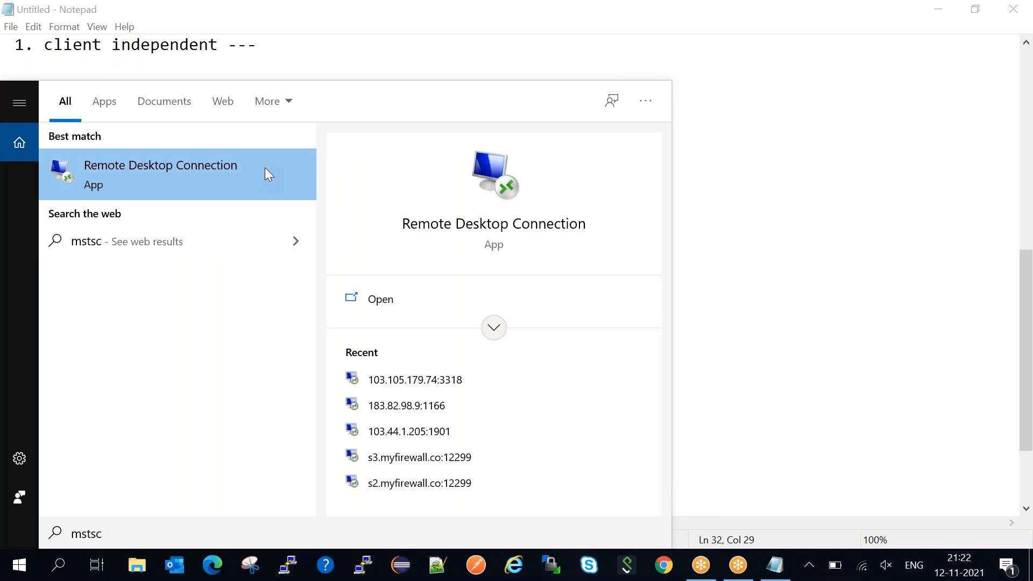
{"action": "left_click", "coordinate": [391, 380]}
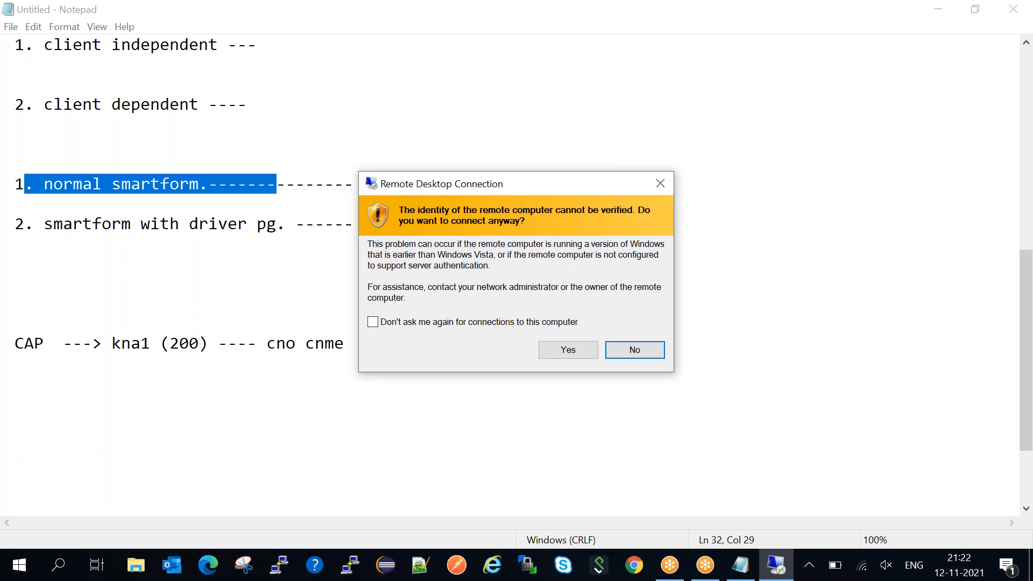
{"action": "left_click", "coordinate": [568, 348]}
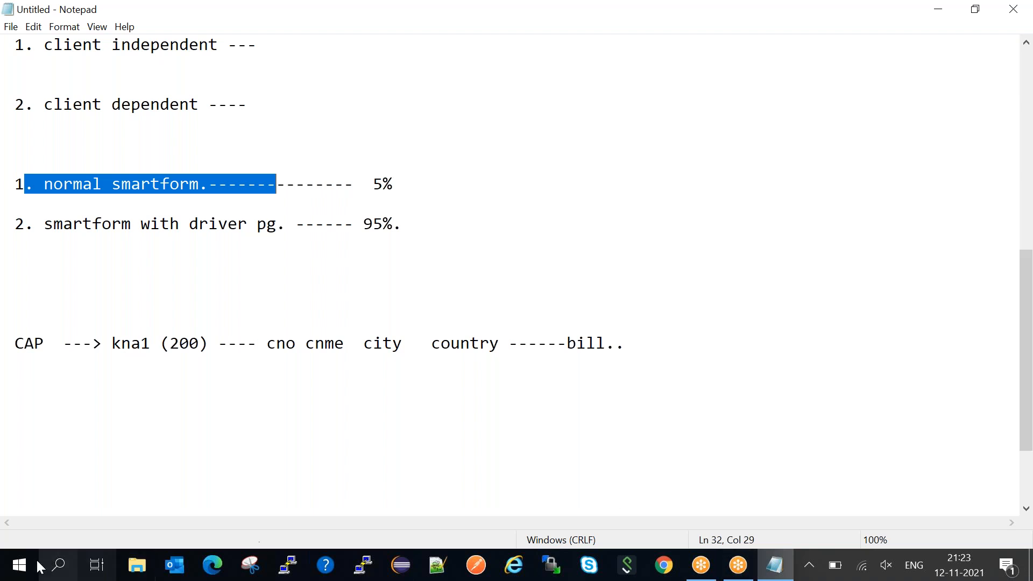
{"action": "left_click", "coordinate": [58, 575]}
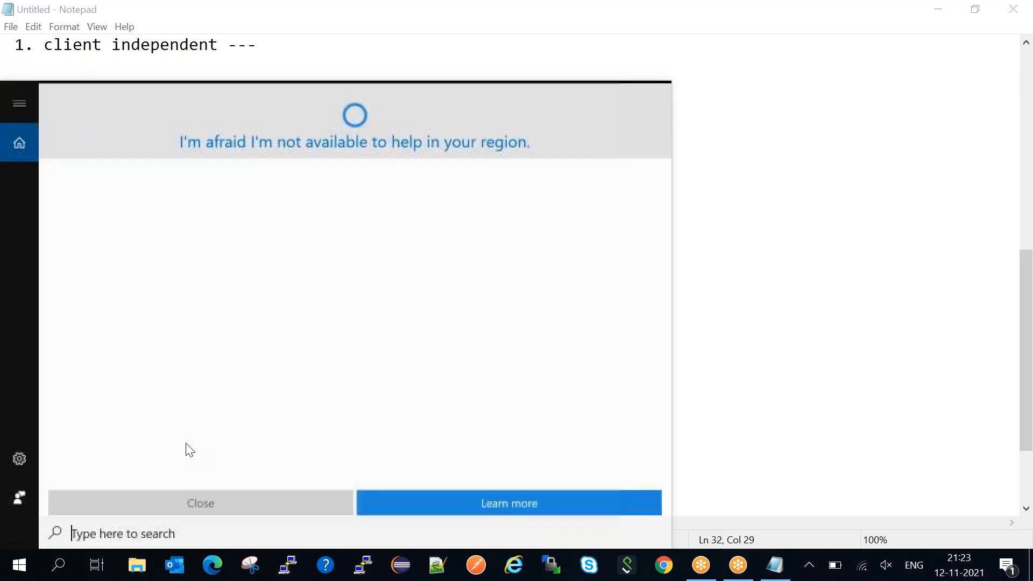
{"action": "type", "text": "mstsc"}
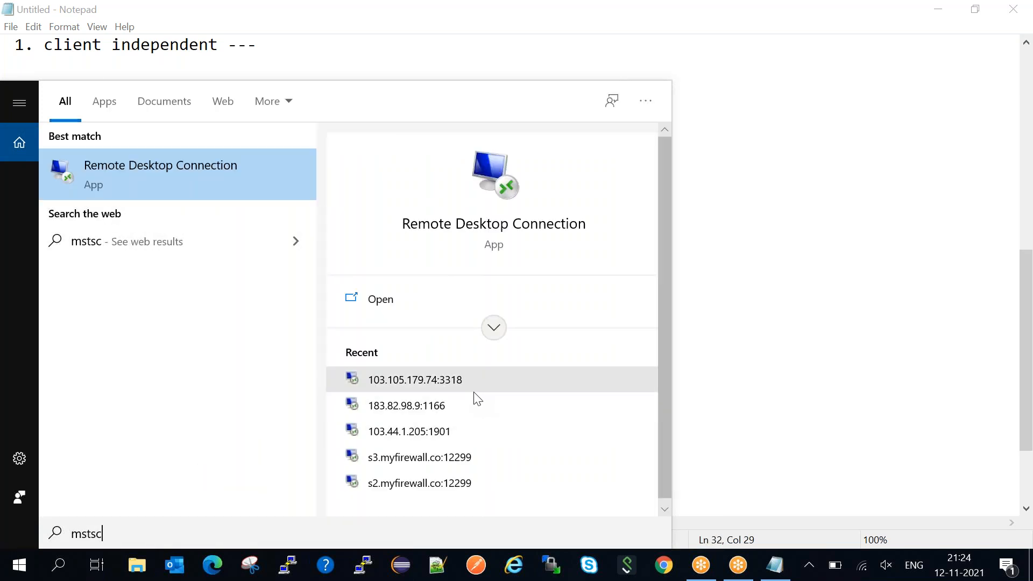
{"action": "left_click", "coordinate": [437, 381]}
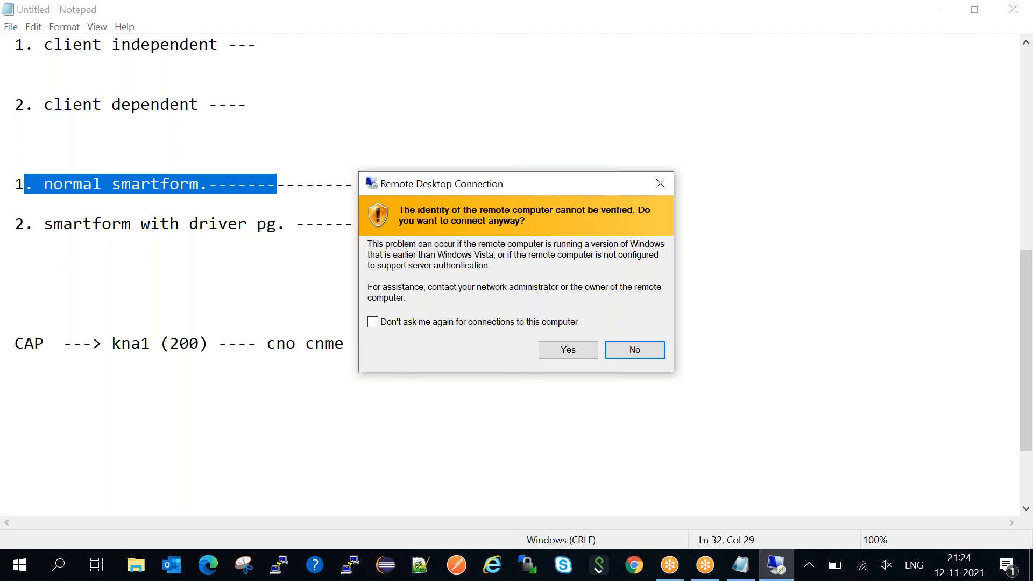
{"action": "left_click", "coordinate": [572, 350]}
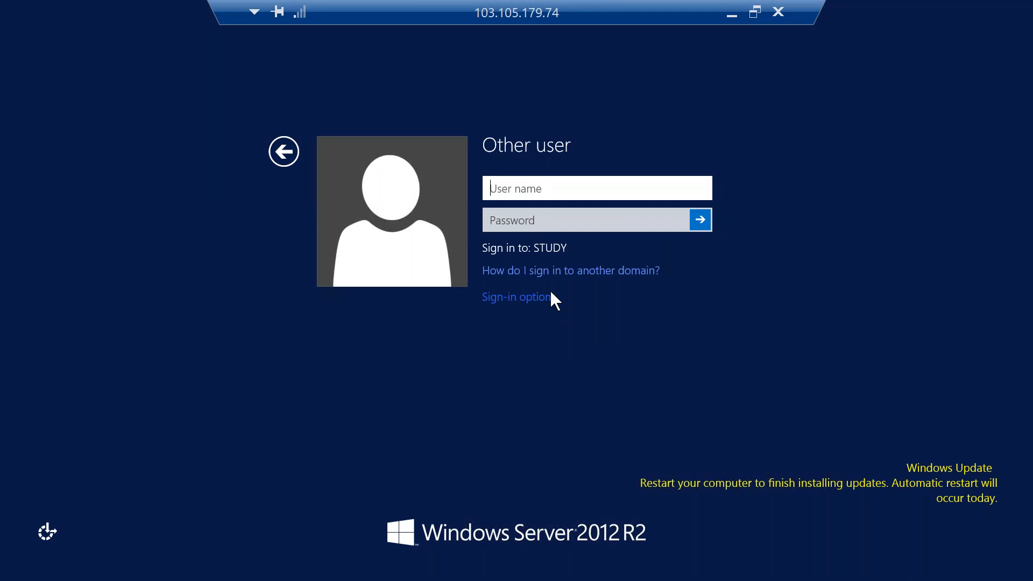
Sign in to the remote server with the STUDY domain user name and the account password.
{"action": "type", "text": "SUBBU"}
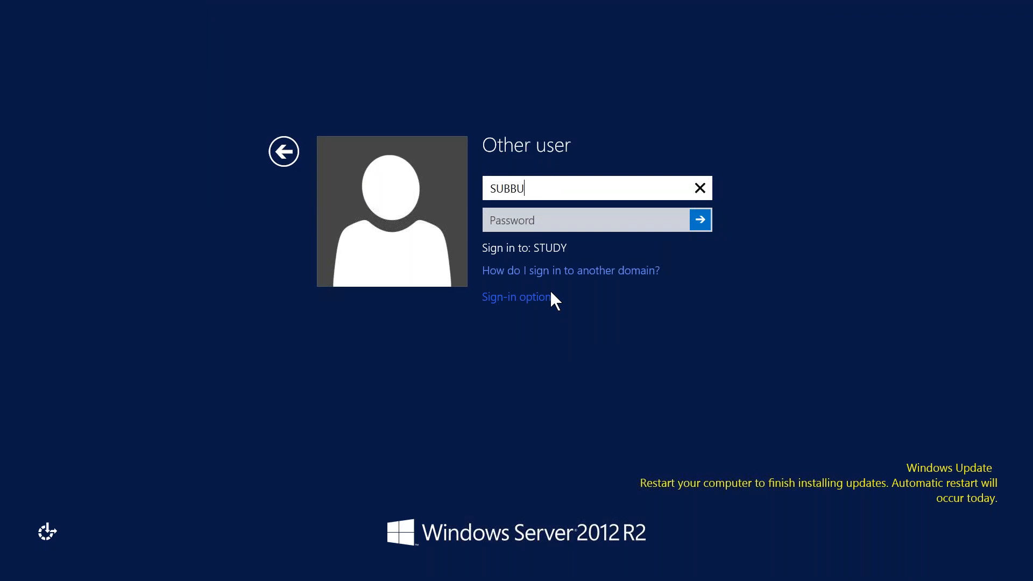
{"action": "key", "text": "BackSpace"}
{"action": "key", "text": "BackSpace"}
{"action": "key", "text": "BackSpace"}
{"action": "key", "text": "BackSpace"}
{"action": "type", "text": "TUDY\\Subb"}
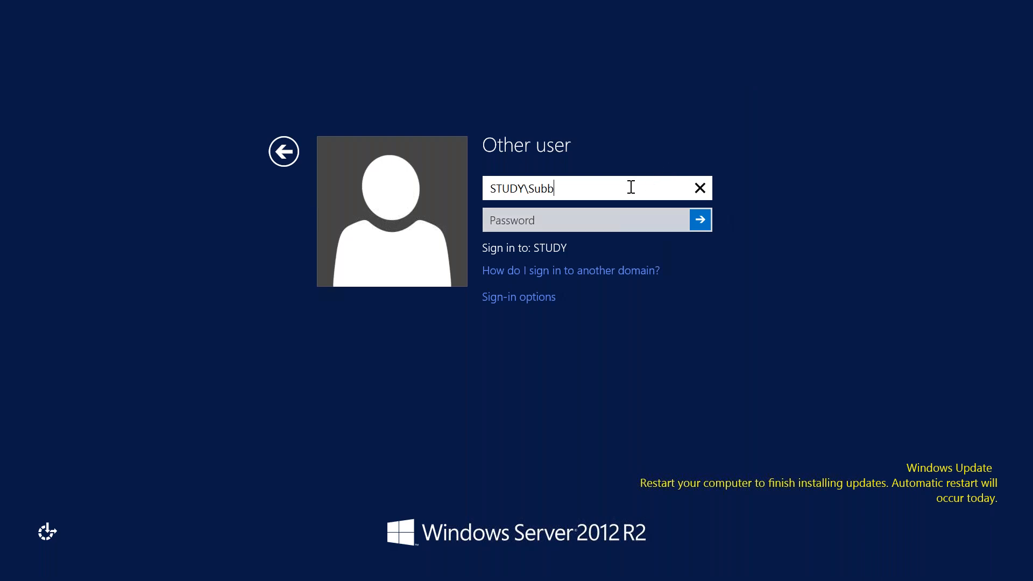
{"action": "type", "text": "u19"}
{"action": "key", "text": "BackSpace"}
{"action": "key", "text": "BackSpace"}
{"action": "type", "text": "21"}
{"action": "key", "text": "Tab"}
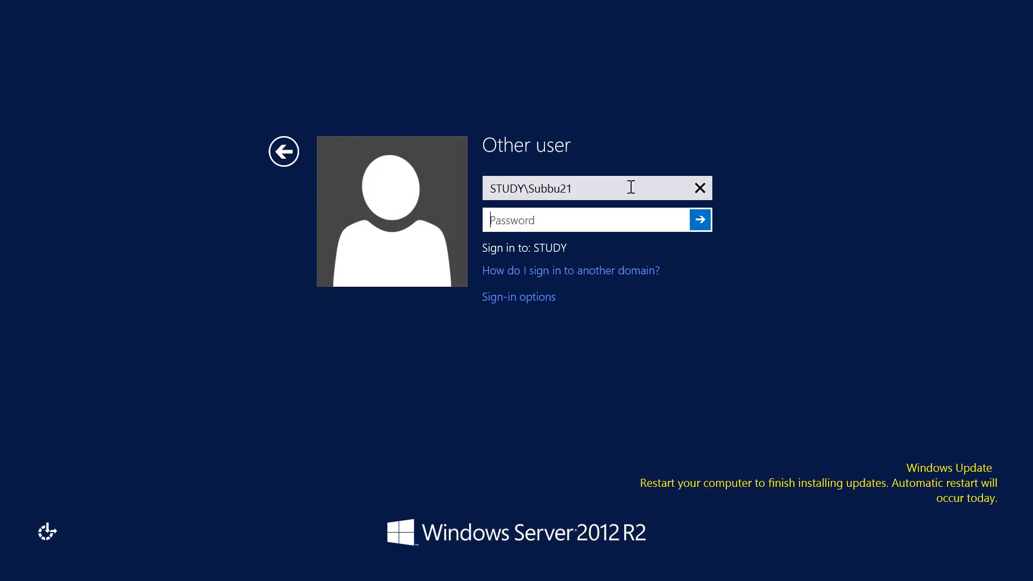
{"action": "type", "text": "•••••••••"}
{"action": "key", "text": "Return"}
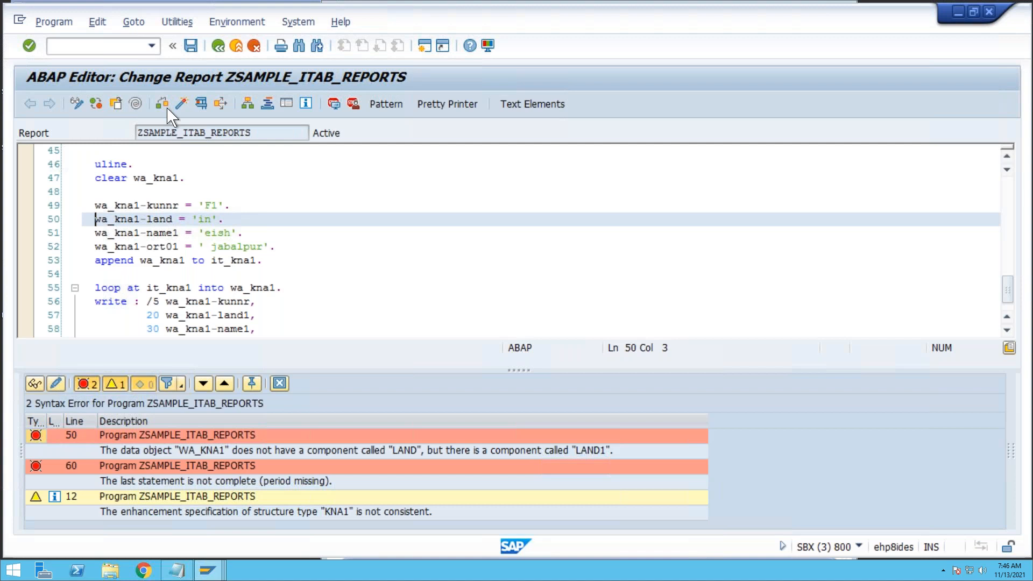
Leave the ZSAMPLE_ITAB_REPORTS source and start the transaction /nsmartforms.
{"action": "left_click", "coordinate": [94, 45]}
{"action": "left_click", "coordinate": [218, 46]}
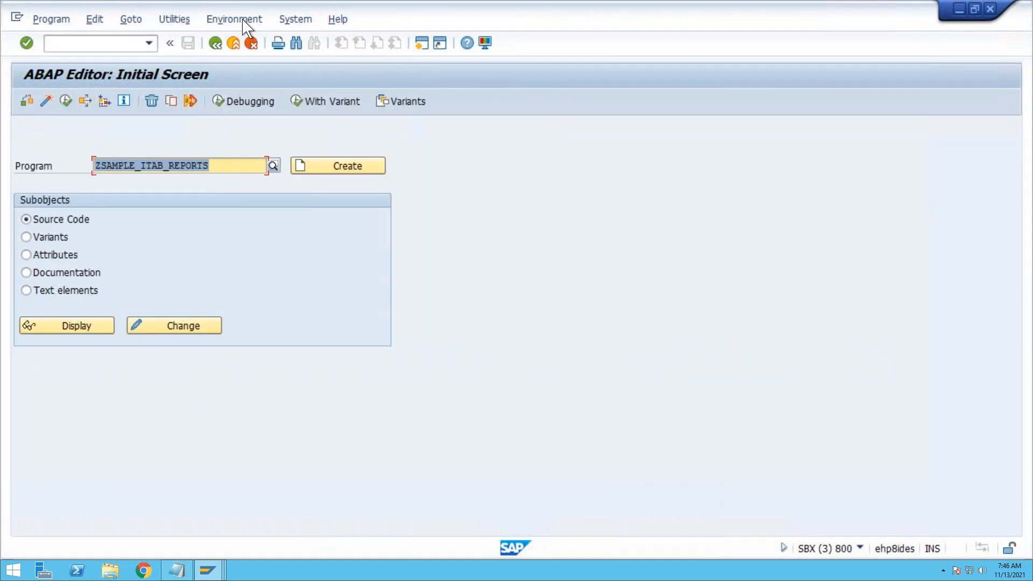
{"action": "left_click", "coordinate": [103, 43]}
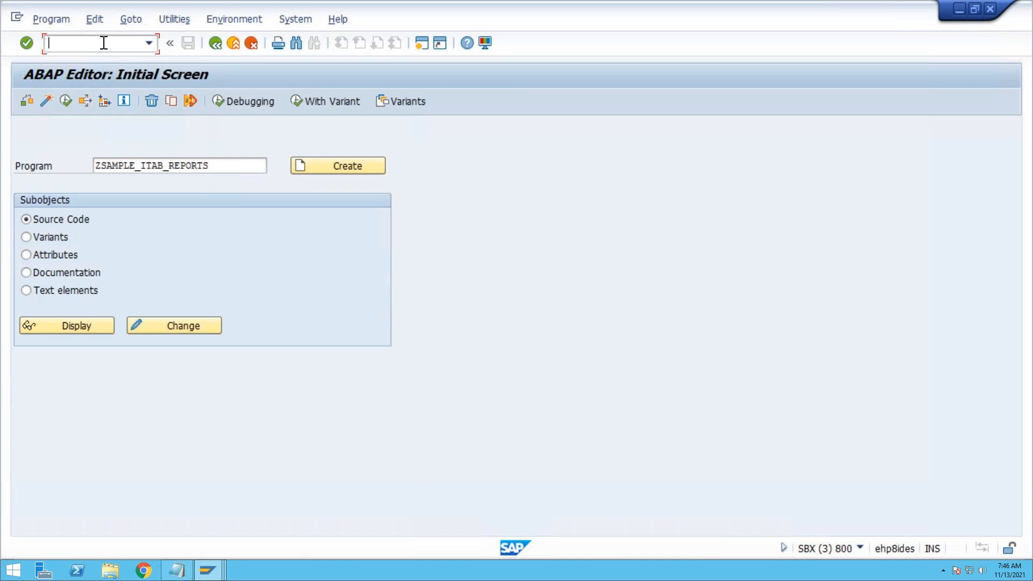
{"action": "type", "text": "/nsmartforms"}
{"action": "key", "text": "Return"}
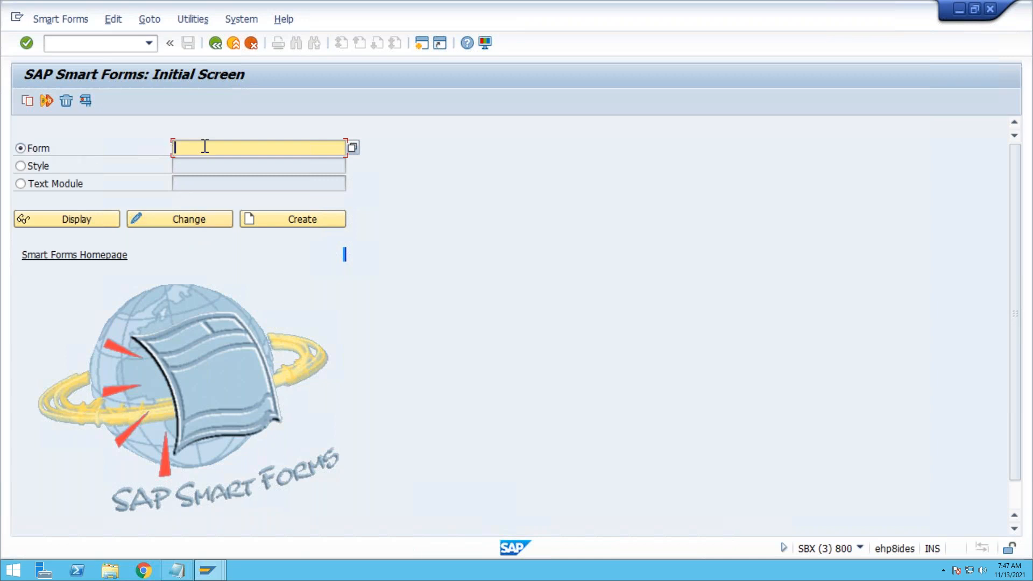
Enter ZSF_CUSTOMER_INVOICE as the form name and try to create the form.
{"action": "type", "text": "zsf"}
{"action": "type", "text": "_cus"}
{"action": "type", "text": "tomer"}
{"action": "type", "text": "_"}
{"action": "type", "text": "bill"}
{"action": "key", "text": "BackSpace"}
{"action": "key", "text": "BackSpace"}
{"action": "key", "text": "BackSpace"}
{"action": "key", "text": "BackSpace"}
{"action": "type", "text": "invoice"}
{"action": "left_click", "coordinate": [303, 221]}
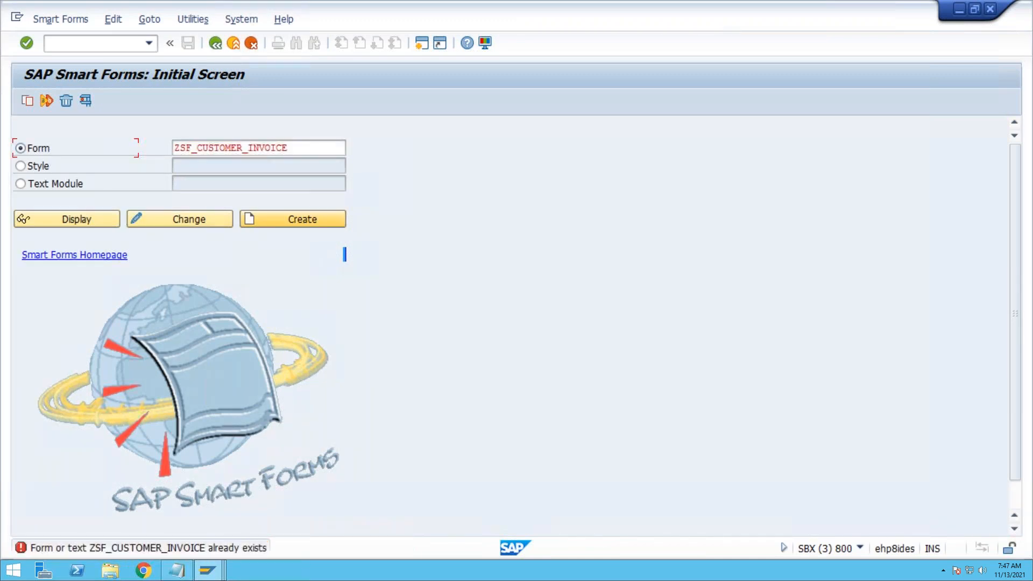
Append 526 to the form name and create the form ZSF_CUSTOMER_INVOICE526.
{"action": "left_click", "coordinate": [302, 144]}
{"action": "type", "text": "526"}
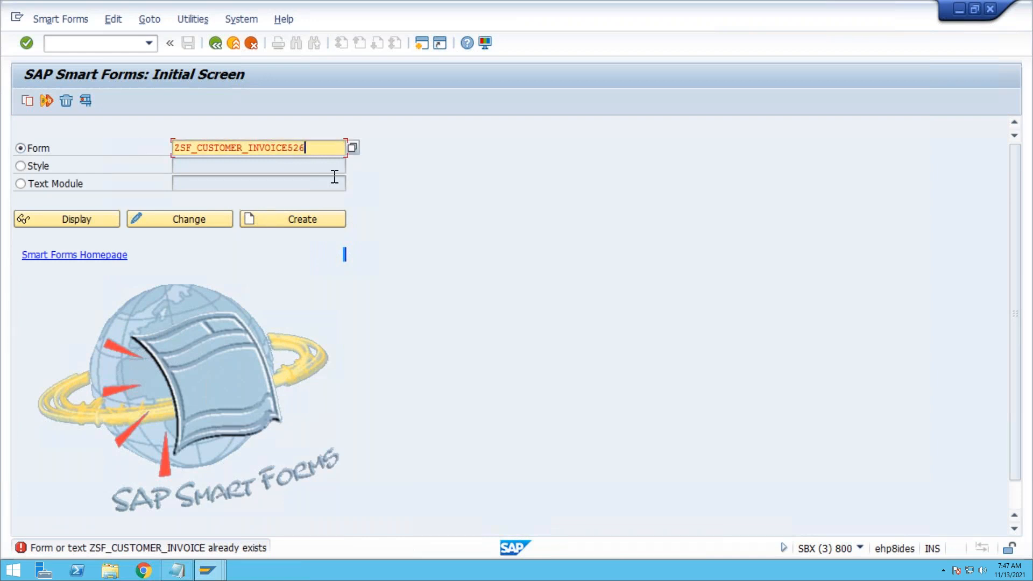
{"action": "left_click", "coordinate": [308, 221]}
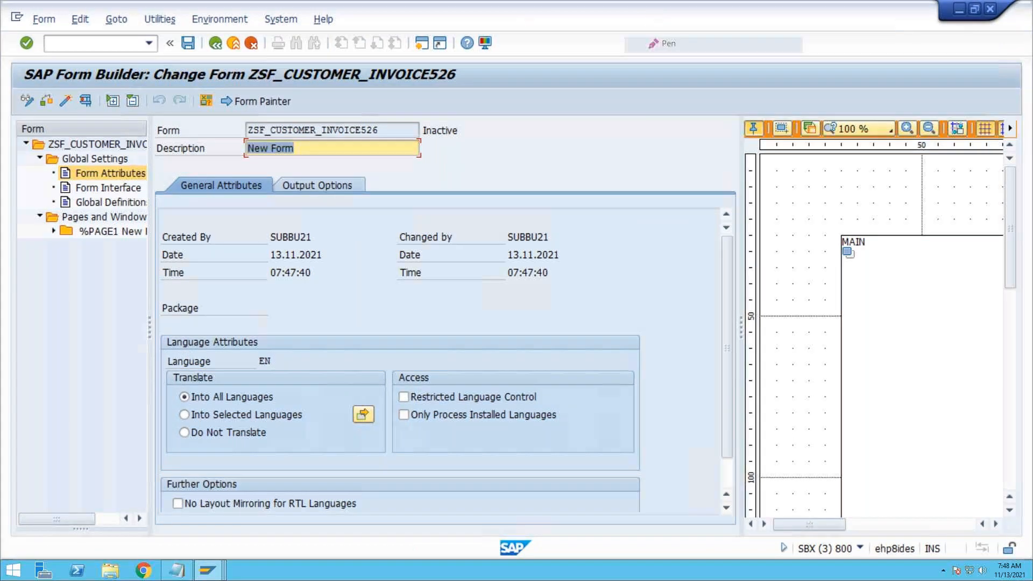
{"action": "mouse_move", "coordinate": [56, 123]}
{"action": "left_mouse_down"}
{"action": "mouse_move", "coordinate": [39, 128]}
{"action": "mouse_move", "coordinate": [58, 159]}
{"action": "mouse_move", "coordinate": [135, 152]}
{"action": "mouse_move", "coordinate": [161, 134]}
{"action": "mouse_move", "coordinate": [80, 119]}
{"action": "mouse_move", "coordinate": [45, 129]}
{"action": "mouse_move", "coordinate": [17, 173]}
{"action": "mouse_move", "coordinate": [42, 222]}
{"action": "left_mouse_up"}
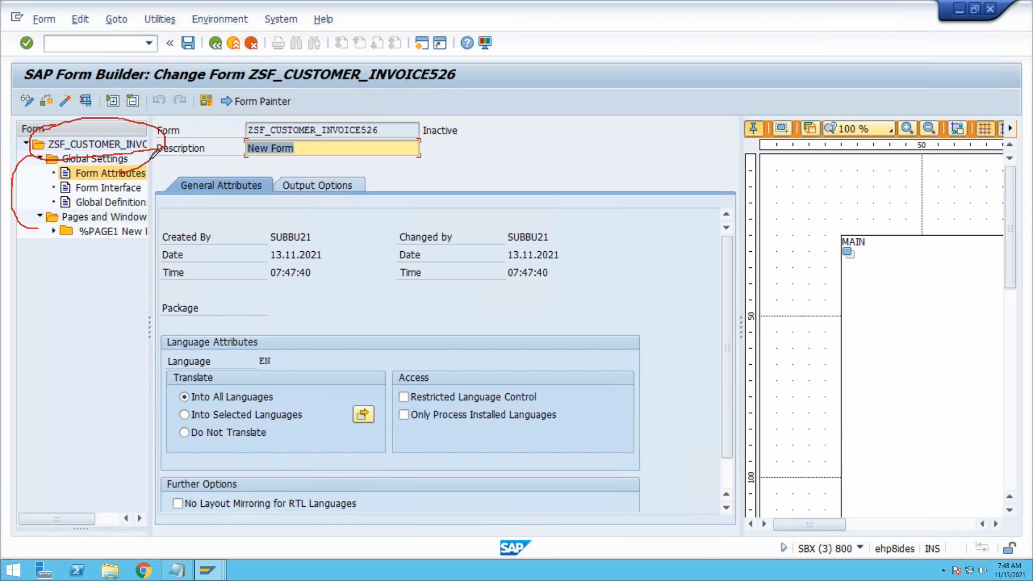
{"action": "mouse_move", "coordinate": [155, 169]}
{"action": "left_mouse_down"}
{"action": "mouse_move", "coordinate": [117, 178]}
{"action": "mouse_move", "coordinate": [158, 193]}
{"action": "left_mouse_up"}
{"action": "key", "text": "Escape"}
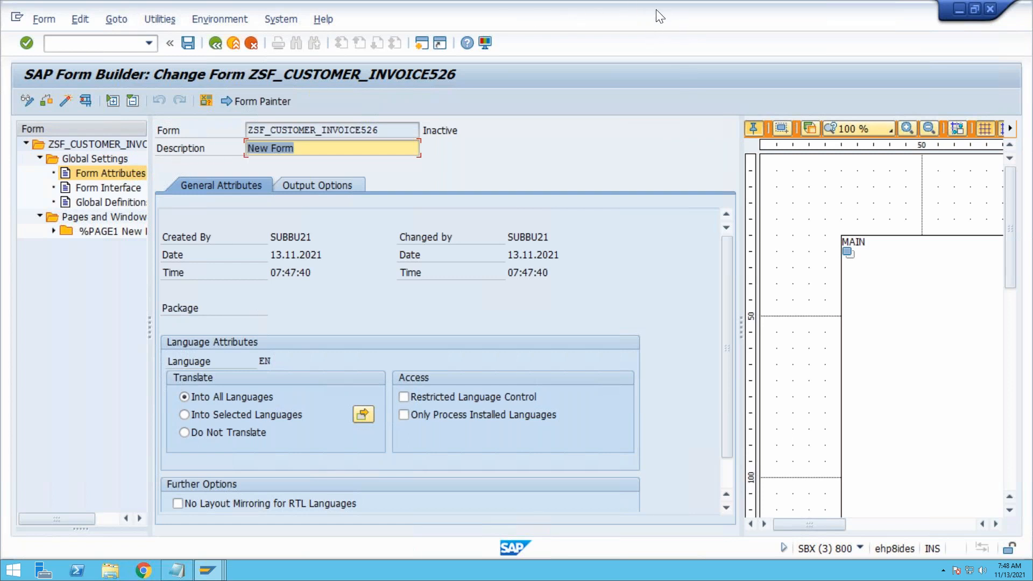
Widen the form tree and examine the new form's Form Attributes and Form Interface settings.
{"action": "left_click", "coordinate": [151, 172]}
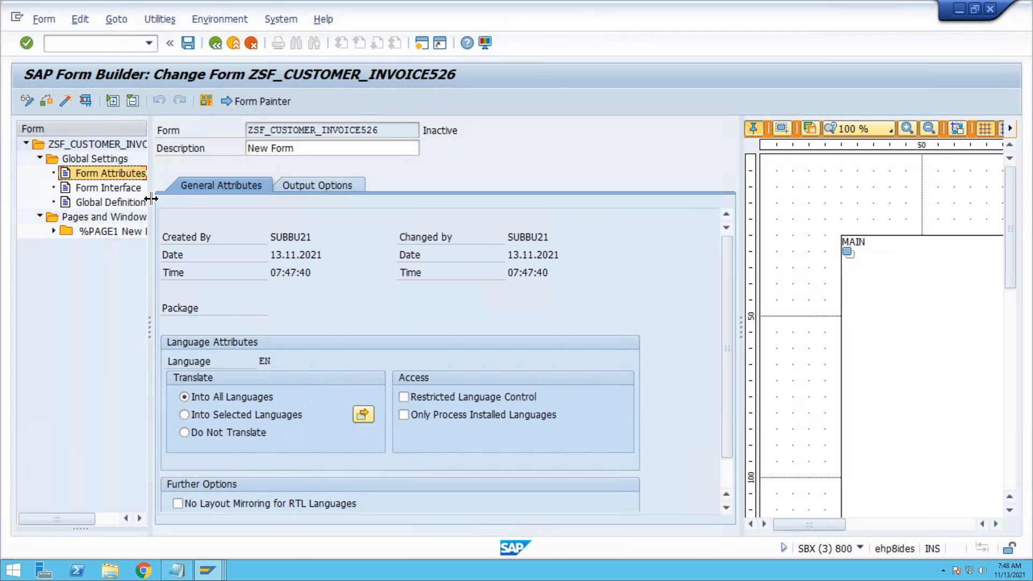
{"action": "left_click_drag", "start_coordinate": [187, 203], "coordinate": [232, 203]}
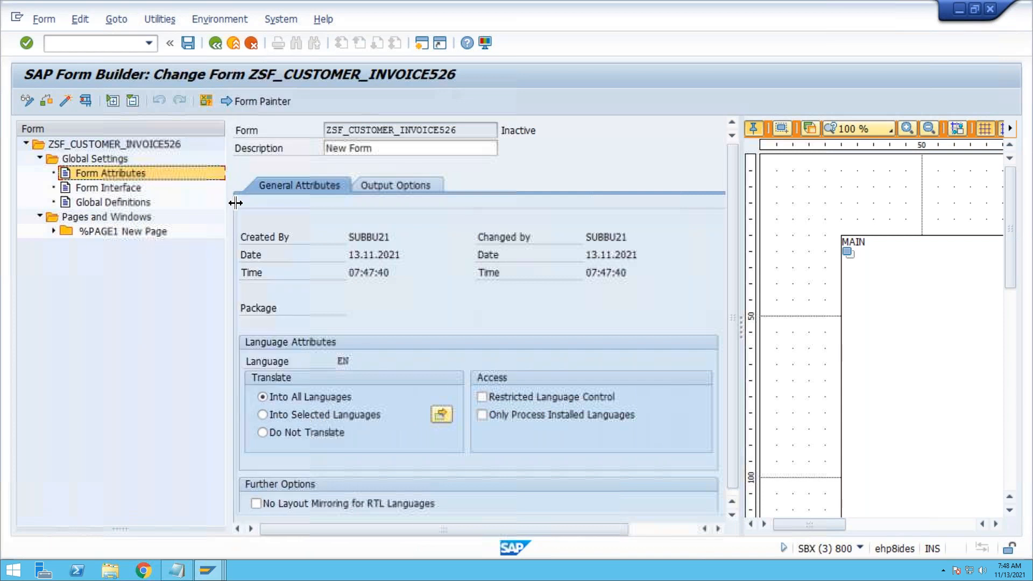
{"action": "left_click", "coordinate": [125, 178]}
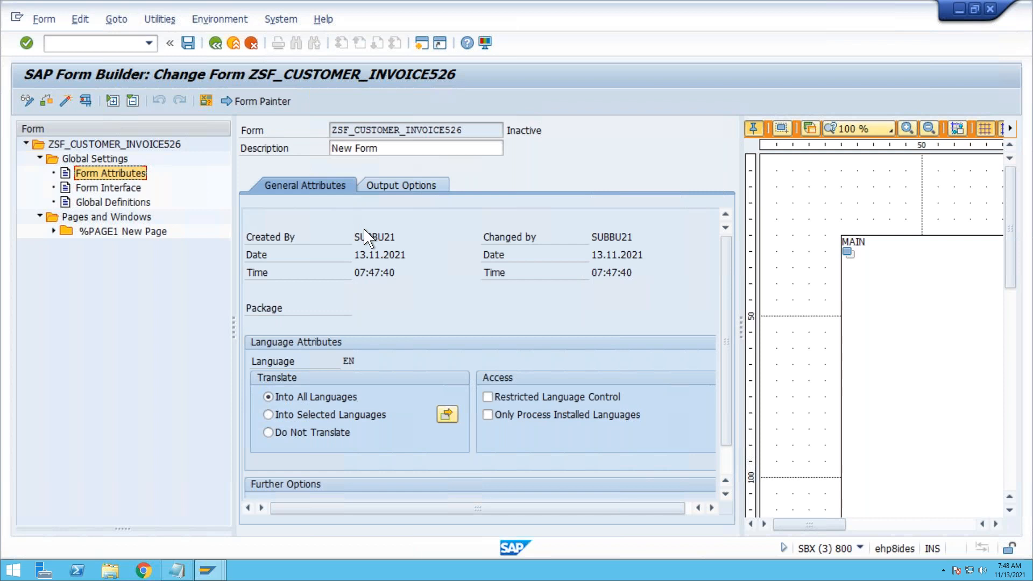
{"action": "left_click_drag", "start_coordinate": [402, 237], "coordinate": [360, 238]}
{"action": "left_click", "coordinate": [127, 188]}
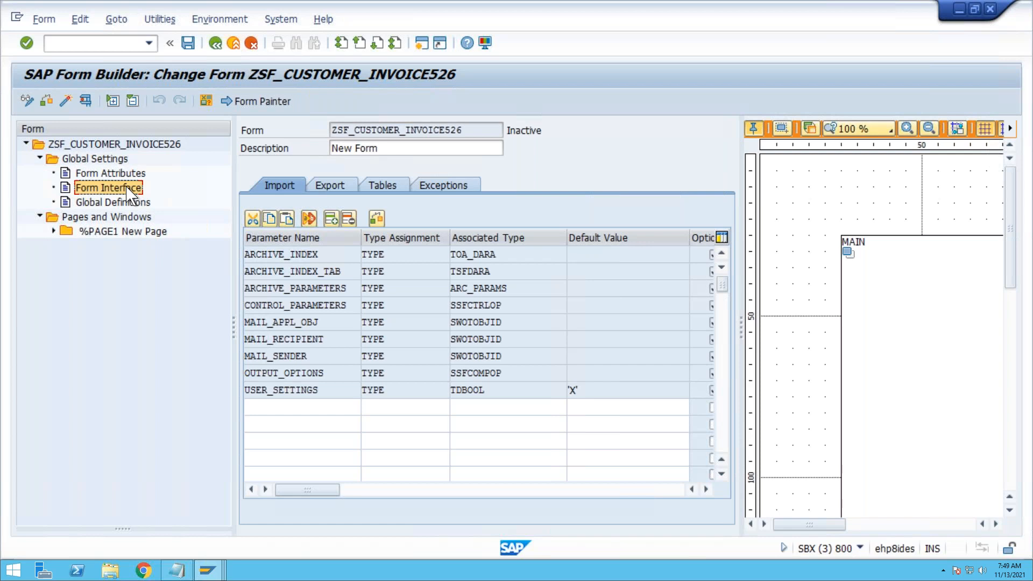
Open the Types section of the Global Definitions and enlarge the editing area by narrowing the form painter preview.
{"action": "left_click", "coordinate": [129, 203]}
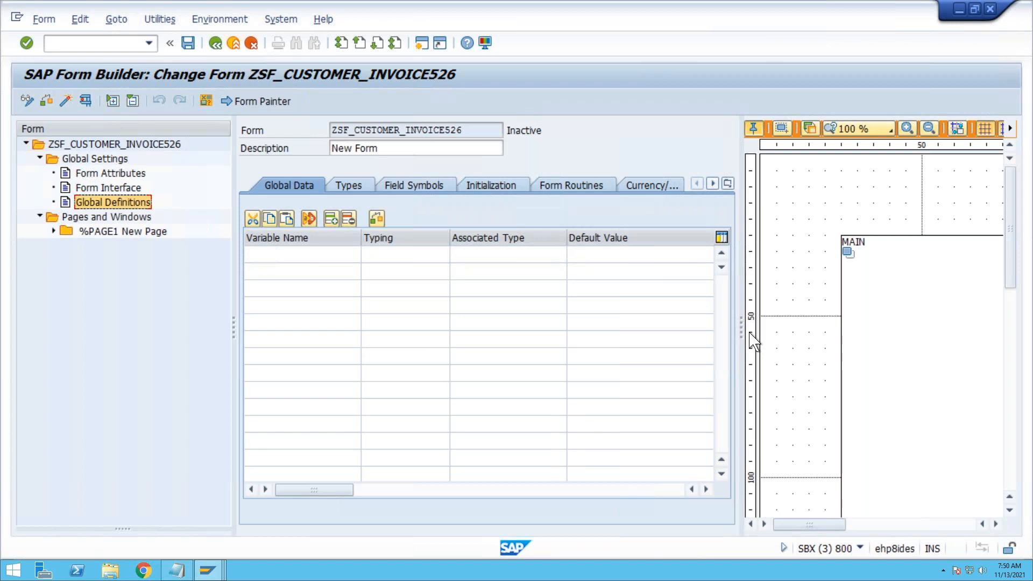
{"action": "left_click", "coordinate": [743, 208]}
{"action": "mouse_move", "coordinate": [742, 269]}
{"action": "left_mouse_down"}
{"action": "mouse_move", "coordinate": [1008, 259]}
{"action": "mouse_move", "coordinate": [1006, 275]}
{"action": "left_mouse_up"}
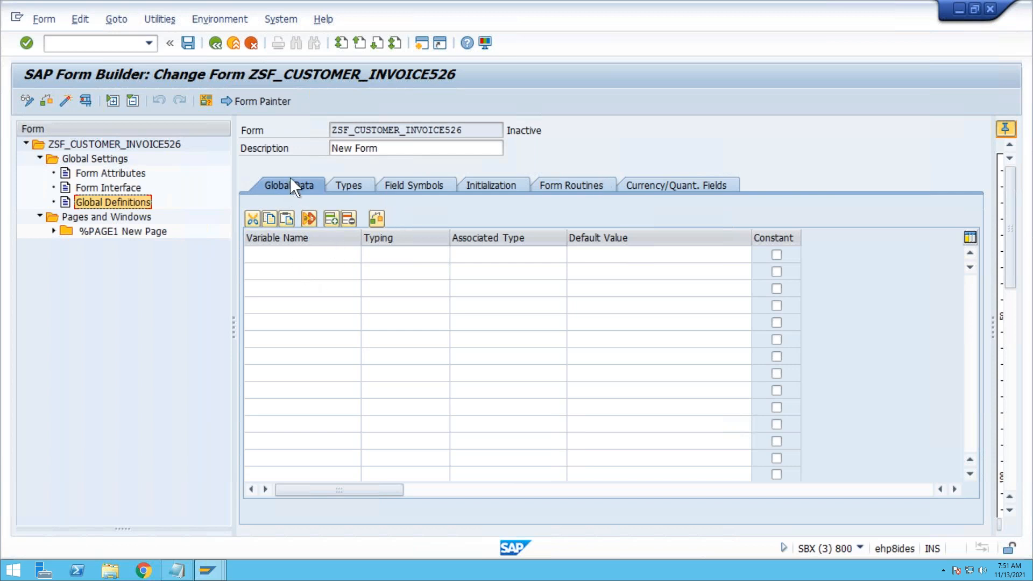
{"action": "left_click", "coordinate": [304, 256]}
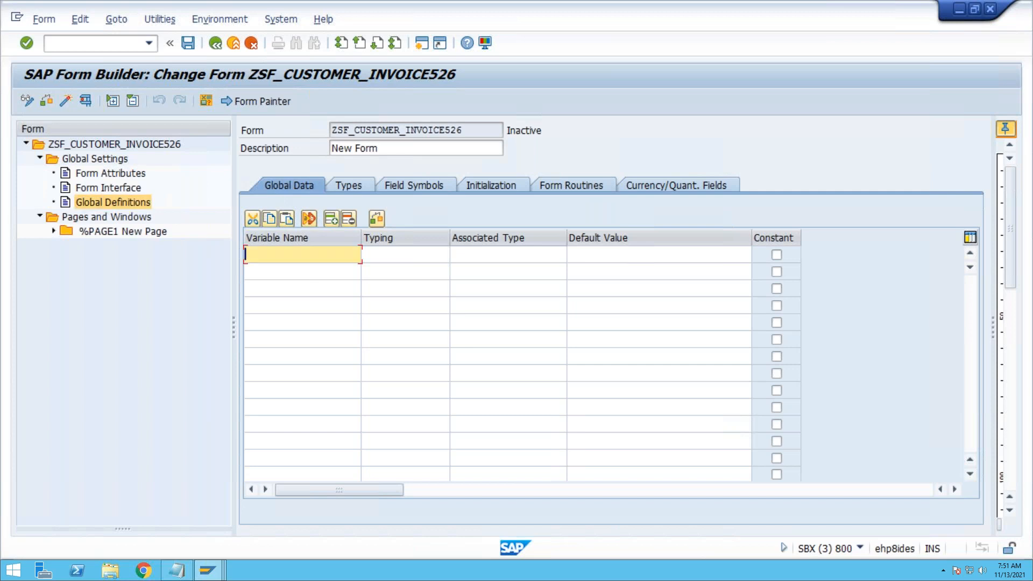
{"action": "left_click", "coordinate": [344, 186]}
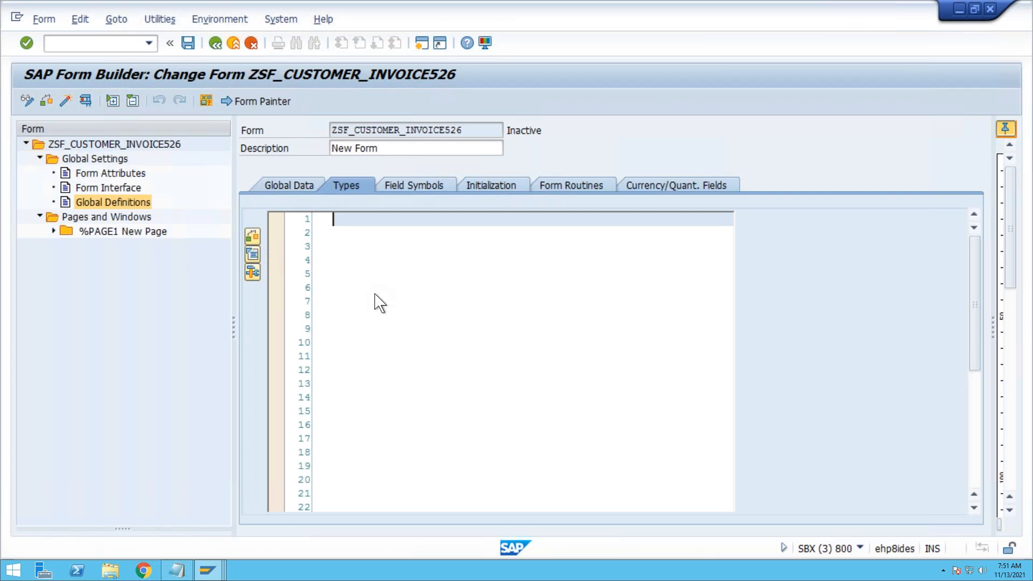
{"action": "left_click", "coordinate": [358, 235]}
{"action": "type", "text": "TYPES :"}
{"action": "key", "text": "BackSpace"}
{"action": "key", "text": "BackSpace"}
{"action": "key", "text": "BackSpace"}
{"action": "key", "text": "BackSpace"}
{"action": "key", "text": "BackSpace"}
{"action": "key", "text": "BackSpace"}
{"action": "key", "text": "BackSpace"}
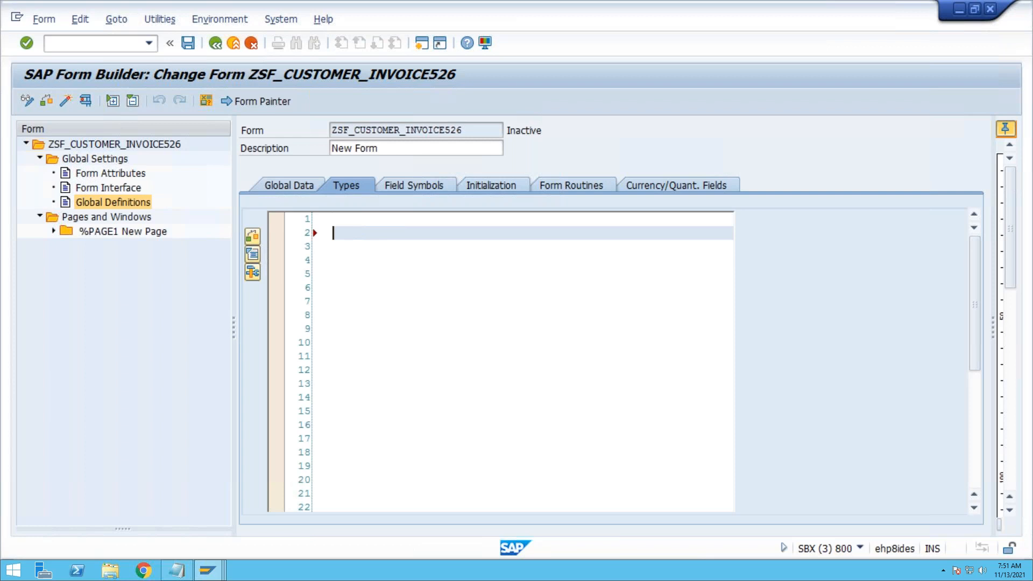
Start inserting a structured data object pattern with fields from structure kna1 on line 2 of the type definitions.
{"action": "left_click", "coordinate": [260, 255]}
{"action": "left_click", "coordinate": [146, 429]}
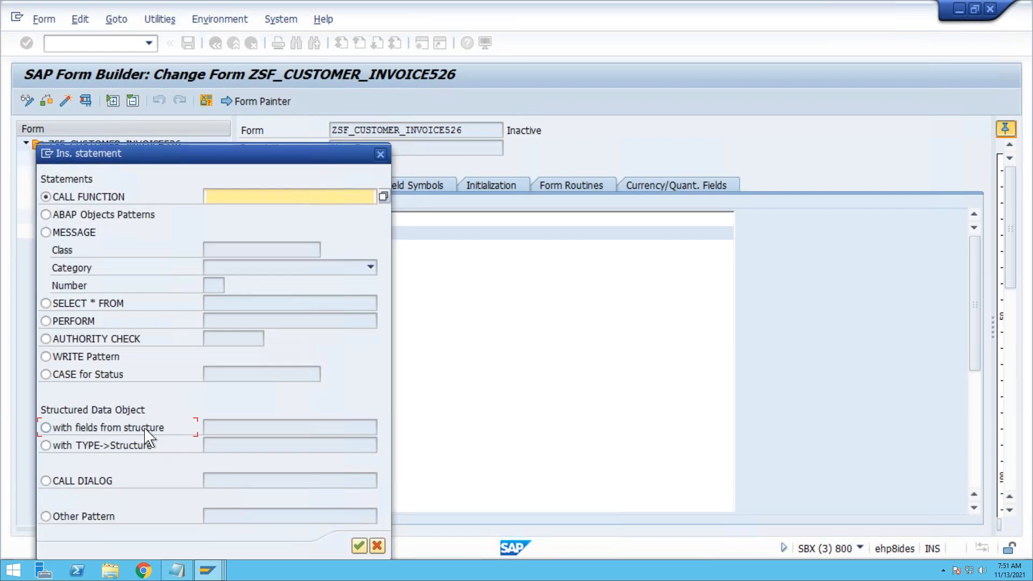
{"action": "type", "text": "kna1"}
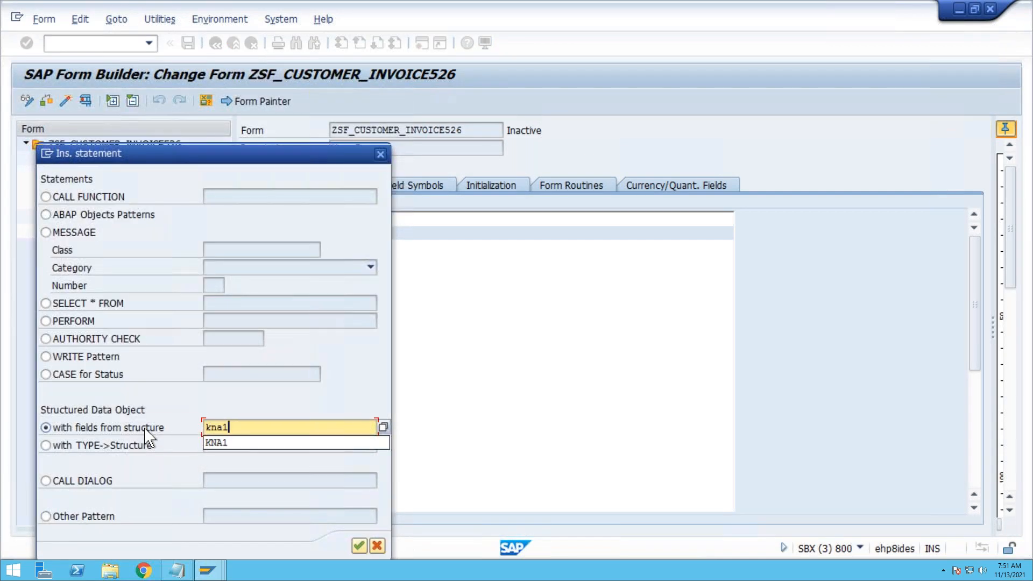
{"action": "left_click", "coordinate": [359, 546]}
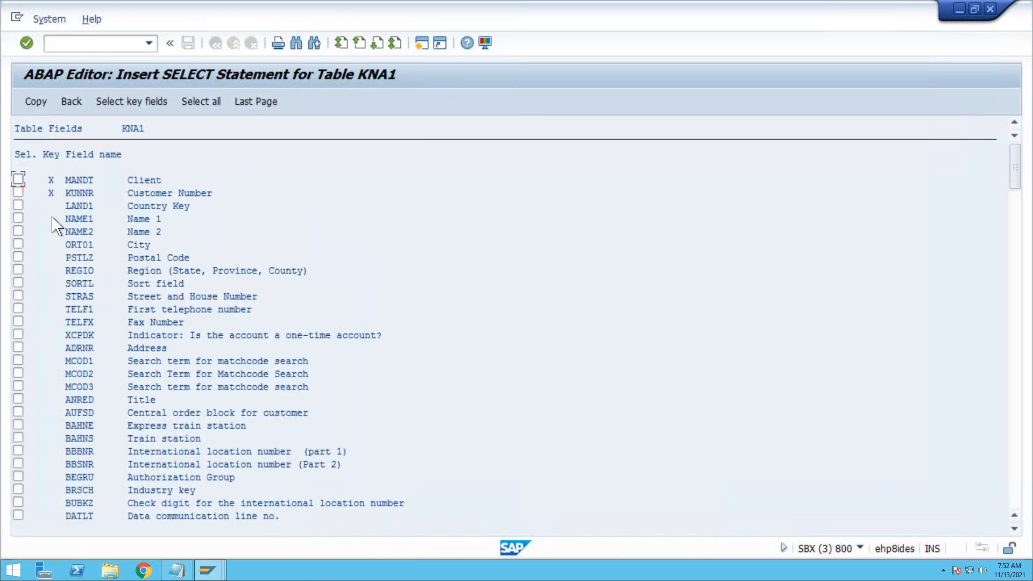
Copy the fields KUNNR, LAND1, NAME1 and ORT01 into the structure and name the structured data object ty_KNA1.
{"action": "left_click", "coordinate": [19, 193]}
{"action": "left_click", "coordinate": [18, 206]}
{"action": "left_click", "coordinate": [19, 219]}
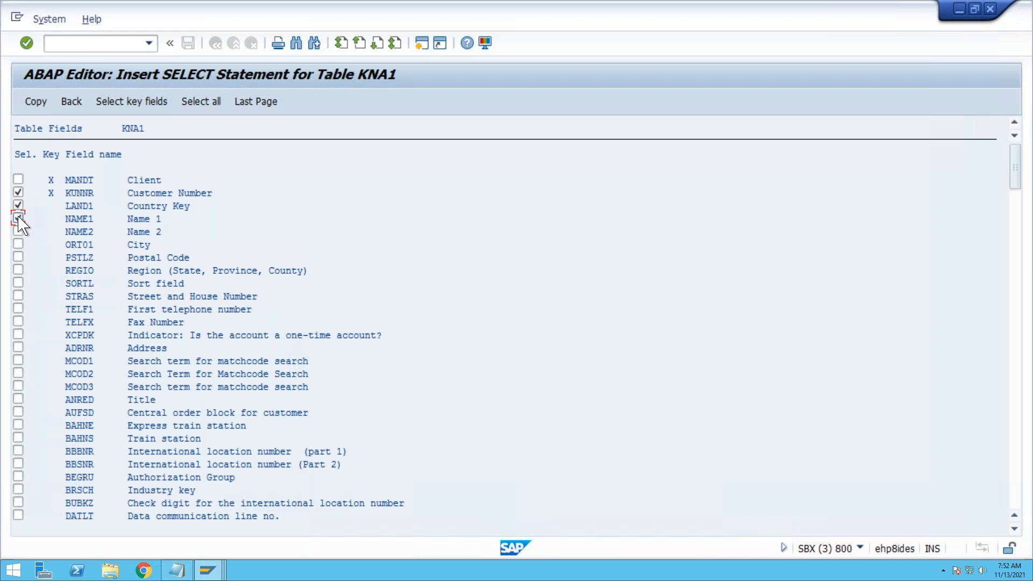
{"action": "left_click", "coordinate": [18, 245]}
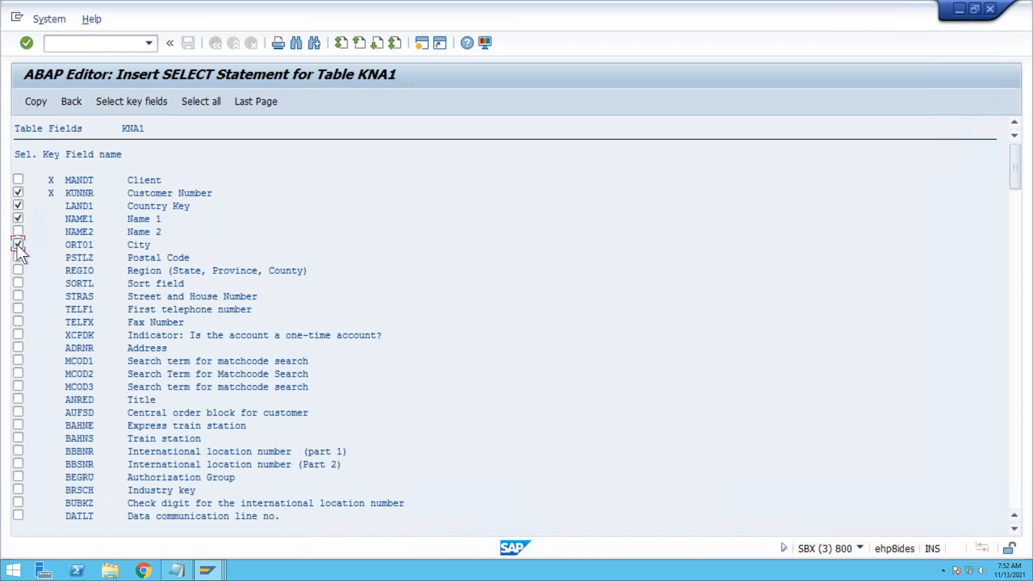
{"action": "left_click", "coordinate": [37, 103]}
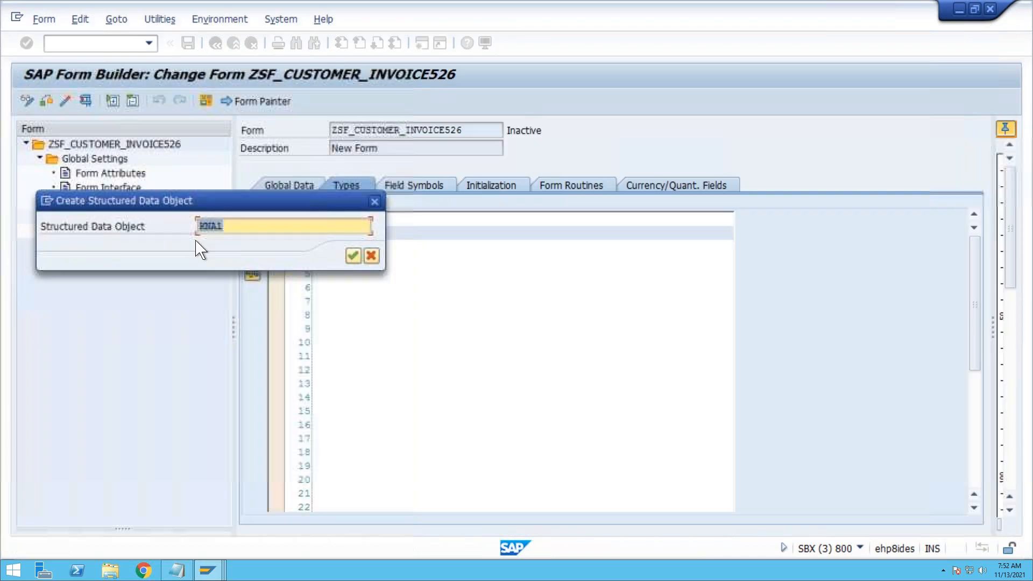
{"action": "key", "text": "Home"}
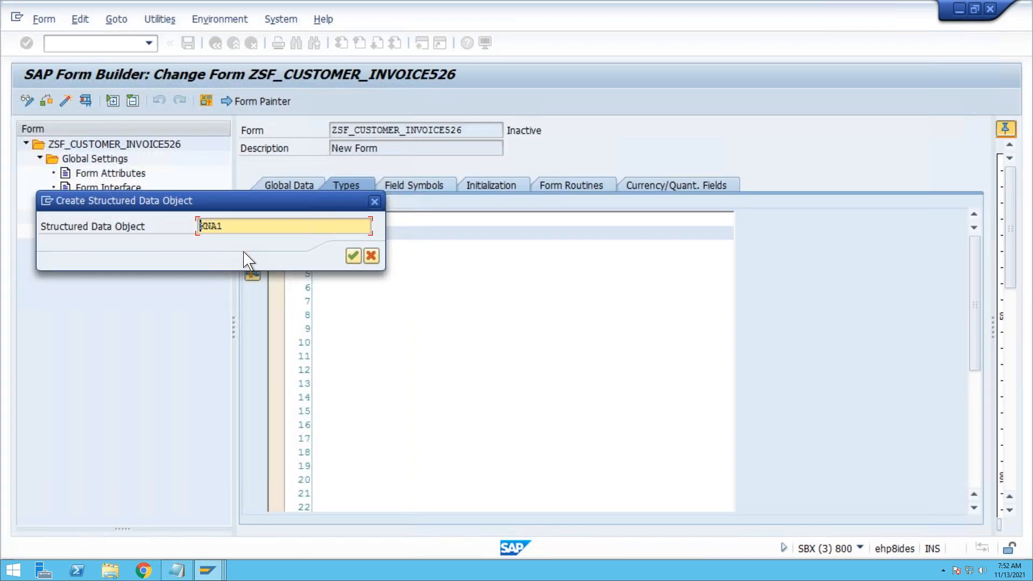
{"action": "type", "text": "ty_"}
{"action": "key", "text": "Return"}
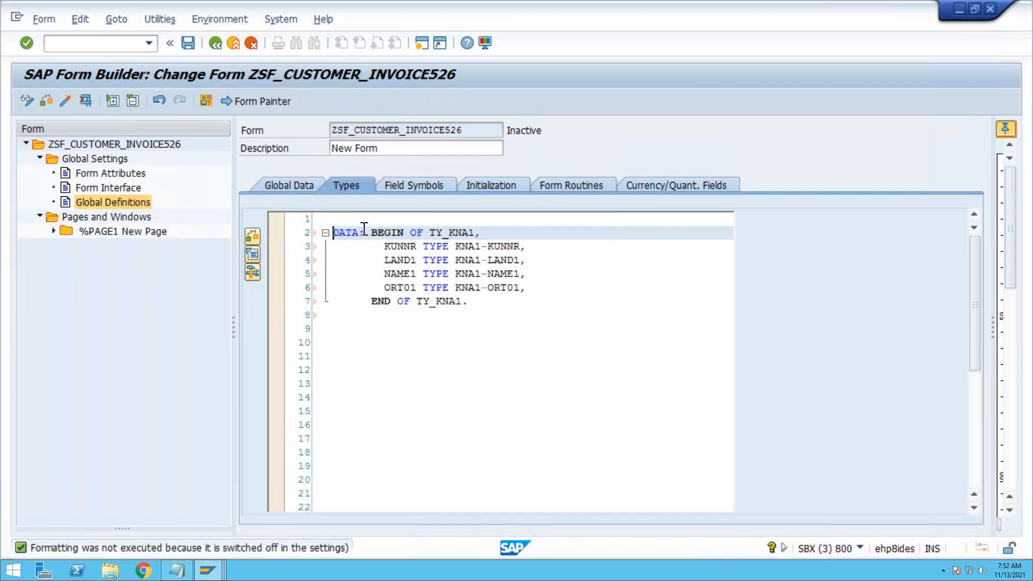
Replace the DATA keyword of the TY_KNA1 declaration with types and add two line breaks after its END OF line.
{"action": "double_click", "coordinate": [350, 233]}
{"action": "key", "text": "Delete"}
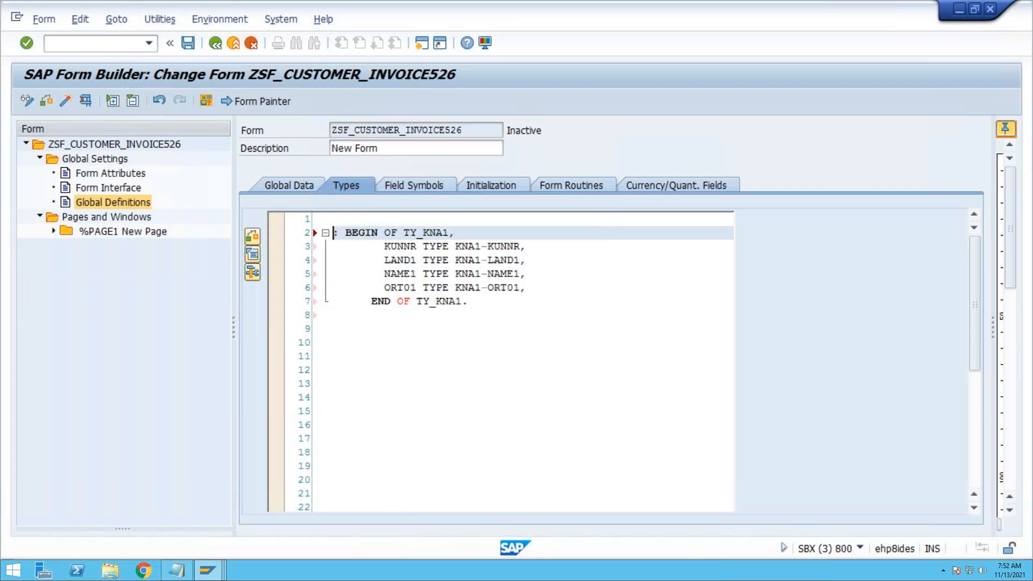
{"action": "type", "text": "types"}
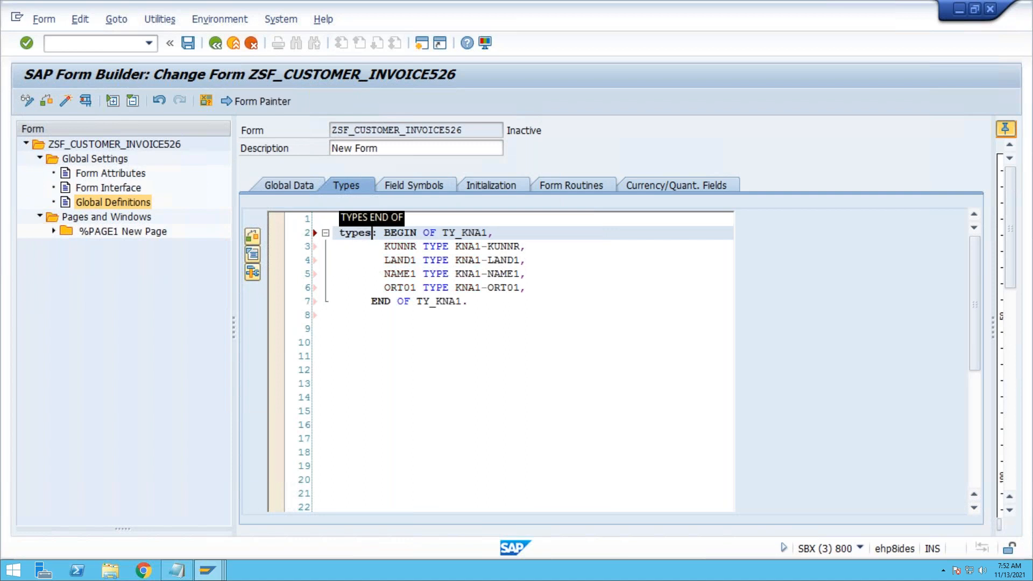
{"action": "left_click", "coordinate": [411, 301]}
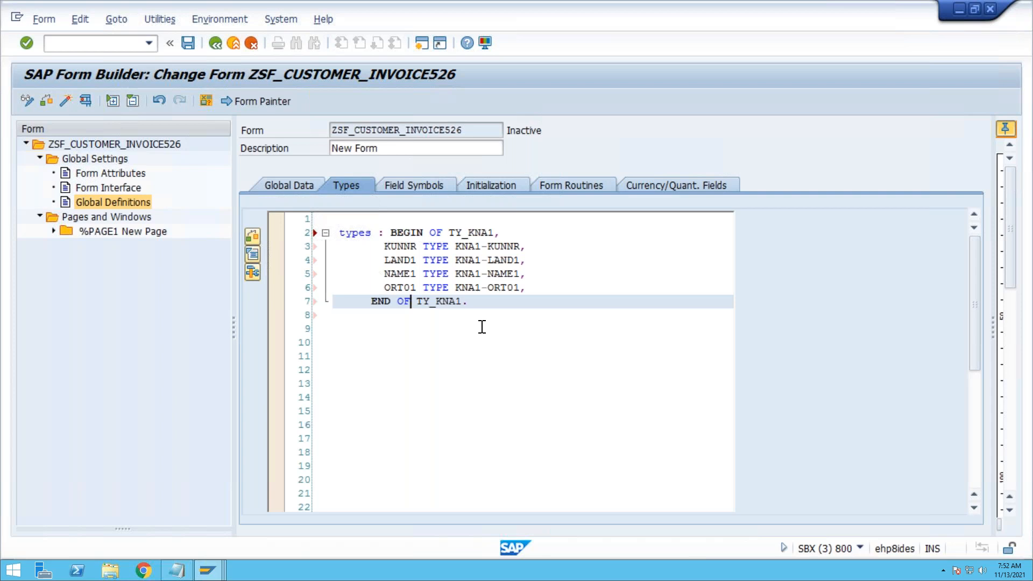
{"action": "left_click", "coordinate": [483, 303]}
{"action": "key", "text": "Return"}
{"action": "key", "text": "Return"}
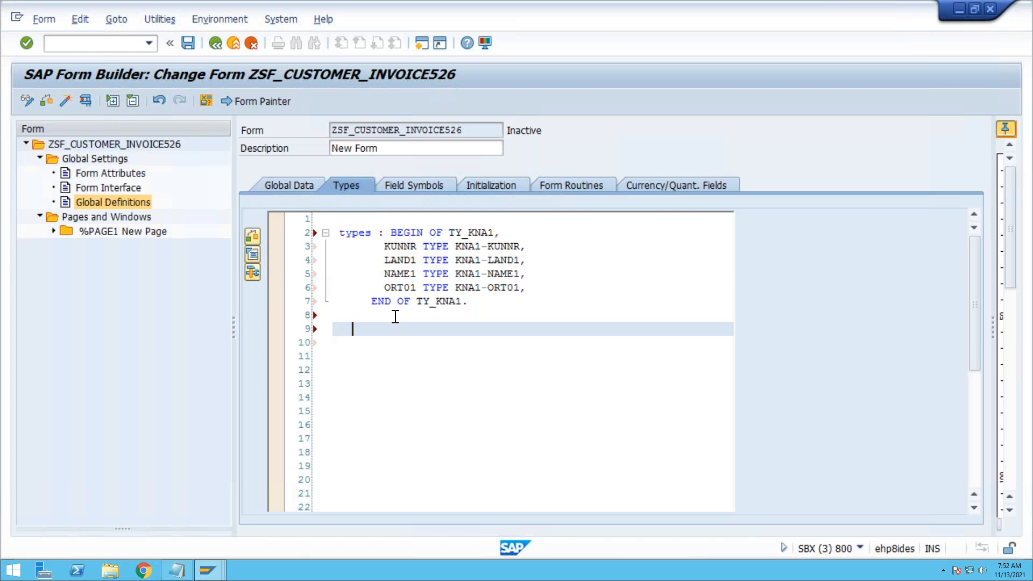
Declare it_kna1 in the form's global data with typing type table of and associated type ty_kna1.
{"action": "left_click", "coordinate": [296, 194]}
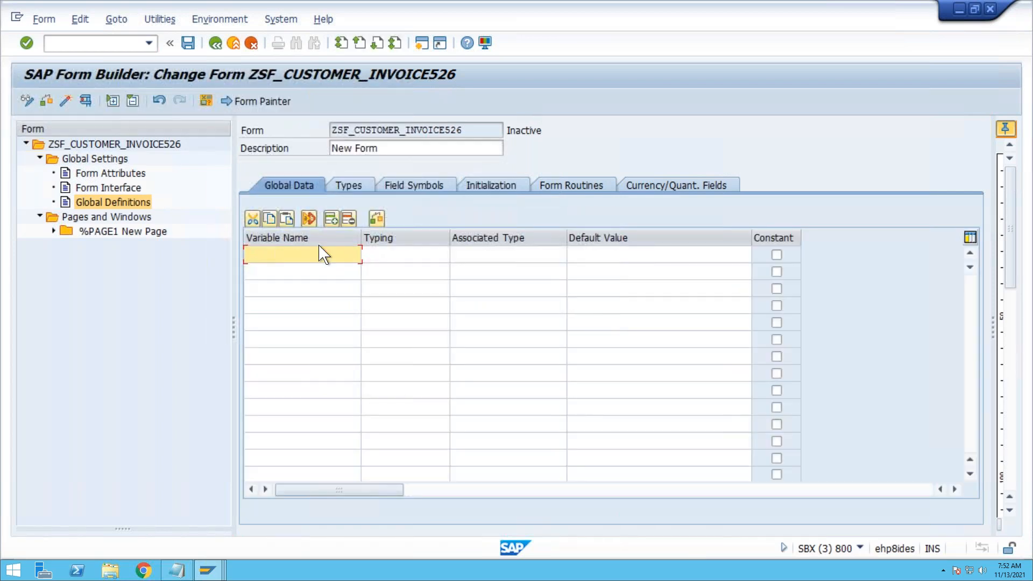
{"action": "type", "text": "it_kna1"}
{"action": "key", "text": "Tab"}
{"action": "type", "text": "type"}
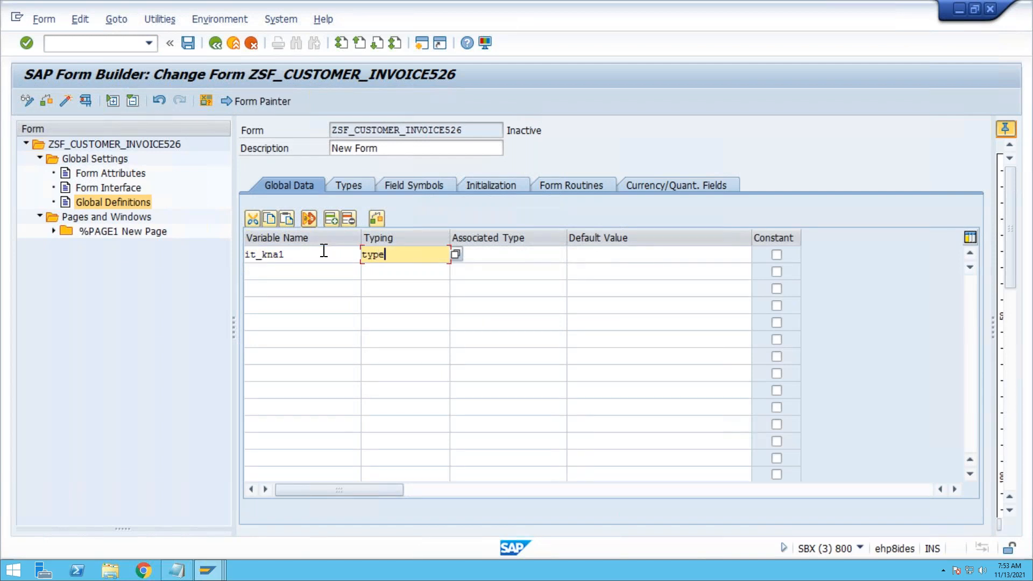
{"action": "left_click", "coordinate": [456, 255]}
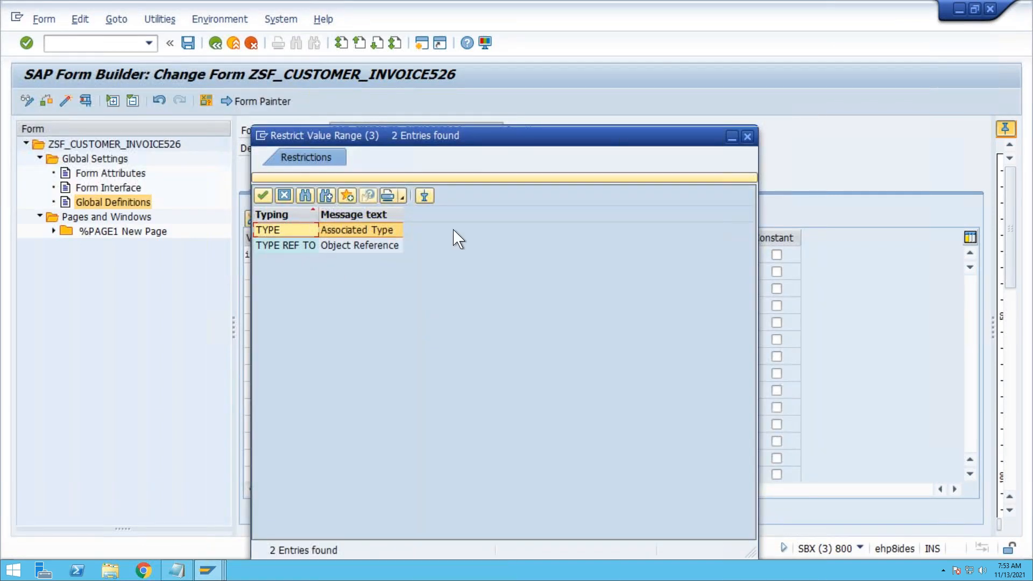
{"action": "left_click", "coordinate": [748, 136]}
{"action": "left_click", "coordinate": [420, 256]}
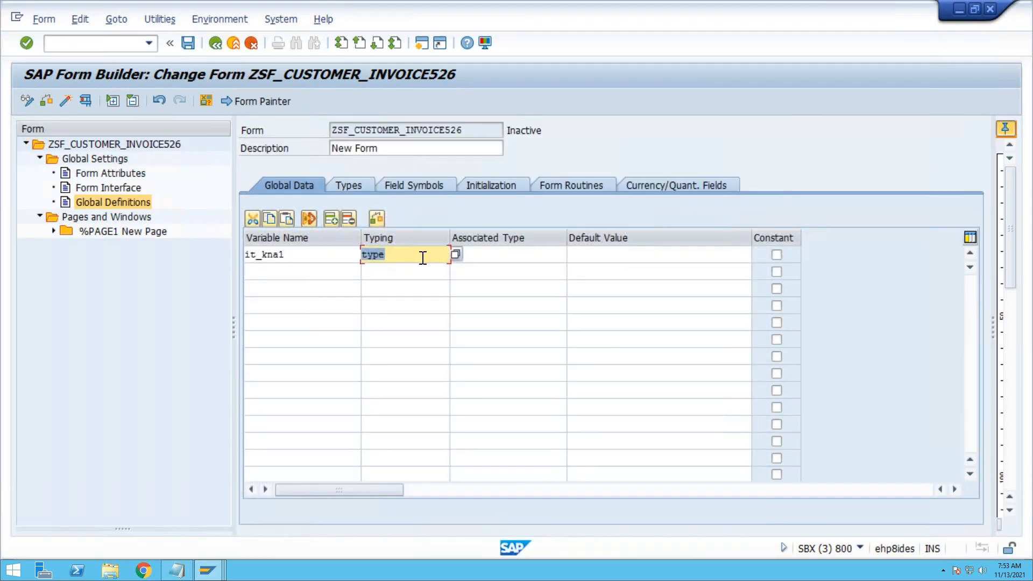
{"action": "type", "text": "table of"}
{"action": "left_click", "coordinate": [509, 256]}
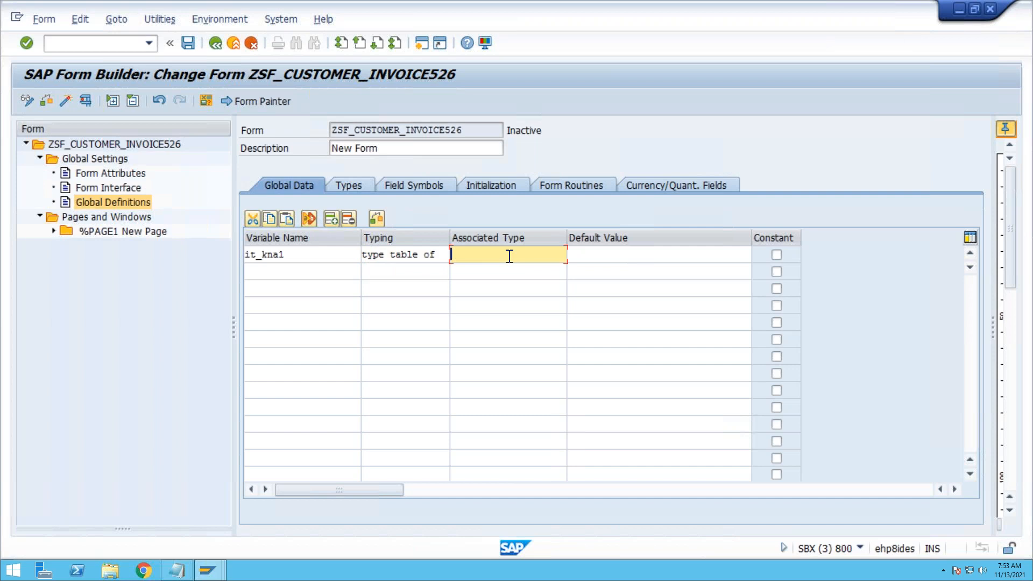
{"action": "type", "text": "ty_kna1"}
Add a second global data variable wa_kna1 with typing type and associated type ty_kna1.
{"action": "left_click", "coordinate": [334, 271]}
{"action": "type", "text": "wa_"}
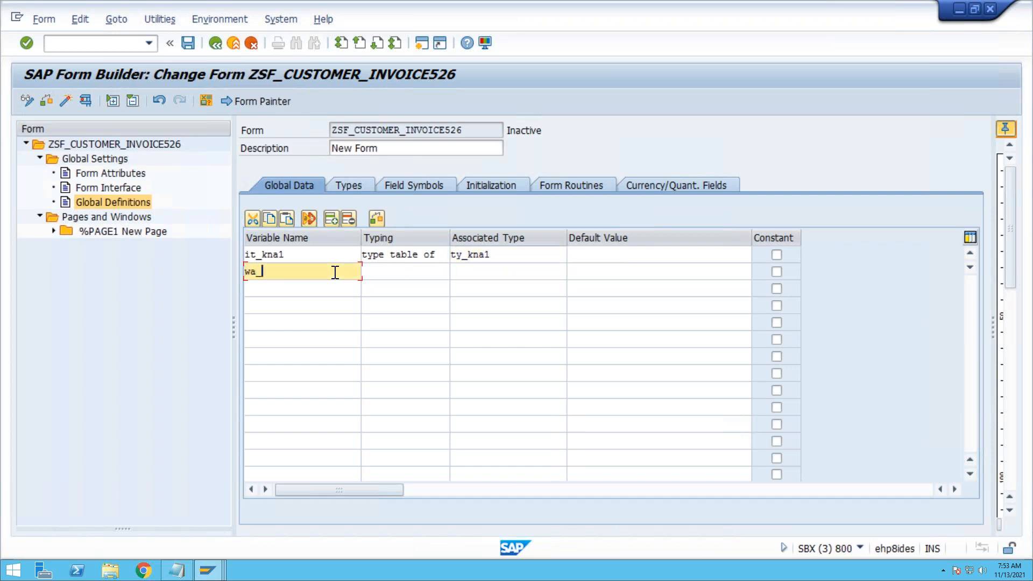
{"action": "type", "text": "kna1"}
{"action": "key", "text": "Tab"}
{"action": "type", "text": "type"}
{"action": "key", "text": "Tab"}
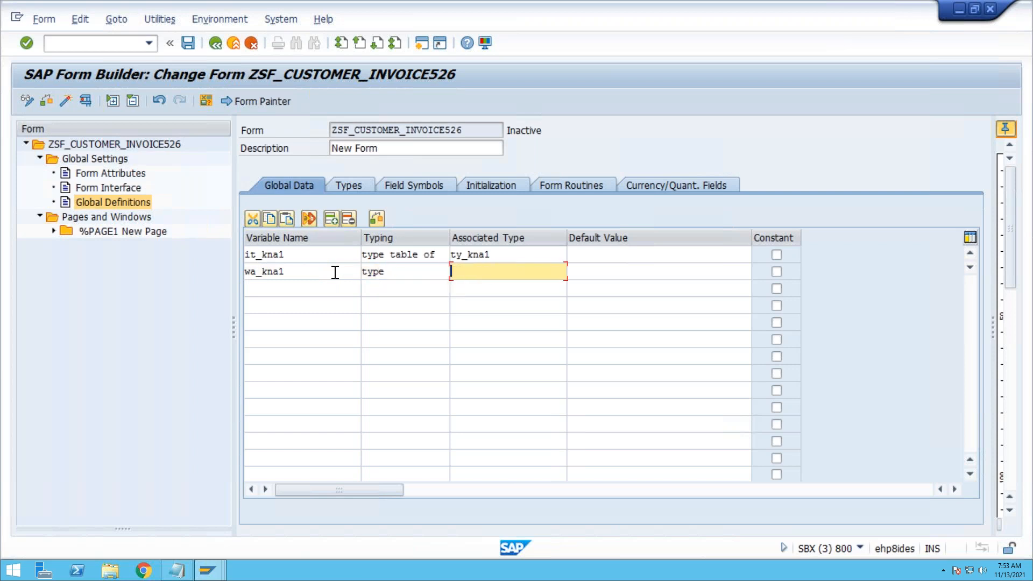
{"action": "type", "text": "ty_kna1"}
Start a select statement on line 6 of the Initialization code with the fields kunnr, land1 and name1 on separate lines.
{"action": "left_click", "coordinate": [495, 186]}
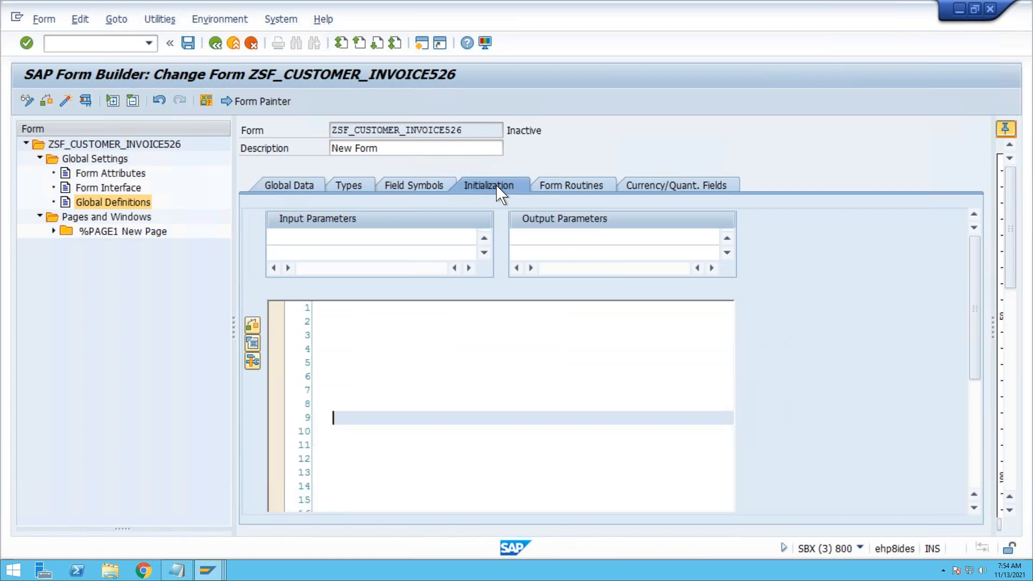
{"action": "key", "text": "Up"}
{"action": "key", "text": "Up"}
{"action": "key", "text": "Up"}
{"action": "type", "text": "s"}
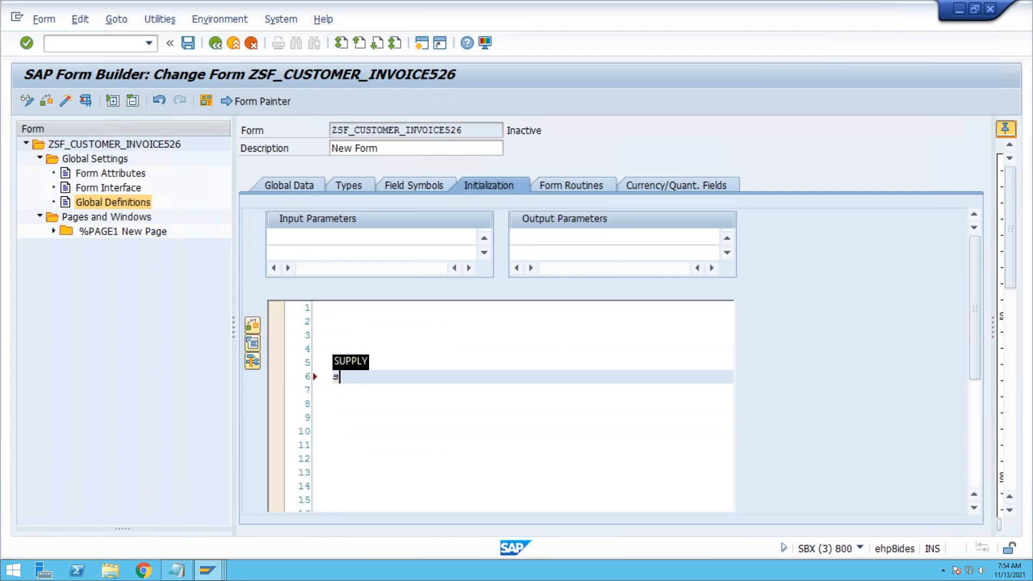
{"action": "type", "text": "elect k"}
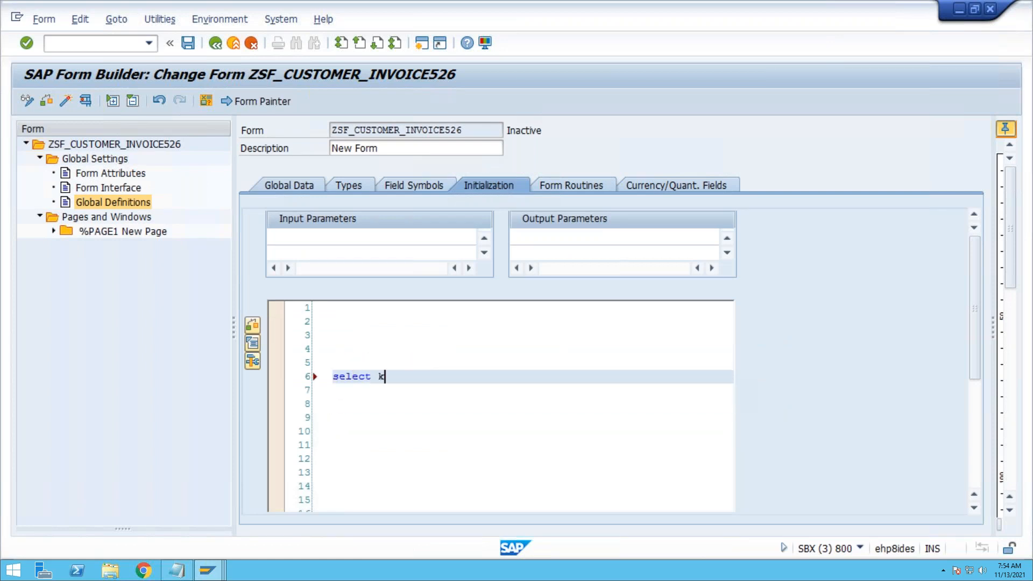
{"action": "type", "text": "unnr"}
{"action": "key", "text": "Return"}
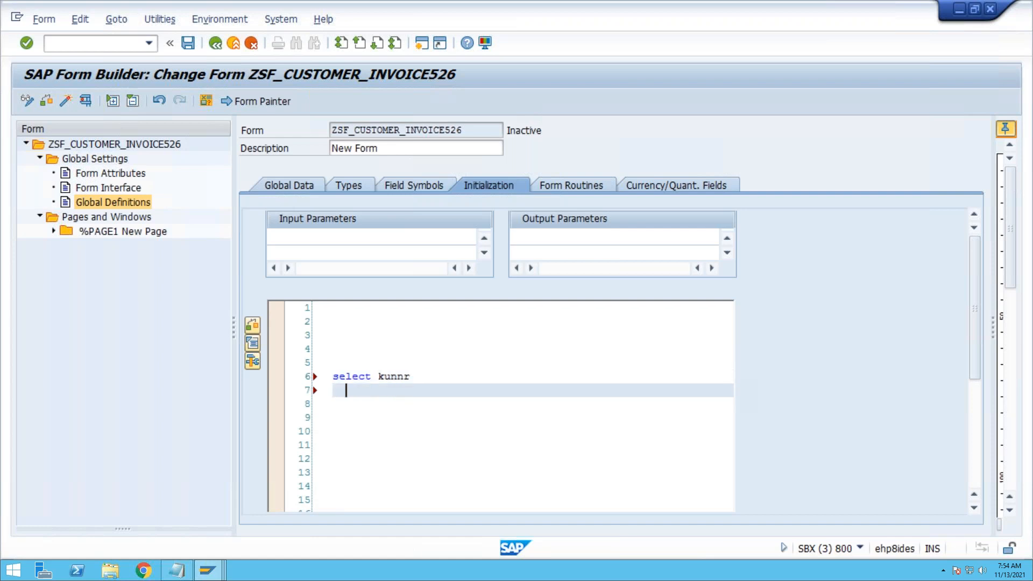
{"action": "type", "text": "land1"}
{"action": "key", "text": "Return"}
{"action": "type", "text": "name1"}
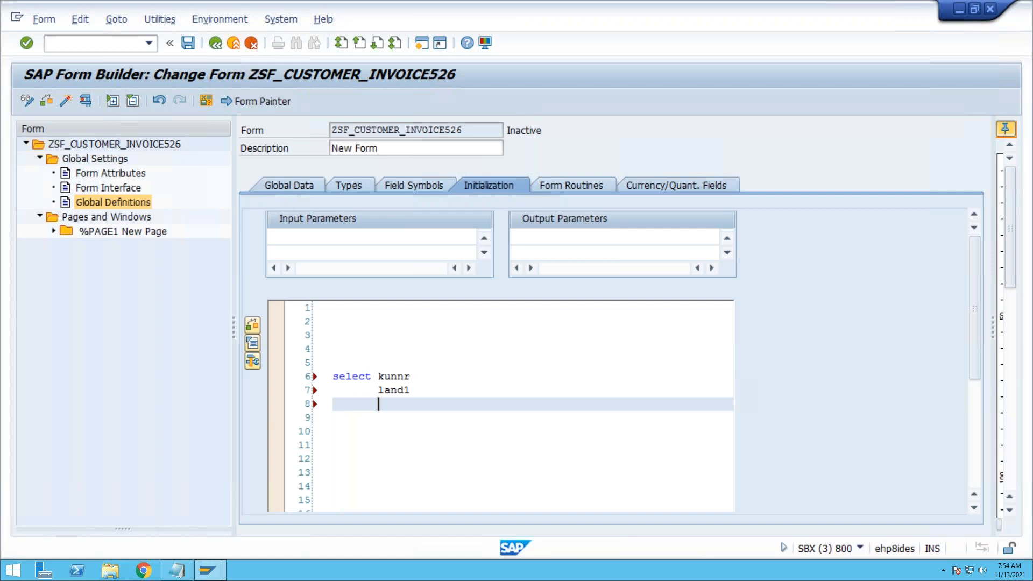
{"action": "key", "text": "Return"}
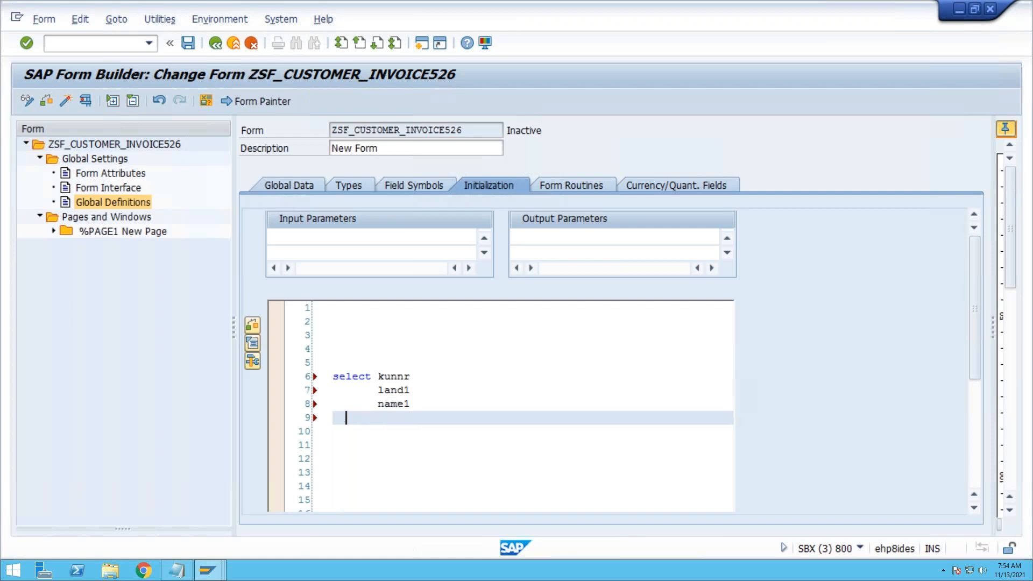
Complete the select statement with ort01 from kna1 into TABLE it_kna1 UP TO 100 ROWS.
{"action": "type", "text": "ort01 from kna1 into TABLE"}
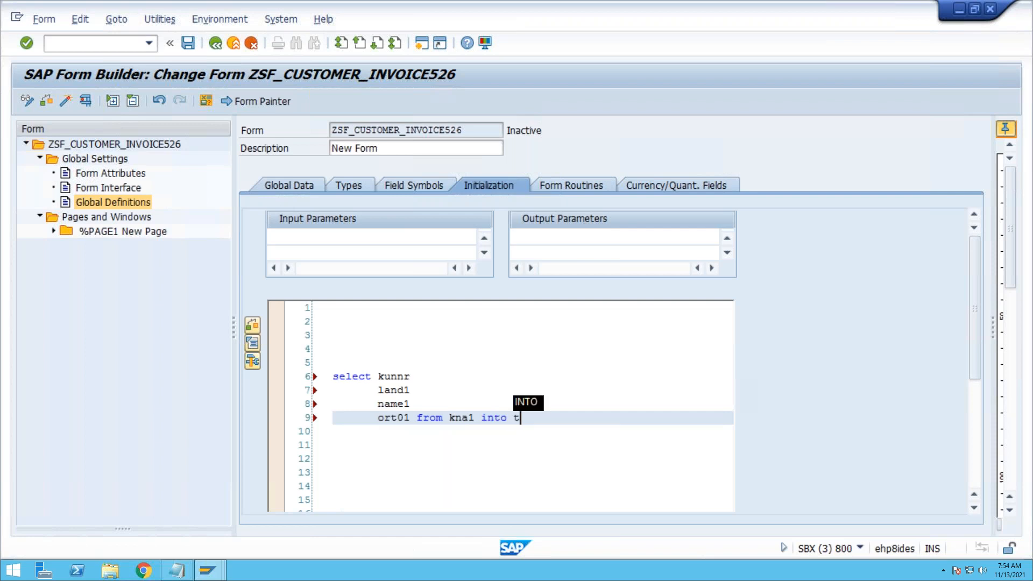
{"action": "type", "text": "_kna1 UP TO "}
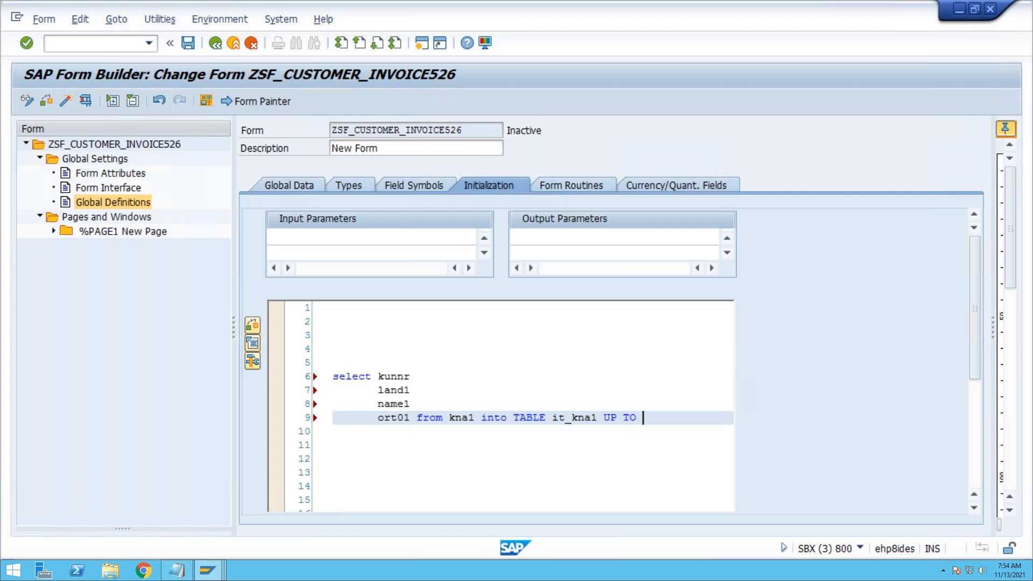
{"action": "type", "text": "100 r"}
{"action": "key", "text": "Tab"}
{"action": "type", "text": "."}
{"action": "left_click_drag", "start_coordinate": [601, 423], "coordinate": [545, 418]}
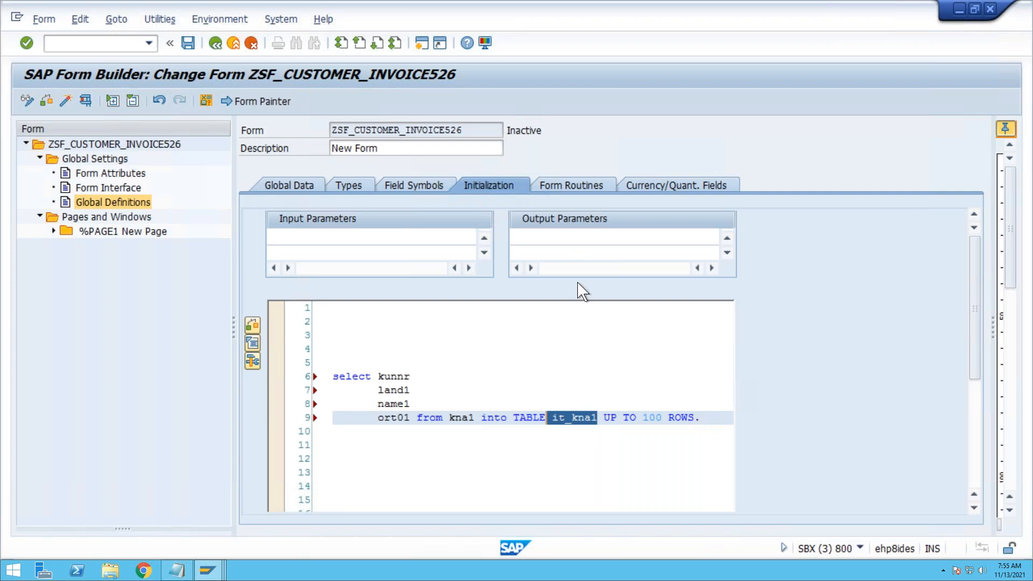
{"action": "left_click", "coordinate": [560, 376]}
{"action": "left_click_drag", "start_coordinate": [603, 419], "coordinate": [553, 418]}
{"action": "left_click", "coordinate": [381, 376]}
{"action": "left_click_drag", "start_coordinate": [381, 376], "coordinate": [427, 432]}
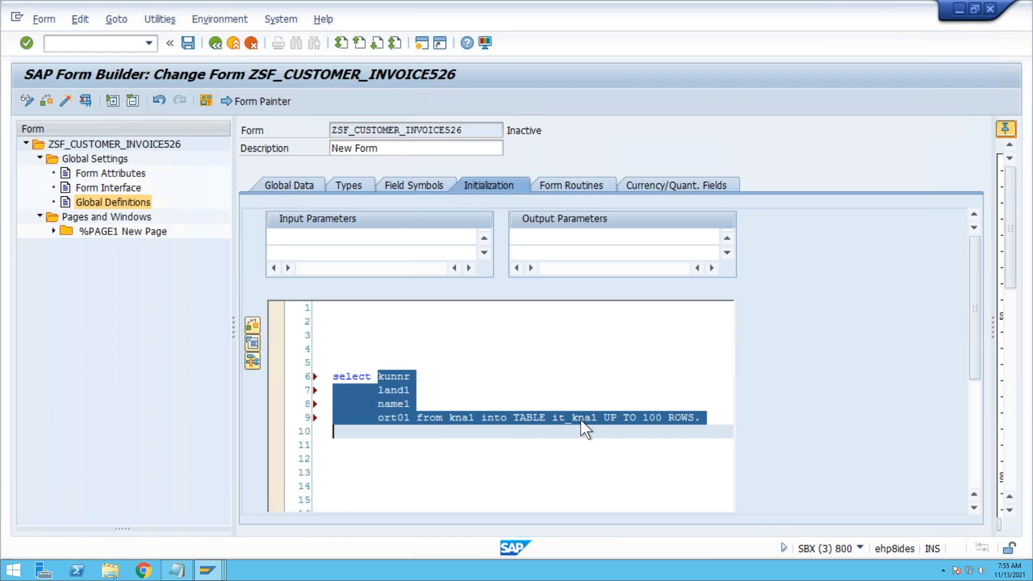
{"action": "left_click", "coordinate": [597, 422]}
{"action": "left_click_drag", "start_coordinate": [597, 422], "coordinate": [544, 421]}
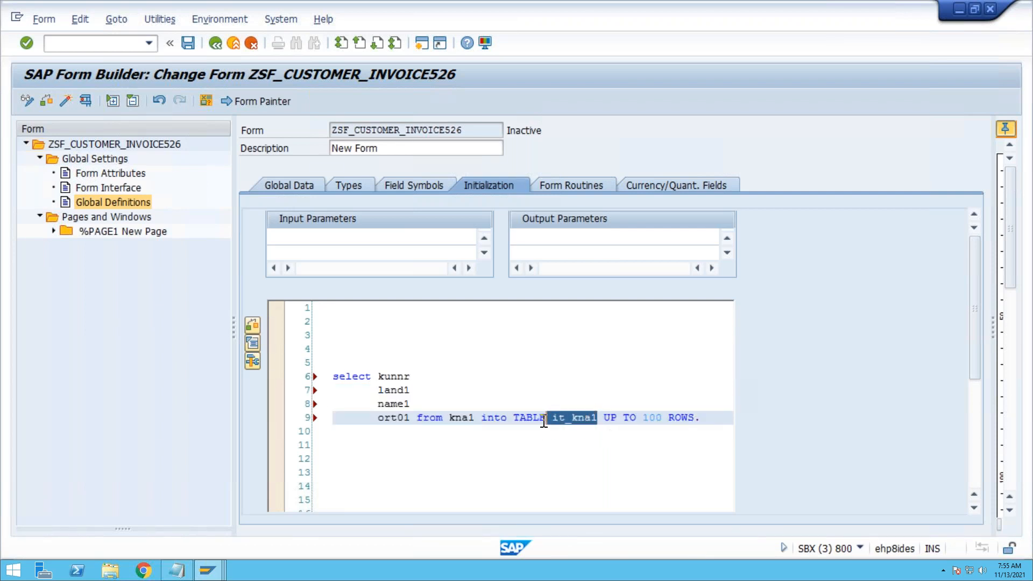
{"action": "left_click", "coordinate": [601, 446]}
{"action": "left_click_drag", "start_coordinate": [555, 421], "coordinate": [600, 419]}
Enter it_kna1 as the initialization input parameter, and it_kna1 and wa_kna1 as its output parameters.
{"action": "left_click", "coordinate": [409, 235]}
{"action": "type", "text": "it"}
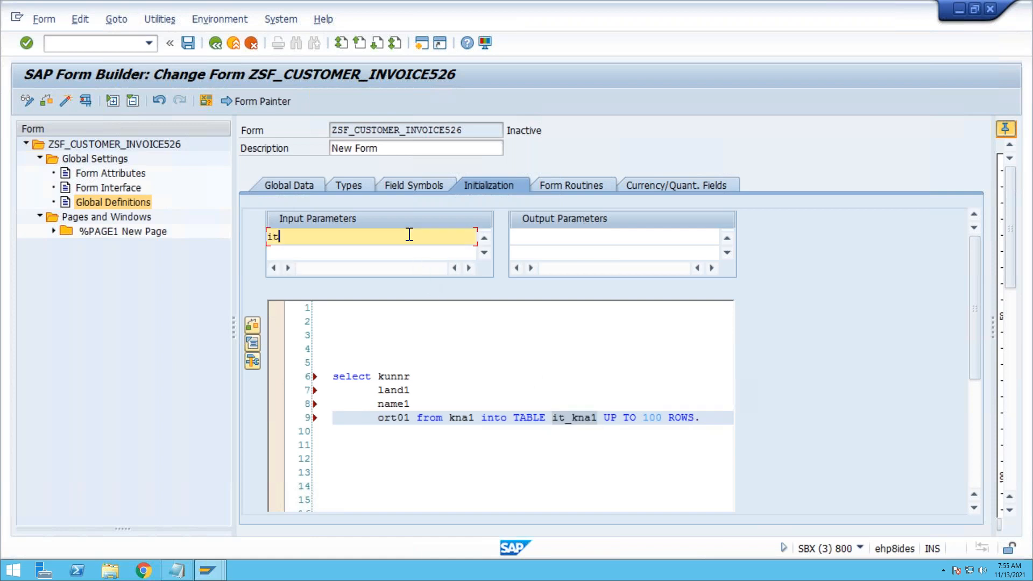
{"action": "type", "text": "_kna1"}
{"action": "left_click", "coordinate": [549, 237]}
{"action": "type", "text": "it"}
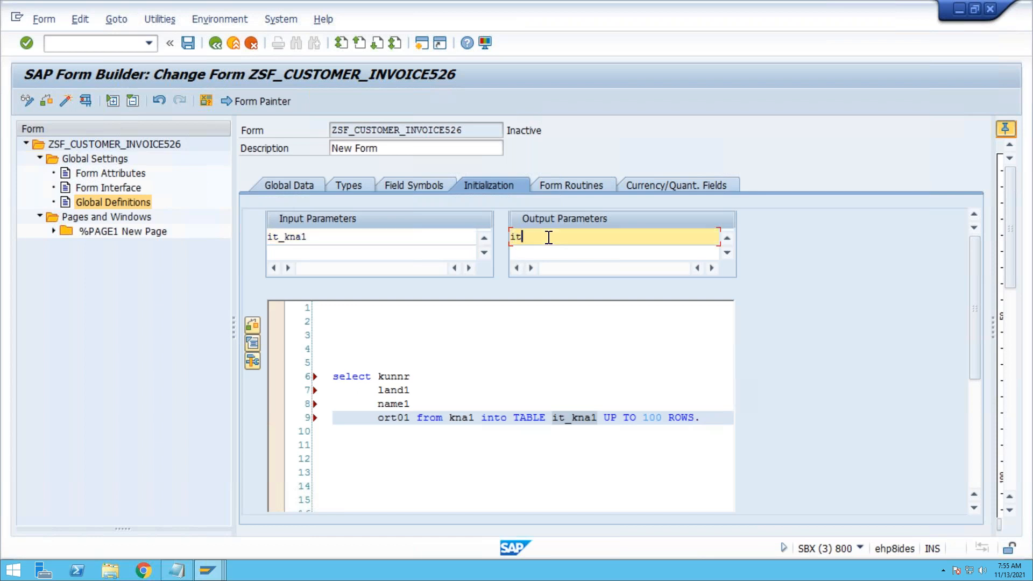
{"action": "type", "text": "_kna1"}
{"action": "left_click_drag", "start_coordinate": [563, 237], "coordinate": [500, 235]}
{"action": "left_click", "coordinate": [542, 256]}
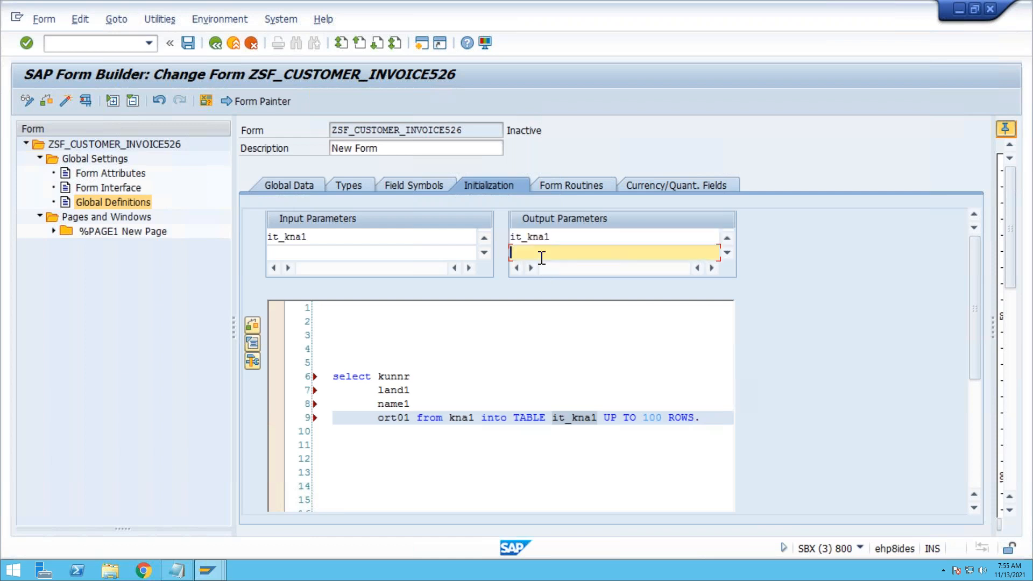
{"action": "type", "text": "wa_kna1"}
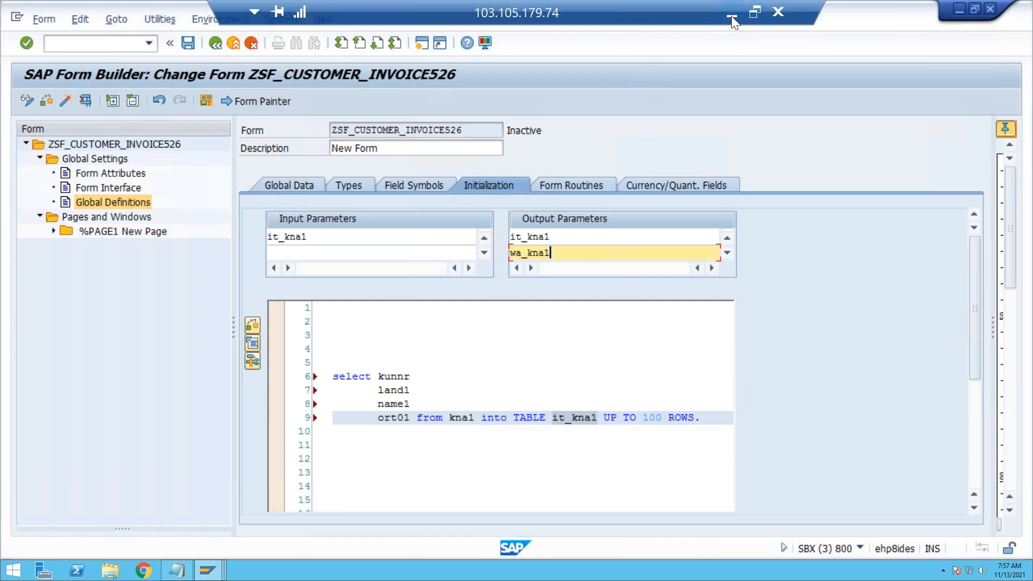
Switch to the Notepad lesson notes and review the four types of windows and their purposes.
{"action": "left_click", "coordinate": [732, 15]}
{"action": "left_click", "coordinate": [280, 303]}
{"action": "key", "text": "Up"}
{"action": "key", "text": "Up"}
{"action": "key", "text": "Up"}
{"action": "key", "text": "Up"}
{"action": "key", "text": "Up"}
{"action": "key", "text": "Up"}
{"action": "key", "text": "Up"}
{"action": "key", "text": "Up"}
{"action": "key", "text": "Up"}
{"action": "key", "text": "Up"}
{"action": "key", "text": "Up"}
{"action": "key", "text": "Up"}
{"action": "key", "text": "Up"}
{"action": "key", "text": "Up"}
{"action": "key", "text": "Up"}
{"action": "key", "text": "Up"}
{"action": "key", "text": "Up"}
{"action": "key", "text": "Up"}
{"action": "key", "text": "Up"}
{"action": "key", "text": "Up"}
{"action": "key", "text": "Up"}
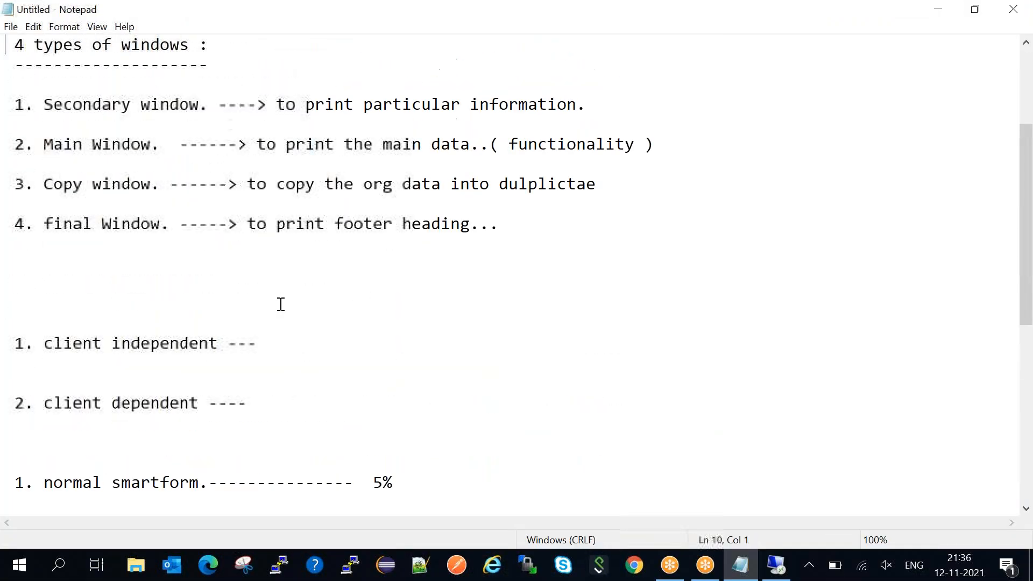
{"action": "left_click", "coordinate": [42, 226]}
{"action": "key", "text": "Up"}
{"action": "left_click_drag", "start_coordinate": [53, 222], "coordinate": [269, 345]}
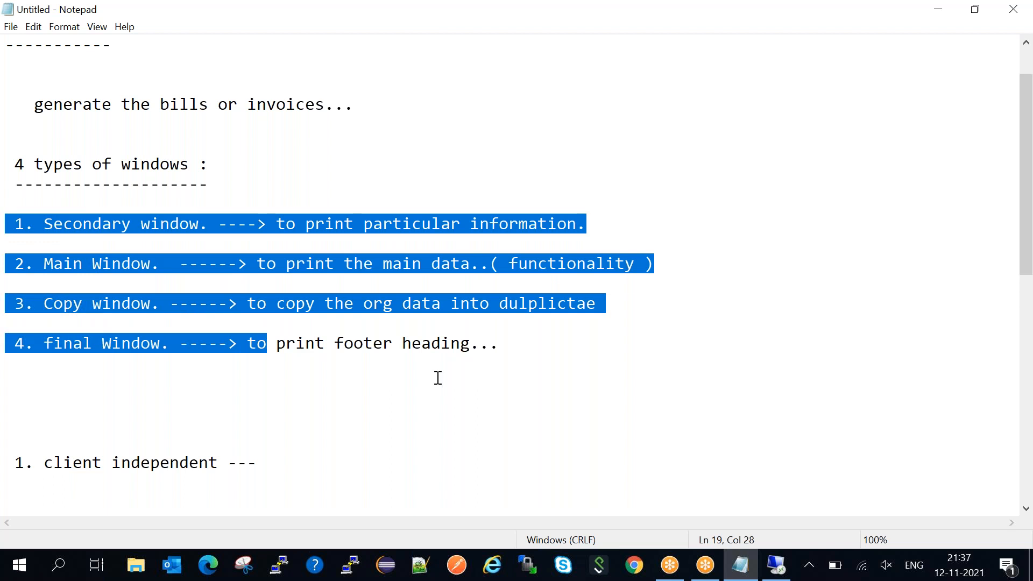
Return to the remote SAP session, collapse Global Settings and expand page %PAGE1 in the form tree.
{"action": "left_click", "coordinate": [776, 566]}
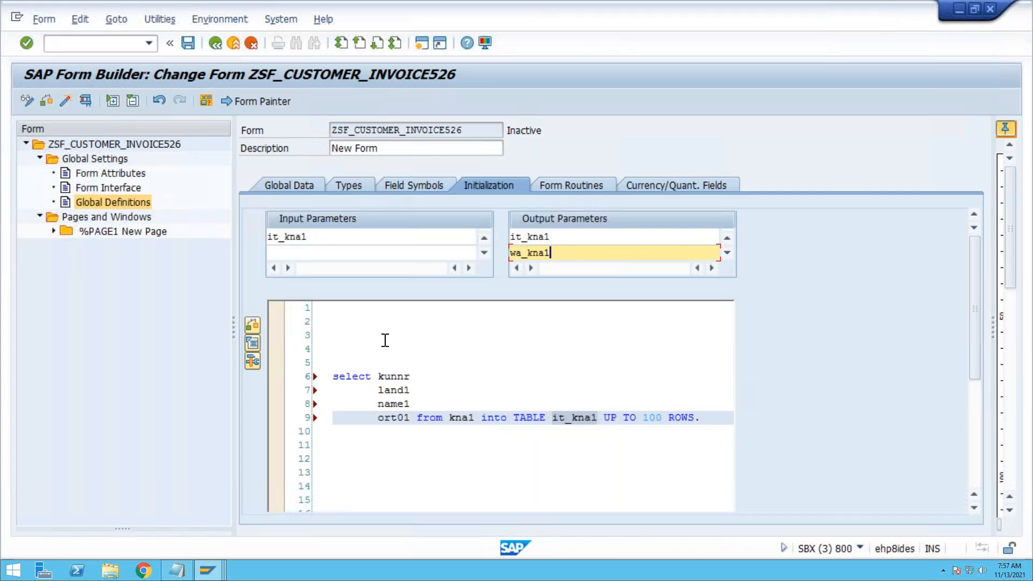
{"action": "left_click", "coordinate": [40, 158]}
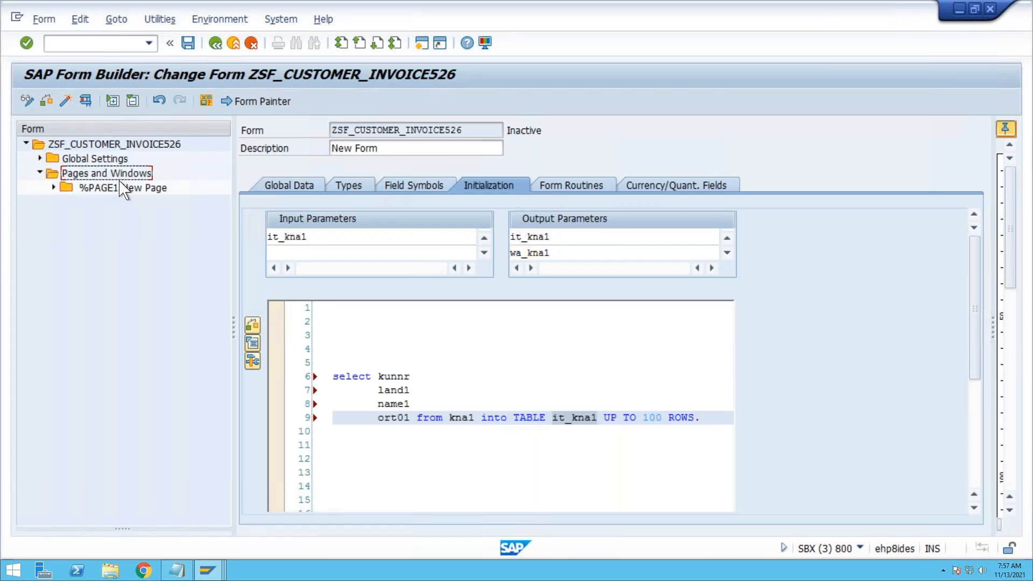
{"action": "left_click", "coordinate": [90, 188]}
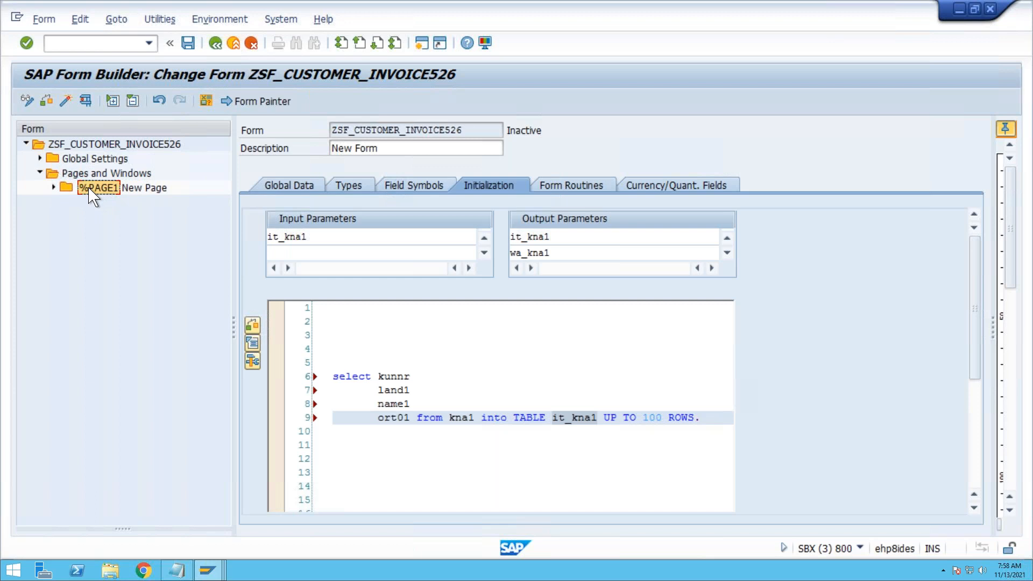
{"action": "left_click", "coordinate": [53, 188]}
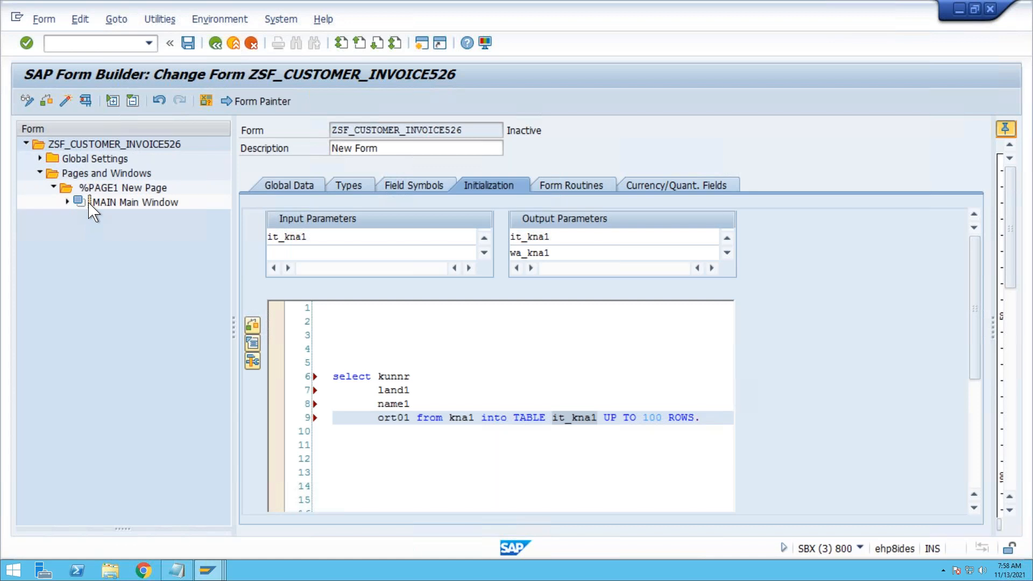
Widen the Form Painter preview to show the MAIN window's layout, and toggle the preview off and on again.
{"action": "left_click", "coordinate": [268, 101]}
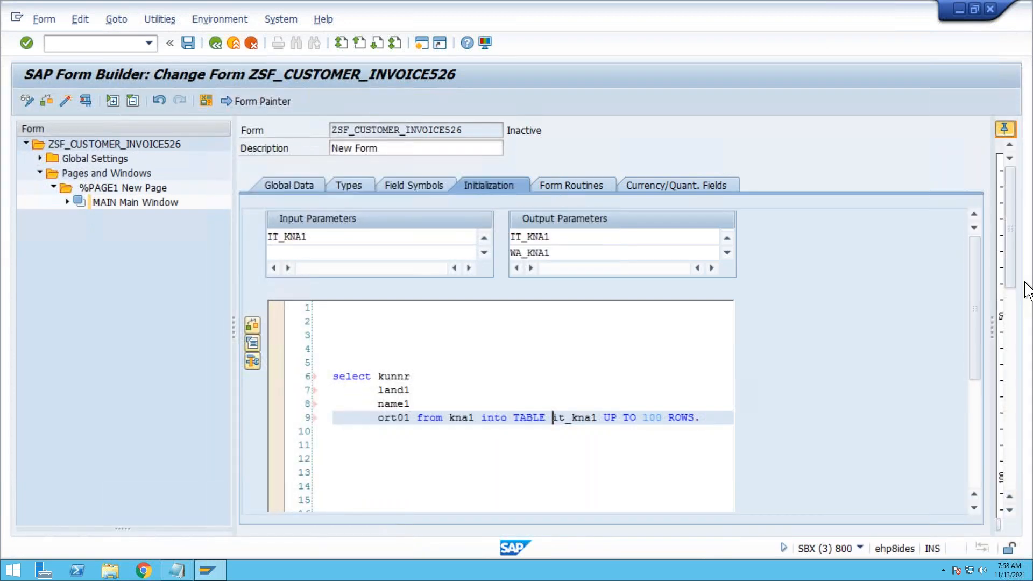
{"action": "mouse_move", "coordinate": [994, 327]}
{"action": "left_mouse_down"}
{"action": "mouse_move", "coordinate": [911, 312]}
{"action": "mouse_move", "coordinate": [743, 312]}
{"action": "mouse_move", "coordinate": [700, 323]}
{"action": "left_mouse_up"}
{"action": "left_click_drag", "start_coordinate": [296, 347], "coordinate": [295, 346]}
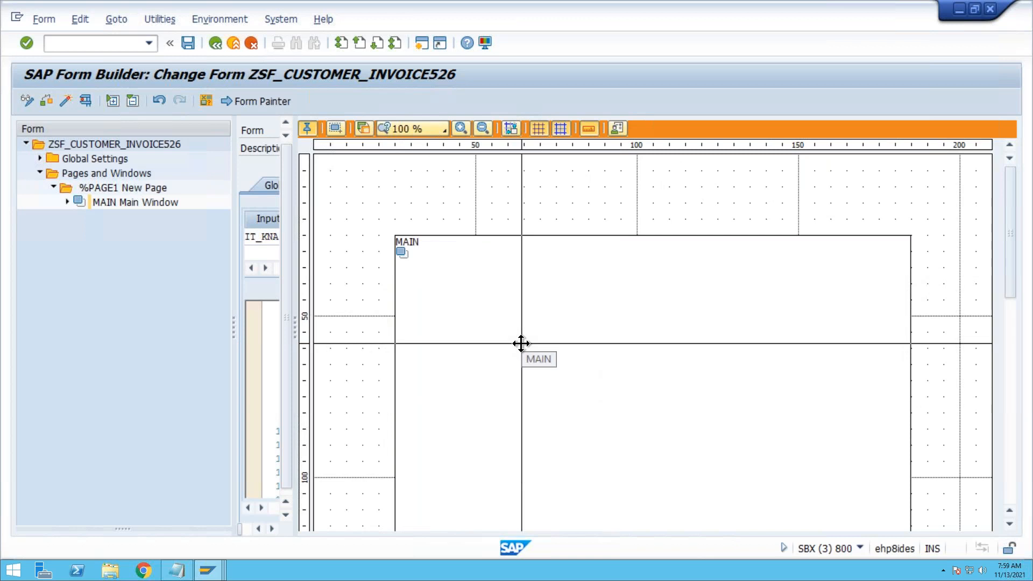
{"action": "left_click", "coordinate": [272, 102]}
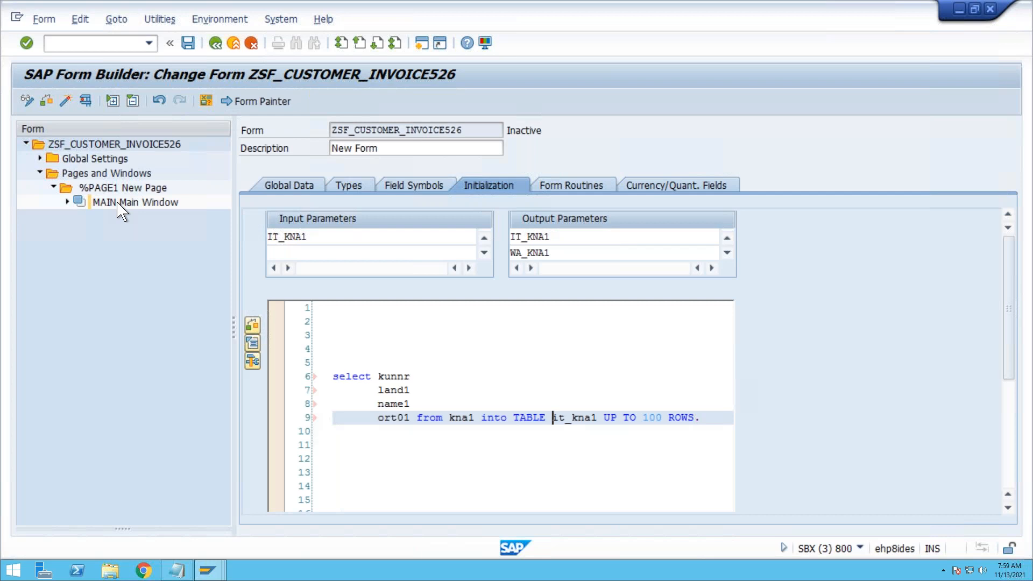
{"action": "left_click", "coordinate": [268, 102]}
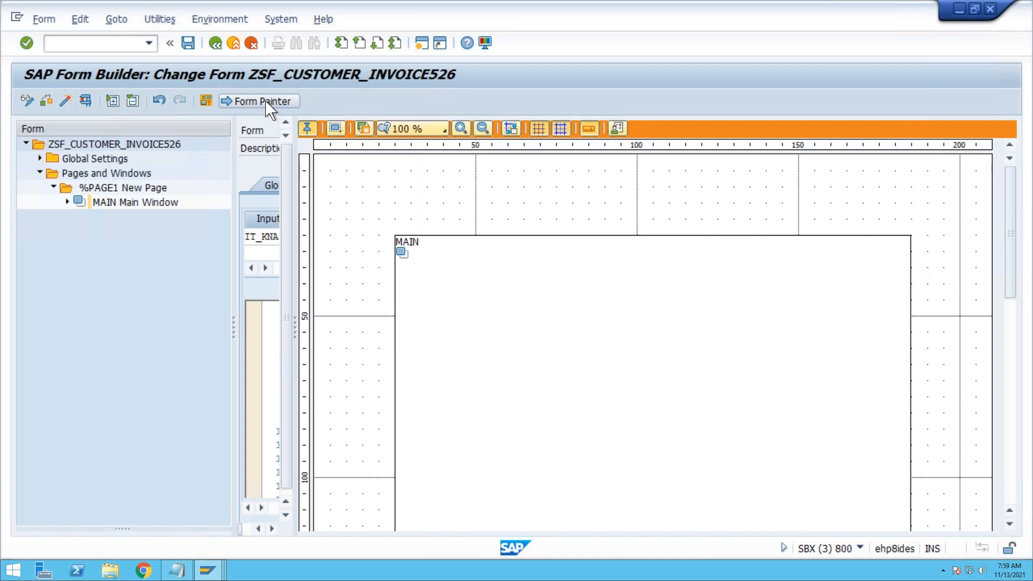
Open the report zsample_internal_table for editing in a new SE38 session, and exit the Object Navigator screen.
{"action": "left_click", "coordinate": [115, 43]}
{"action": "type", "text": "/ose38"}
{"action": "key", "text": "Return"}
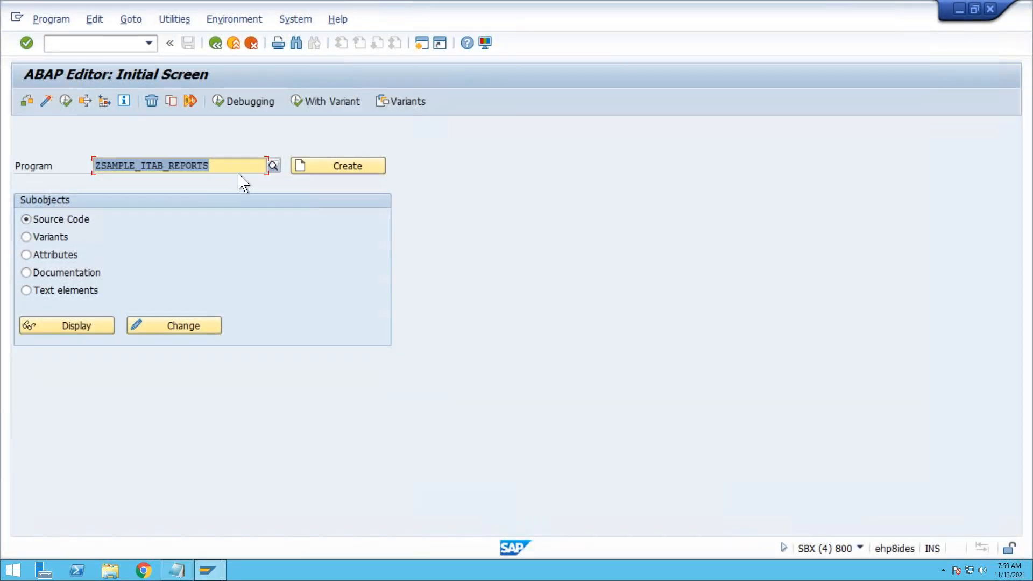
{"action": "key", "text": "BackSpace"}
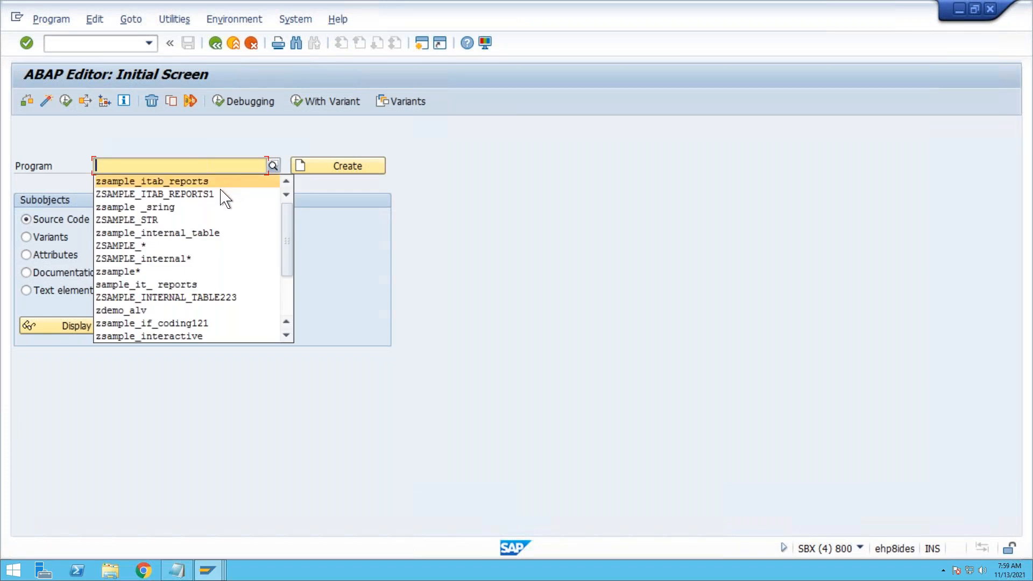
{"action": "left_click", "coordinate": [222, 237]}
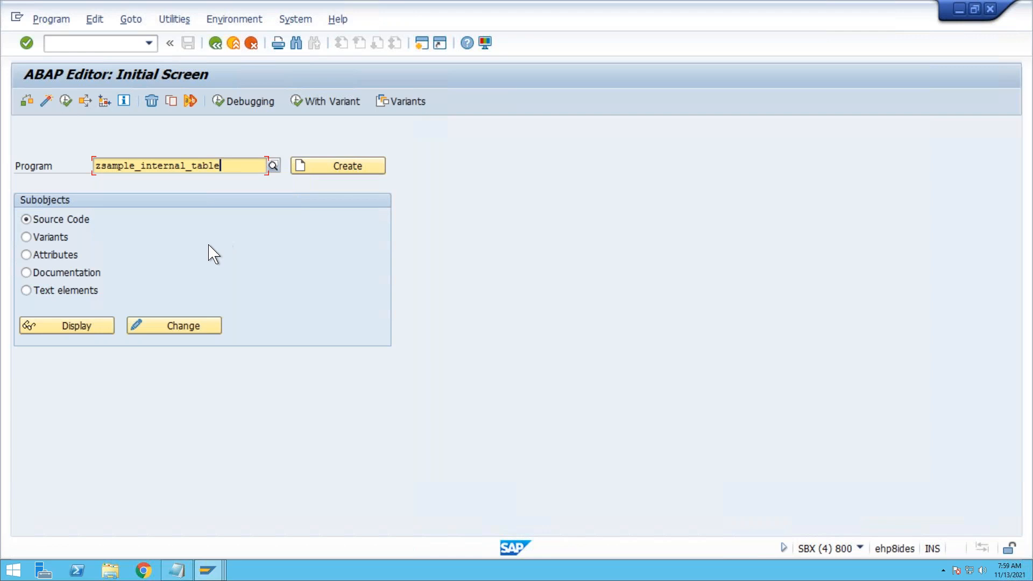
{"action": "left_click", "coordinate": [177, 327]}
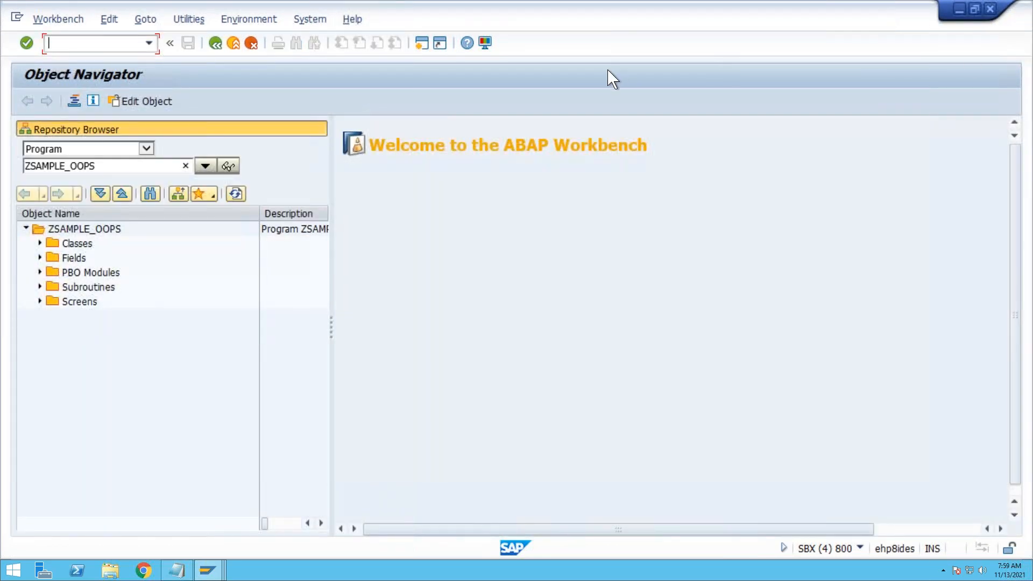
{"action": "left_click", "coordinate": [60, 20]}
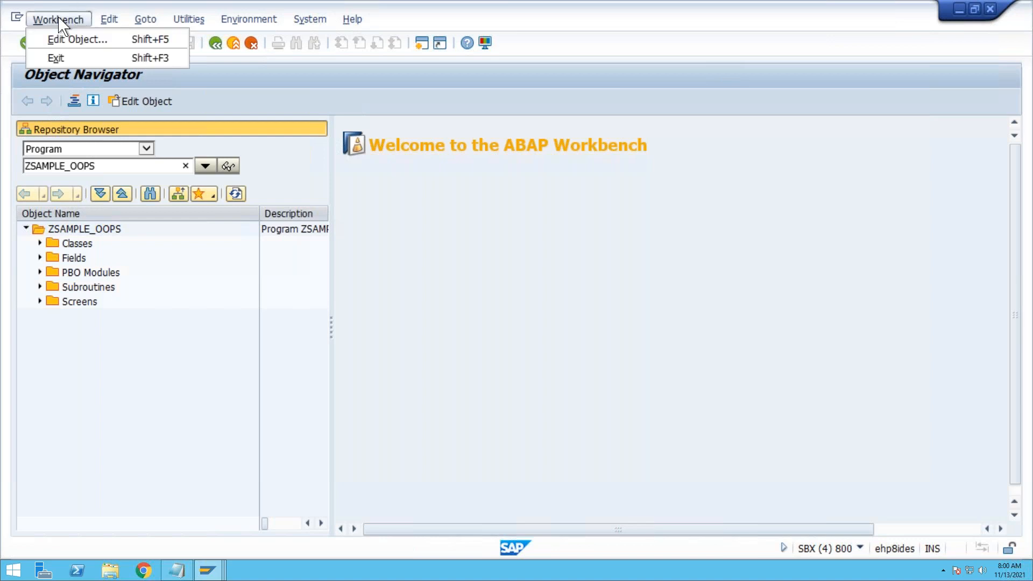
{"action": "left_click", "coordinate": [65, 64]}
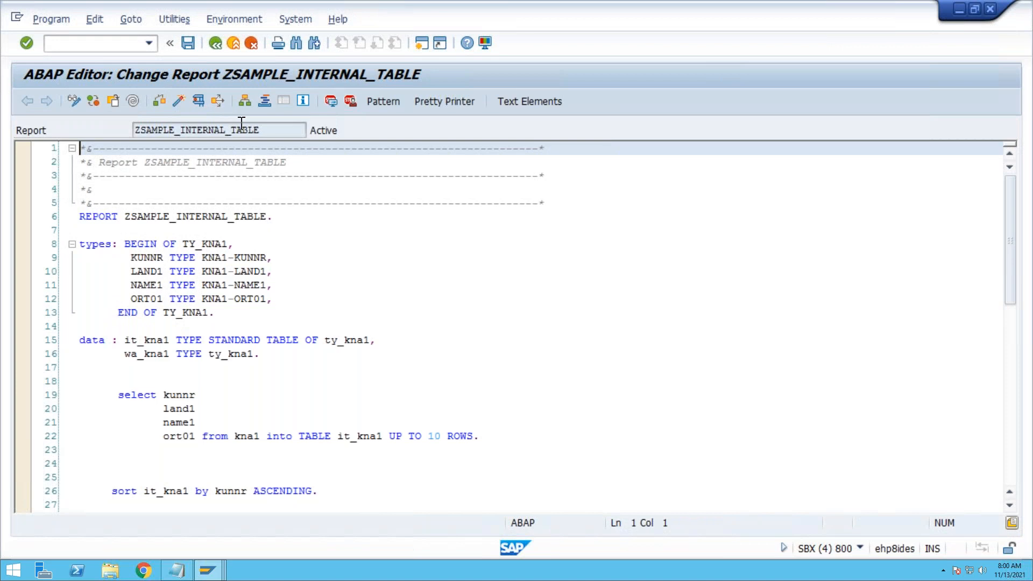
Run the report to view its customer table output, and return to the ZSF_CUSTOMER_INVOICE526 form session.
{"action": "left_click", "coordinate": [199, 105]}
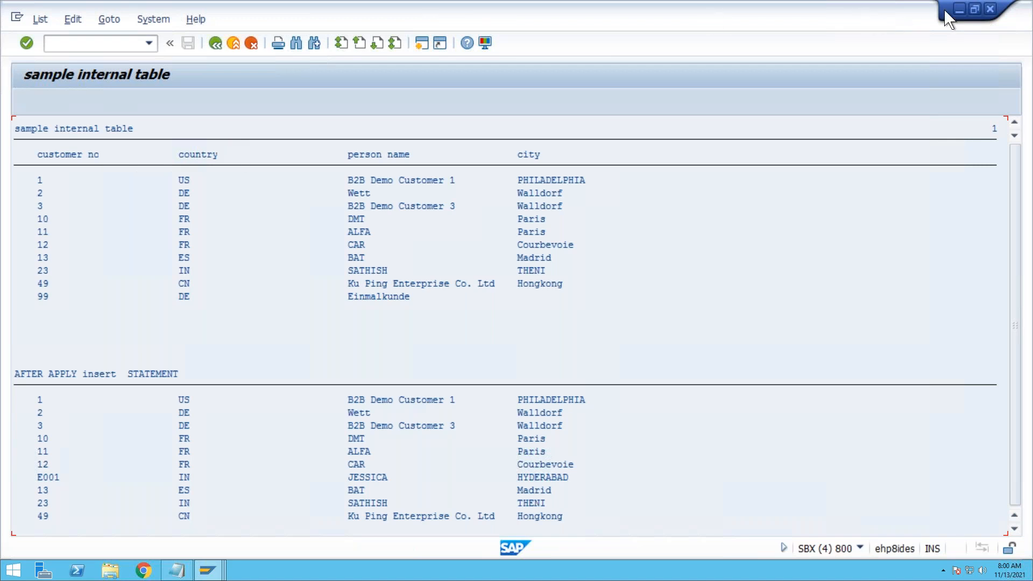
{"action": "mouse_move", "coordinate": [958, 7]}
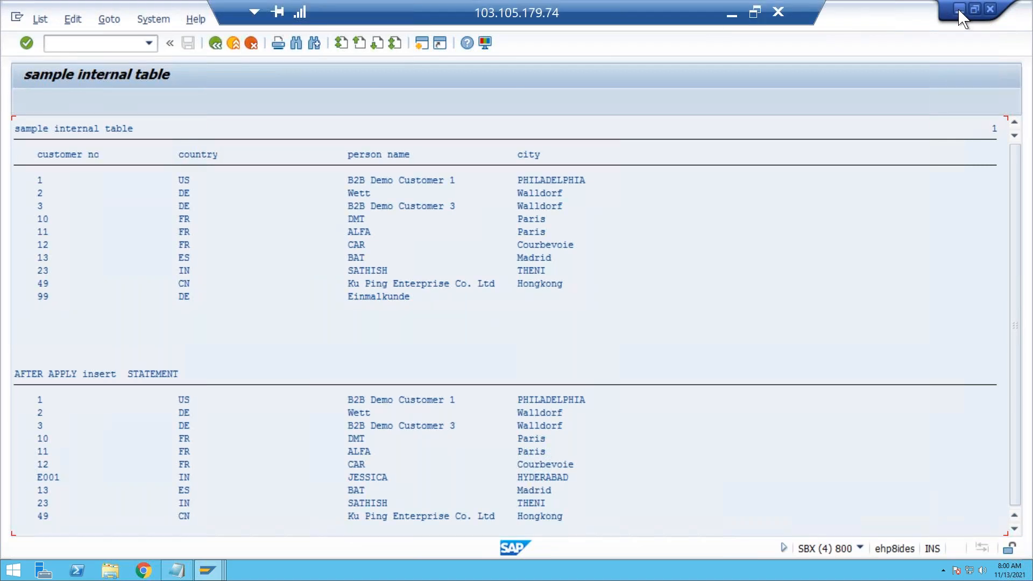
{"action": "left_click", "coordinate": [959, 9]}
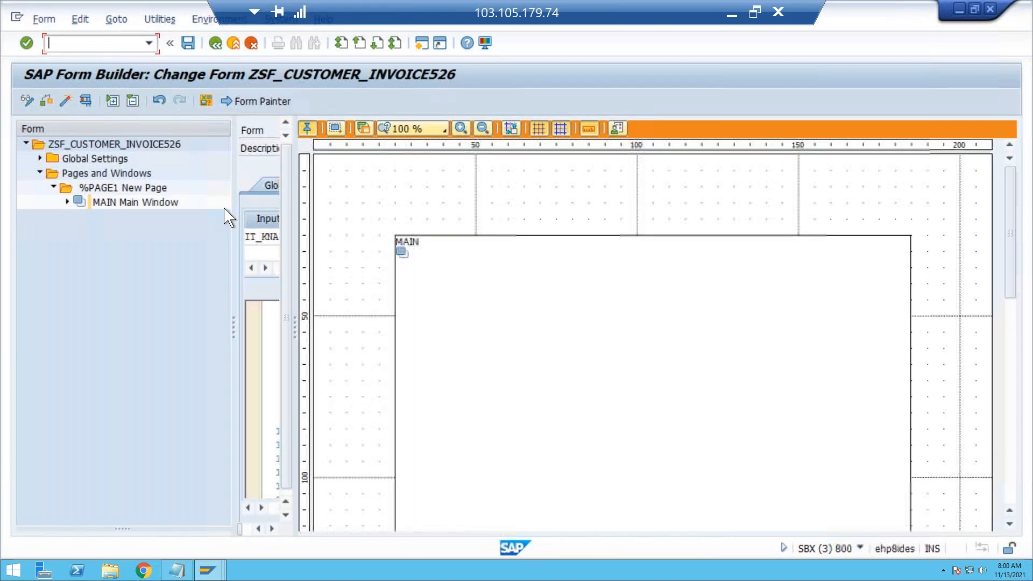
Hide the Form Painter preview and create a table in the MAIN window.
{"action": "left_click", "coordinate": [279, 106]}
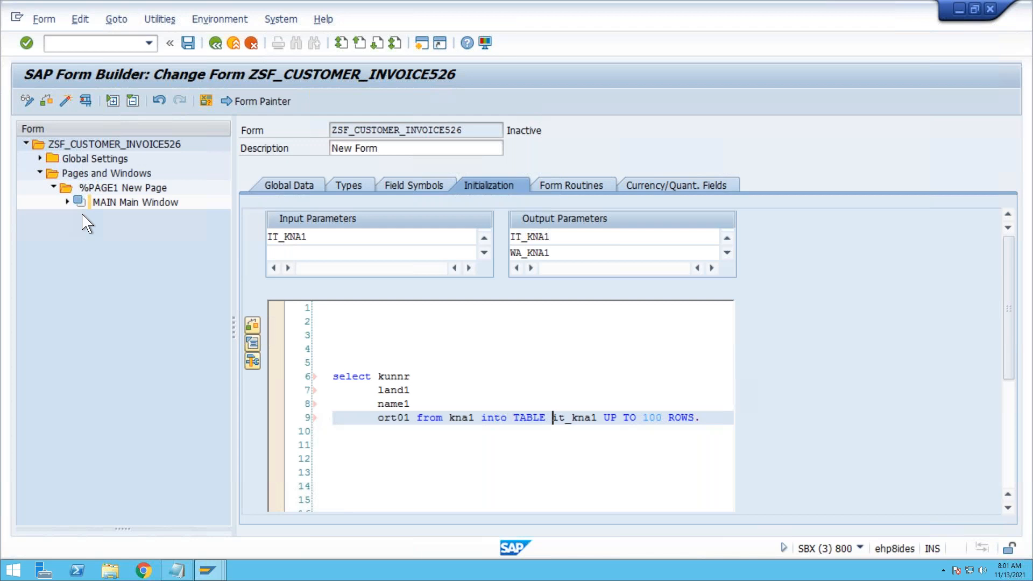
{"action": "right_click", "coordinate": [131, 206]}
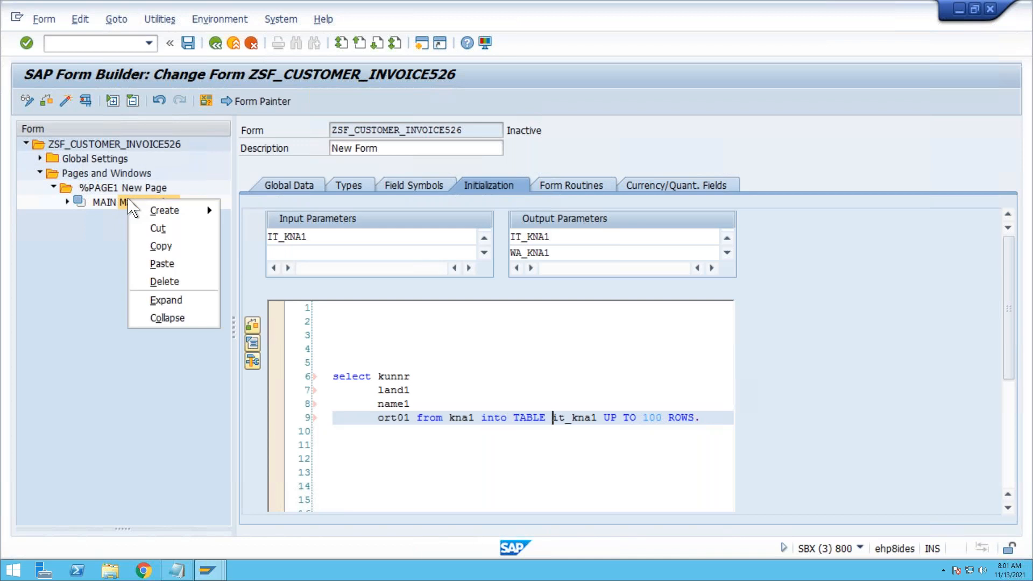
{"action": "mouse_move", "coordinate": [166, 209]}
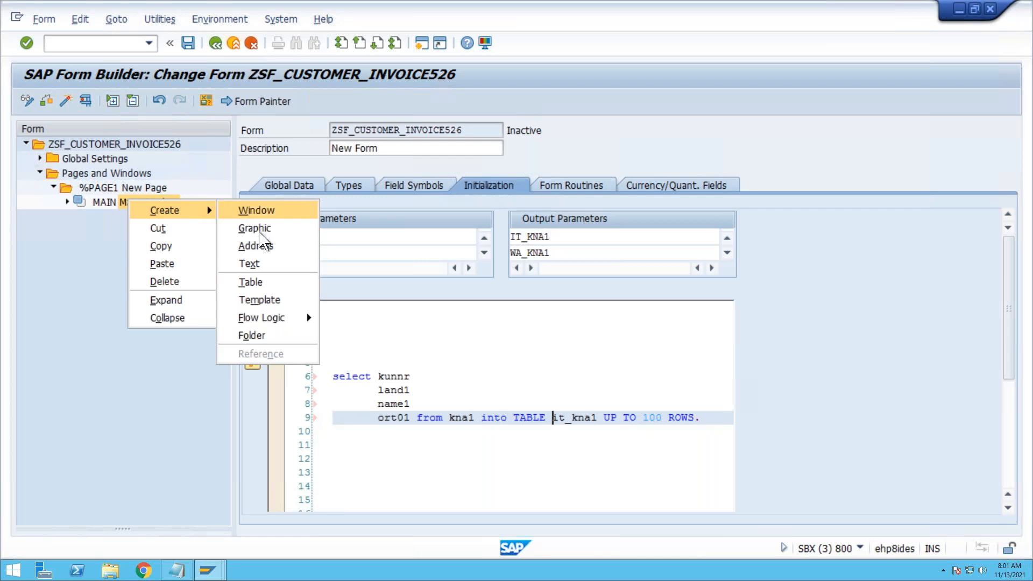
{"action": "left_click", "coordinate": [268, 283]}
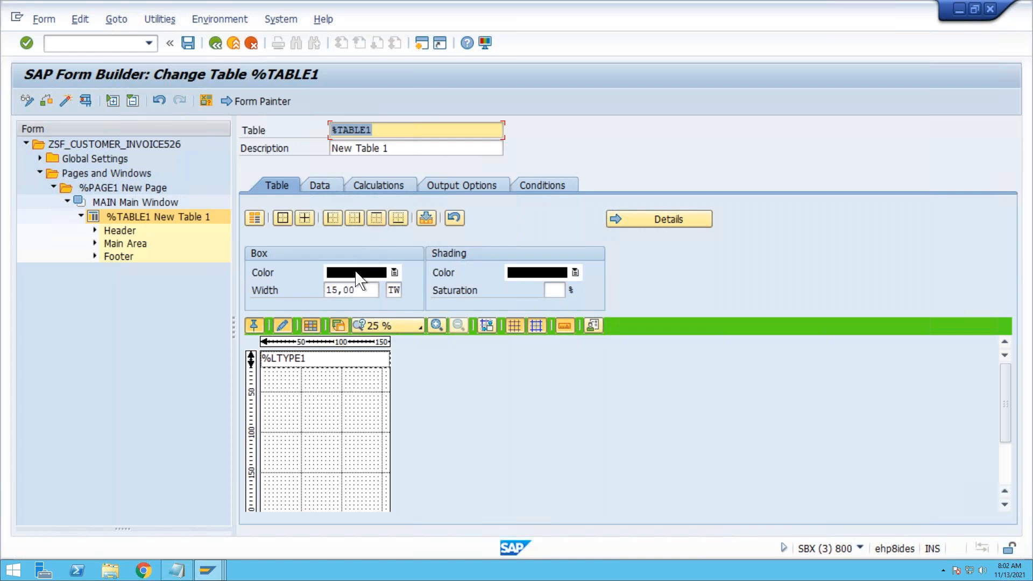
Try to draw column dividers in the table's line type %LTYPE1 at 25 % zoom.
{"action": "left_click", "coordinate": [310, 359]}
{"action": "left_click_drag", "start_coordinate": [310, 360], "coordinate": [332, 357]}
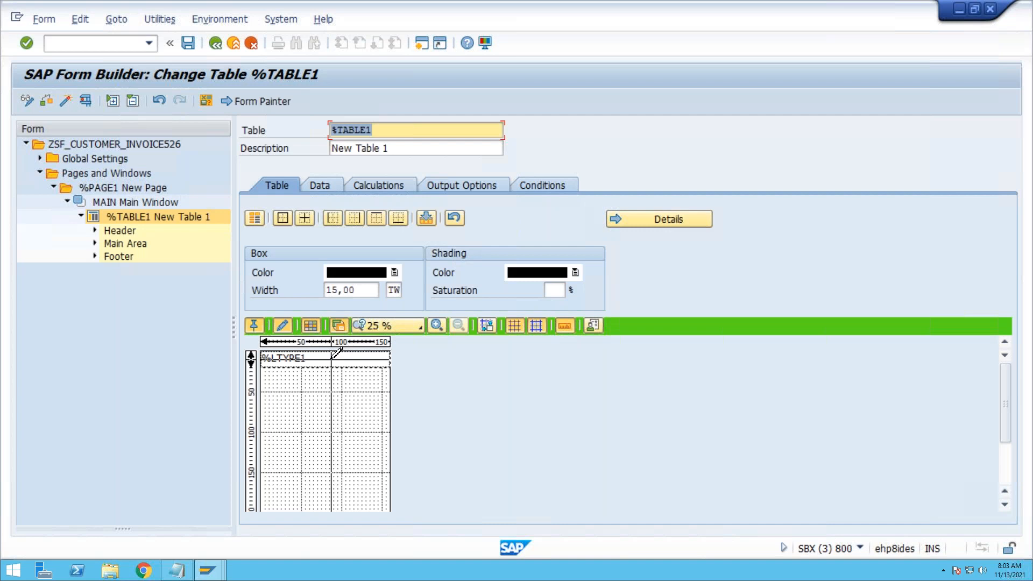
{"action": "left_click_drag", "start_coordinate": [336, 352], "coordinate": [342, 351]}
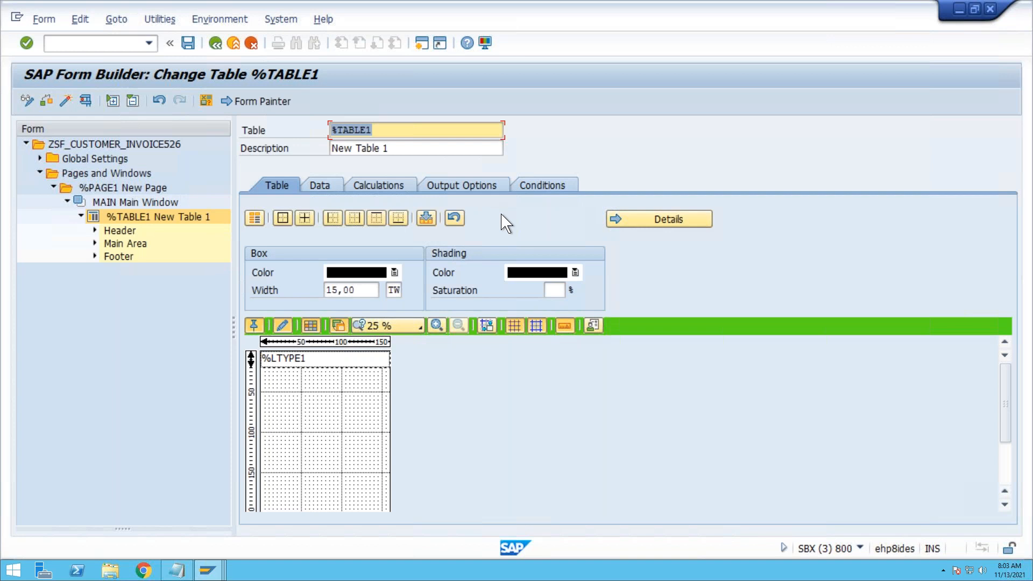
{"action": "mouse_move", "coordinate": [321, 358]}
{"action": "left_mouse_down"}
{"action": "mouse_move", "coordinate": [279, 358]}
{"action": "mouse_move", "coordinate": [336, 358]}
{"action": "mouse_move", "coordinate": [272, 358]}
{"action": "mouse_move", "coordinate": [301, 358]}
{"action": "left_mouse_up"}
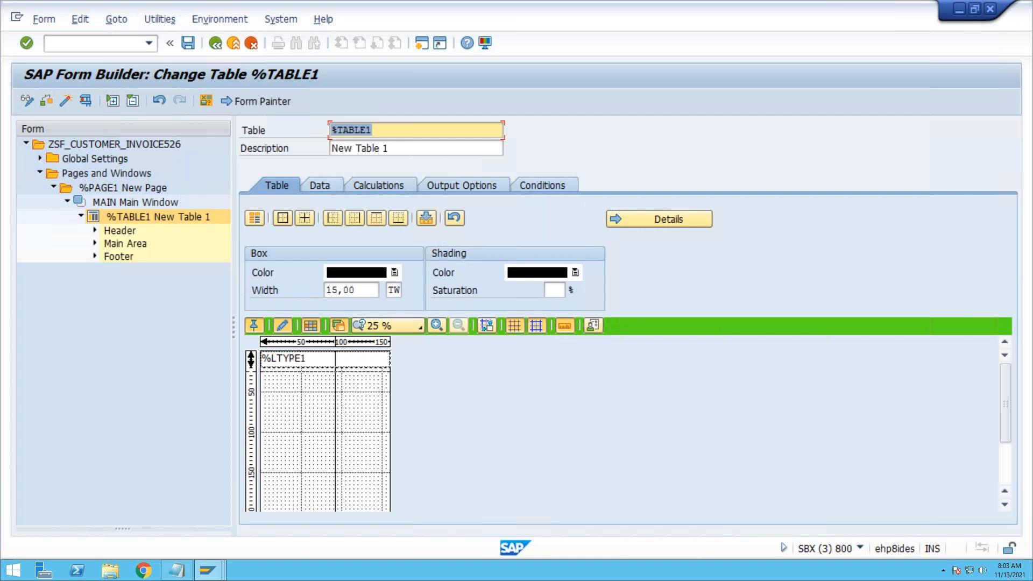
{"action": "mouse_move", "coordinate": [336, 376]}
{"action": "left_mouse_down"}
{"action": "mouse_move", "coordinate": [323, 377]}
{"action": "mouse_move", "coordinate": [345, 377]}
{"action": "left_mouse_up"}
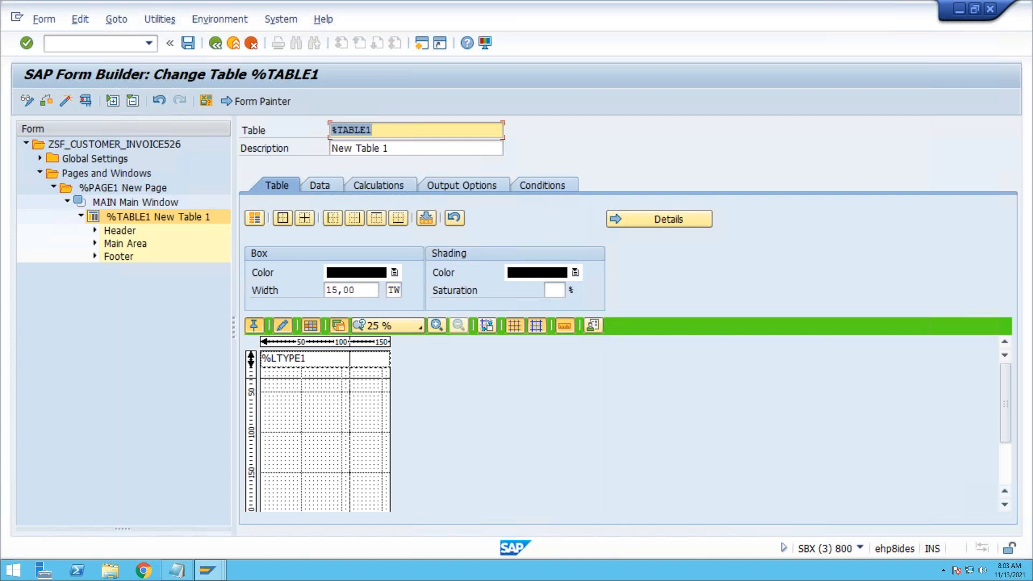
{"action": "left_click_drag", "start_coordinate": [345, 357], "coordinate": [334, 371]}
Set the table painter zoom to 175 % and draw three dividers in %LTYPE1 at about 35, 66 and 104 mm, making four columns.
{"action": "left_click", "coordinate": [420, 327]}
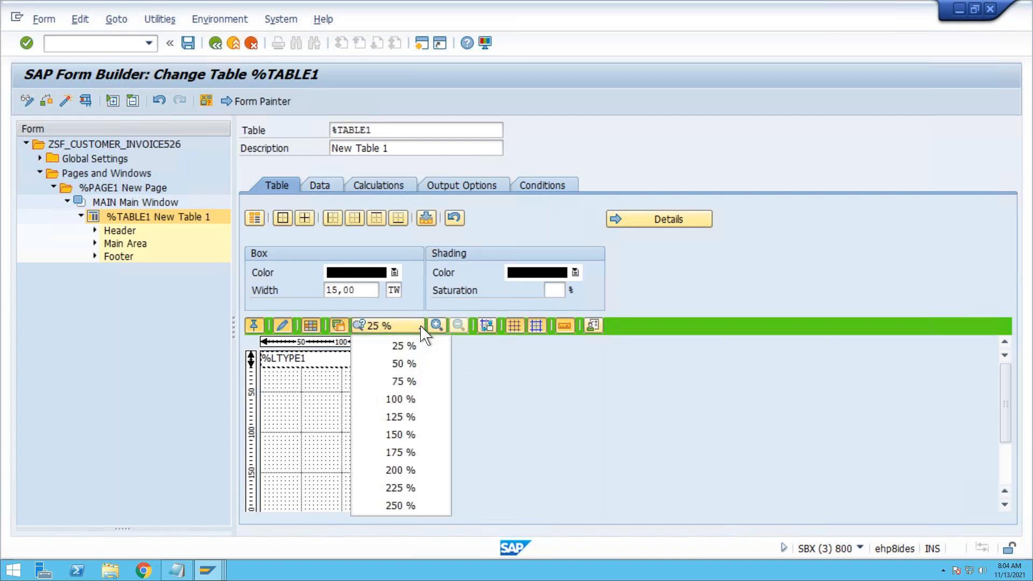
{"action": "left_click", "coordinate": [413, 454]}
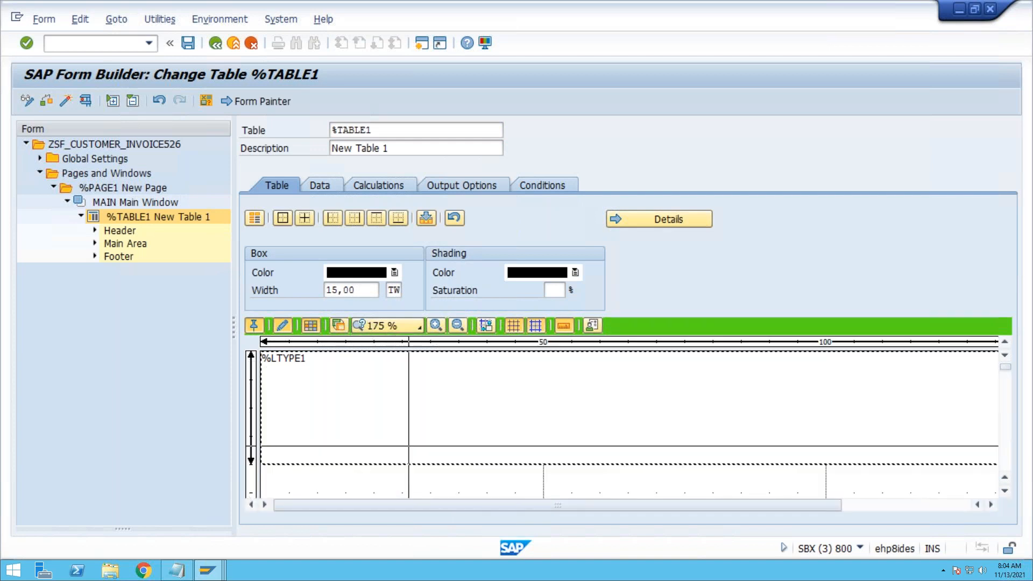
{"action": "left_click_drag", "start_coordinate": [556, 505], "coordinate": [362, 533]}
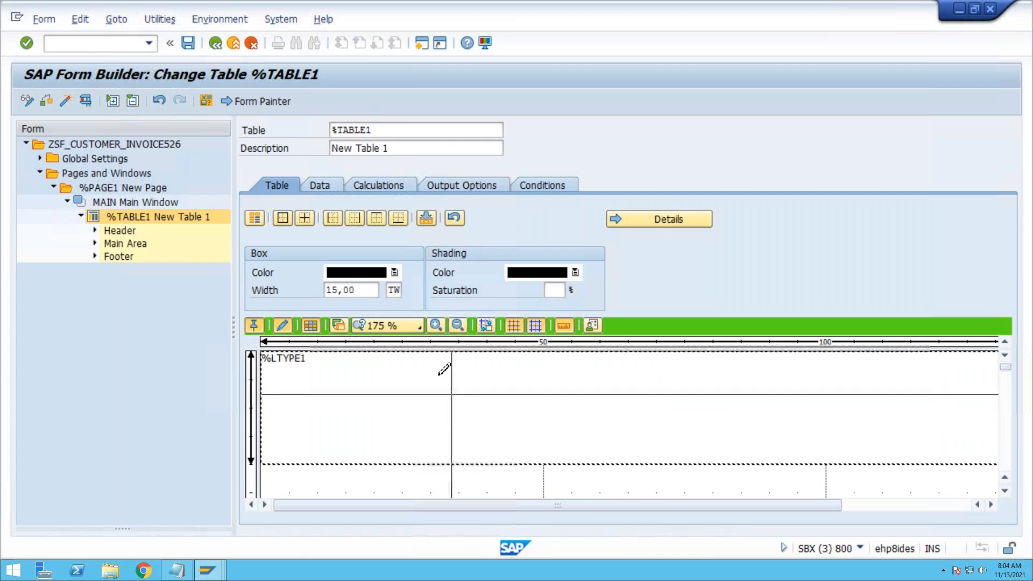
{"action": "left_click_drag", "start_coordinate": [469, 349], "coordinate": [459, 351]}
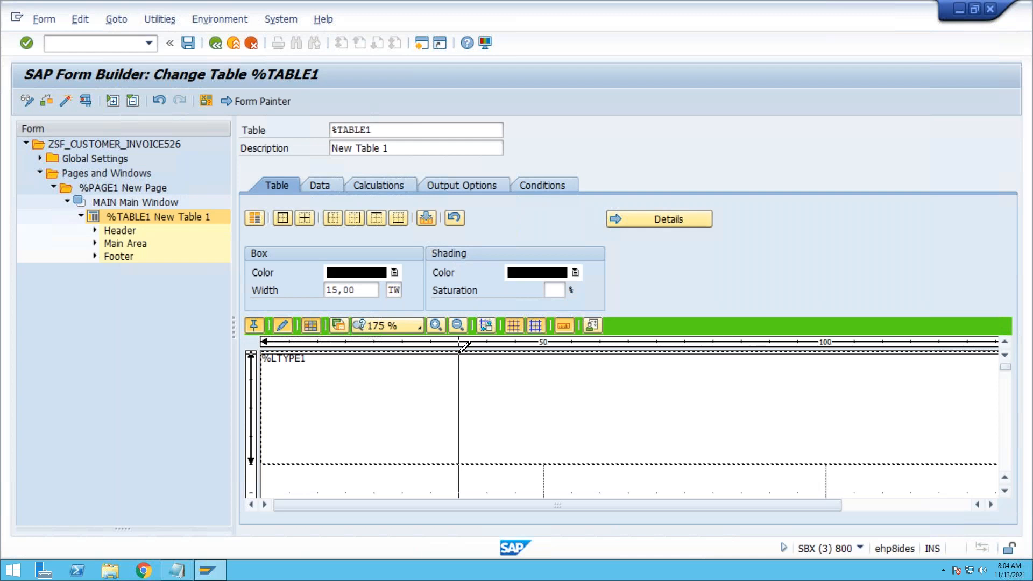
{"action": "left_click", "coordinate": [460, 349]}
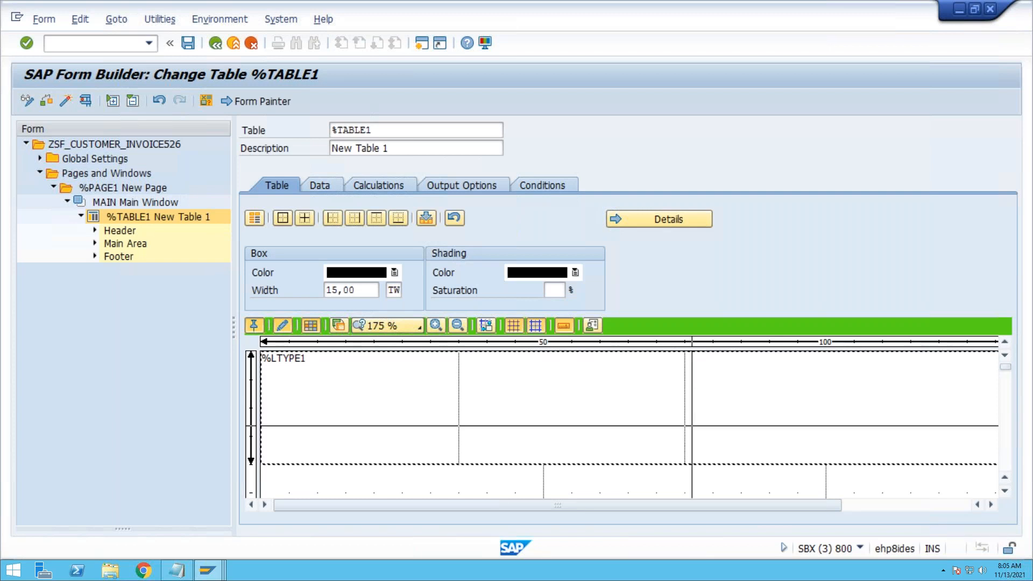
{"action": "left_click_drag", "start_coordinate": [709, 387], "coordinate": [636, 379]}
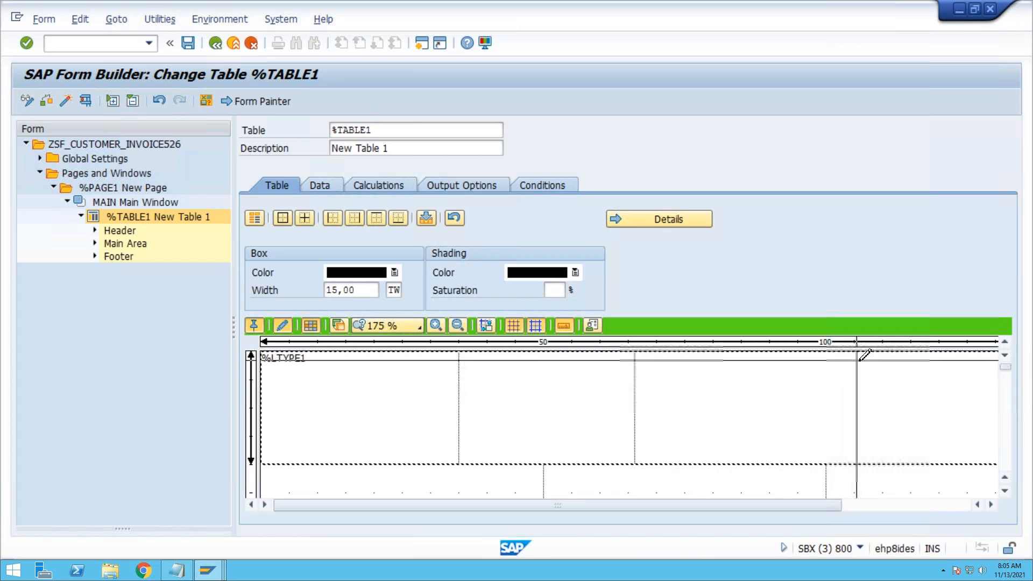
{"action": "left_click_drag", "start_coordinate": [854, 345], "coordinate": [861, 454]}
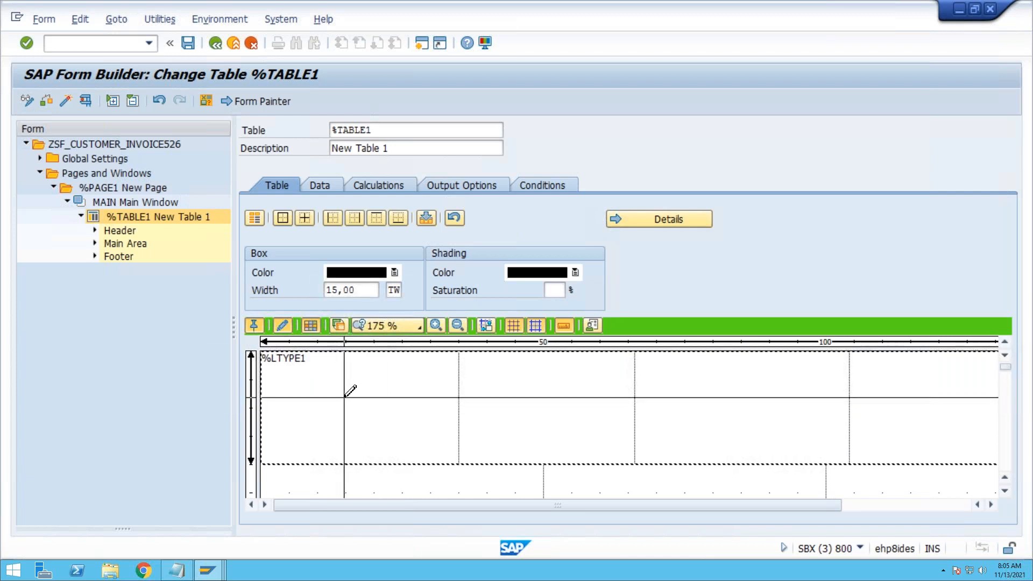
Create a table line in the table's Header and set its line type to %LTYPE1.
{"action": "right_click", "coordinate": [129, 230]}
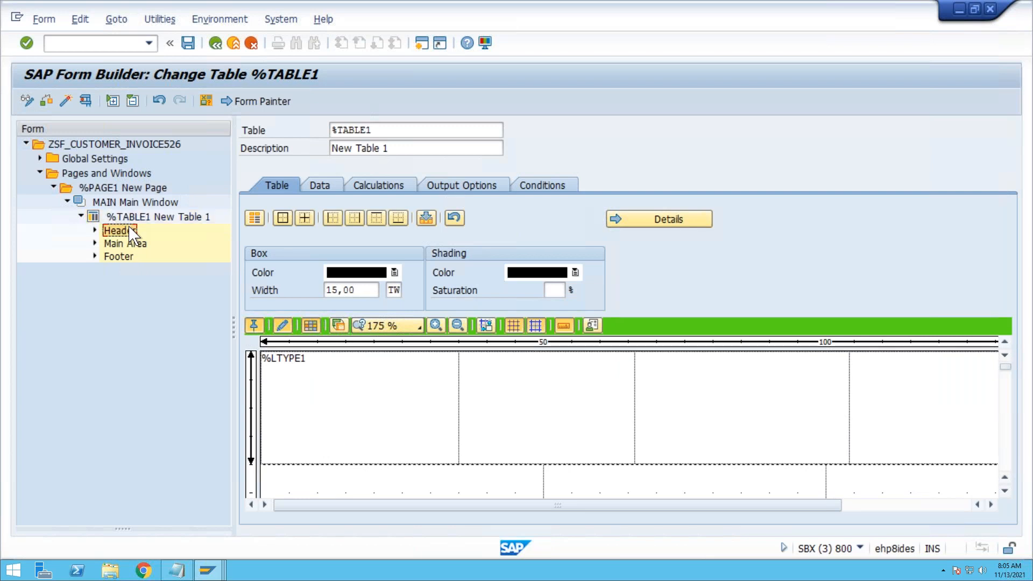
{"action": "mouse_move", "coordinate": [187, 237]}
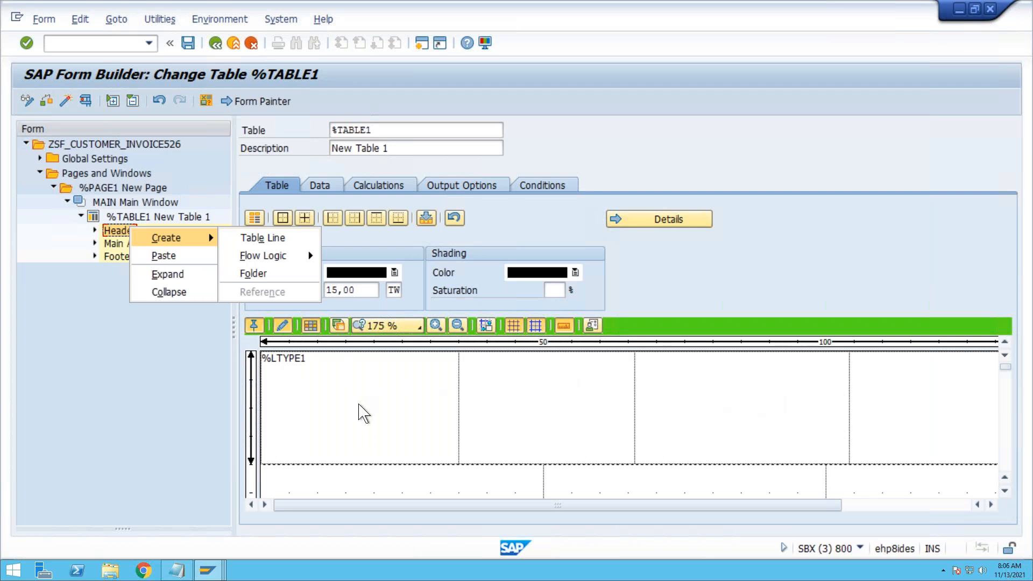
{"action": "left_click", "coordinate": [279, 238]}
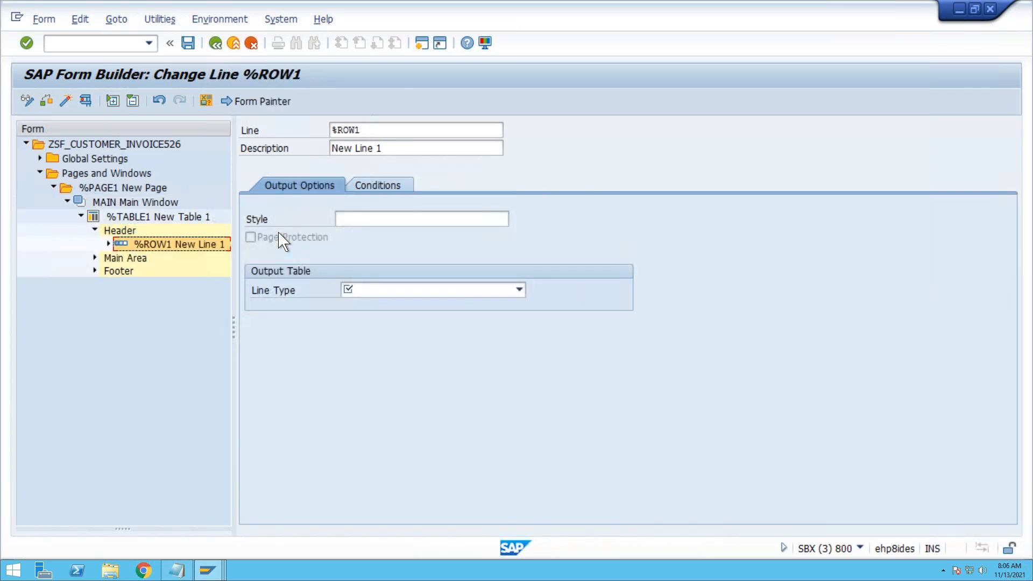
{"action": "left_click", "coordinate": [519, 292]}
{"action": "left_click", "coordinate": [499, 305]}
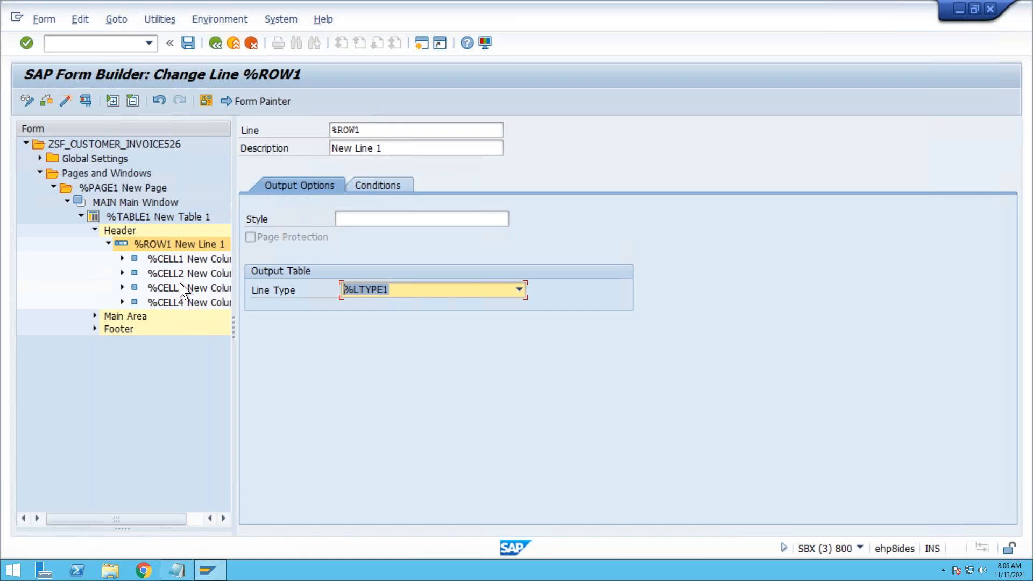
{"action": "left_click", "coordinate": [165, 259]}
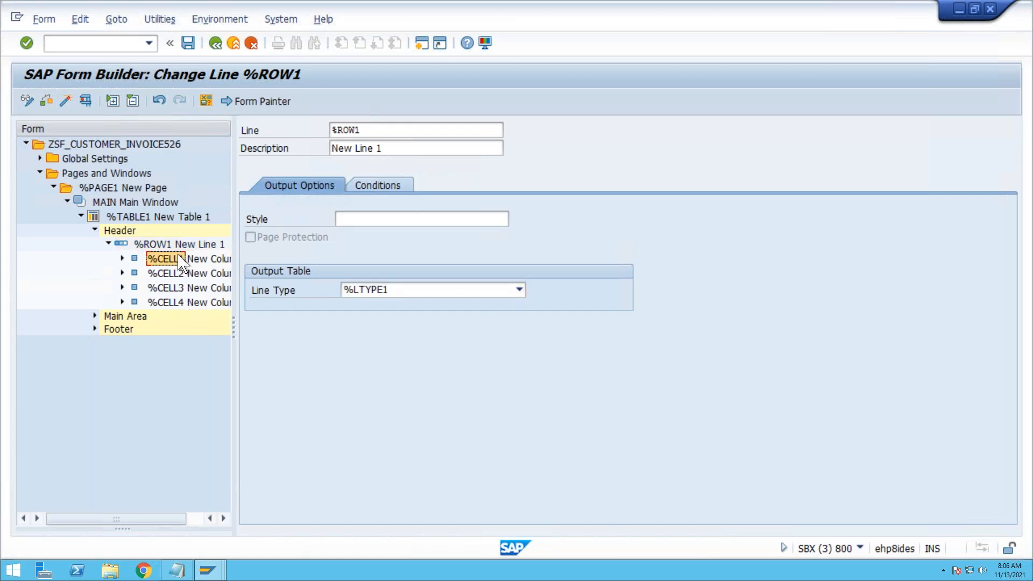
{"action": "right_click", "coordinate": [181, 264]}
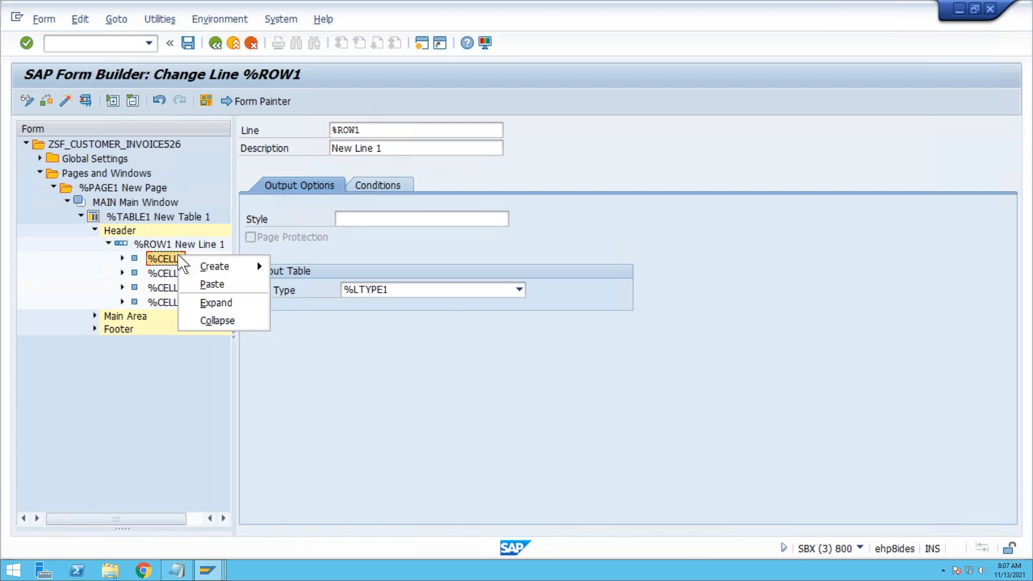
{"action": "mouse_move", "coordinate": [188, 266]}
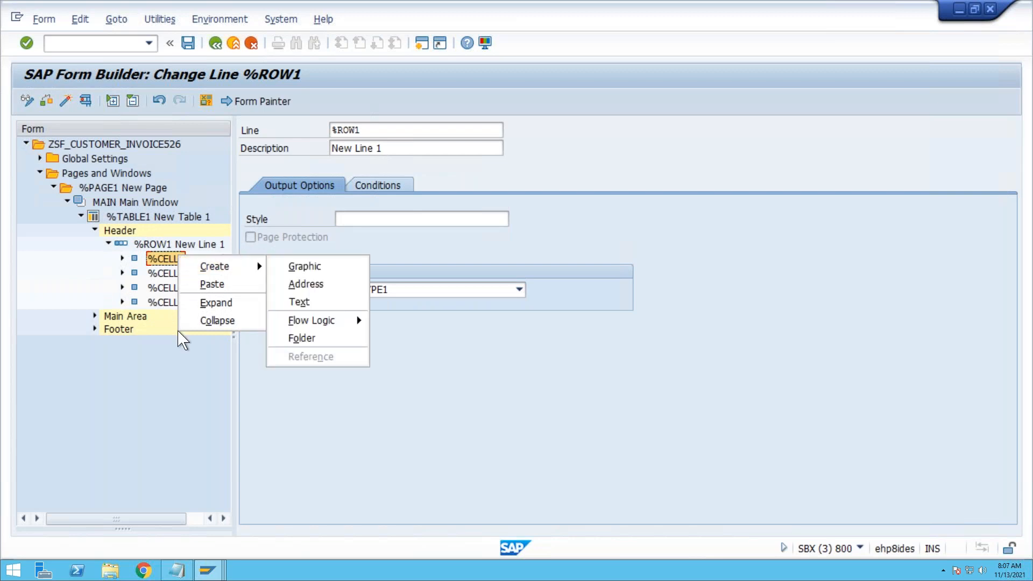
{"action": "left_click", "coordinate": [286, 409]}
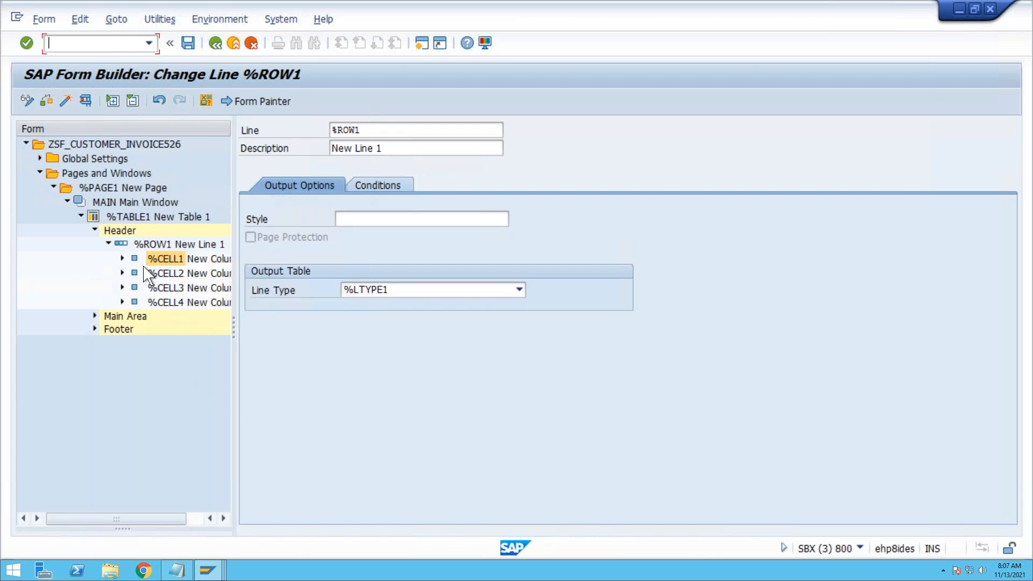
Rename the header line's first cell, %CELL1, to customer_no.
{"action": "left_click", "coordinate": [166, 261]}
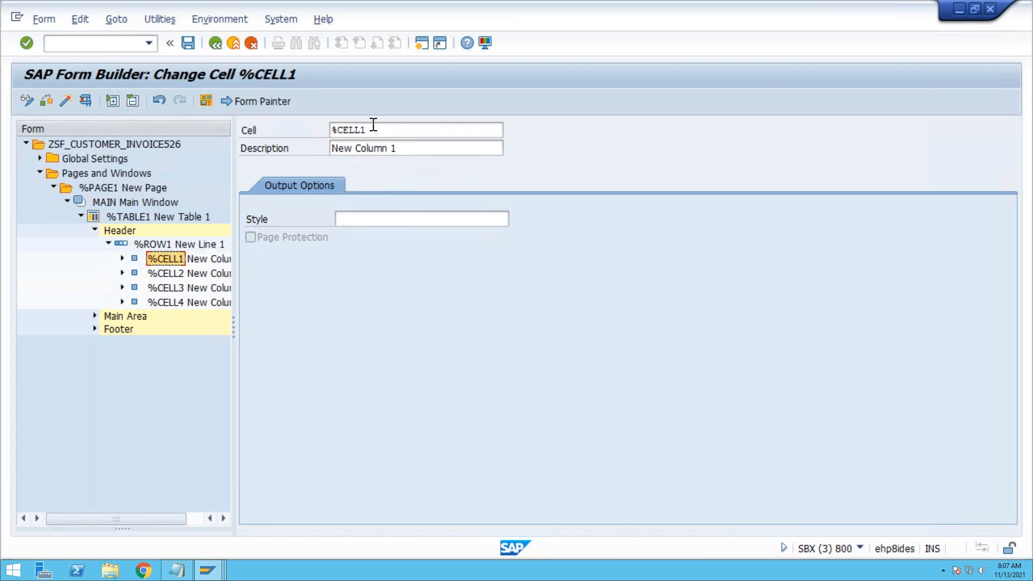
{"action": "left_click_drag", "start_coordinate": [372, 132], "coordinate": [313, 127]}
{"action": "key", "text": "BackSpace"}
{"action": "type", "text": "customer_no"}
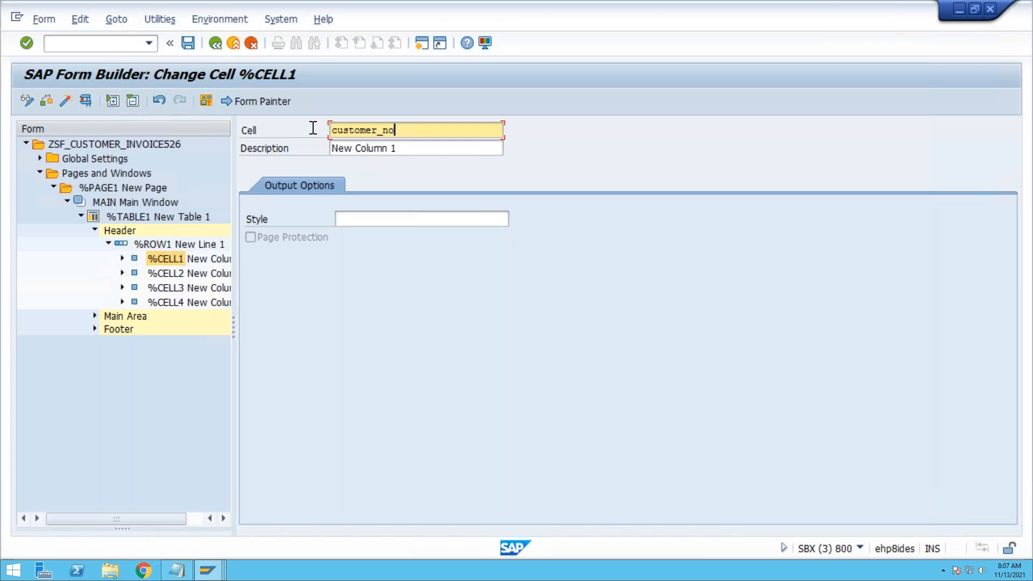
{"action": "key", "text": "Return"}
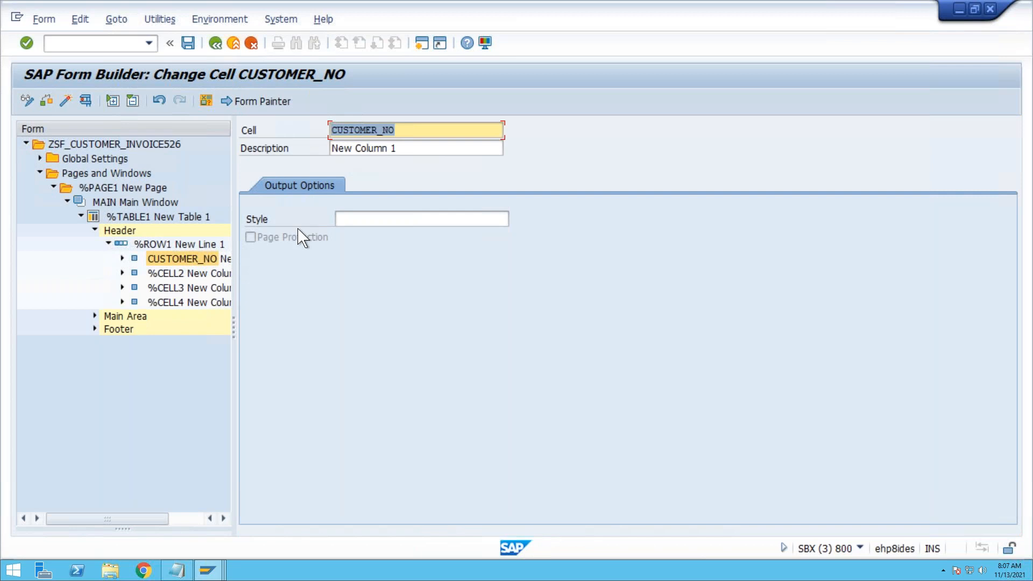
Rename the header line's second cell, %CELL2, to country.
{"action": "left_click", "coordinate": [166, 274]}
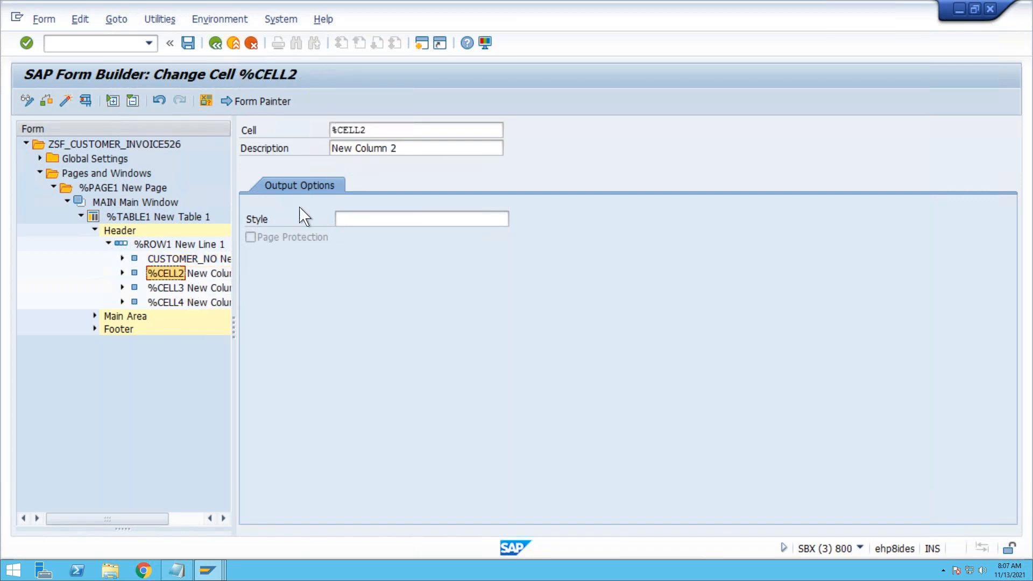
{"action": "double_click", "coordinate": [379, 132]}
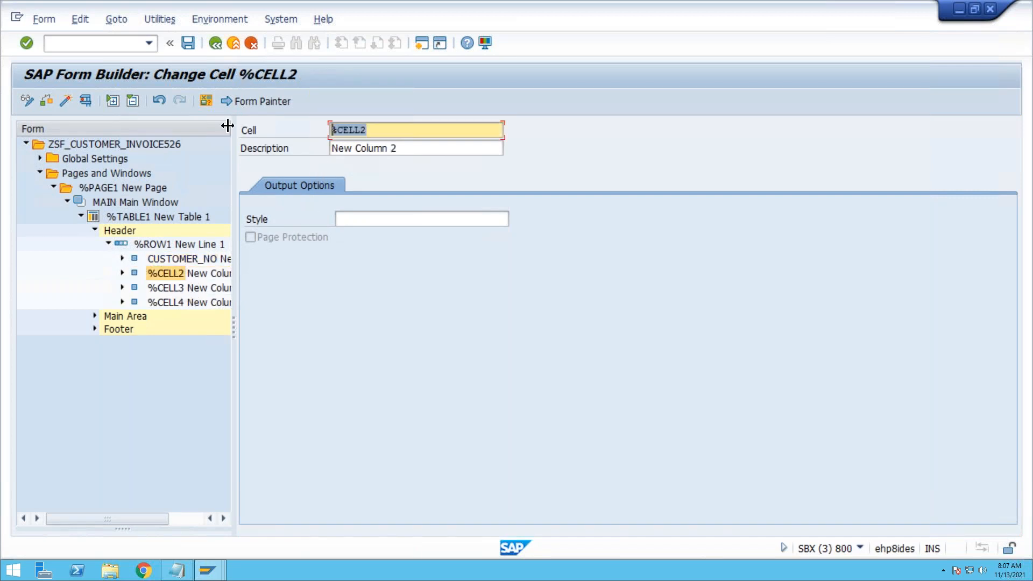
{"action": "key", "text": "BackSpace"}
{"action": "type", "text": "country"}
{"action": "key", "text": "Return"}
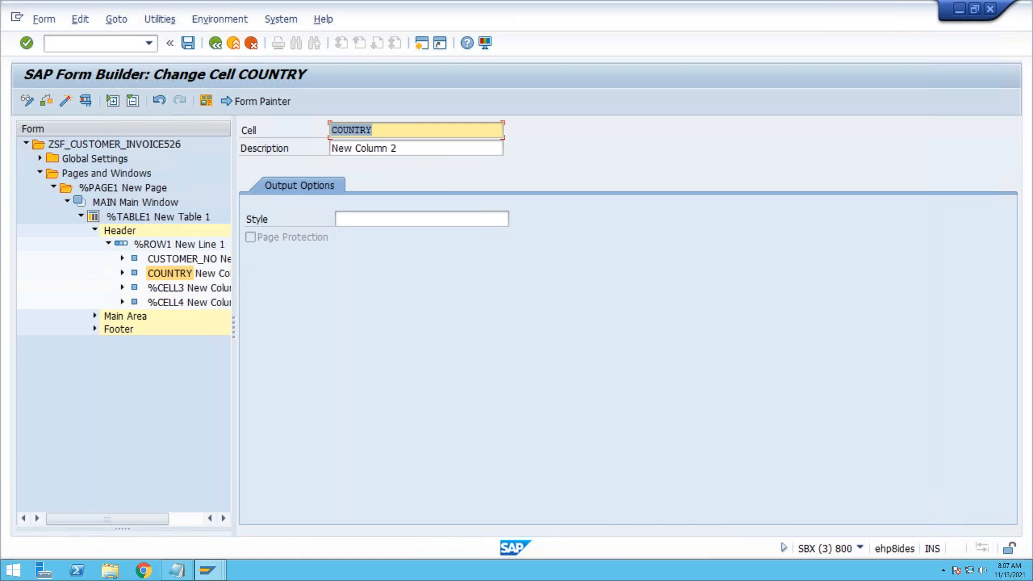
Rename the header line's third cell, %CELL3, to person_name.
{"action": "left_click", "coordinate": [162, 288]}
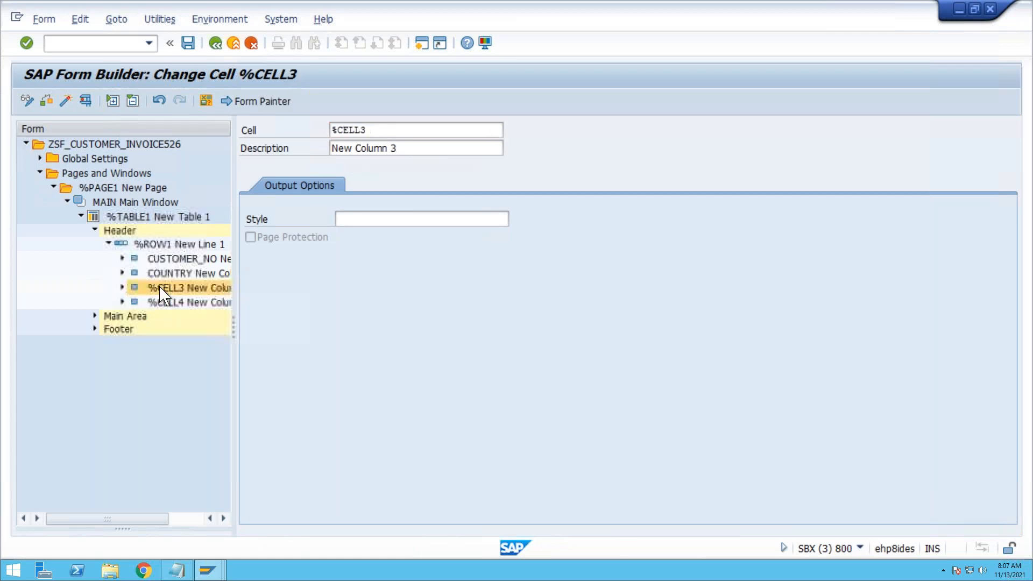
{"action": "left_click", "coordinate": [374, 141]}
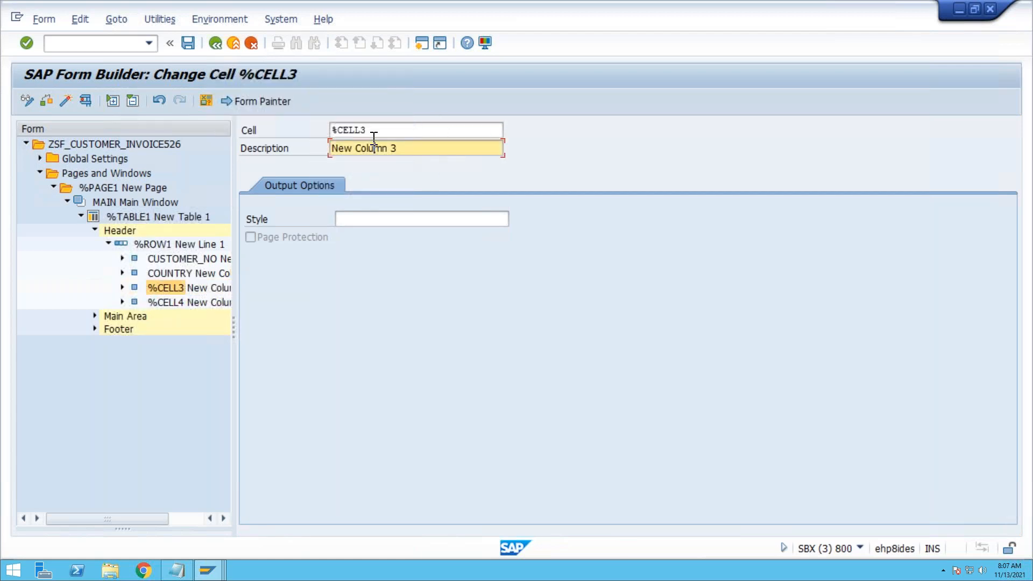
{"action": "left_click", "coordinate": [374, 131]}
{"action": "key", "text": "BackSpace"}
{"action": "key", "text": "BackSpace"}
{"action": "key", "text": "BackSpace"}
{"action": "key", "text": "BackSpace"}
{"action": "key", "text": "BackSpace"}
{"action": "key", "text": "BackSpace"}
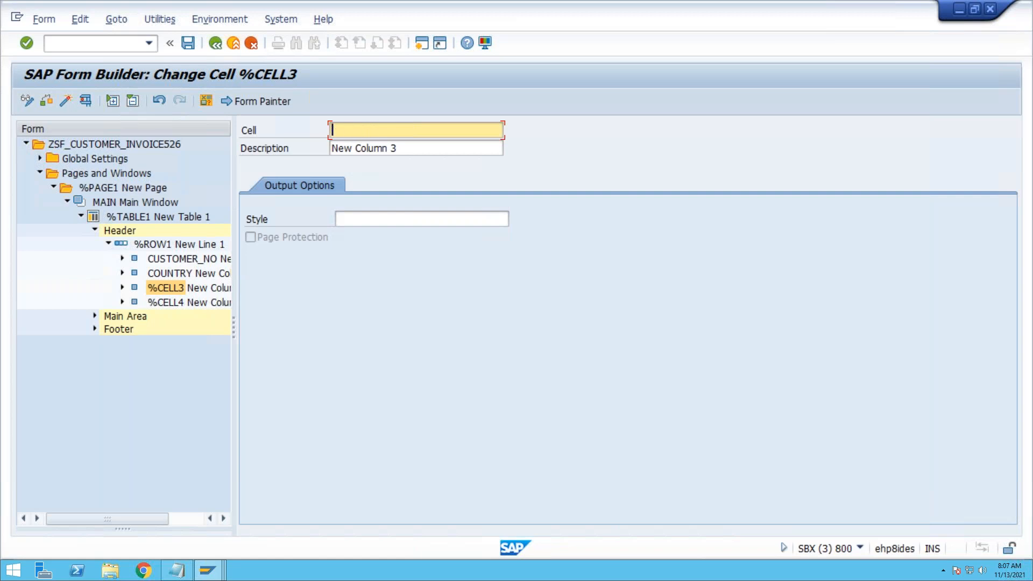
{"action": "type", "text": "person_na"}
{"action": "key", "text": "BackSpace"}
{"action": "key", "text": "BackSpace"}
{"action": "key", "text": "BackSpace"}
{"action": "type", "text": "_name"}
{"action": "key", "text": "Return"}
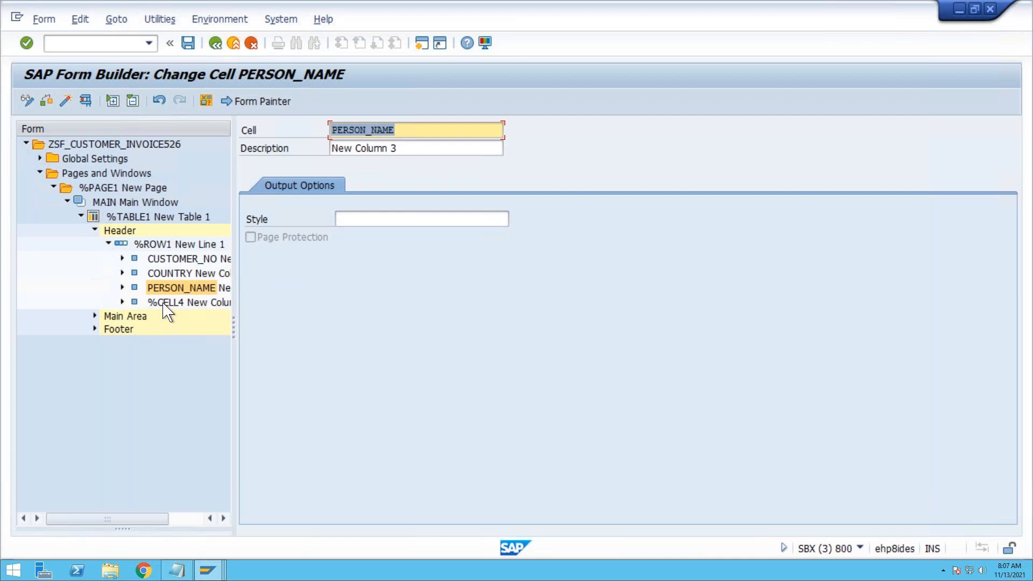
Rename the header line's fourth cell, %CELL4, to city.
{"action": "left_click", "coordinate": [166, 303]}
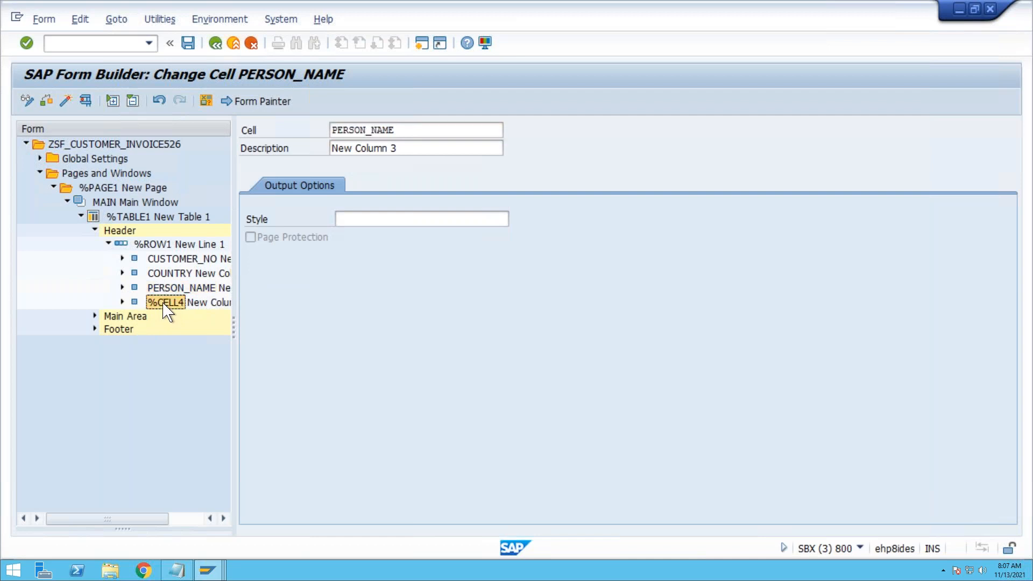
{"action": "left_click", "coordinate": [367, 129]}
{"action": "key", "text": "BackSpace"}
{"action": "key", "text": "BackSpace"}
{"action": "key", "text": "BackSpace"}
{"action": "key", "text": "BackSpace"}
{"action": "key", "text": "BackSpace"}
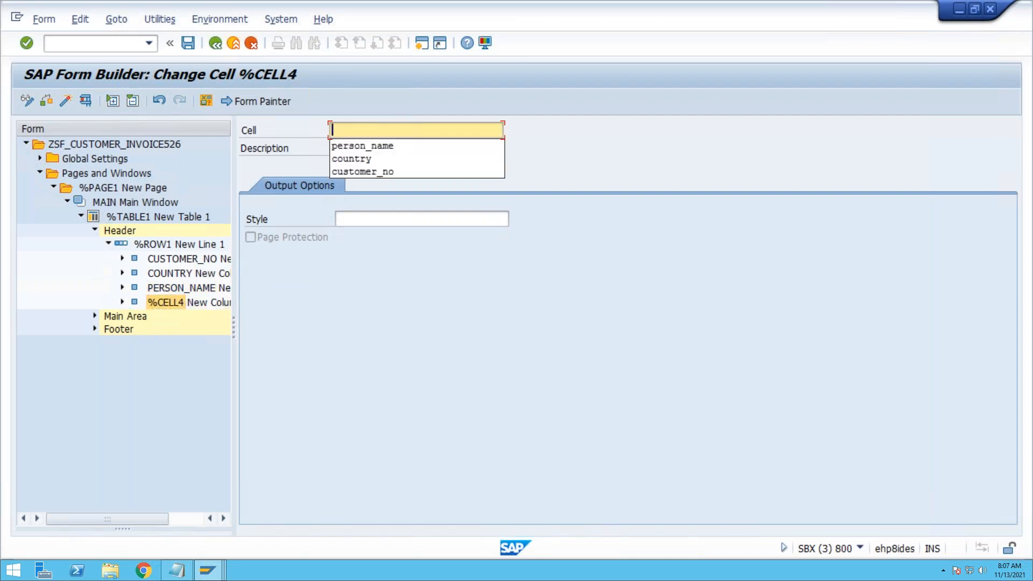
{"action": "type", "text": "city"}
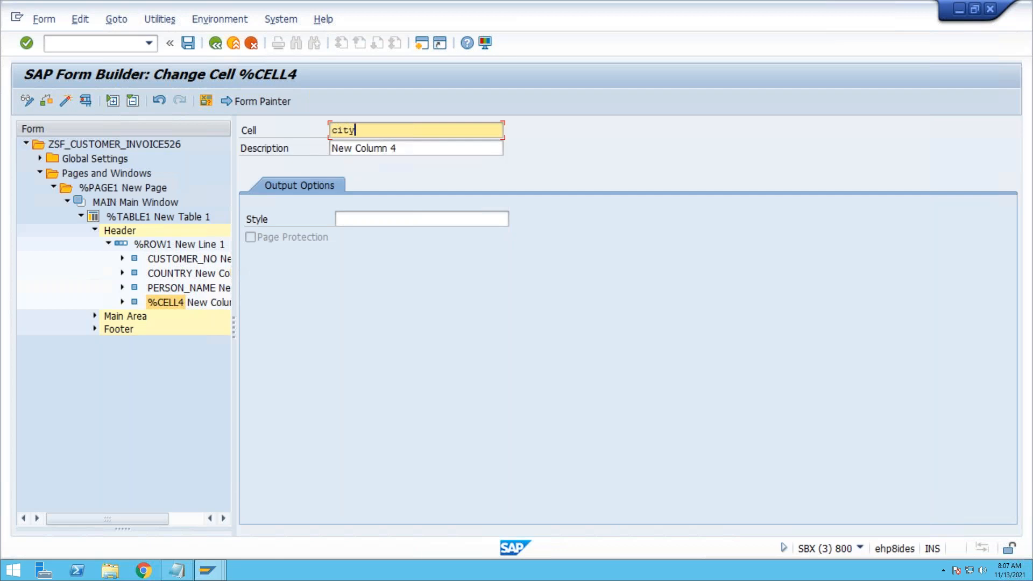
{"action": "key", "text": "Return"}
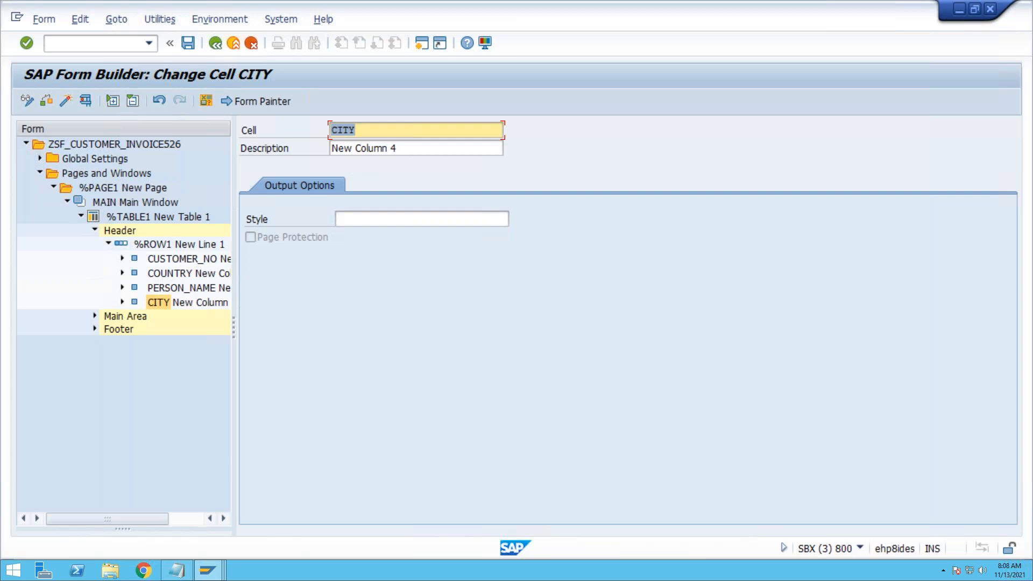
Create a text node in the header's CUSTOMER_NO cell and show its general attributes.
{"action": "right_click", "coordinate": [173, 259]}
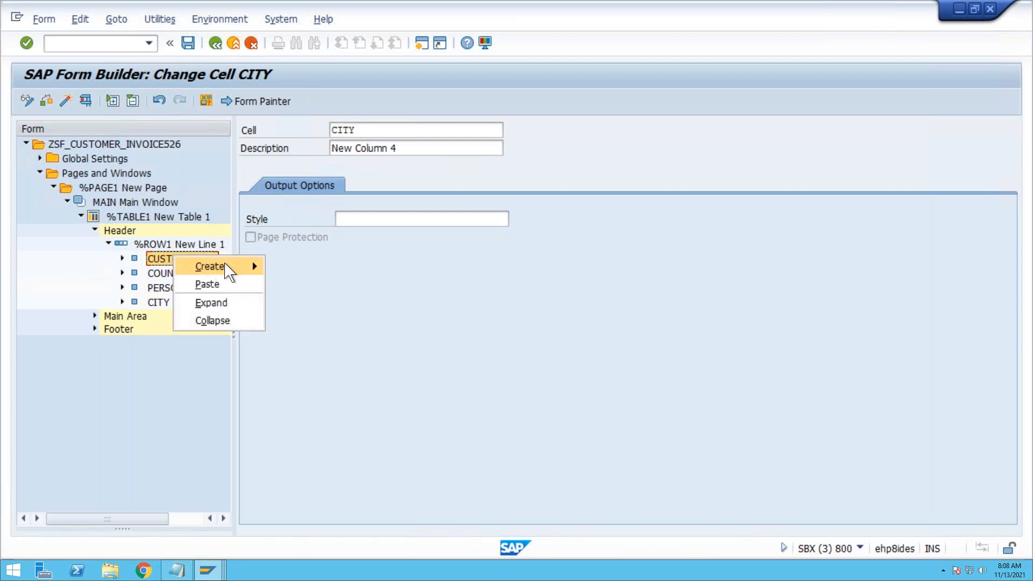
{"action": "mouse_move", "coordinate": [226, 269]}
{"action": "left_click", "coordinate": [299, 303]}
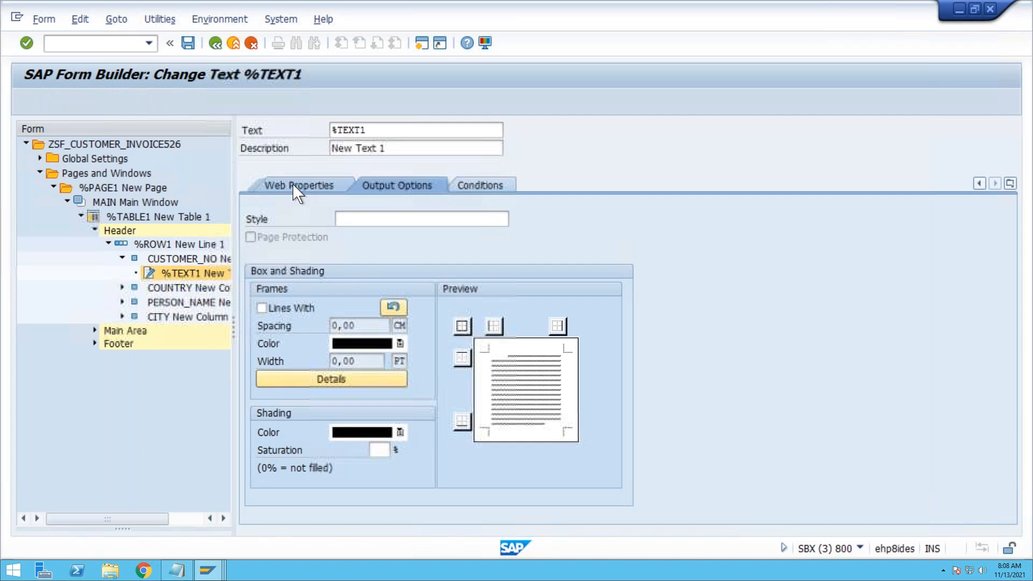
{"action": "left_click", "coordinate": [296, 190]}
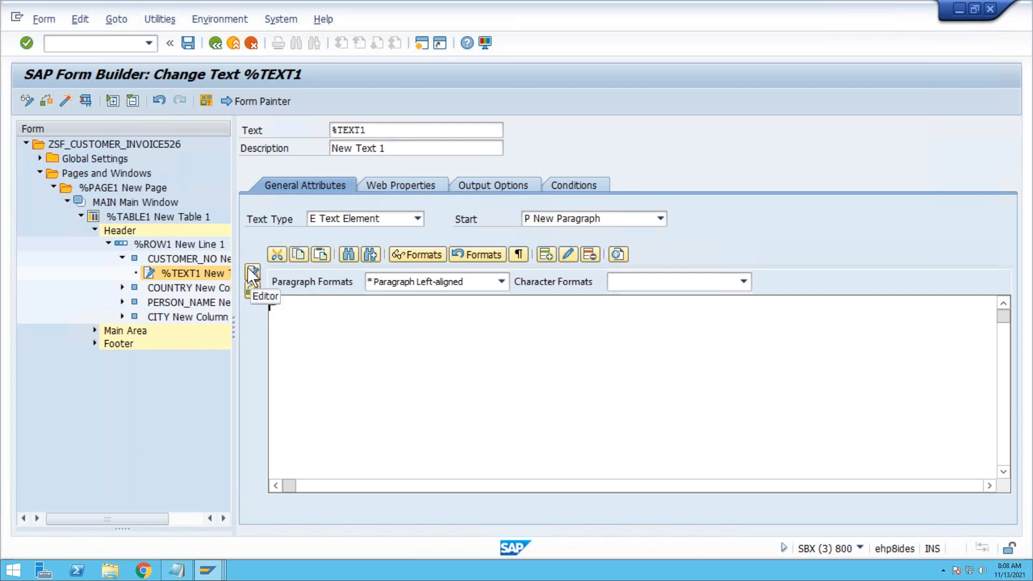
{"action": "type", "text": "jhdjhvdfvhb"}
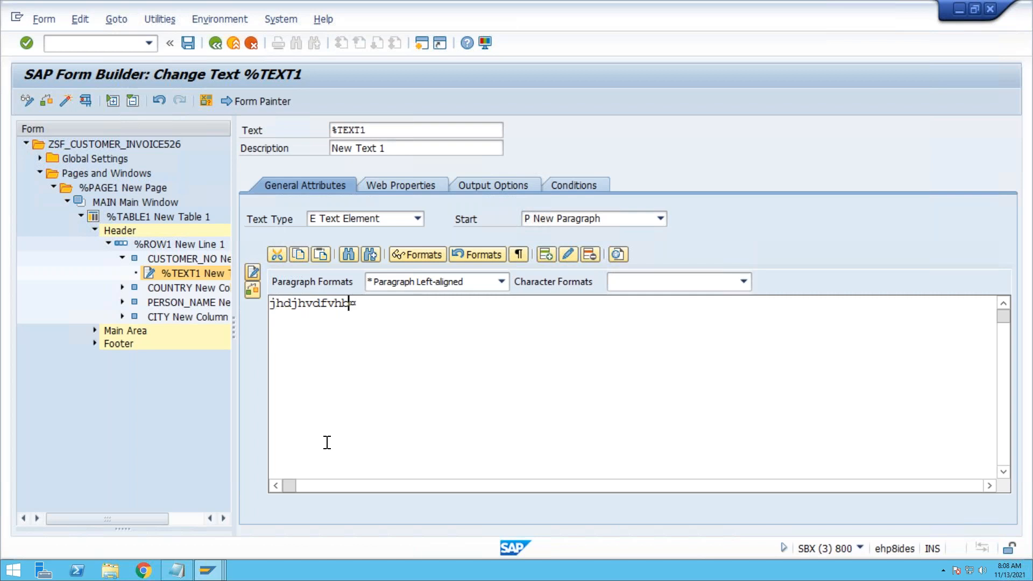
{"action": "key", "text": "BackSpace"}
{"action": "key", "text": "BackSpace"}
{"action": "key", "text": "BackSpace"}
{"action": "key", "text": "BackSpace"}
{"action": "key", "text": "BackSpace"}
{"action": "key", "text": "BackSpace"}
{"action": "key", "text": "BackSpace"}
{"action": "key", "text": "BackSpace"}
{"action": "key", "text": "BackSpace"}
{"action": "key", "text": "BackSpace"}
{"action": "key", "text": "BackSpace"}
Enter "Customer NO" as the content of the CUSTOMER_NO cell's text in the full text editor, and return to the form.
{"action": "left_click", "coordinate": [254, 273]}
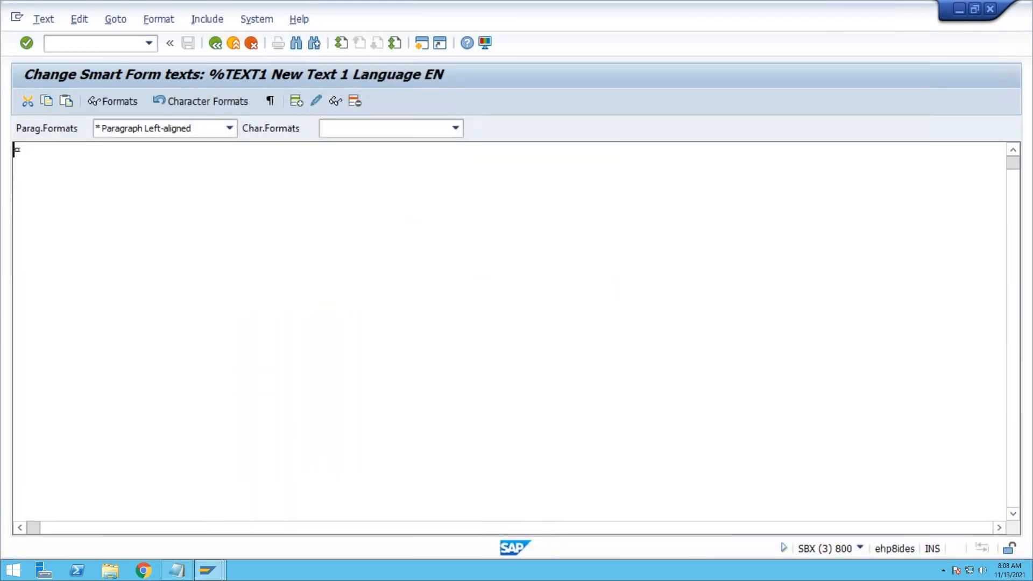
{"action": "type", "text": "Customer "}
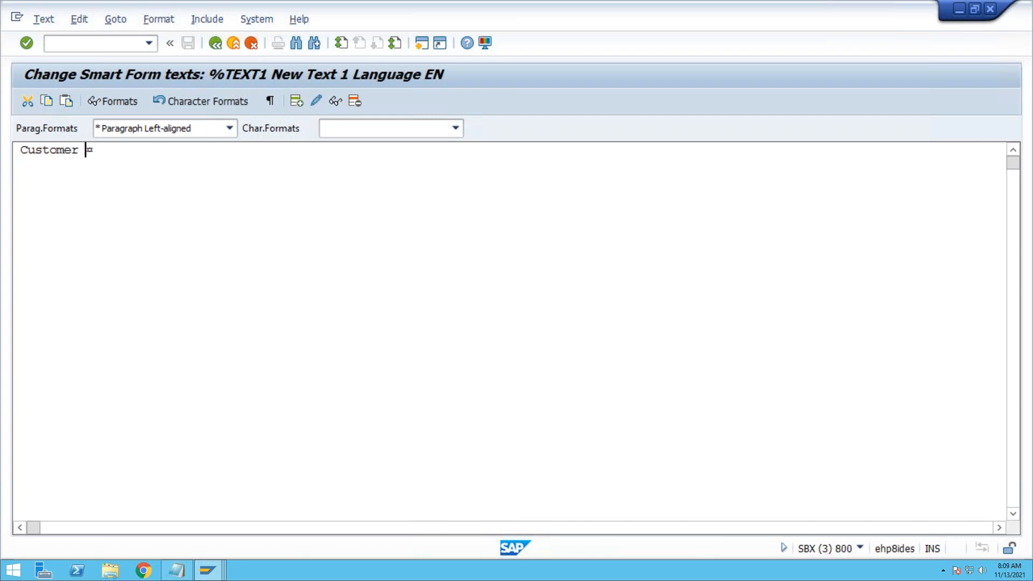
{"action": "type", "text": "NO"}
{"action": "left_click", "coordinate": [216, 43]}
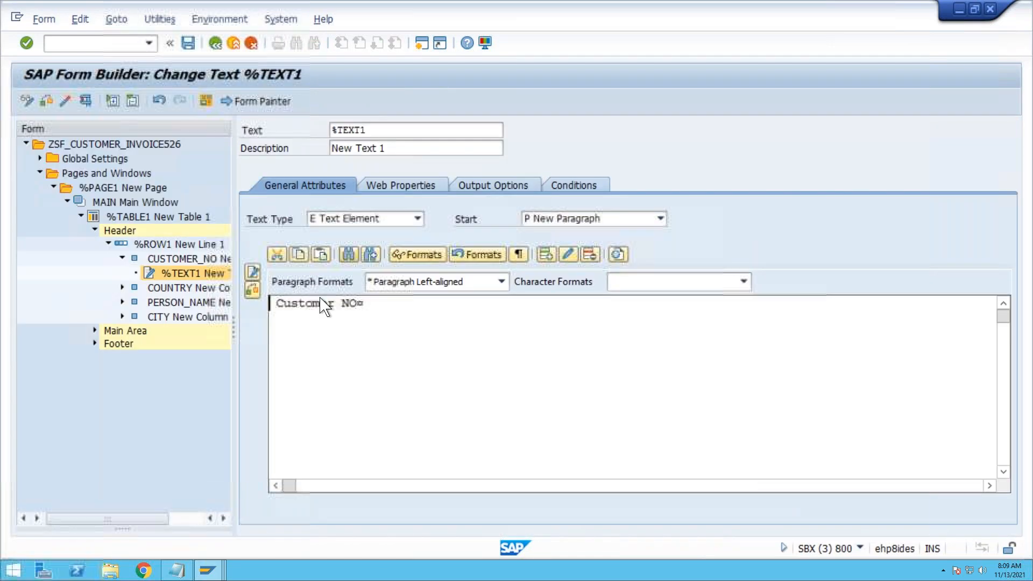
Create a text node in the header's COUNTRY cell with the content "Country".
{"action": "right_click", "coordinate": [190, 287]}
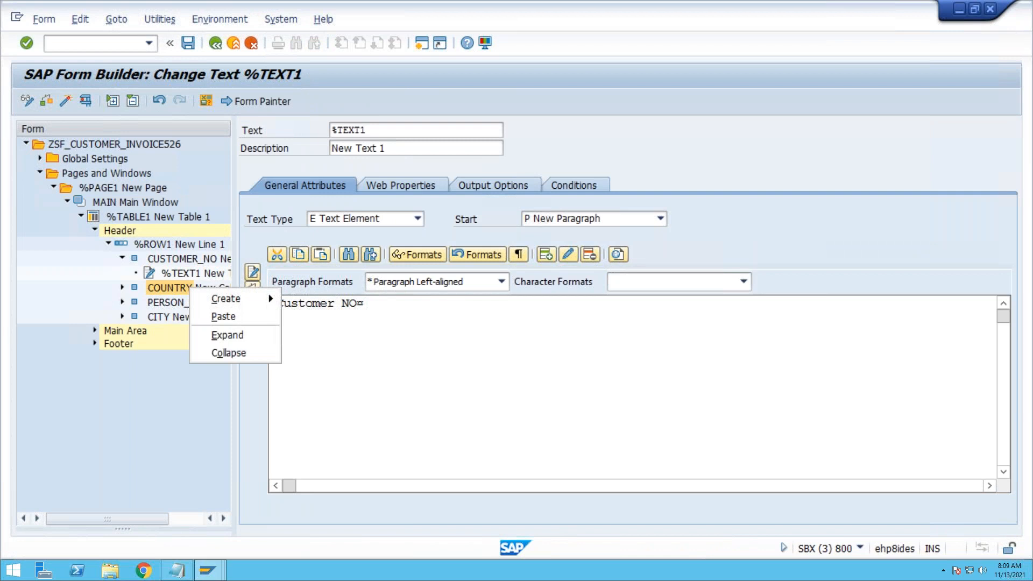
{"action": "mouse_move", "coordinate": [244, 297]}
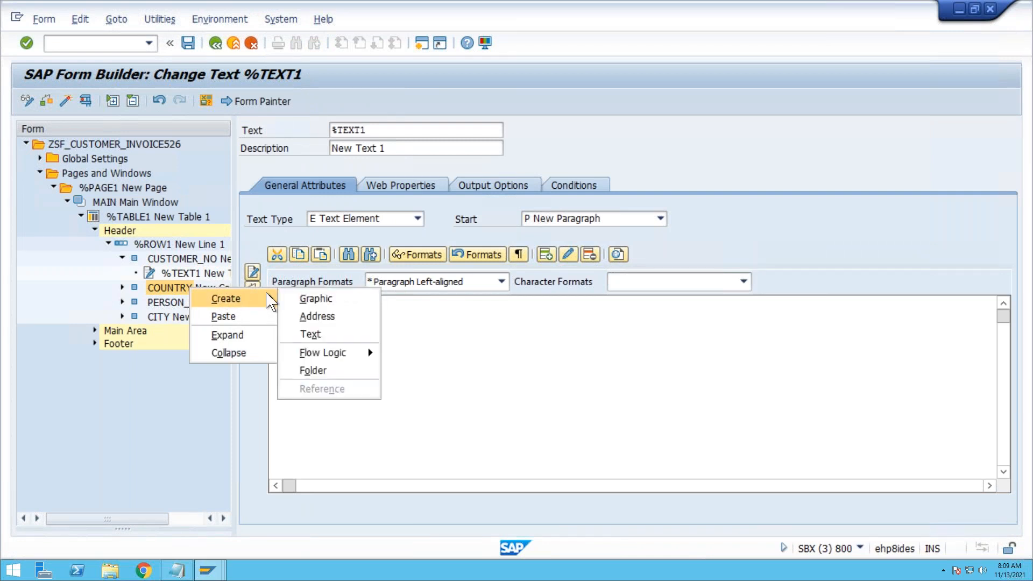
{"action": "left_click", "coordinate": [312, 334]}
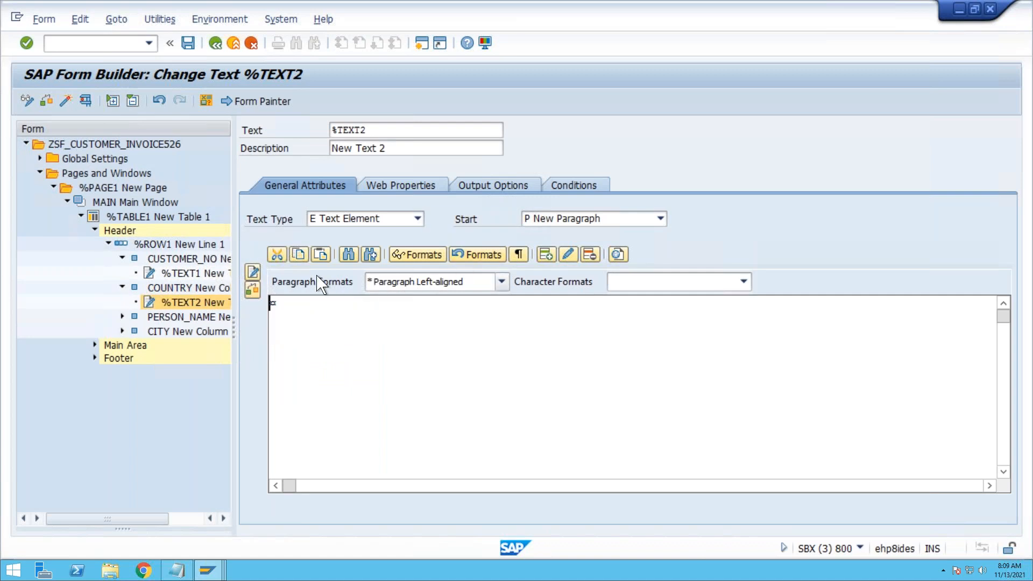
{"action": "left_click", "coordinate": [254, 285]}
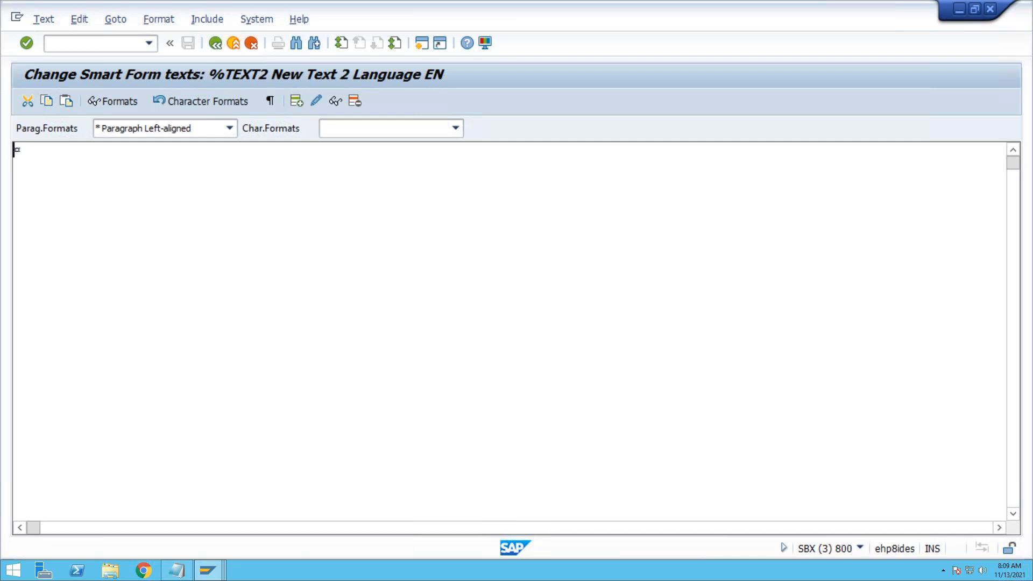
{"action": "type", "text": "Country"}
{"action": "left_click", "coordinate": [215, 45]}
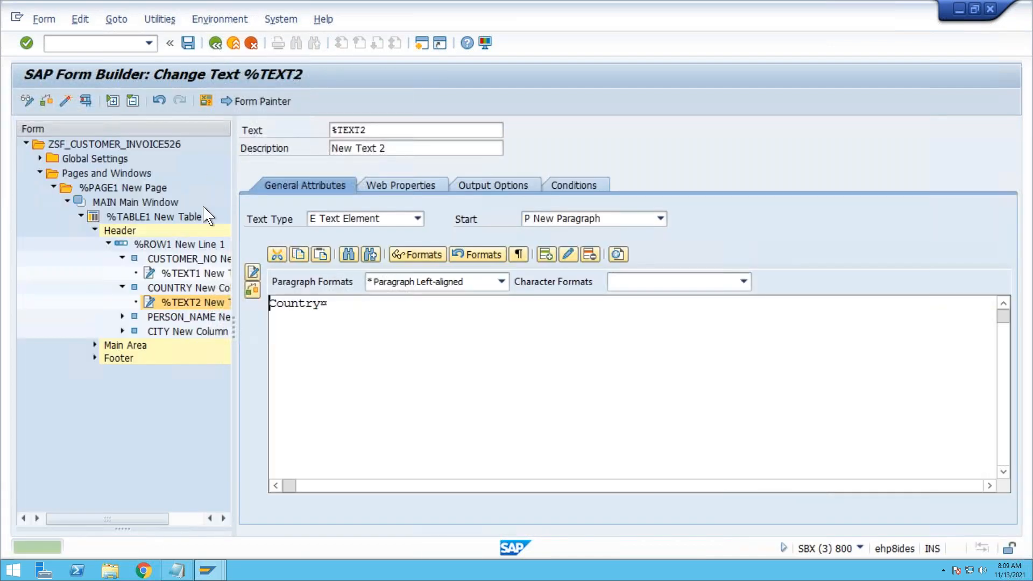
Create a text node in the header's PERSON_NAME cell with the content "Persoon name".
{"action": "right_click", "coordinate": [183, 316]}
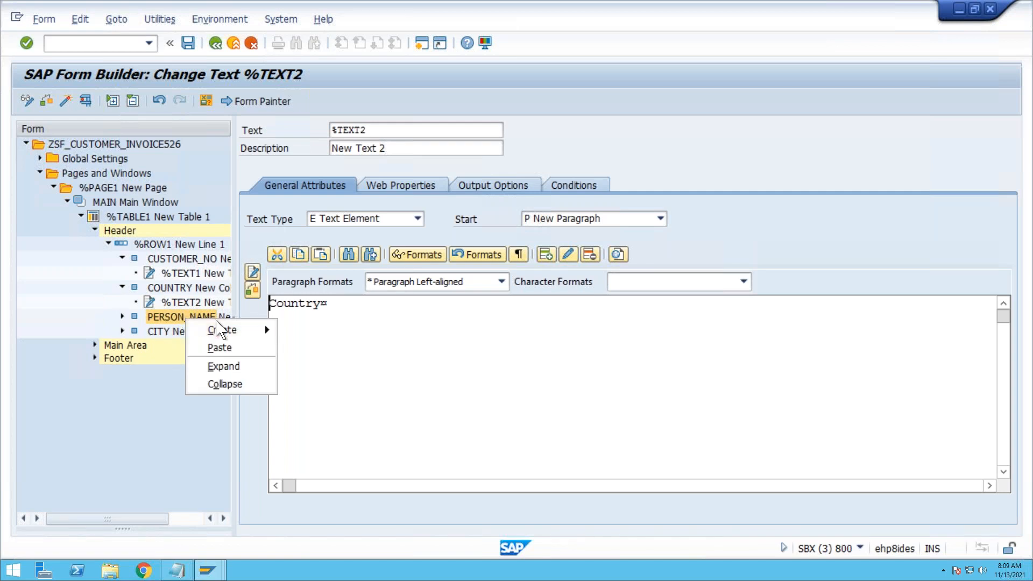
{"action": "mouse_move", "coordinate": [249, 330]}
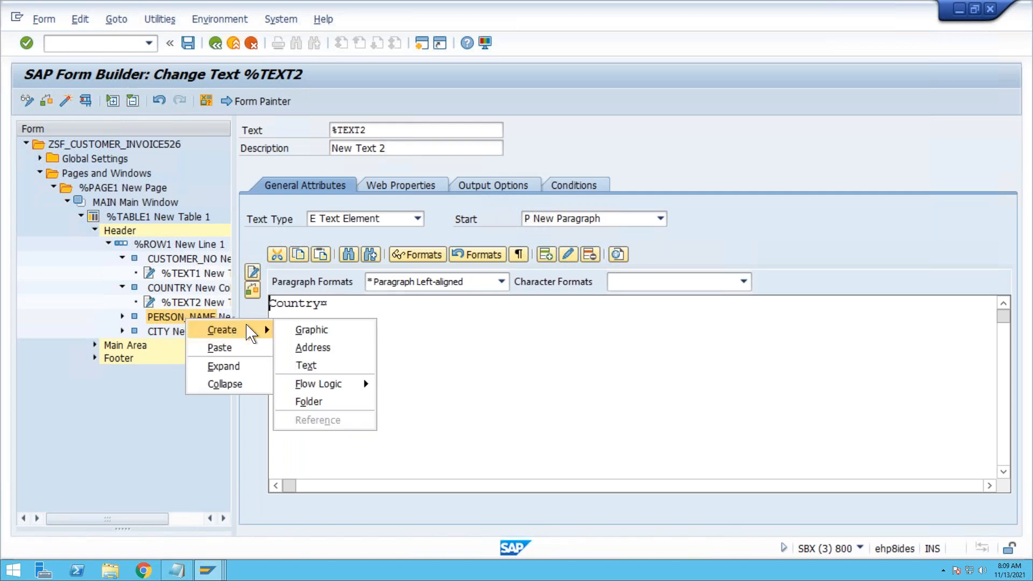
{"action": "left_click", "coordinate": [322, 365]}
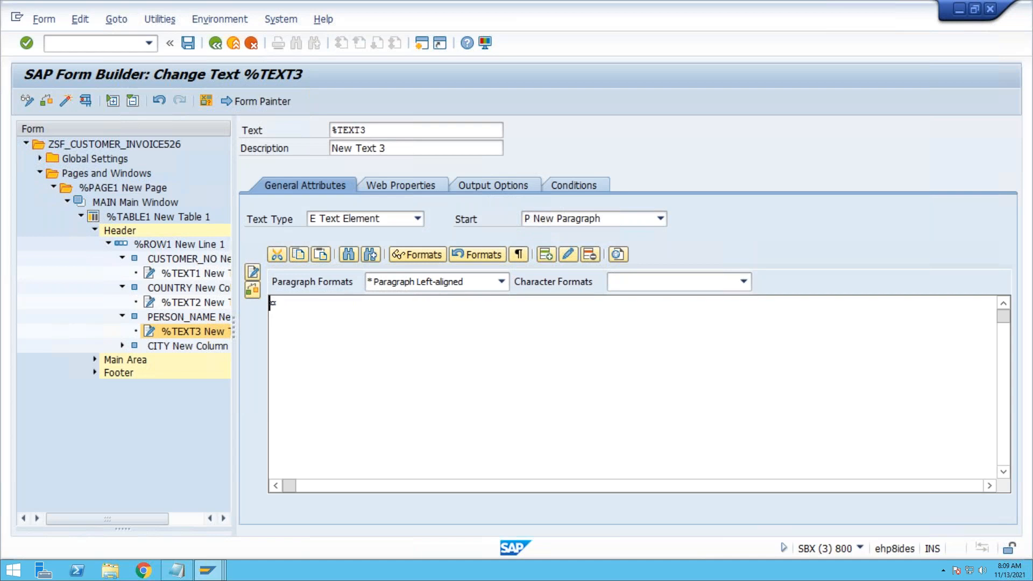
{"action": "left_click", "coordinate": [254, 272]}
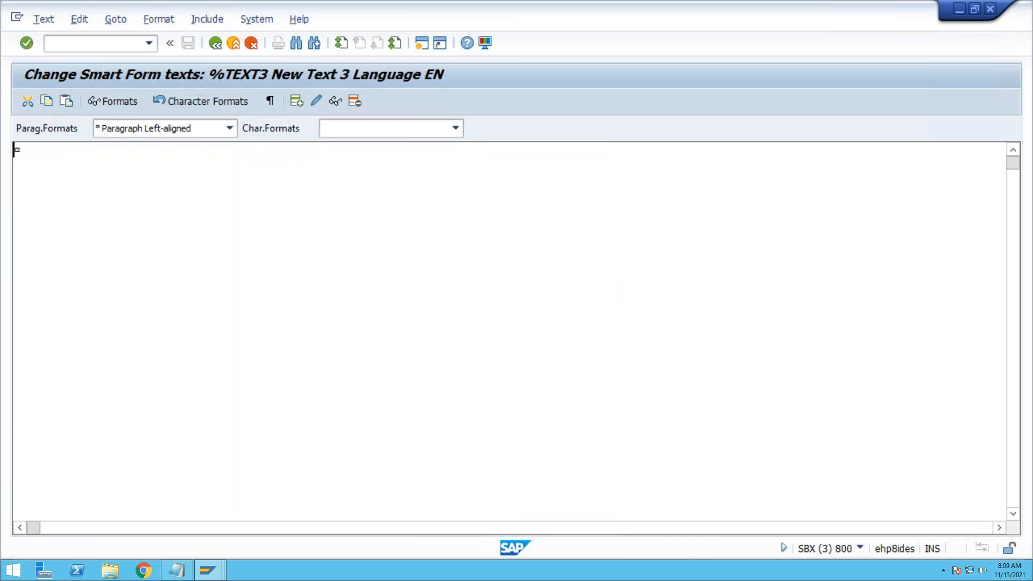
{"action": "type", "text": "Persoon name"}
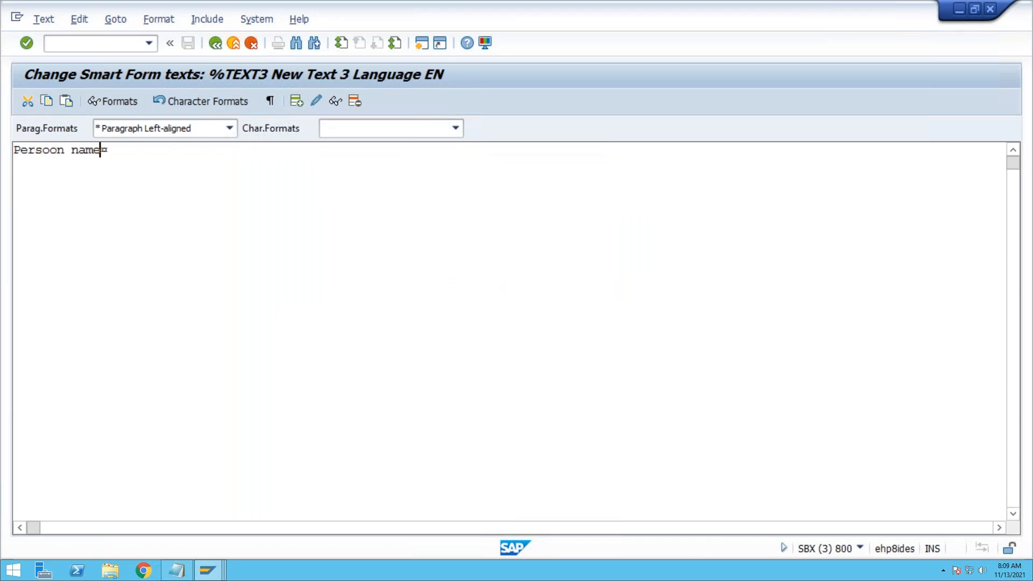
{"action": "left_click", "coordinate": [216, 45]}
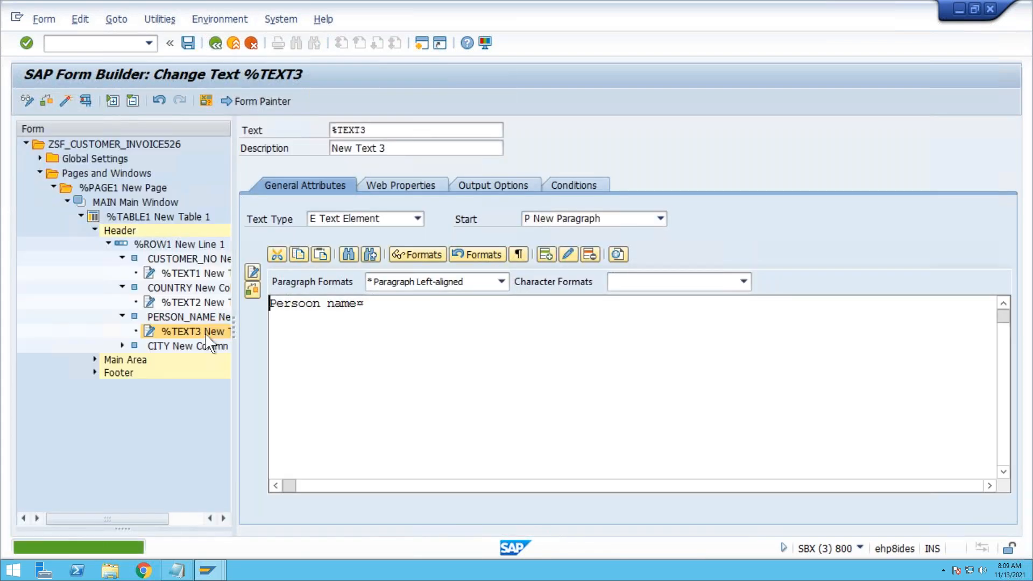
Create a text node in the header's CITY cell with the content "City", and save the form as a local object.
{"action": "right_click", "coordinate": [159, 349]}
{"action": "mouse_move", "coordinate": [189, 360]}
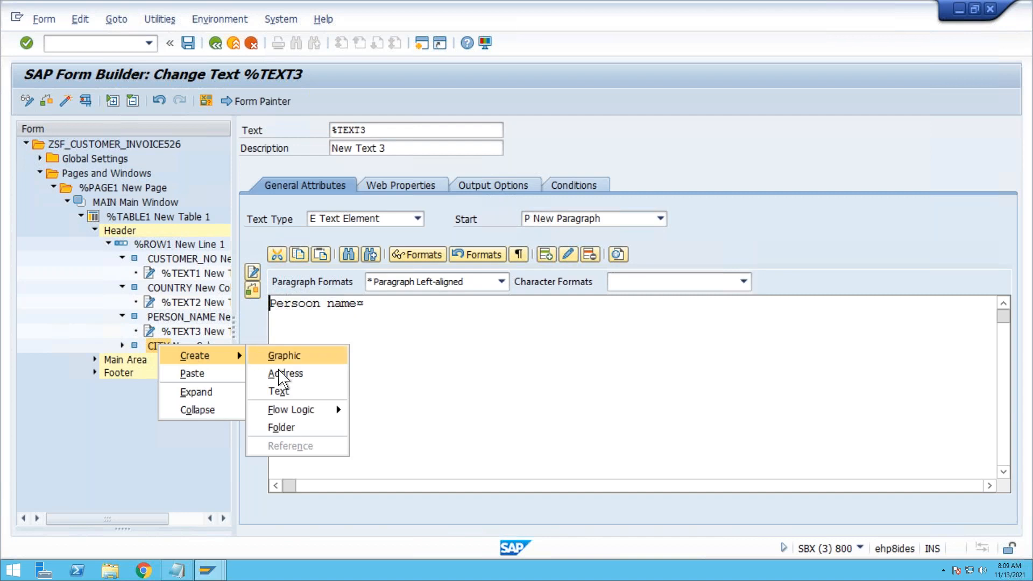
{"action": "left_click", "coordinate": [280, 399]}
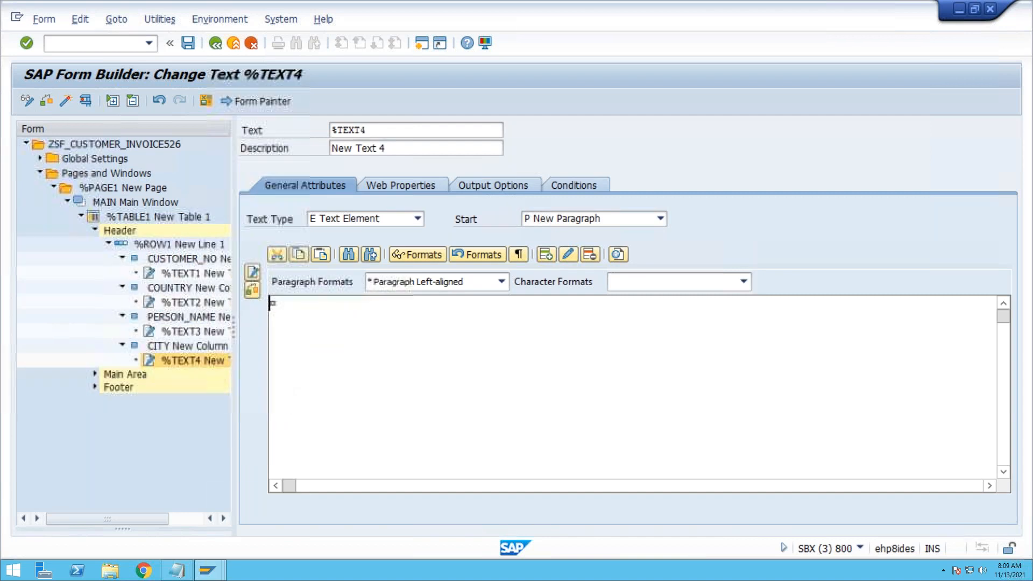
{"action": "left_click", "coordinate": [253, 272]}
{"action": "type", "text": "City"}
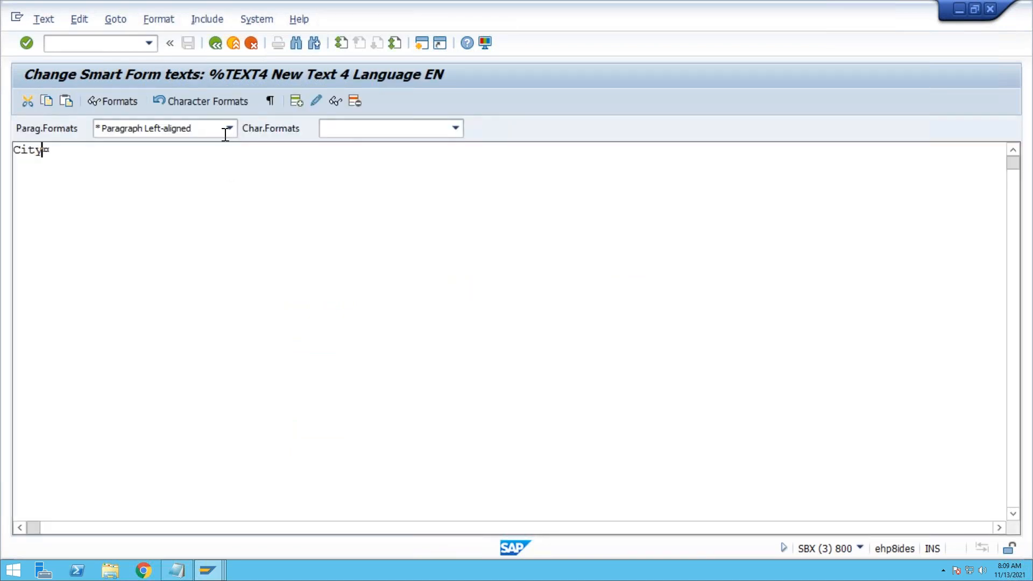
{"action": "left_click", "coordinate": [216, 43]}
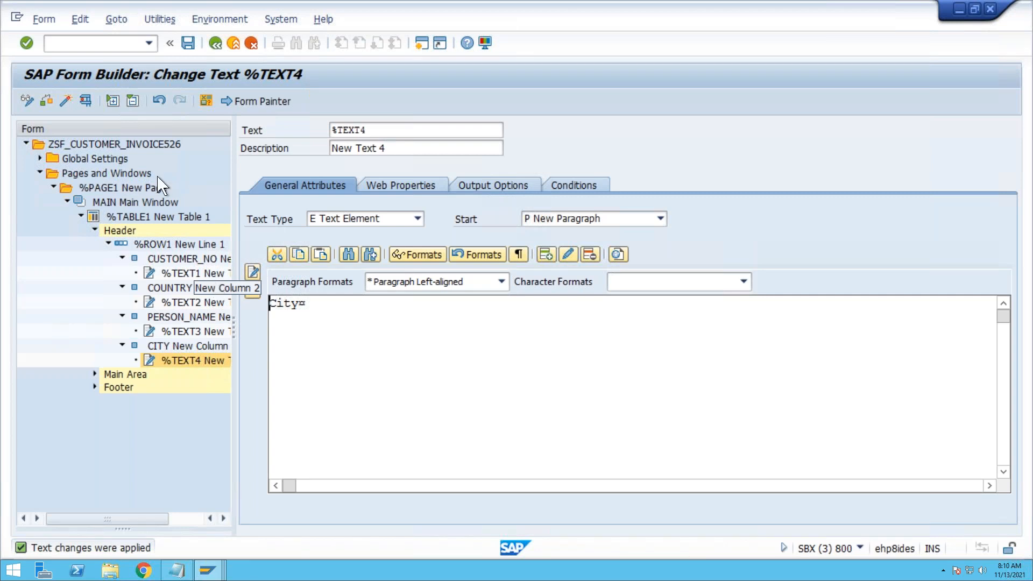
{"action": "left_click", "coordinate": [189, 43]}
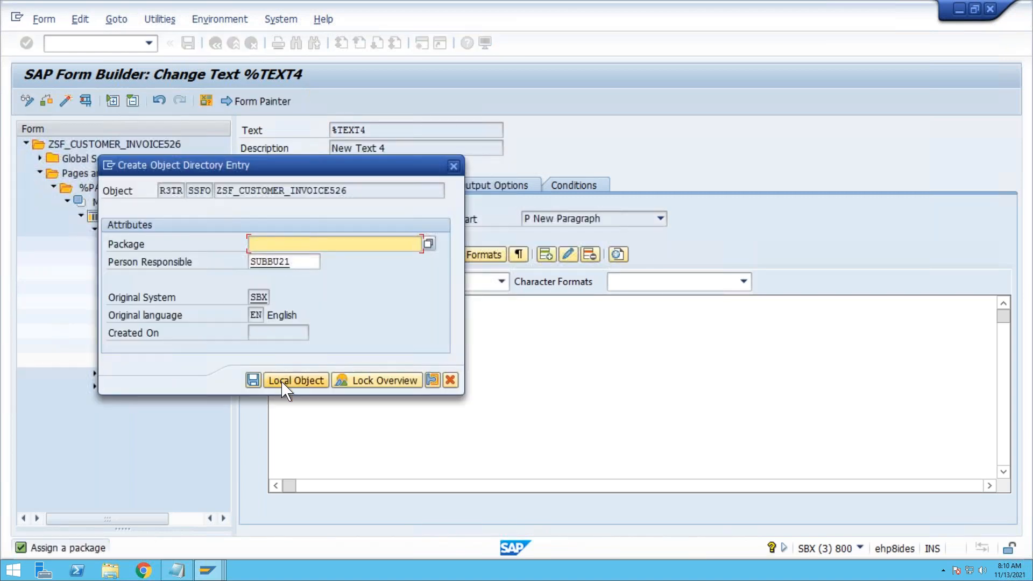
{"action": "left_click", "coordinate": [293, 382]}
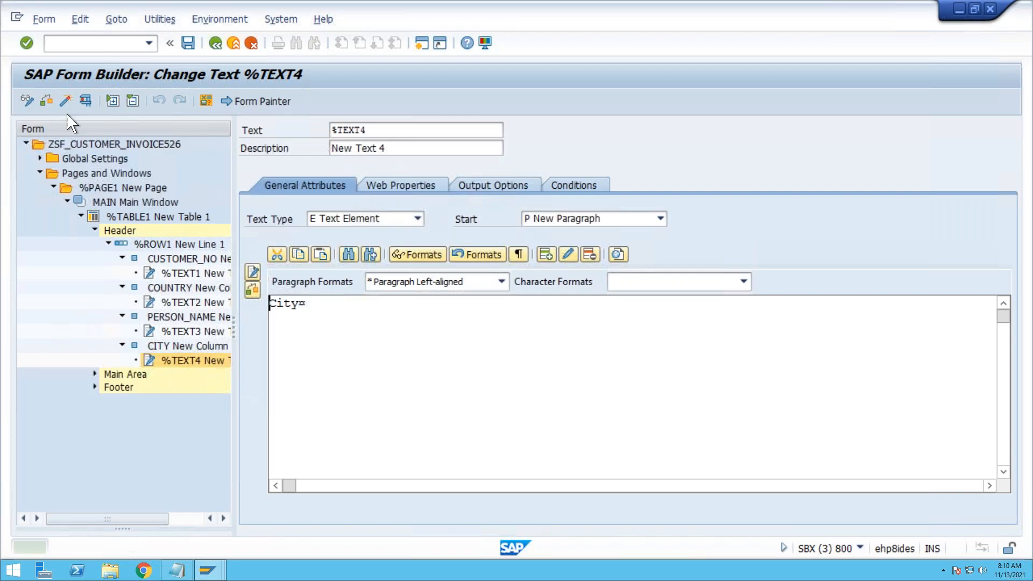
Set %TABLE1's data loop to read internal table it_kna1 into wa_kna1, then save and check the form.
{"action": "left_click", "coordinate": [27, 102]}
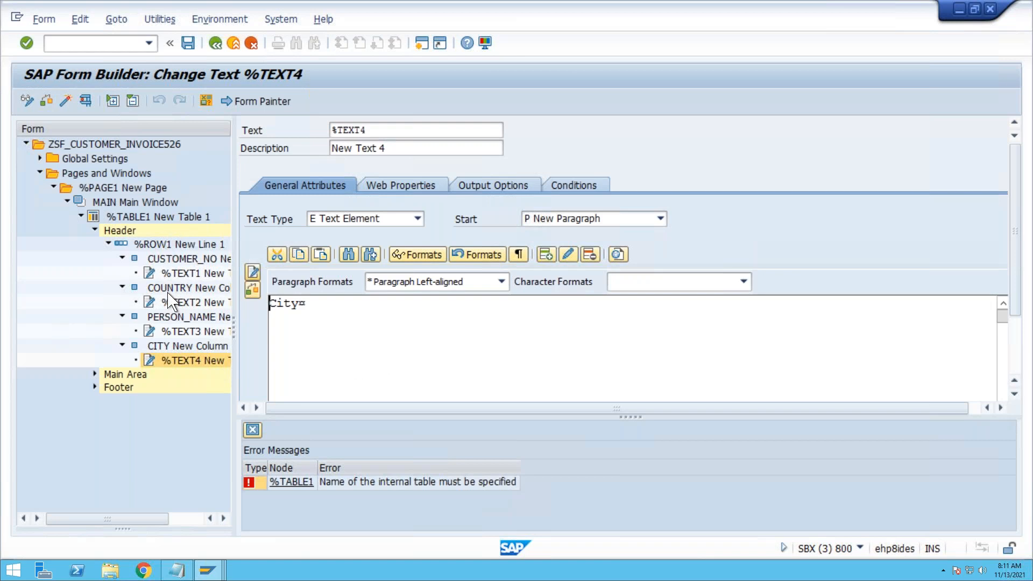
{"action": "left_click", "coordinate": [135, 216]}
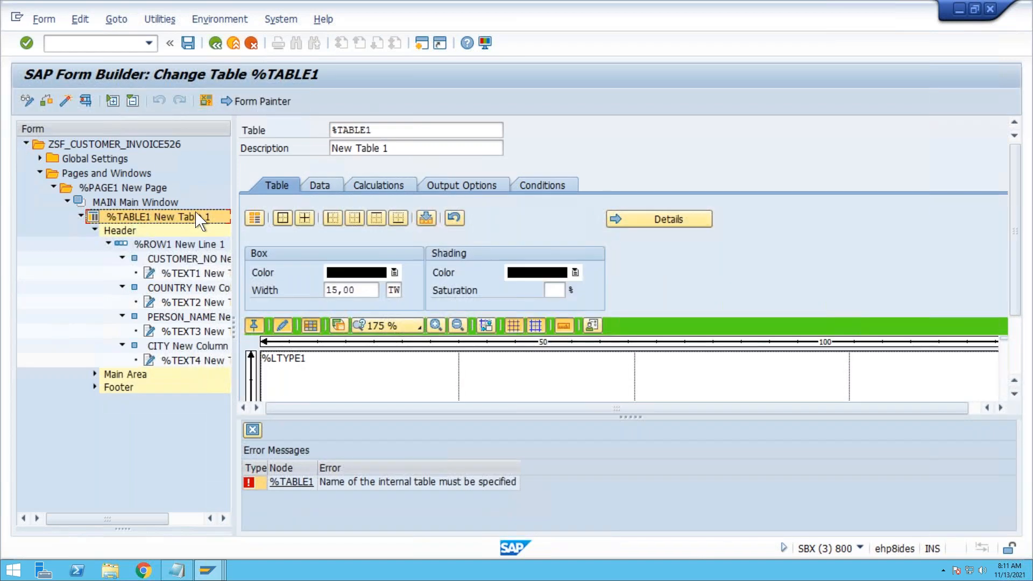
{"action": "left_click", "coordinate": [321, 189]}
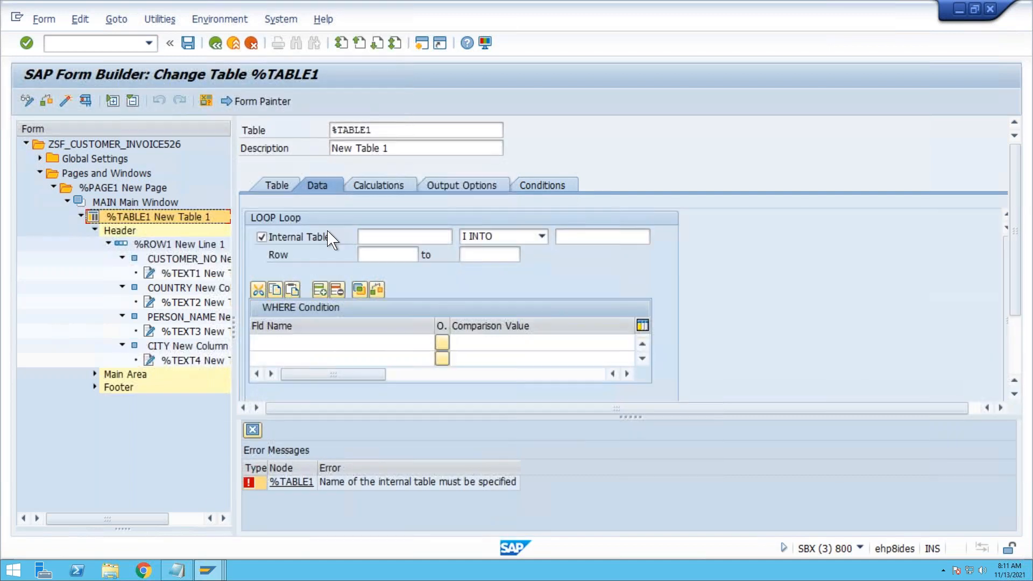
{"action": "left_click", "coordinate": [394, 238]}
{"action": "type", "text": "it_kna1"}
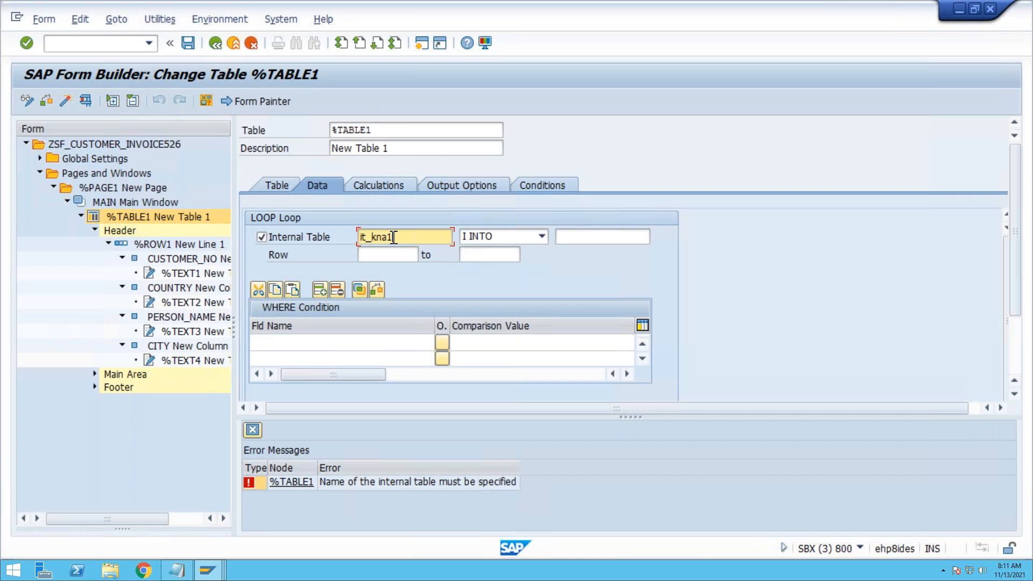
{"action": "left_click", "coordinate": [581, 233]}
{"action": "type", "text": "wa_kna1"}
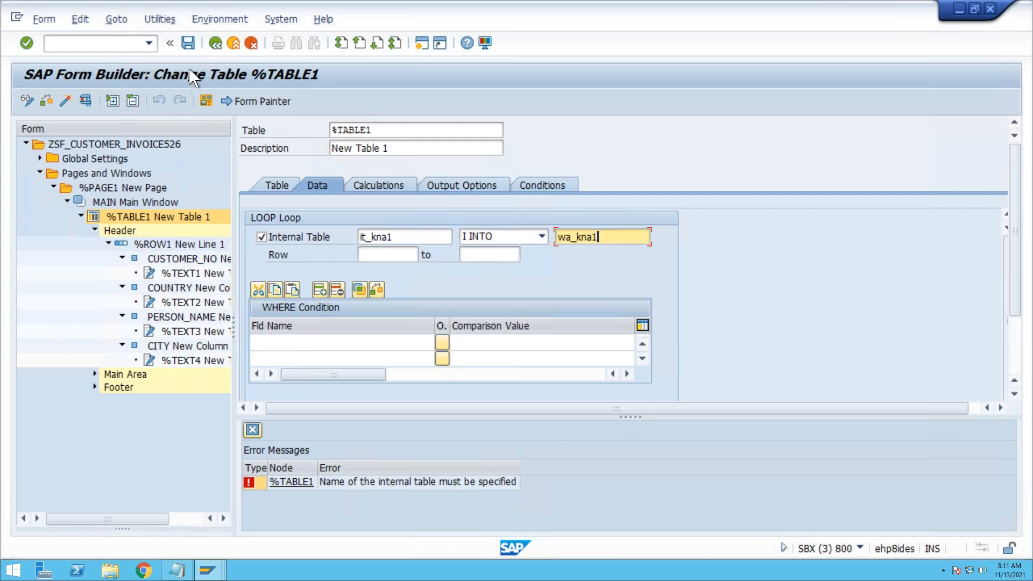
{"action": "left_click", "coordinate": [188, 43]}
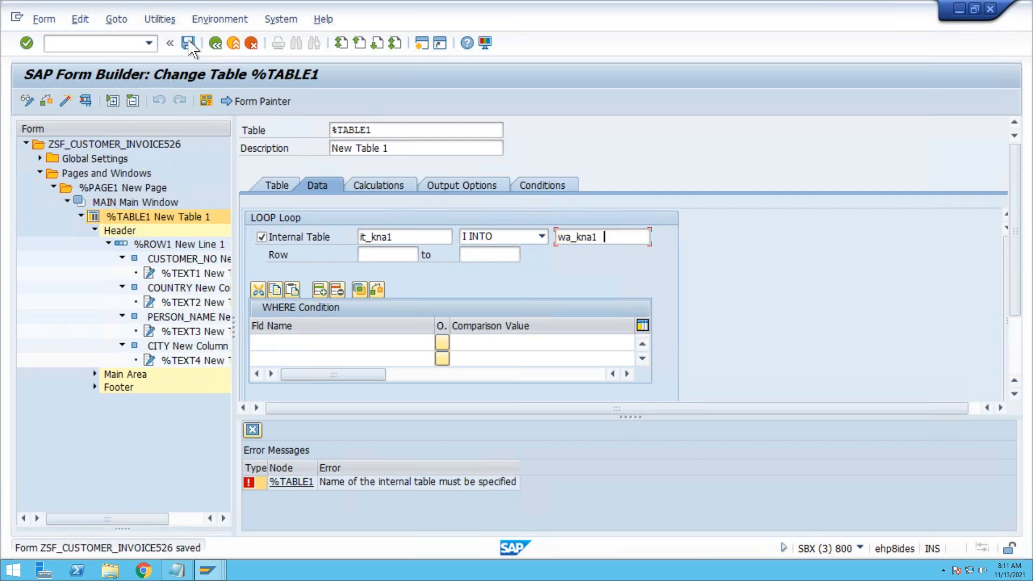
{"action": "left_click", "coordinate": [41, 101]}
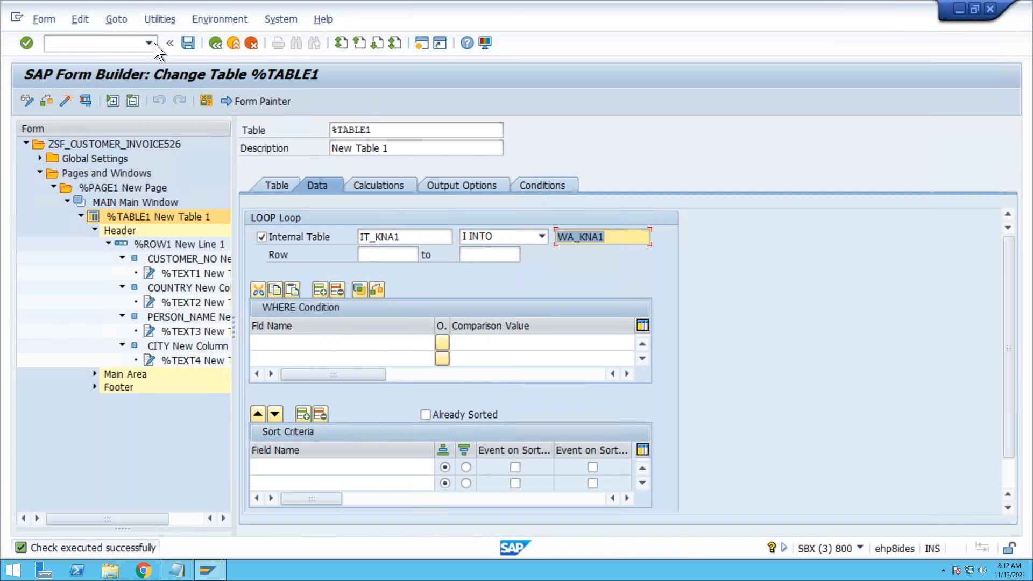
Activate the form, and look up and copy the name of its generated function module.
{"action": "left_click", "coordinate": [197, 22]}
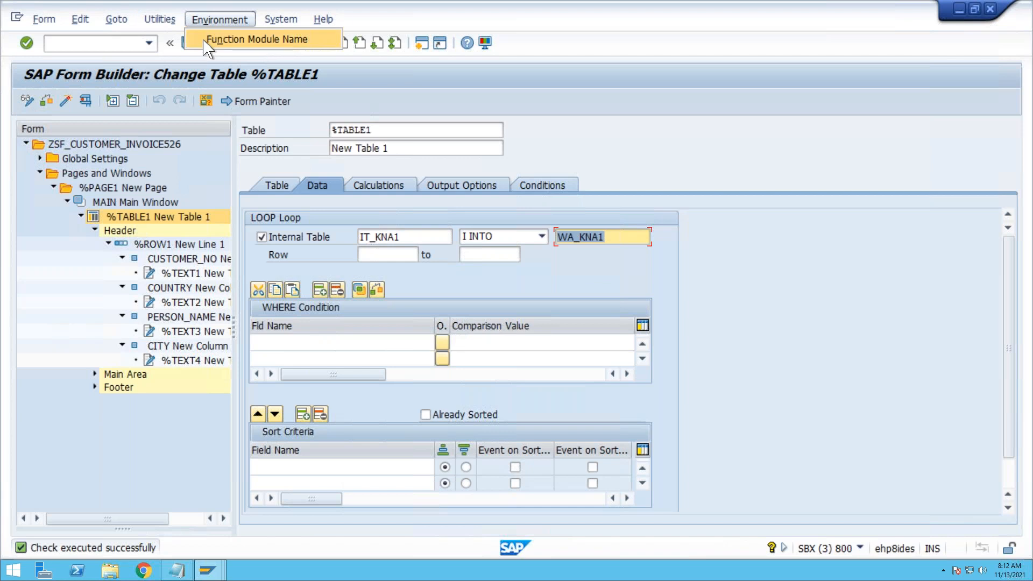
{"action": "left_click", "coordinate": [235, 47]}
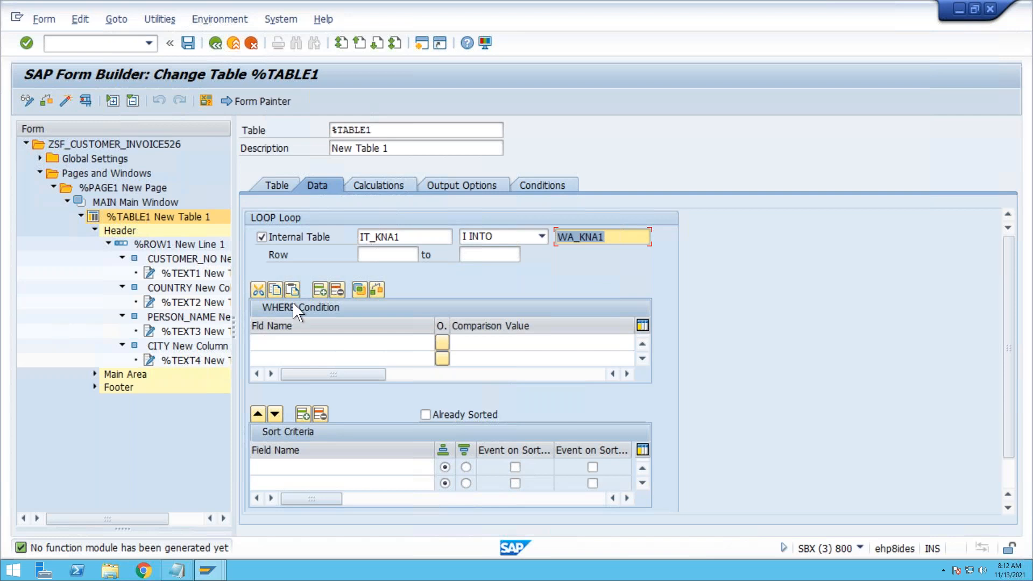
{"action": "left_click", "coordinate": [66, 101]}
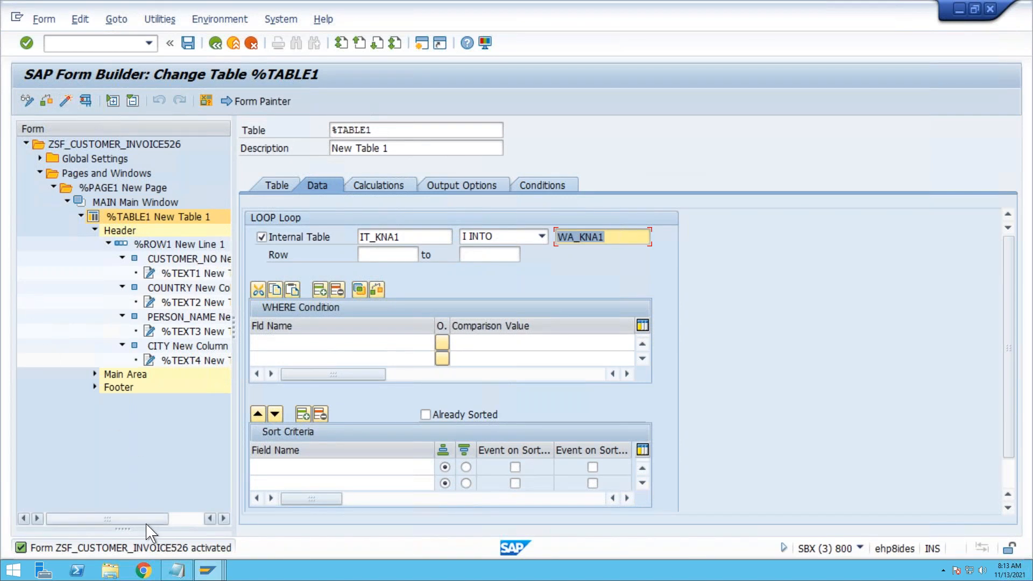
{"action": "left_click", "coordinate": [220, 22]}
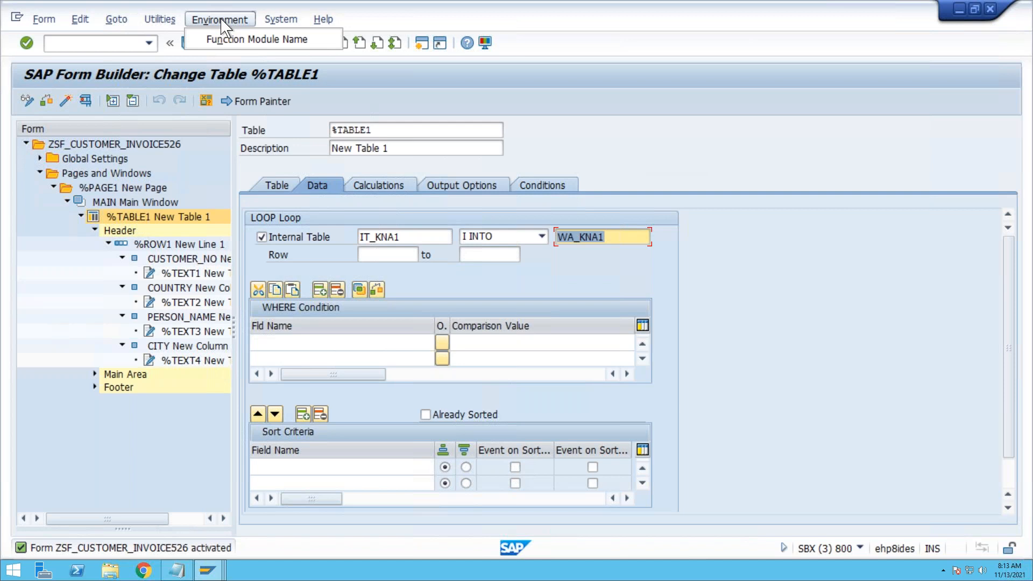
{"action": "left_click", "coordinate": [236, 40]}
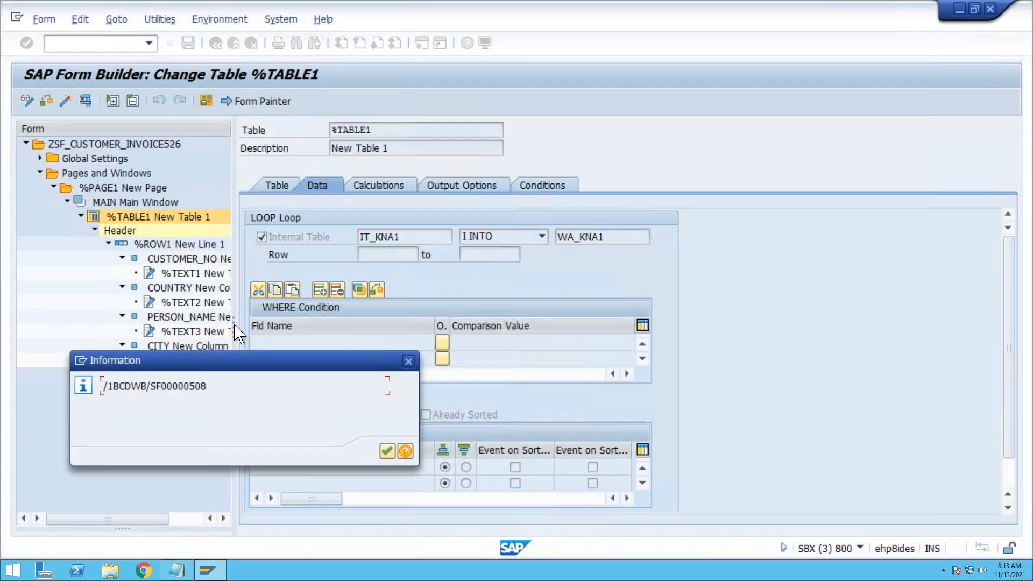
{"action": "left_click_drag", "start_coordinate": [229, 381], "coordinate": [100, 387]}
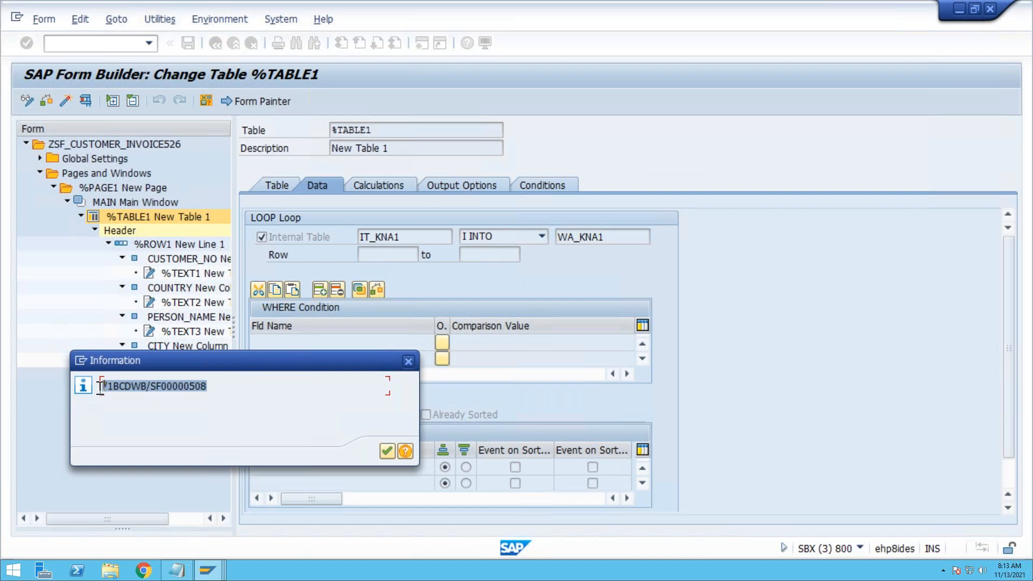
{"action": "left_click", "coordinate": [408, 362]}
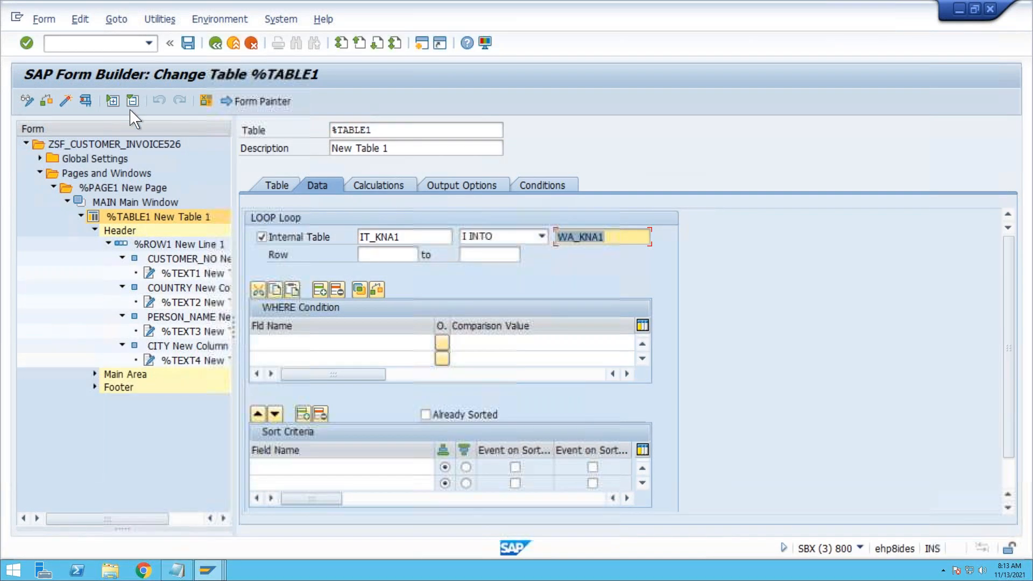
Open the generated function module in the Function Builder and examine its source code and its import and export parameters.
{"action": "left_click", "coordinate": [85, 101]}
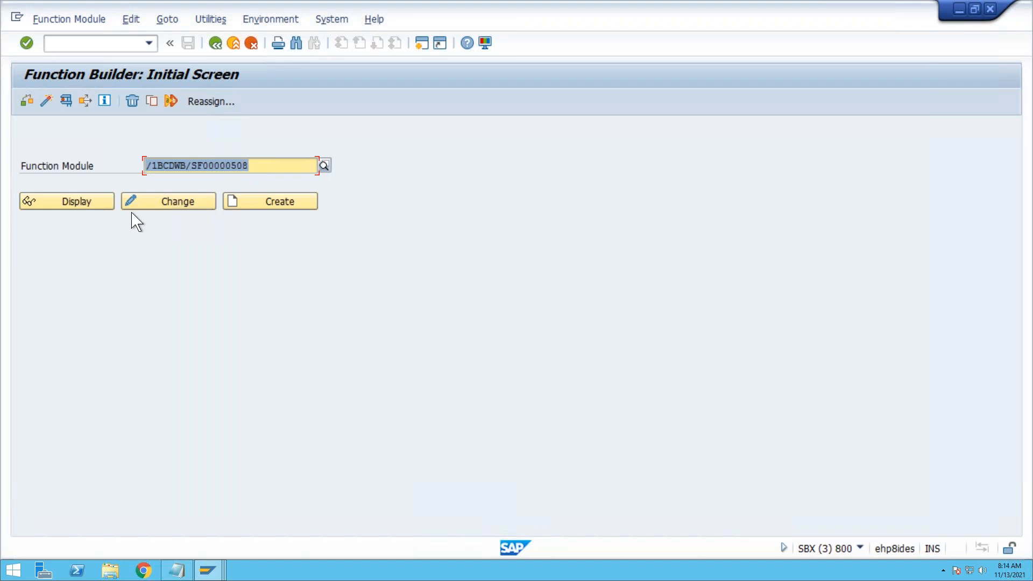
{"action": "left_click", "coordinate": [107, 210]}
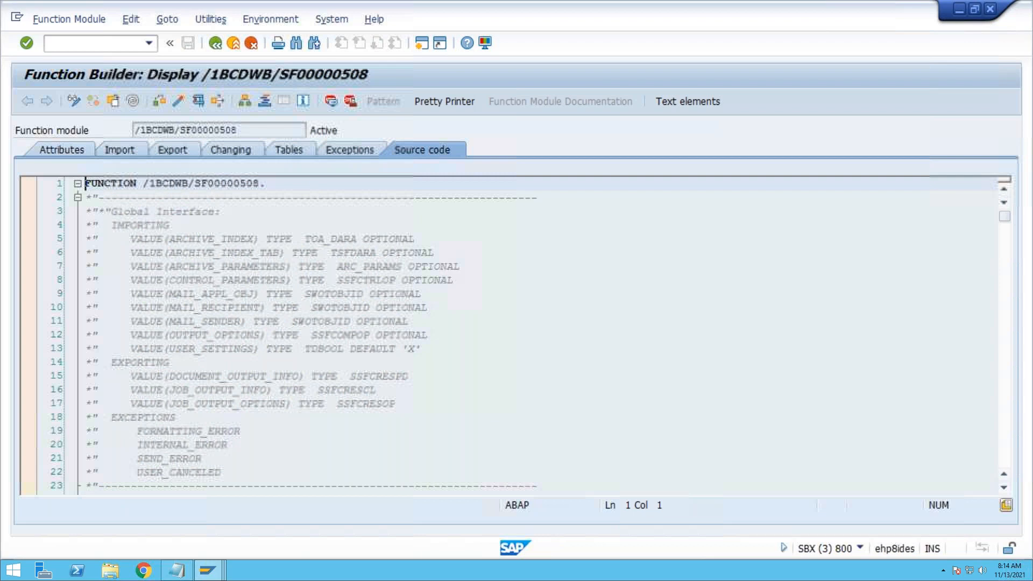
{"action": "key", "text": "Down"}
{"action": "key", "text": "Down"}
{"action": "key", "text": "Down"}
{"action": "key", "text": "Down"}
{"action": "key", "text": "Down"}
{"action": "key", "text": "Down"}
{"action": "key", "text": "Down"}
{"action": "key", "text": "Down"}
{"action": "key", "text": "Down"}
{"action": "key", "text": "Down"}
{"action": "key", "text": "Down"}
{"action": "key", "text": "Down"}
{"action": "key", "text": "Down"}
{"action": "key", "text": "Down"}
{"action": "key", "text": "Down"}
{"action": "key", "text": "Down"}
{"action": "key", "text": "Down"}
{"action": "key", "text": "Down"}
{"action": "key", "text": "Down"}
{"action": "key", "text": "Down"}
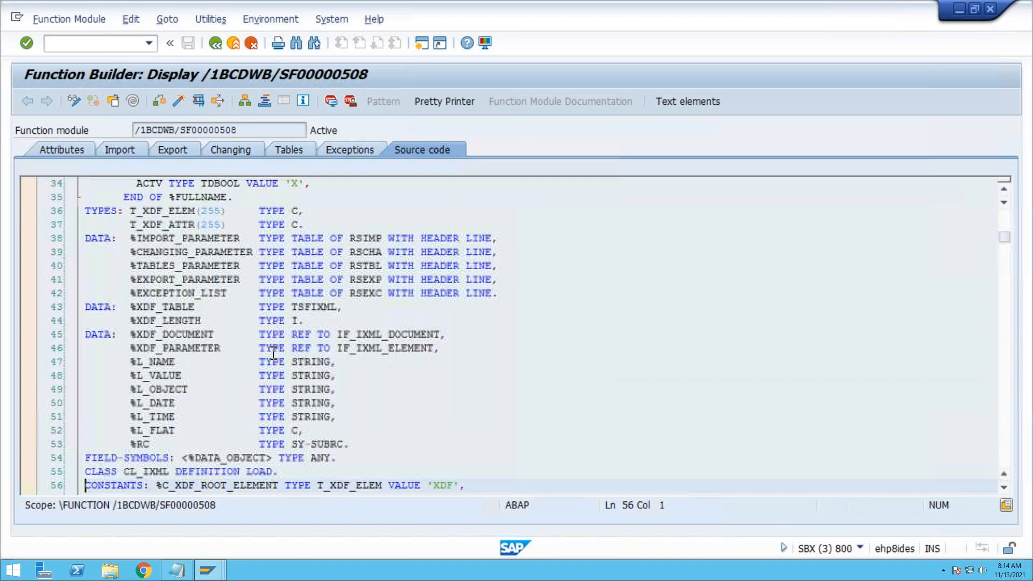
{"action": "key", "text": "Down"}
{"action": "key", "text": "Down"}
{"action": "key", "text": "Down"}
{"action": "key", "text": "Down"}
{"action": "key", "text": "Down"}
{"action": "key", "text": "Down"}
{"action": "key", "text": "Down"}
{"action": "key", "text": "Down"}
{"action": "key", "text": "Down"}
{"action": "key", "text": "Down"}
{"action": "key", "text": "Down"}
{"action": "key", "text": "Down"}
{"action": "key", "text": "Down"}
{"action": "key", "text": "Down"}
{"action": "key", "text": "Down"}
{"action": "key", "text": "Down"}
{"action": "key", "text": "Down"}
{"action": "key", "text": "Down"}
{"action": "key", "text": "Down"}
{"action": "key", "text": "Down"}
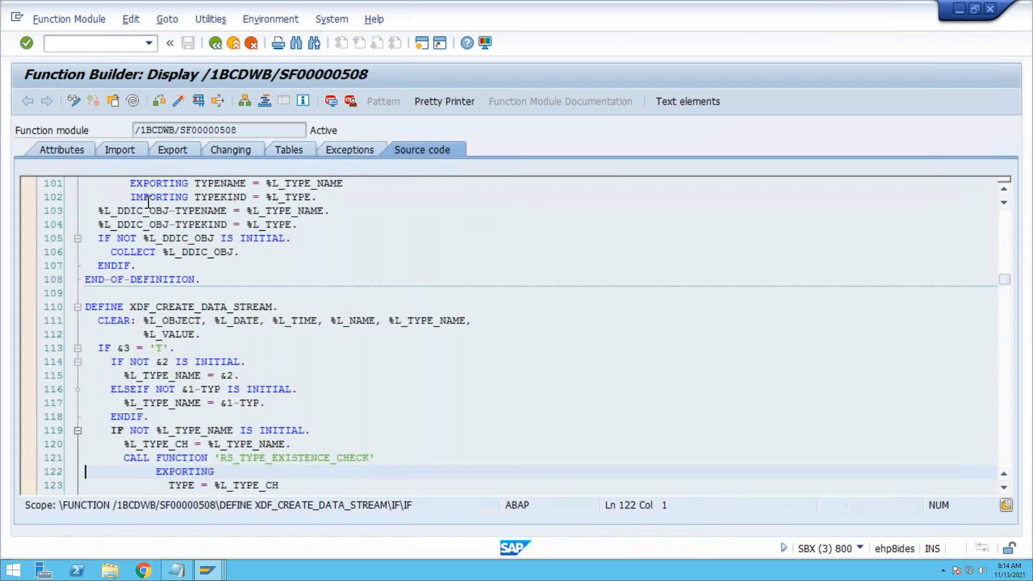
{"action": "left_click", "coordinate": [116, 150]}
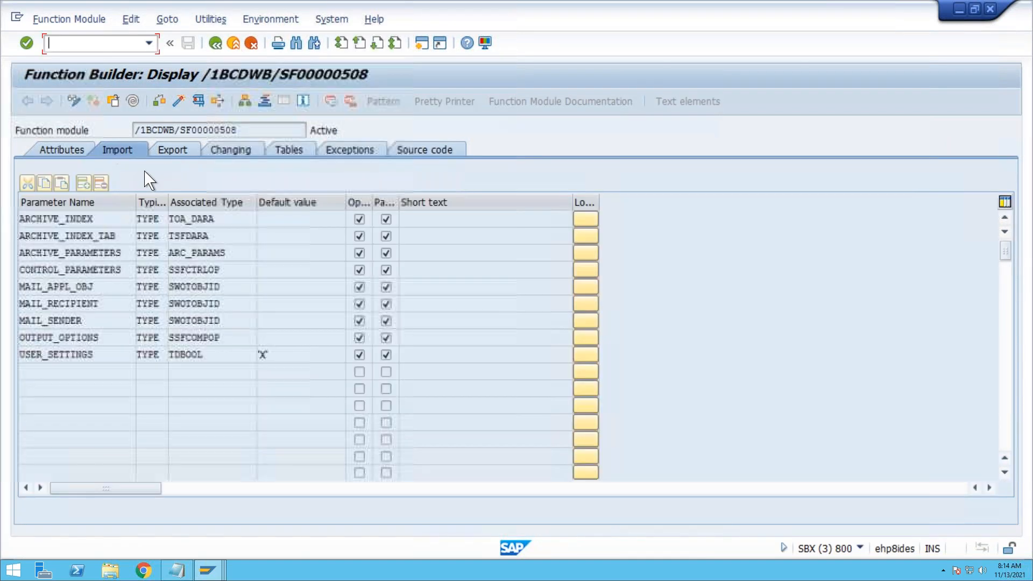
{"action": "left_click", "coordinate": [184, 155]}
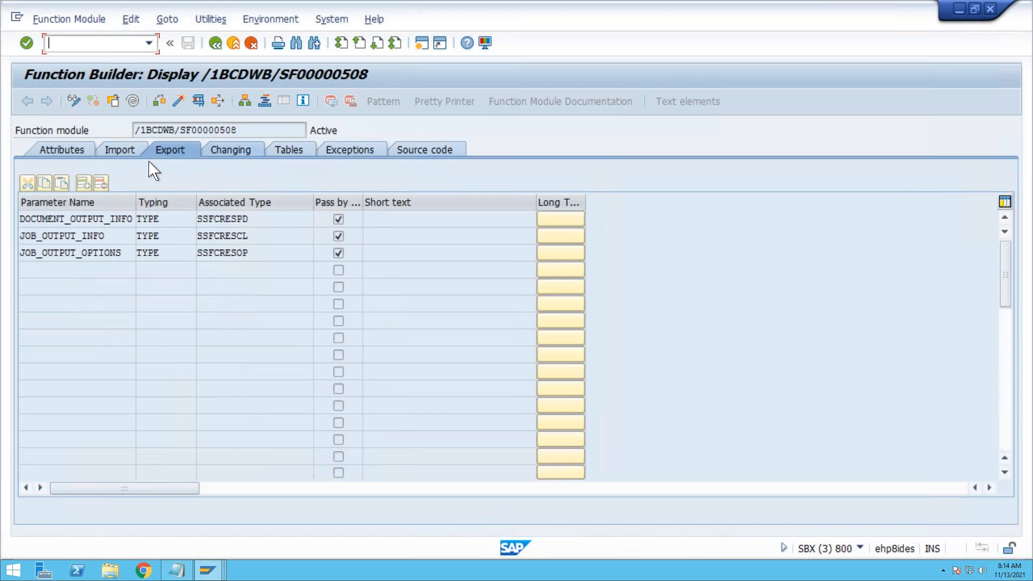
{"action": "left_click", "coordinate": [215, 42]}
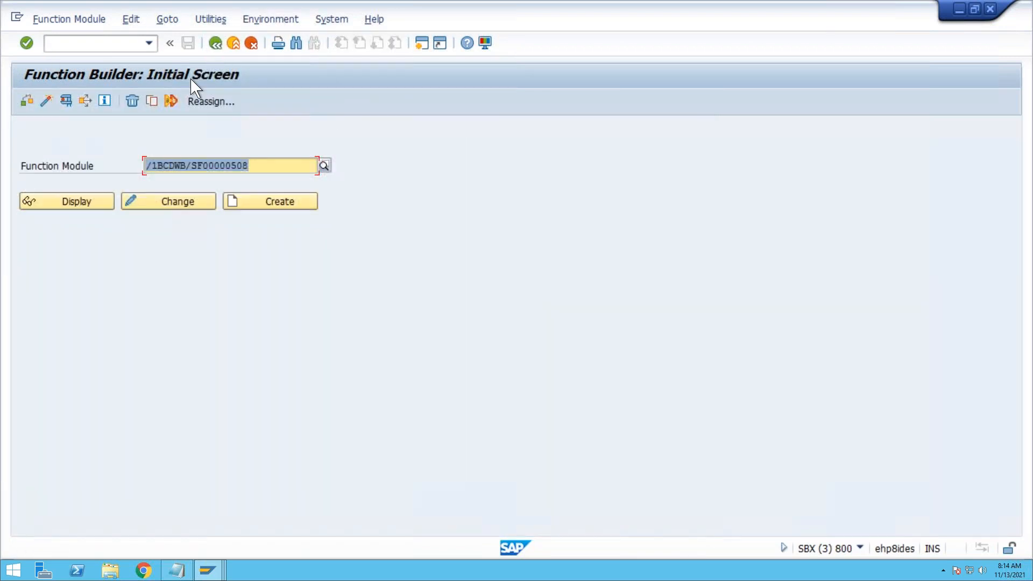
Test-run the generated function module and show the form's print preview for output device LP01.
{"action": "left_click", "coordinate": [66, 101]}
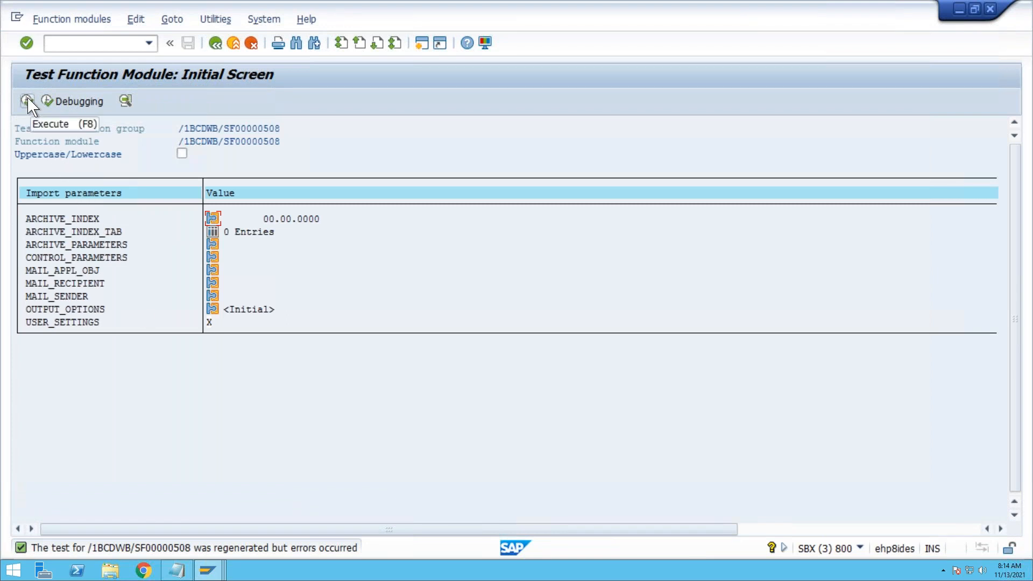
{"action": "left_click", "coordinate": [27, 100]}
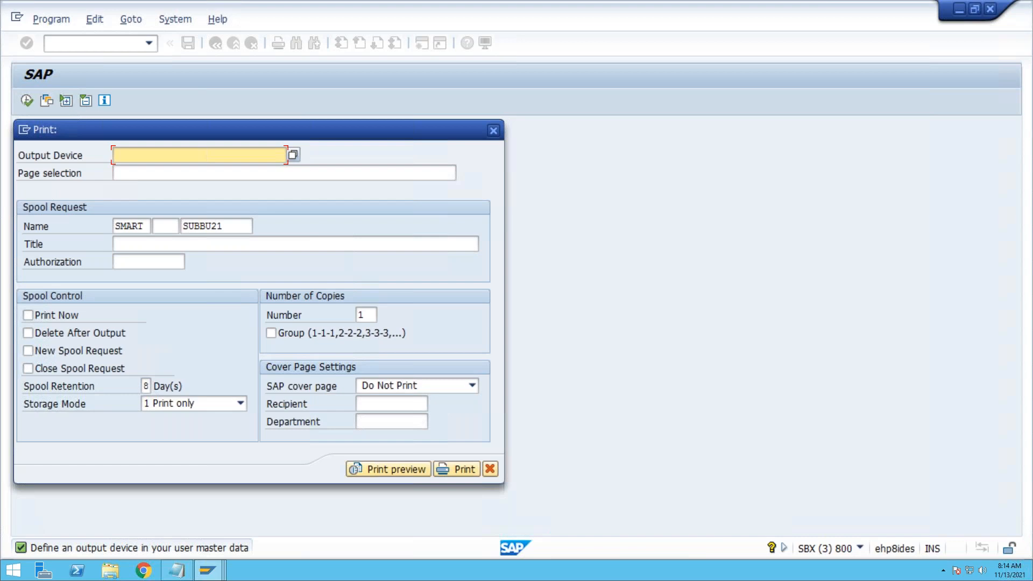
{"action": "left_click", "coordinate": [172, 159]}
{"action": "type", "text": "lp01"}
{"action": "left_click_drag", "start_coordinate": [134, 156], "coordinate": [99, 147]}
{"action": "left_click", "coordinate": [394, 473]}
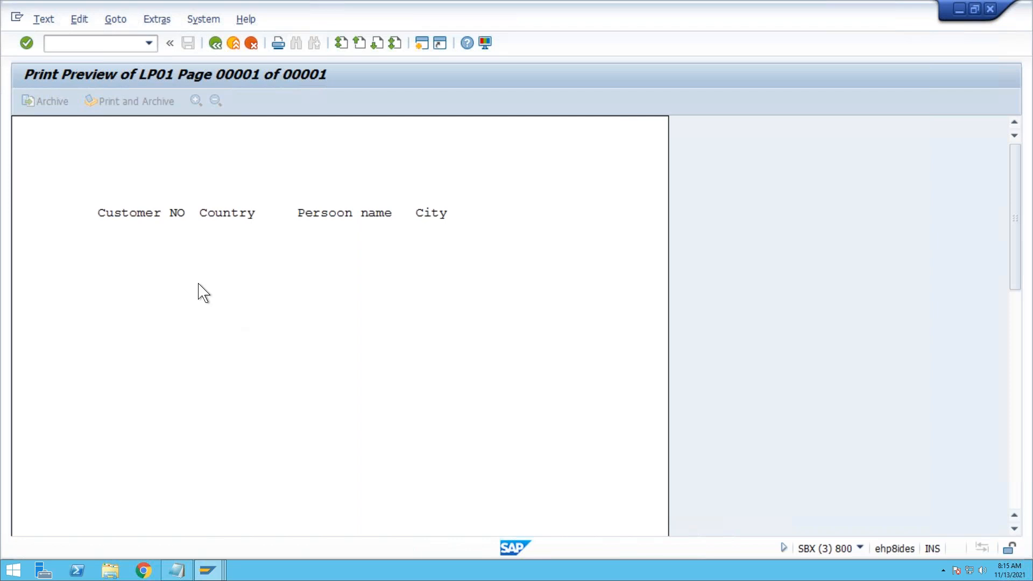
Leave the print preview and function module test, and return to the form with the Form Painter hidden.
{"action": "left_click", "coordinate": [214, 44]}
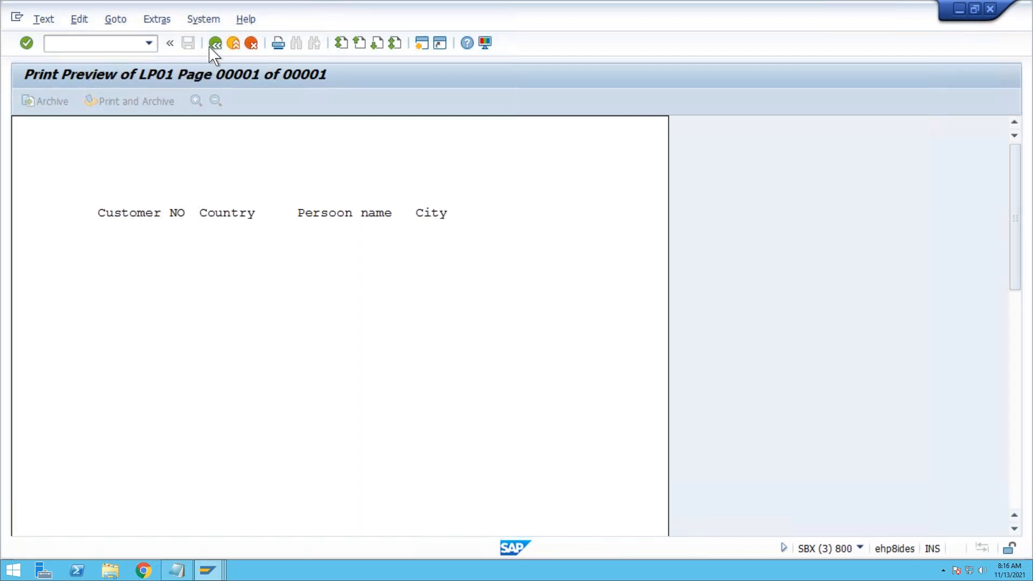
{"action": "left_click", "coordinate": [215, 43]}
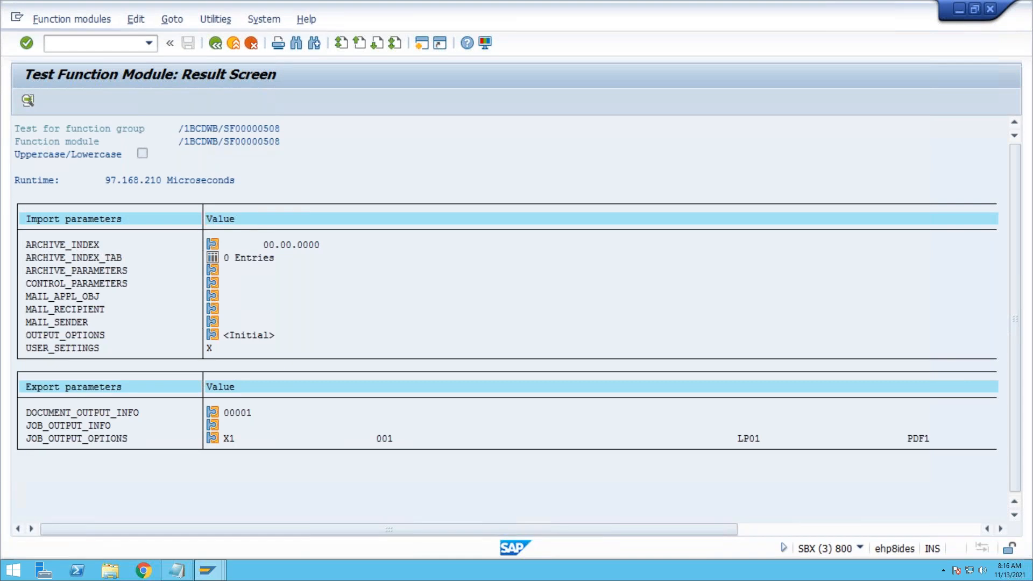
{"action": "left_click", "coordinate": [215, 43]}
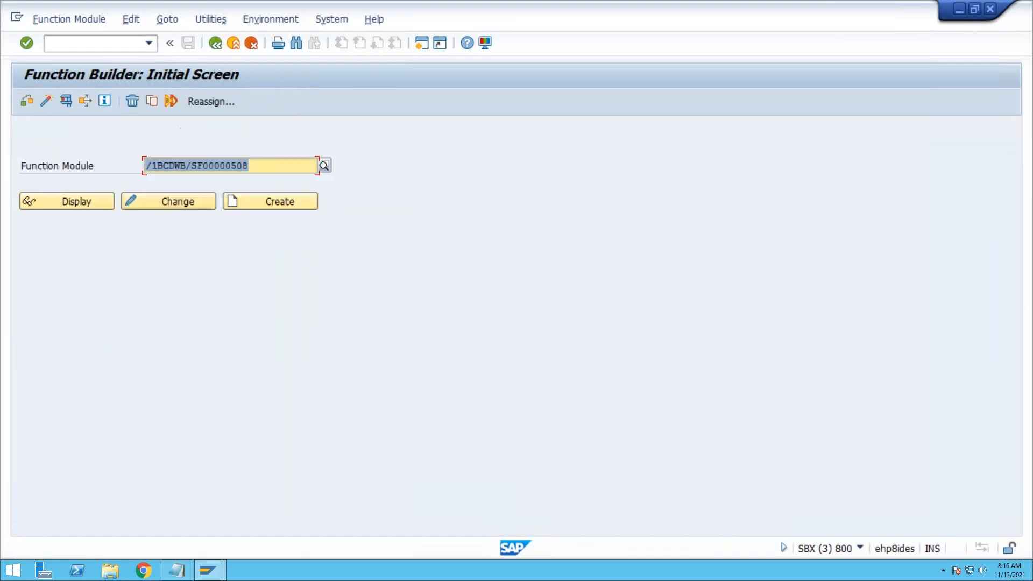
{"action": "left_click", "coordinate": [216, 43]}
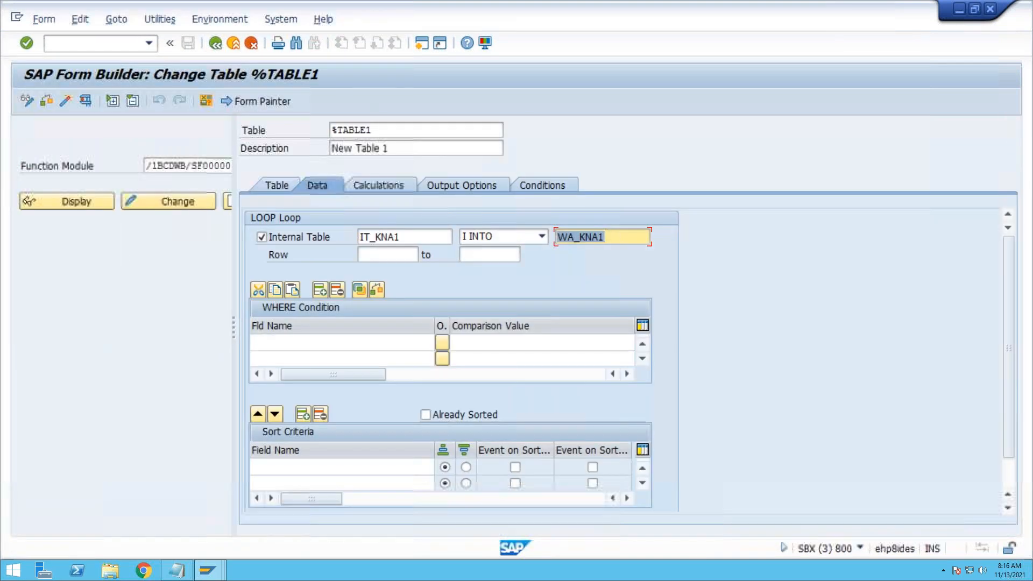
{"action": "left_click", "coordinate": [247, 102]}
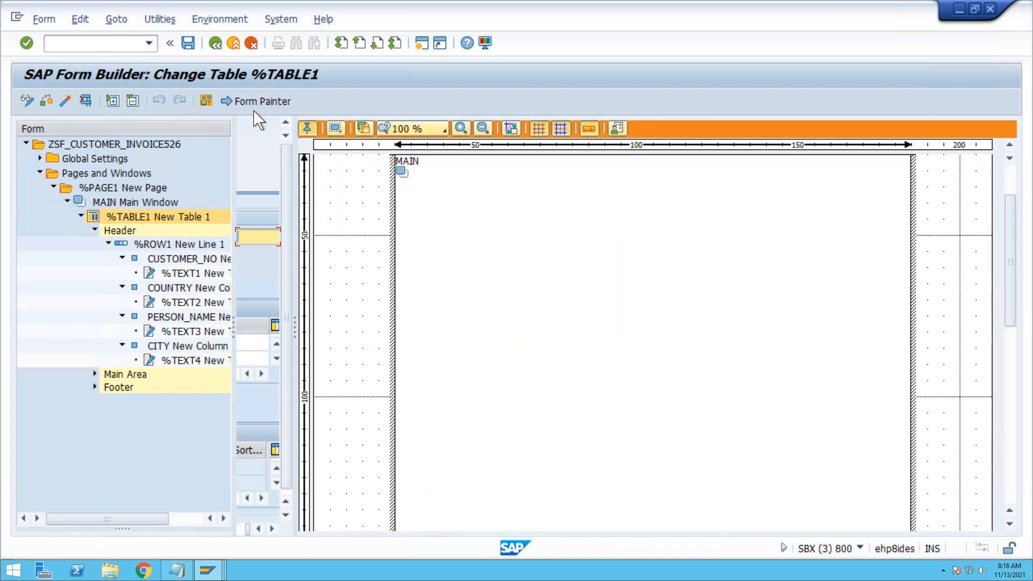
{"action": "left_click", "coordinate": [250, 102]}
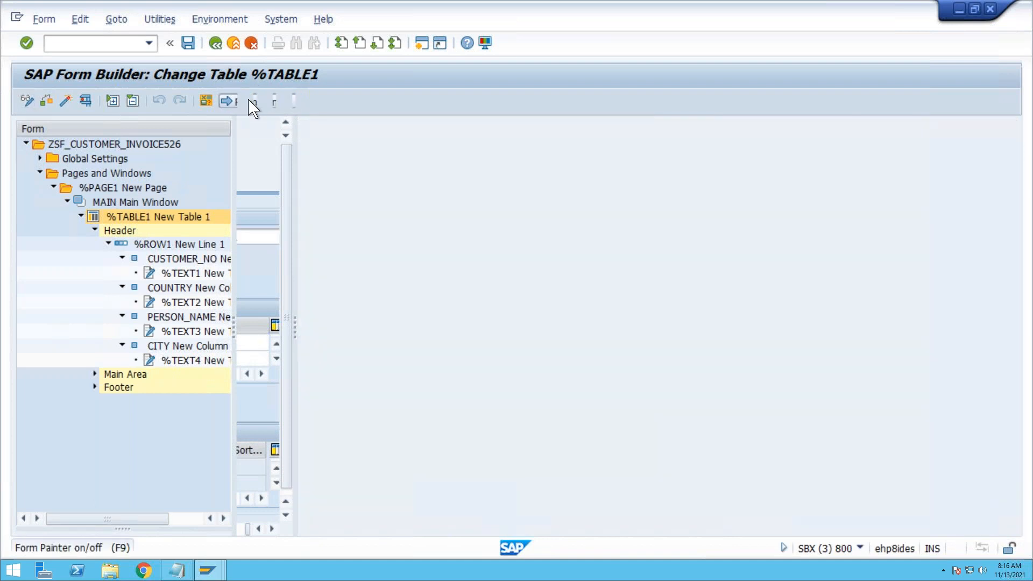
Widen the third column of %TABLE1's layout by moving its divider with the fourth column to about 128 mm on the ruler.
{"action": "left_click", "coordinate": [154, 215]}
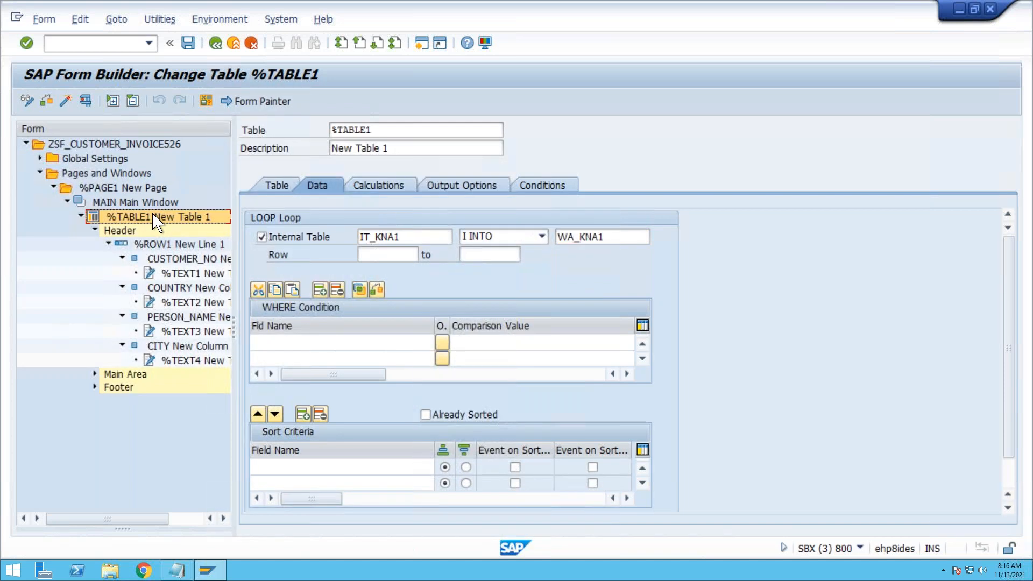
{"action": "left_click", "coordinate": [280, 188]}
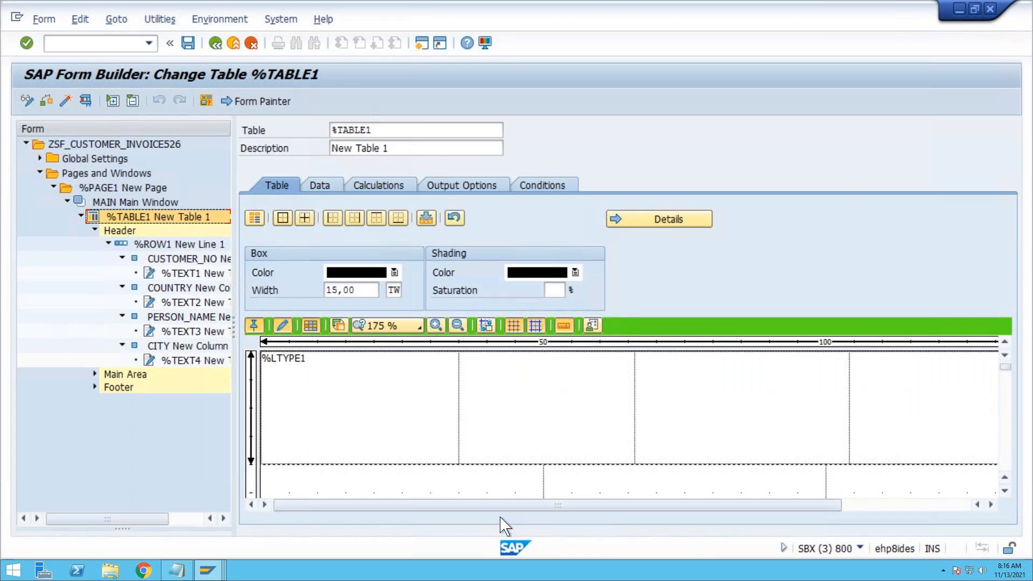
{"action": "left_click_drag", "start_coordinate": [484, 508], "coordinate": [687, 496]}
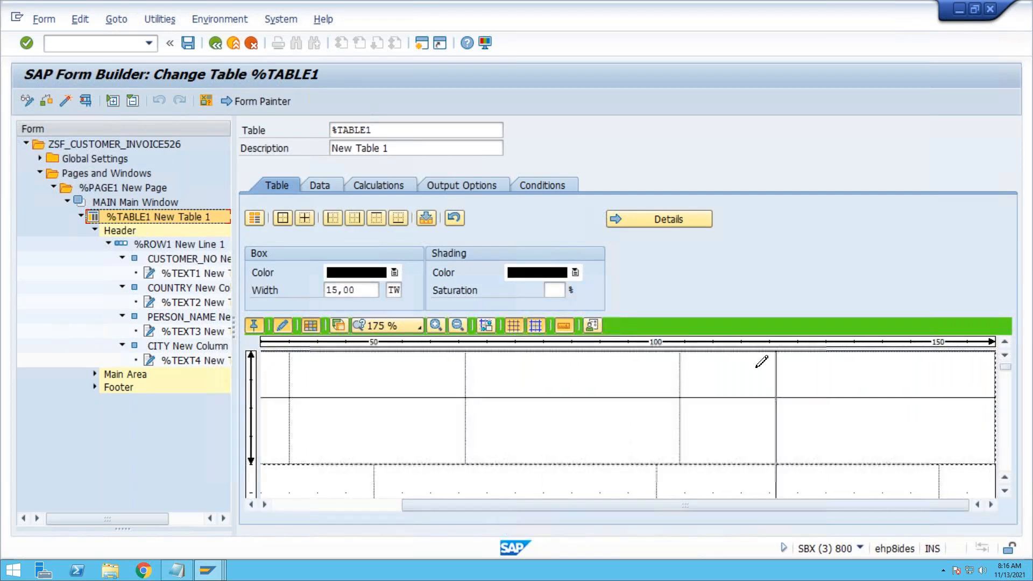
{"action": "left_click", "coordinate": [681, 407]}
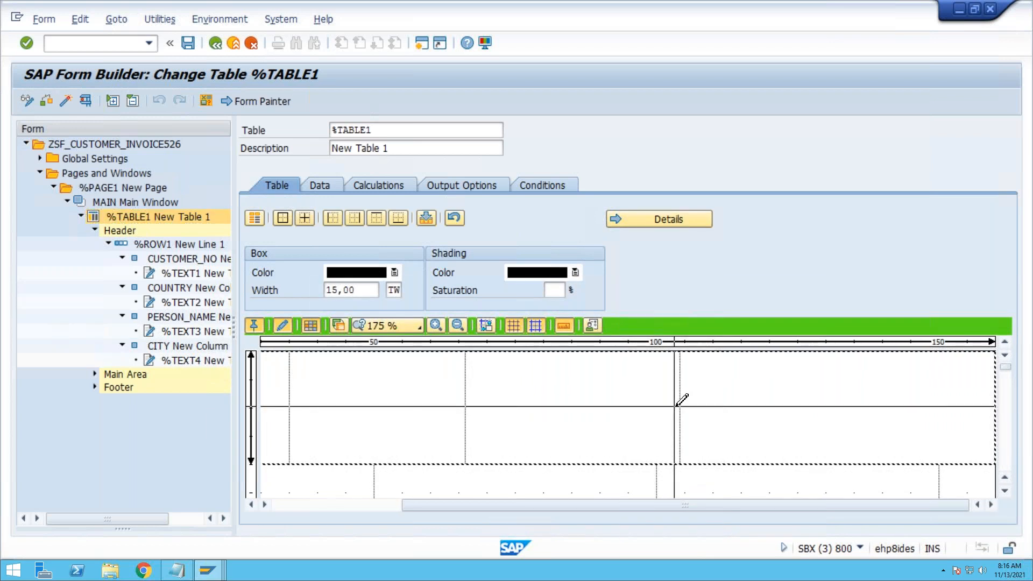
{"action": "left_click_drag", "start_coordinate": [681, 407], "coordinate": [812, 410]}
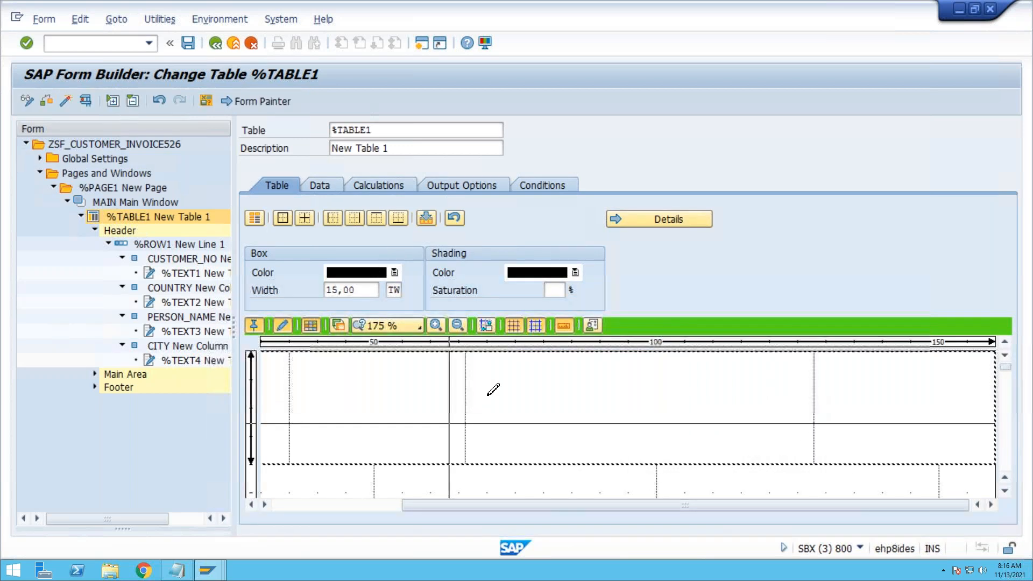
Move the right edges of %TABLE1's second and first columns to about 88 mm and 56 mm on the ruler, and activate the form.
{"action": "left_click_drag", "start_coordinate": [483, 407], "coordinate": [589, 410]}
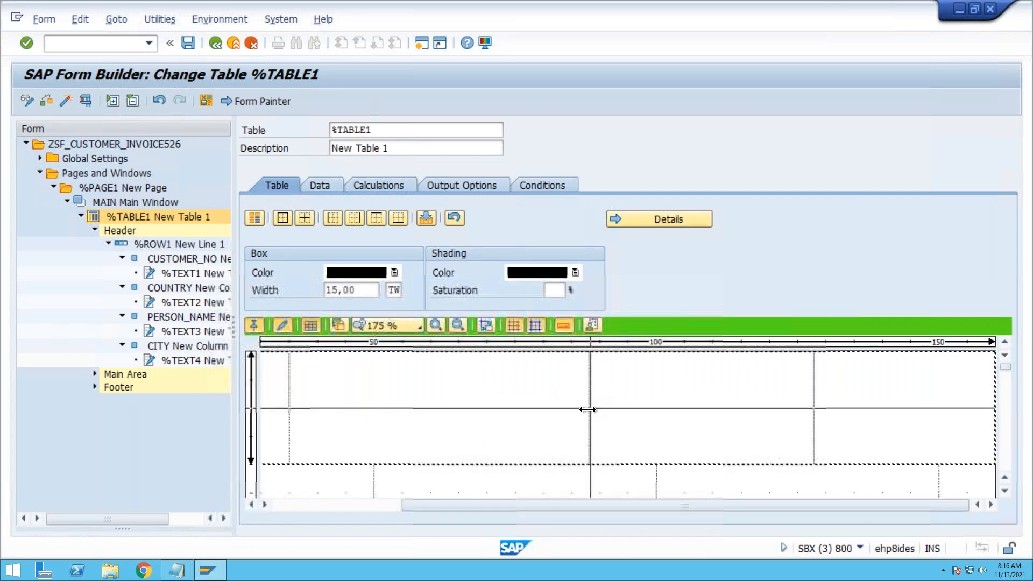
{"action": "left_click_drag", "start_coordinate": [293, 411], "coordinate": [411, 413]}
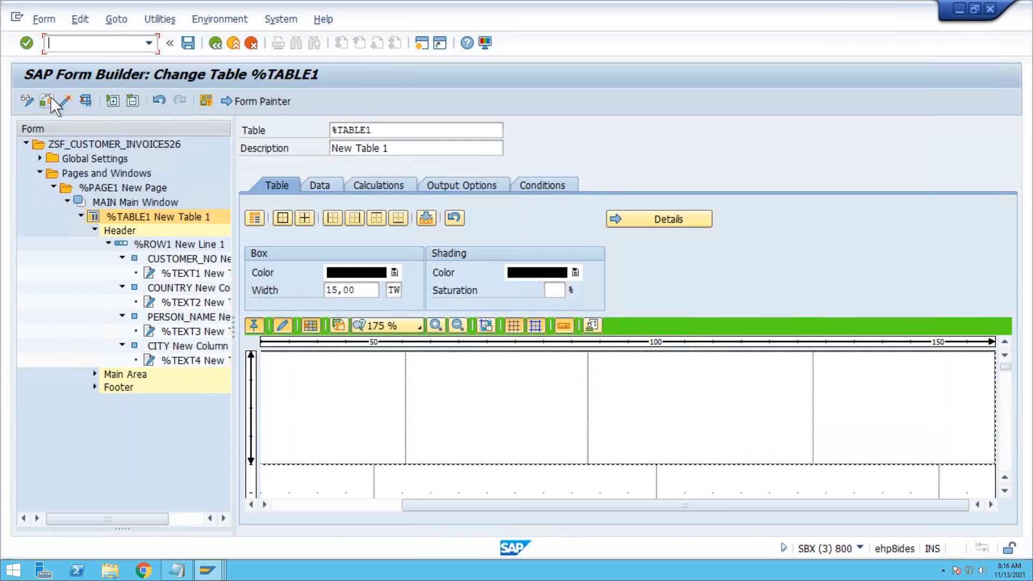
{"action": "left_click", "coordinate": [65, 101]}
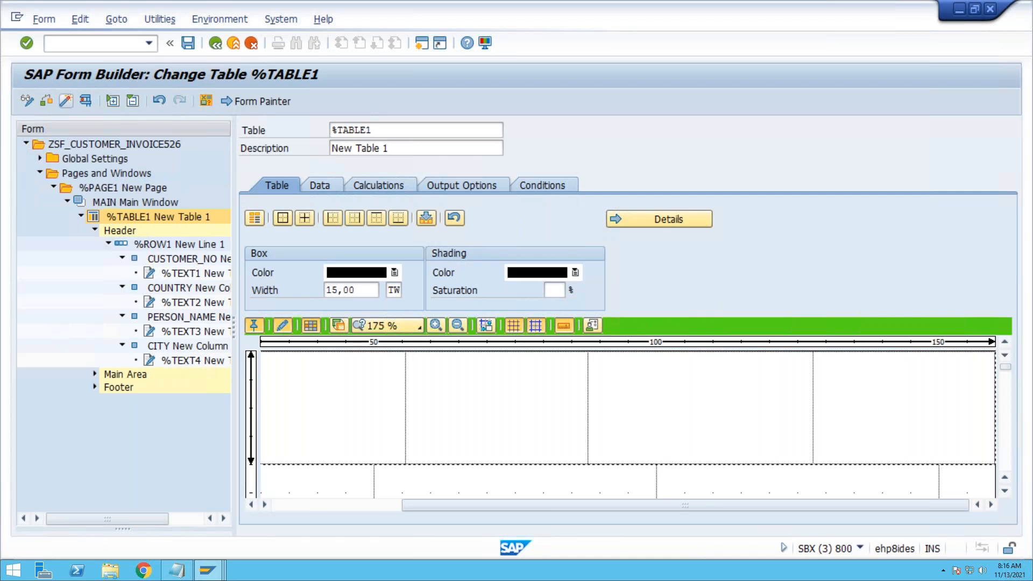
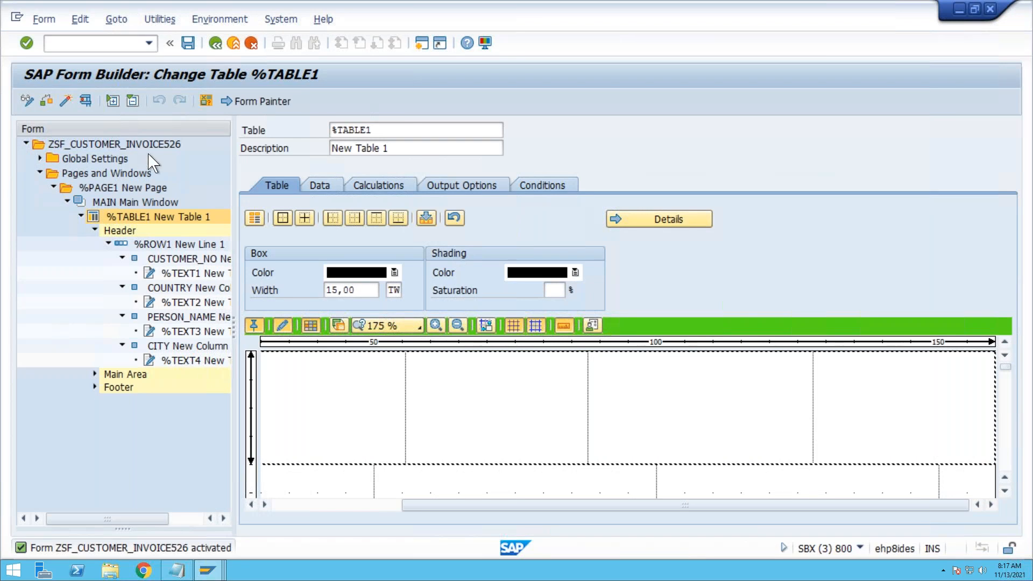
Test-run the form's generated function module and show the print preview for output device LP01.
{"action": "left_click", "coordinate": [87, 92]}
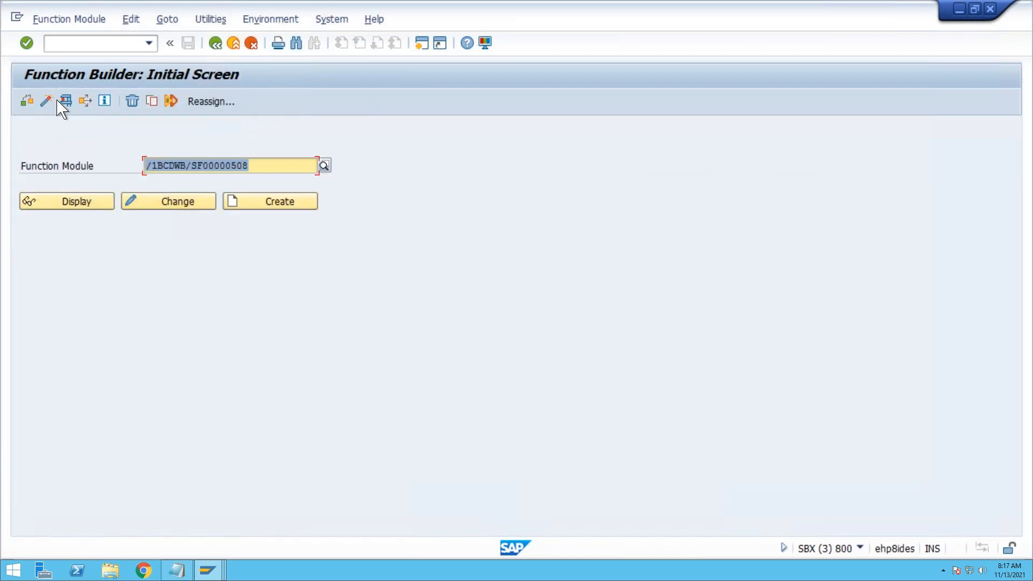
{"action": "left_click", "coordinate": [65, 101]}
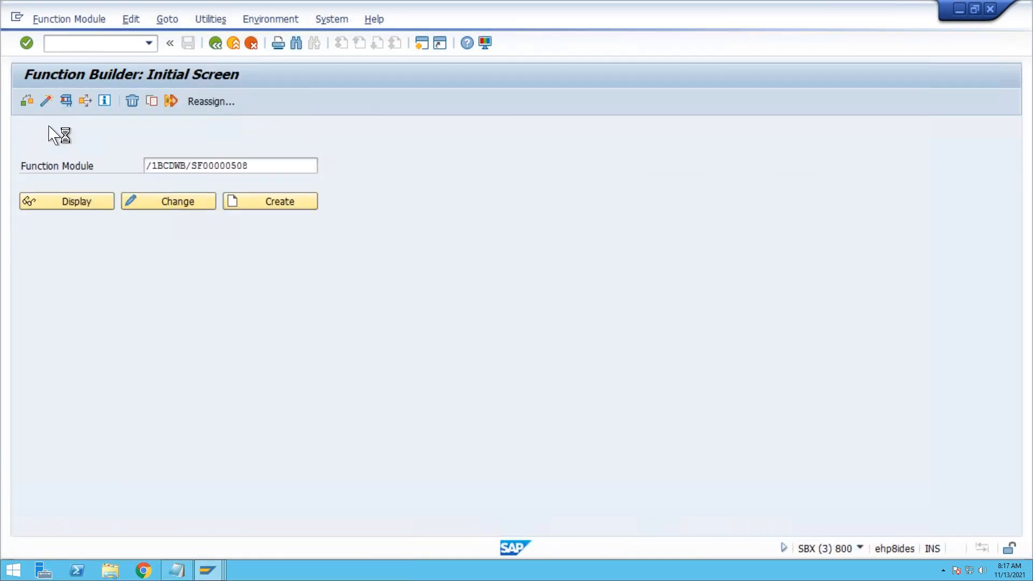
{"action": "left_click", "coordinate": [26, 100]}
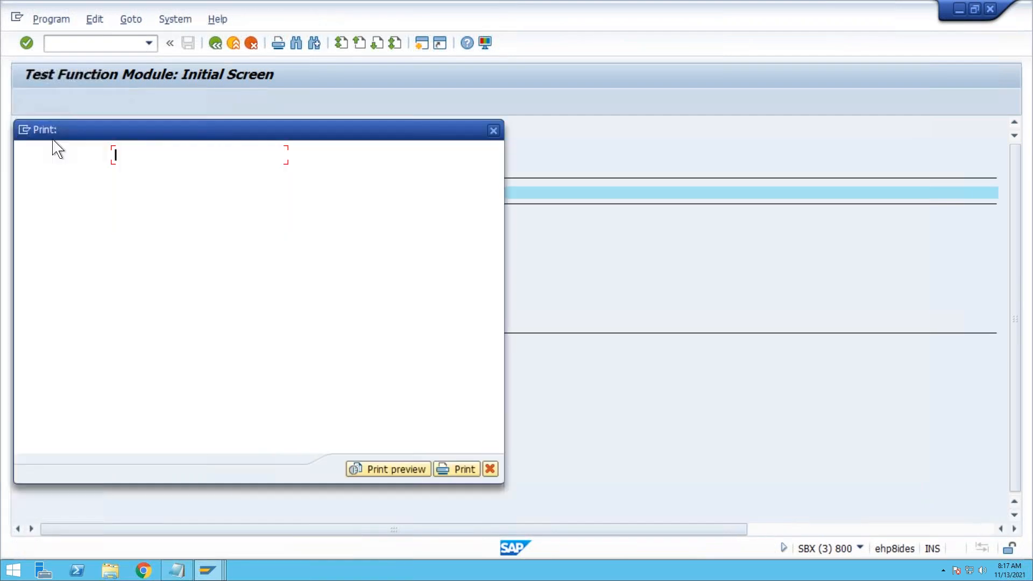
{"action": "key", "text": "Down"}
{"action": "key", "text": "Return"}
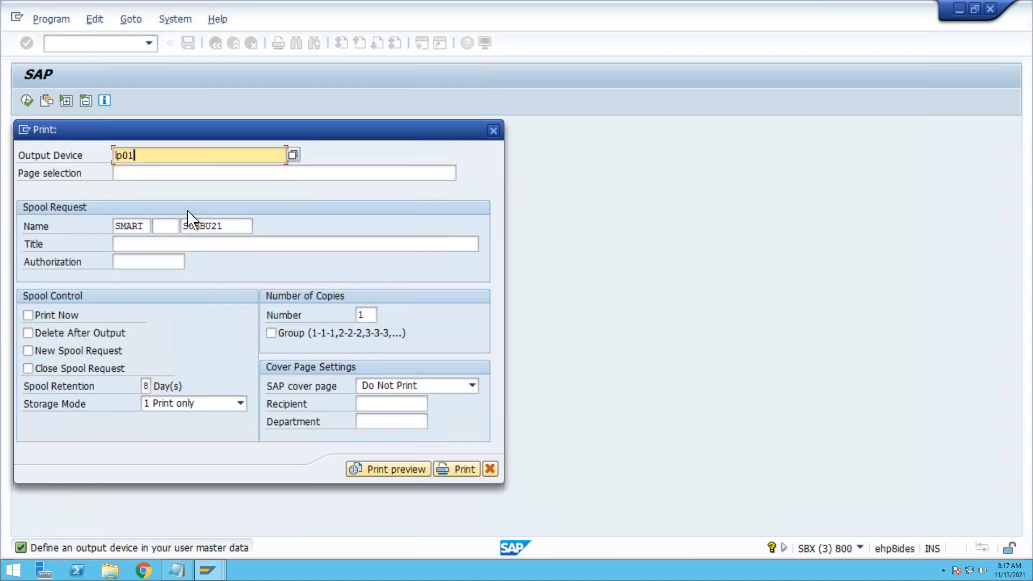
{"action": "left_click", "coordinate": [376, 475]}
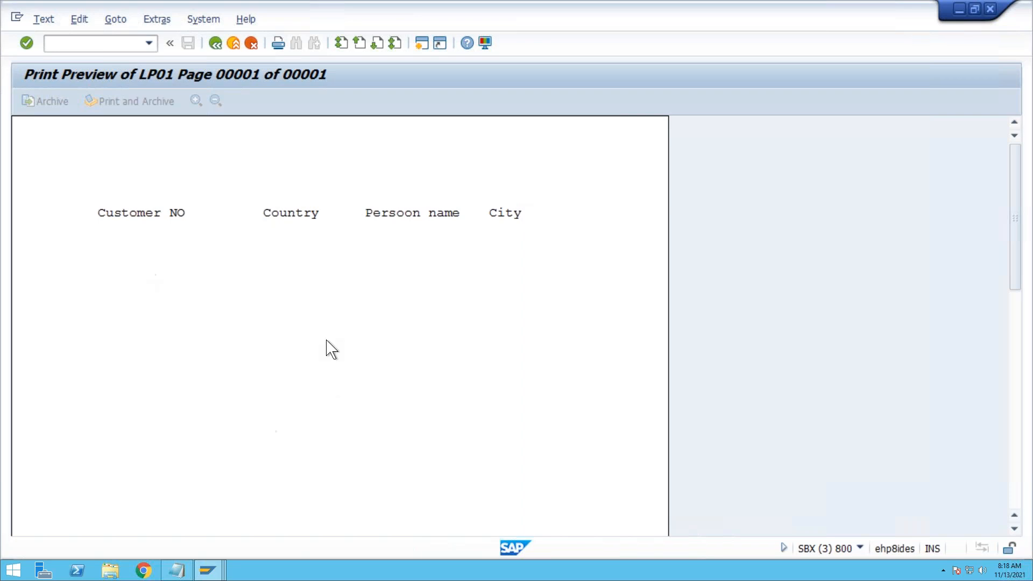
Leave the print preview, test result and Function Builder to return to %TABLE1 in the form.
{"action": "left_click", "coordinate": [217, 44]}
{"action": "left_click", "coordinate": [215, 43]}
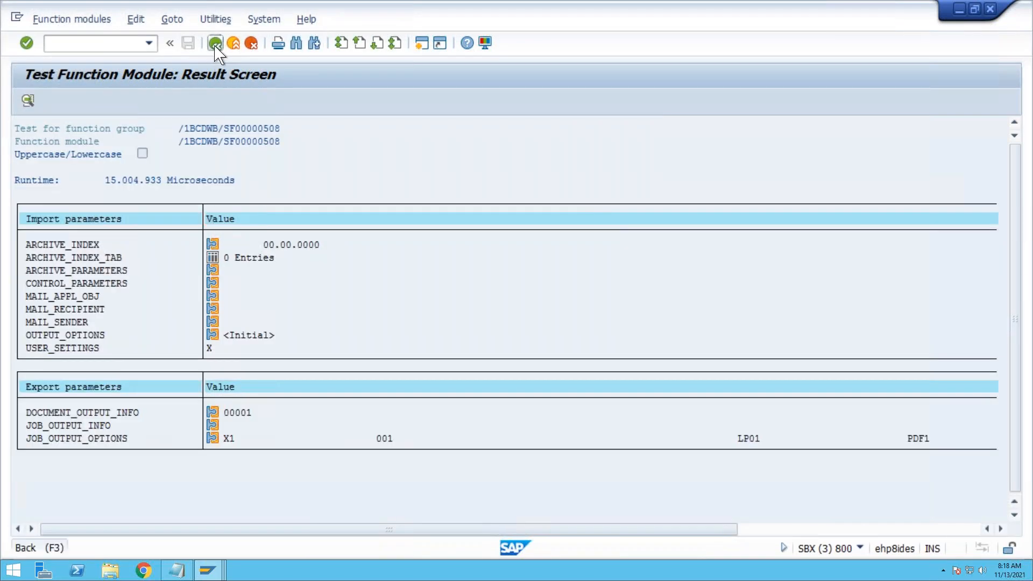
{"action": "left_click", "coordinate": [216, 43]}
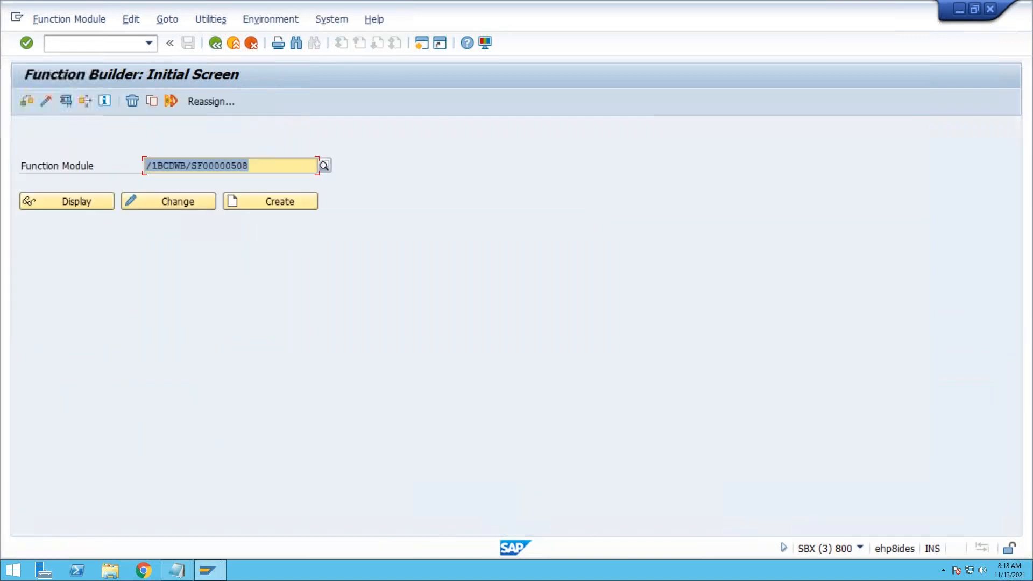
{"action": "left_click", "coordinate": [216, 43]}
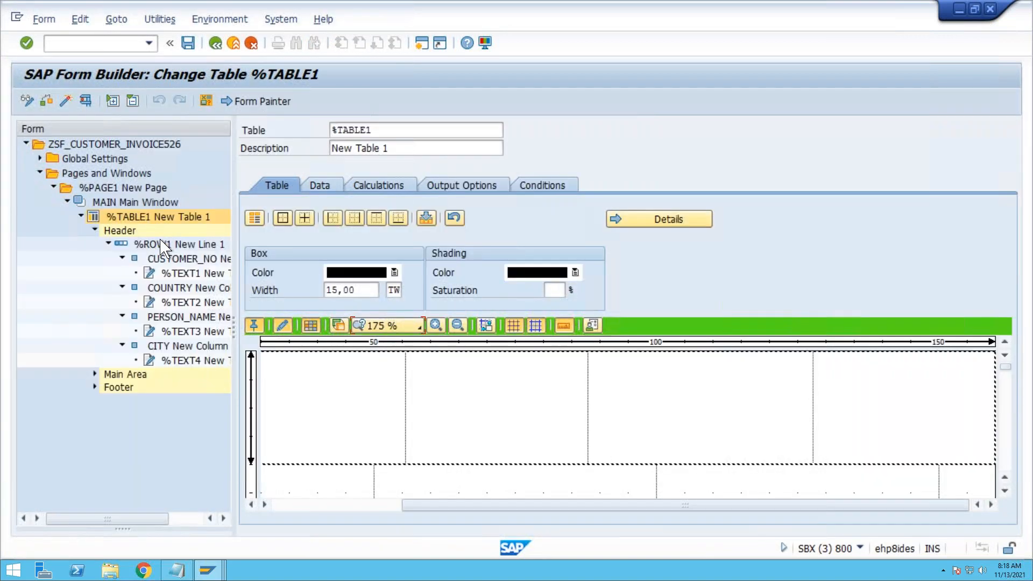
Create a table line in %TABLE1's Main Area and assign it line type %LTYPE1.
{"action": "left_click", "coordinate": [94, 231]}
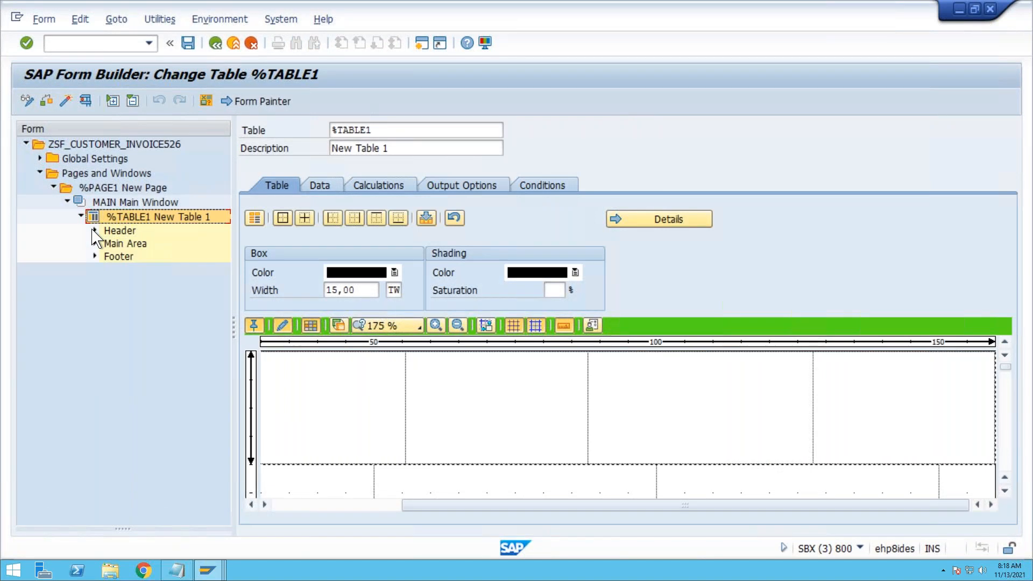
{"action": "right_click", "coordinate": [141, 248]}
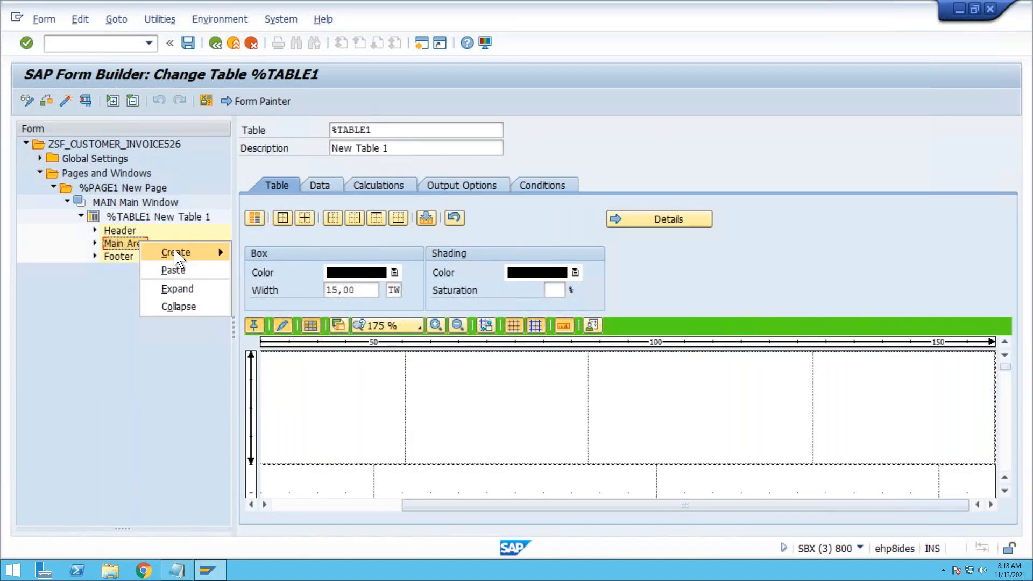
{"action": "mouse_move", "coordinate": [177, 258]}
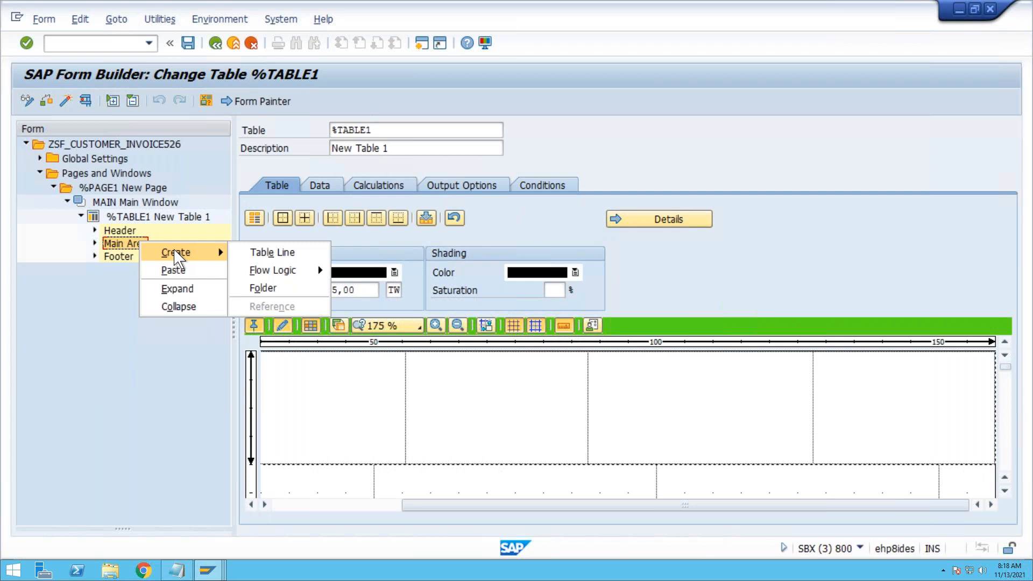
{"action": "left_click", "coordinate": [252, 258]}
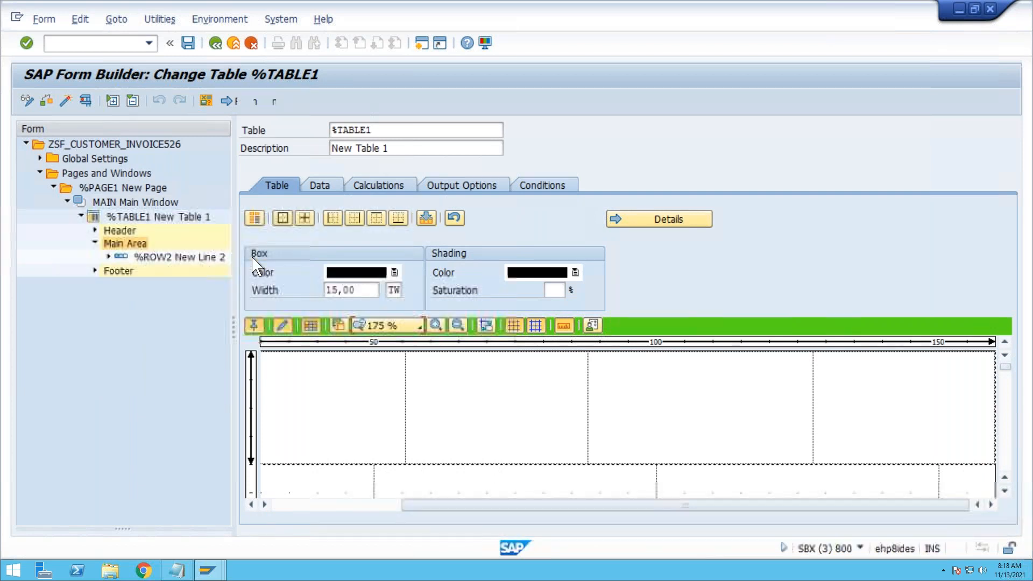
{"action": "left_click", "coordinate": [487, 291]}
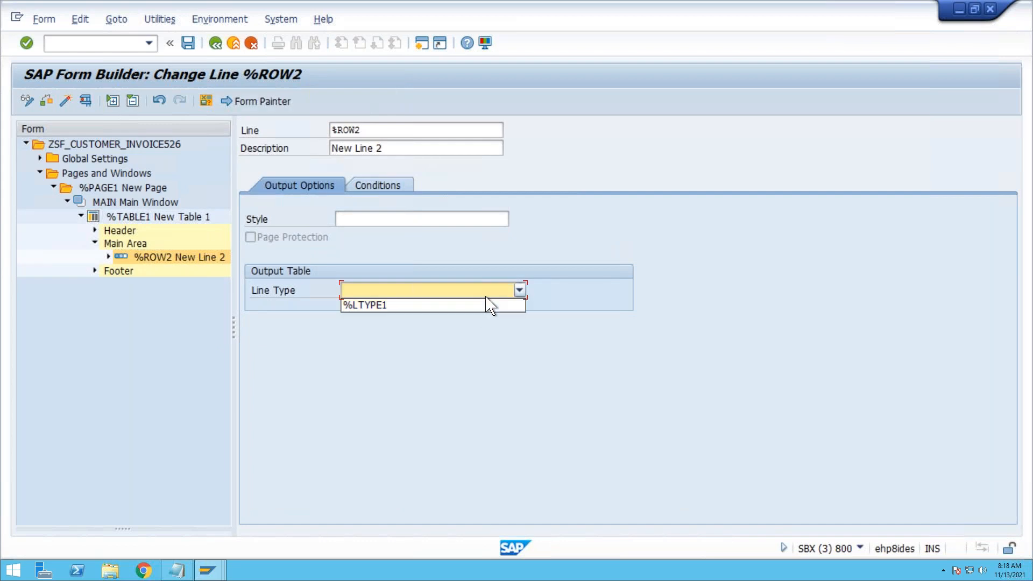
{"action": "left_click", "coordinate": [483, 304]}
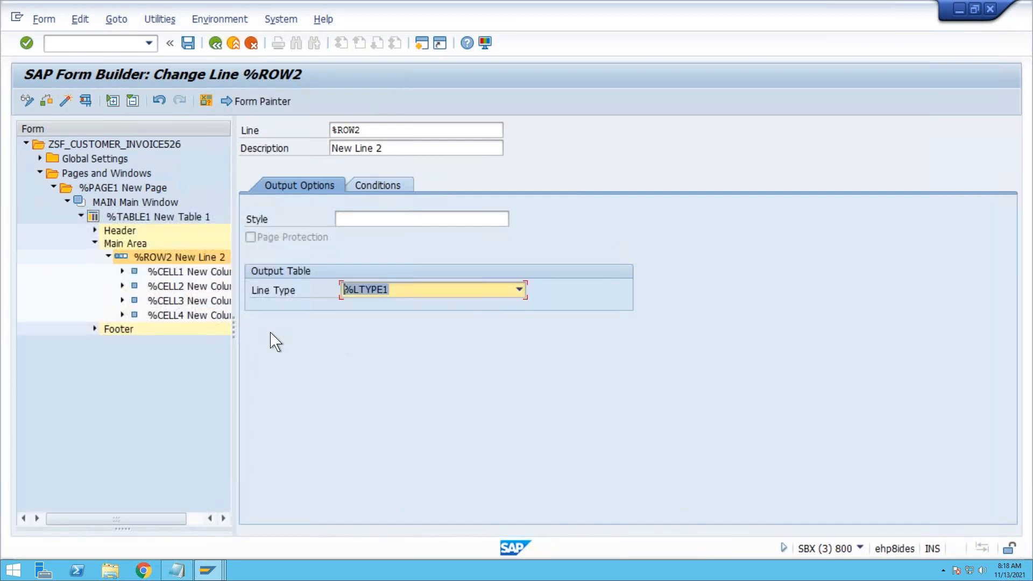
Create a text node in %CELL1 of the Main Area line.
{"action": "right_click", "coordinate": [169, 269]}
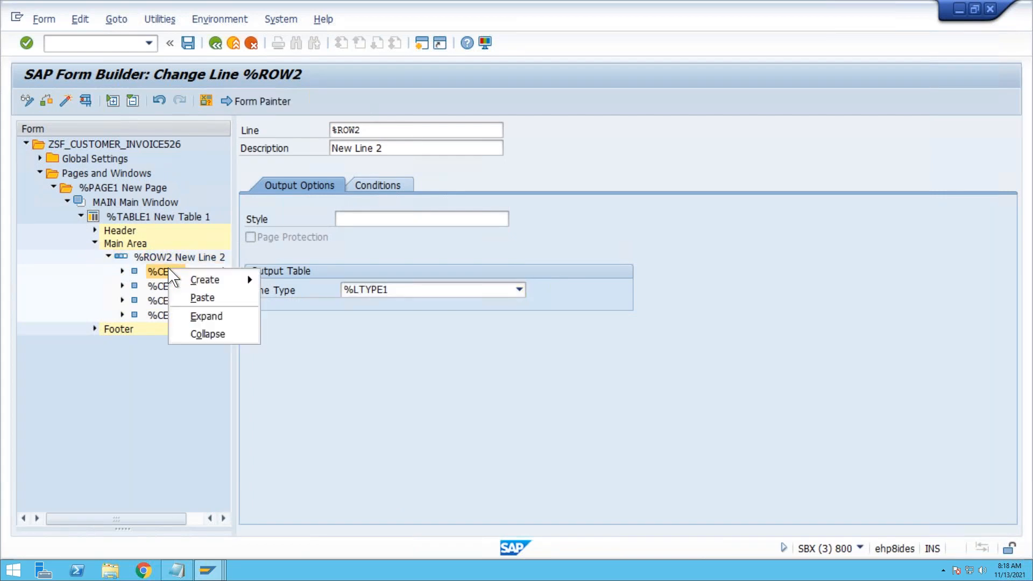
{"action": "mouse_move", "coordinate": [197, 280]}
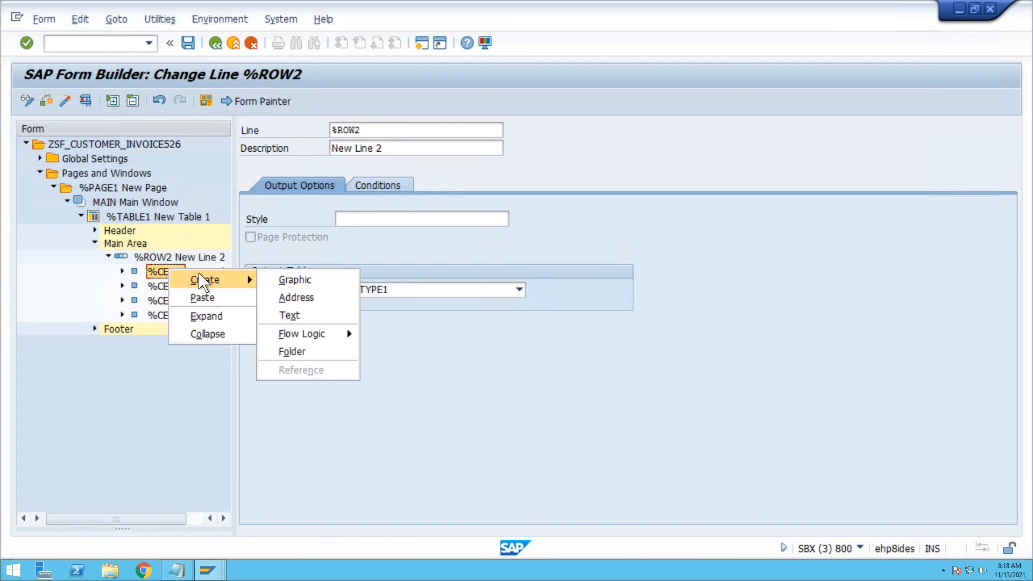
{"action": "left_click", "coordinate": [298, 318]}
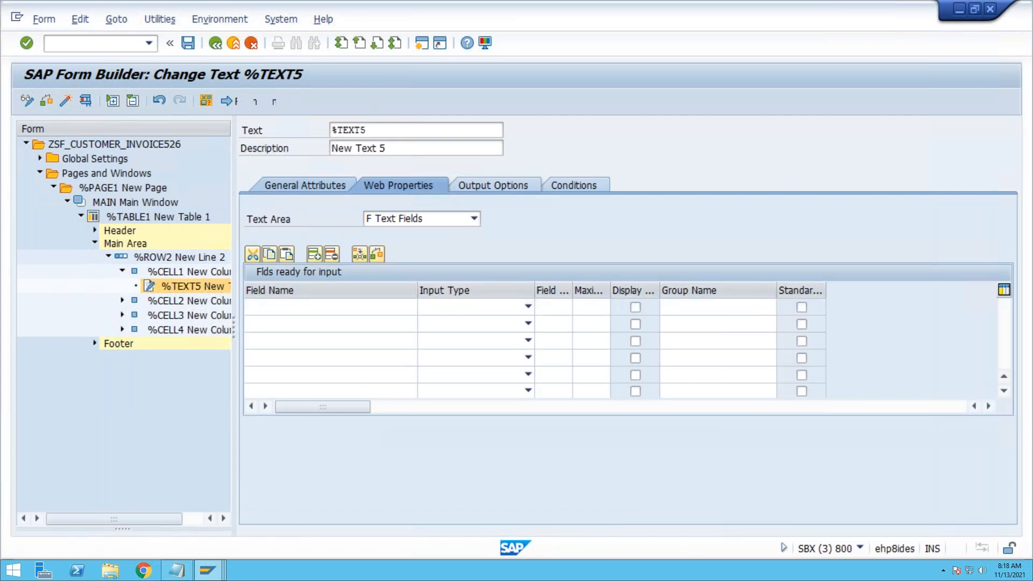
Insert the field &wa_na1-kunnr& into the text element under %CELL1.
{"action": "left_click", "coordinate": [291, 186]}
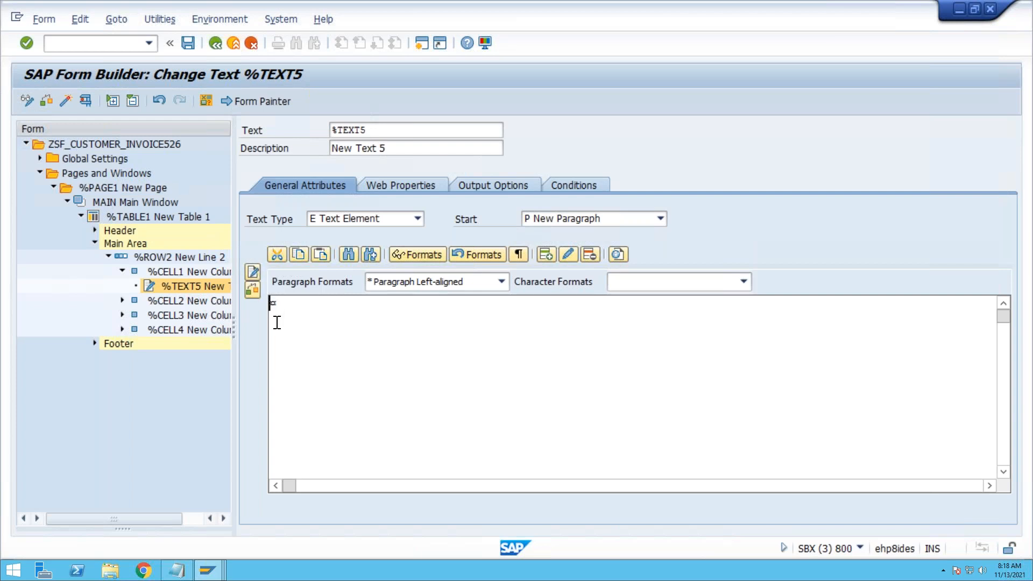
{"action": "left_click", "coordinate": [545, 259]}
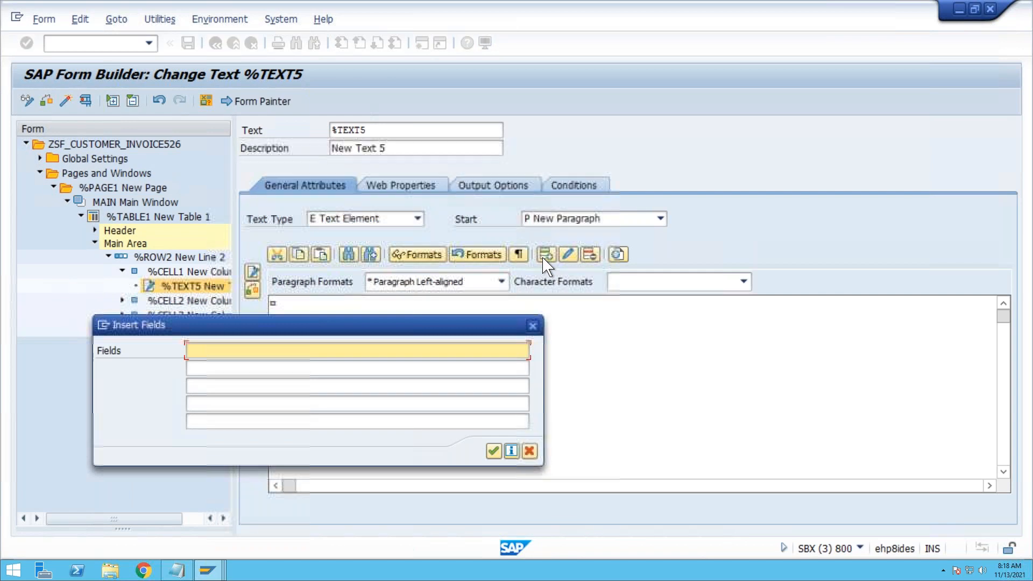
{"action": "type", "text": "wa_na1-kunnr"}
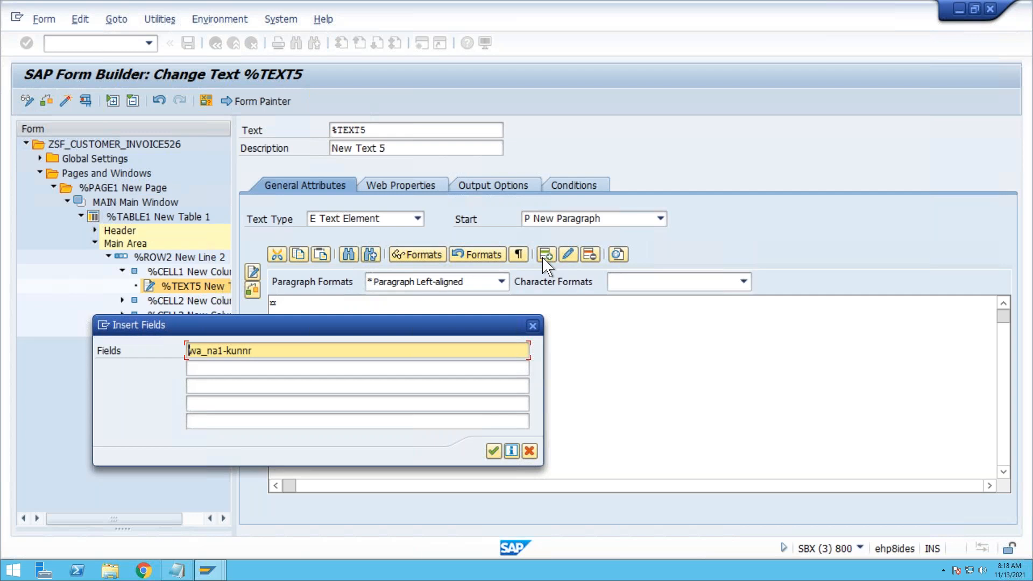
{"action": "type", "text": "&"}
{"action": "key", "text": "End"}
{"action": "type", "text": "&"}
{"action": "left_click", "coordinate": [493, 452]}
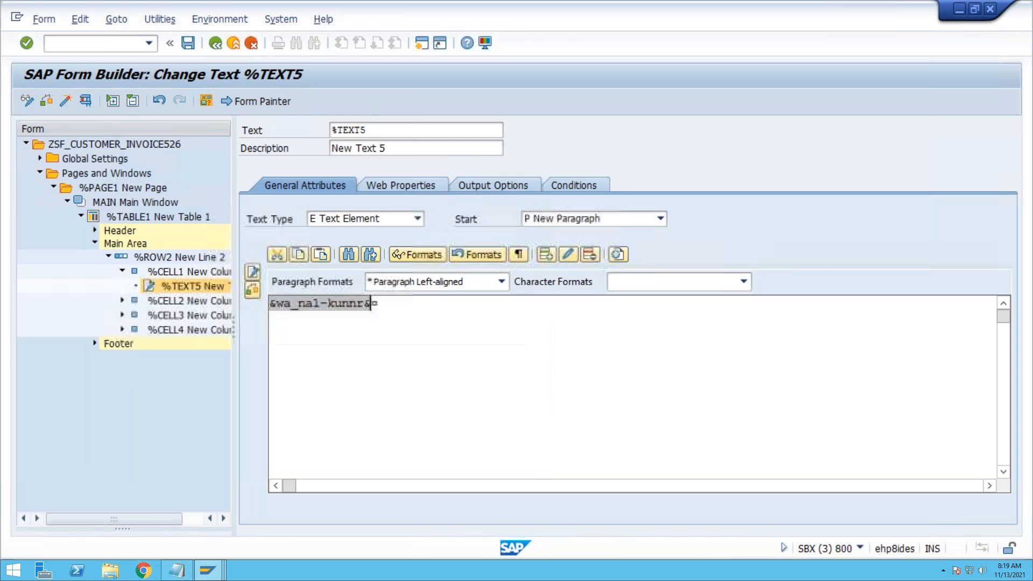
Create a text node in %CELL2 of the Main Area line.
{"action": "right_click", "coordinate": [178, 301]}
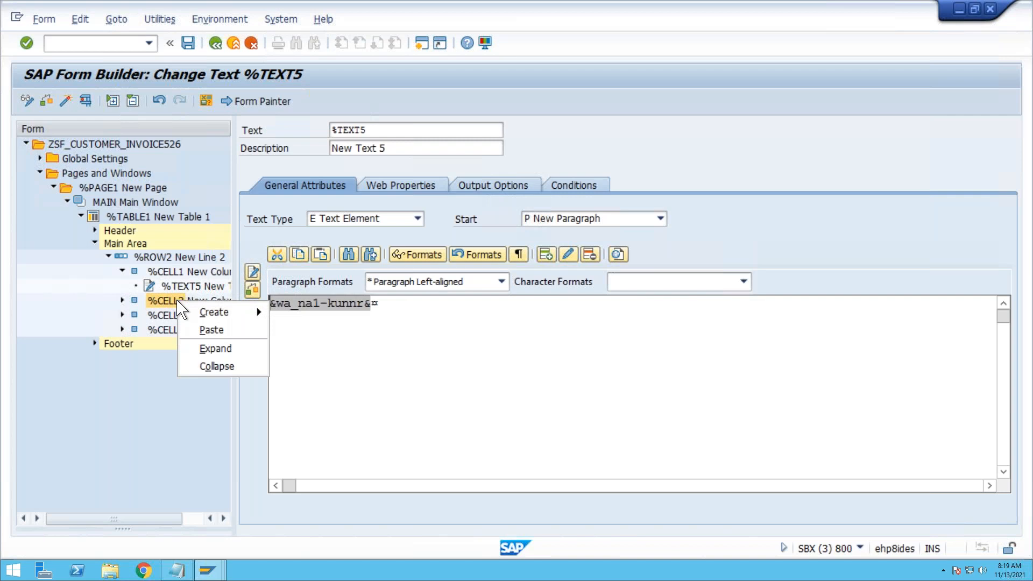
{"action": "mouse_move", "coordinate": [250, 311]}
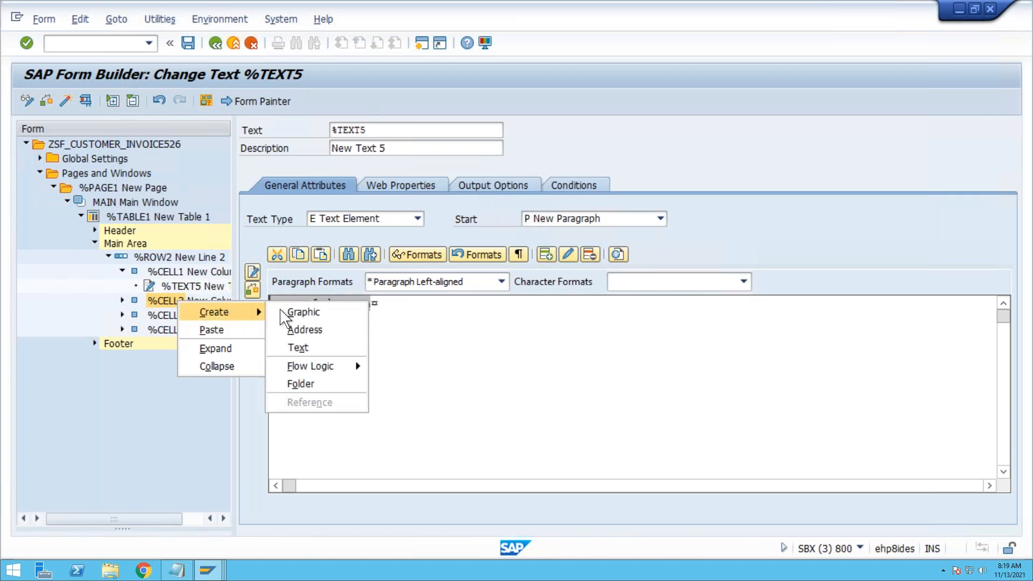
{"action": "left_click", "coordinate": [297, 348]}
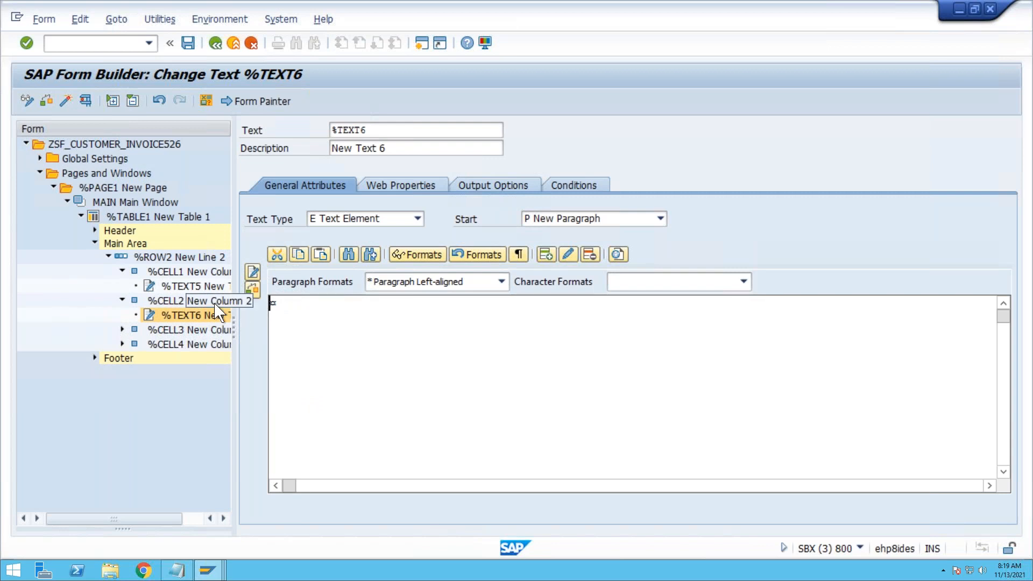
Remove the misspelled field from the text under %CELL1 and insert &WA_KNA1-KUNNR& in its place.
{"action": "left_click", "coordinate": [198, 300]}
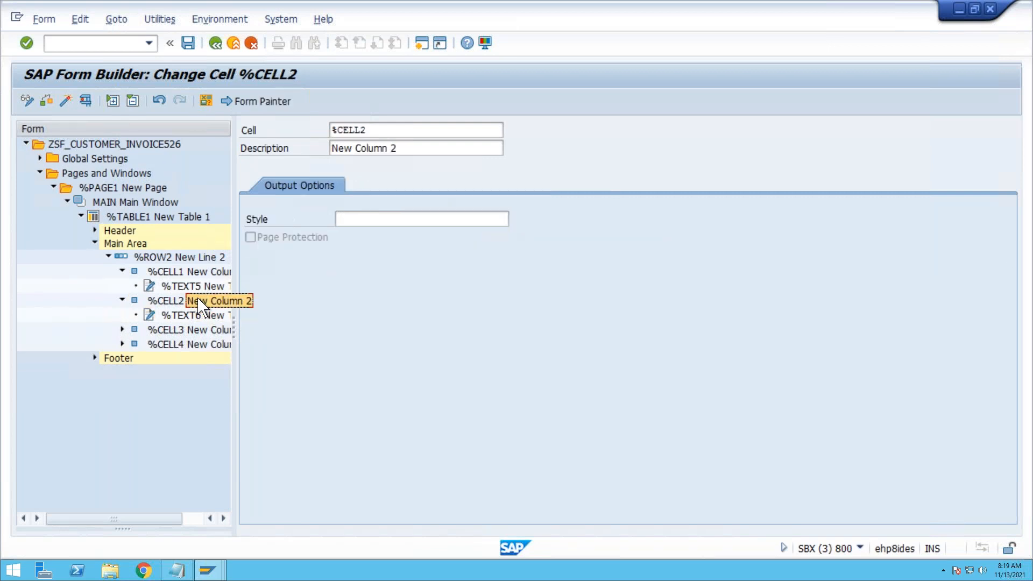
{"action": "left_click", "coordinate": [184, 290]}
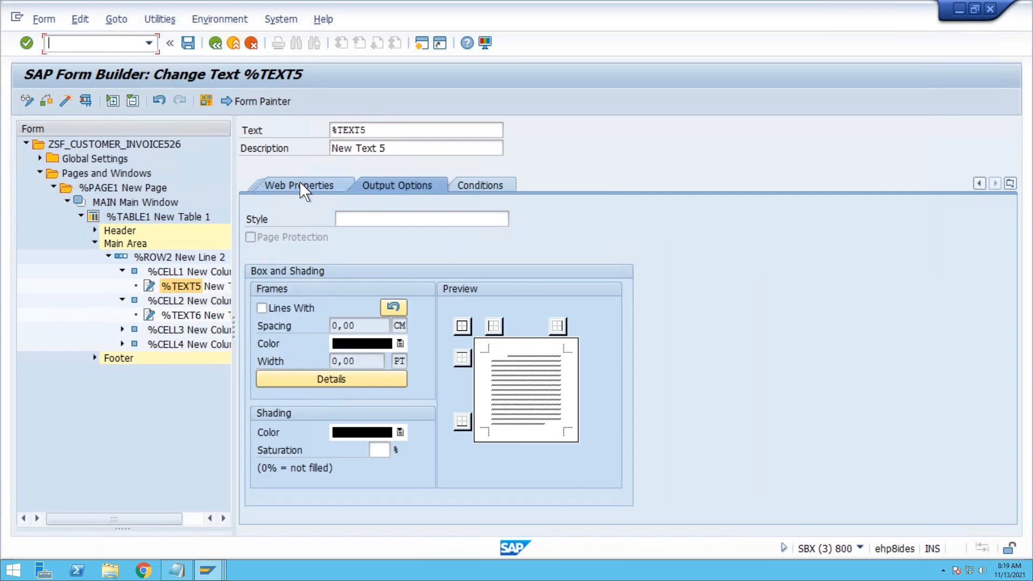
{"action": "left_click", "coordinate": [300, 185]}
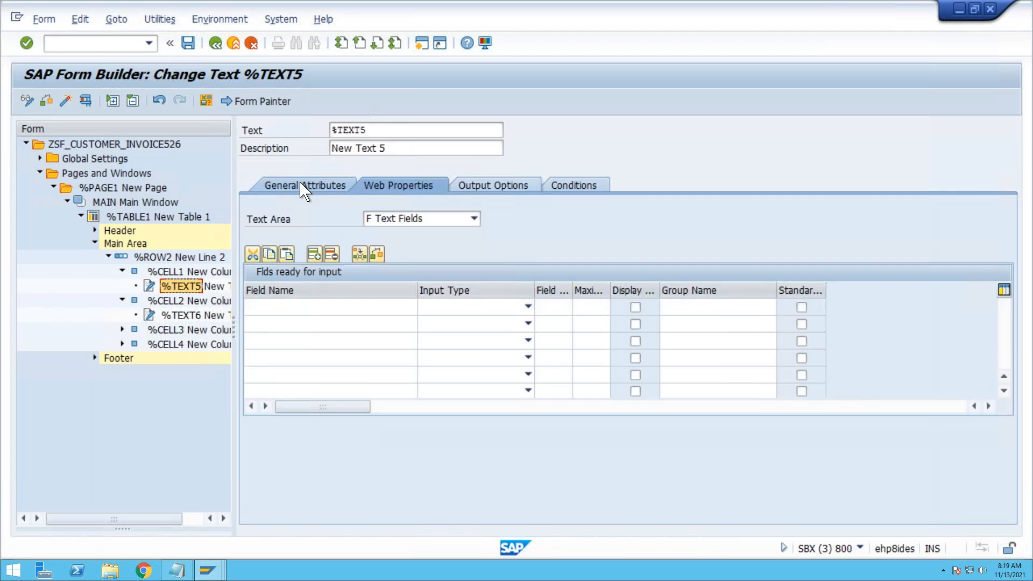
{"action": "left_click", "coordinate": [305, 186]}
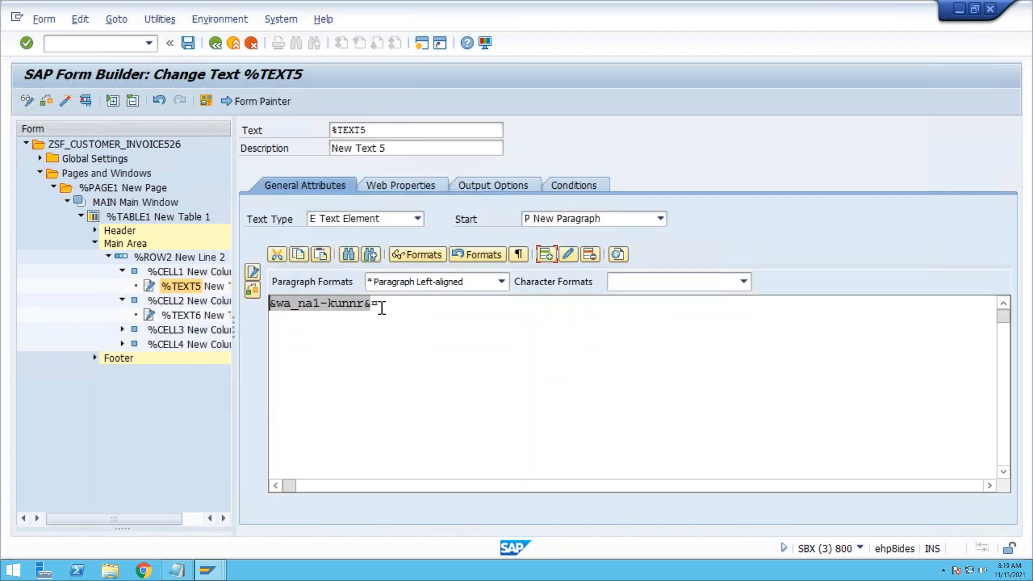
{"action": "left_click", "coordinate": [590, 256]}
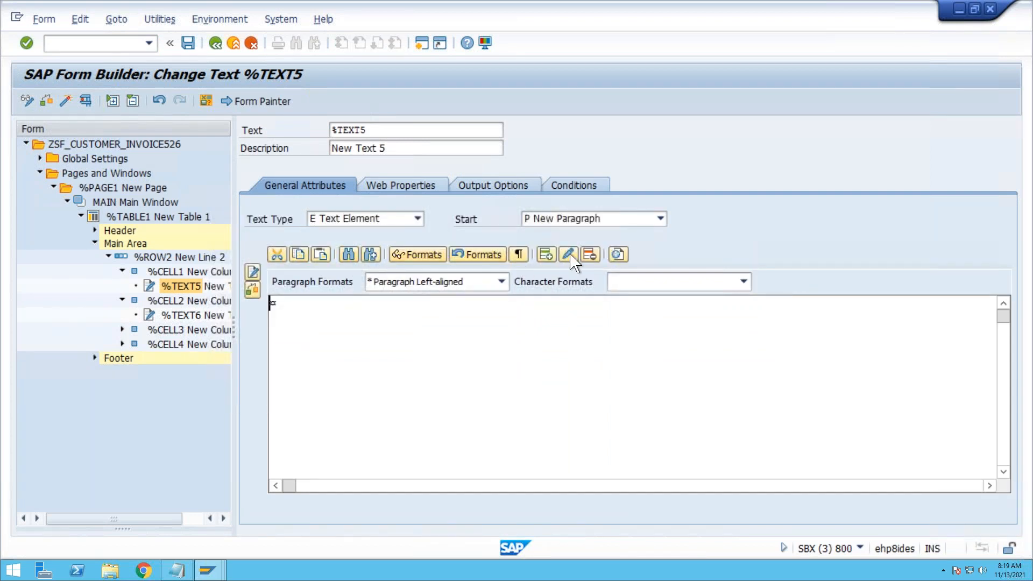
{"action": "left_click", "coordinate": [547, 255]}
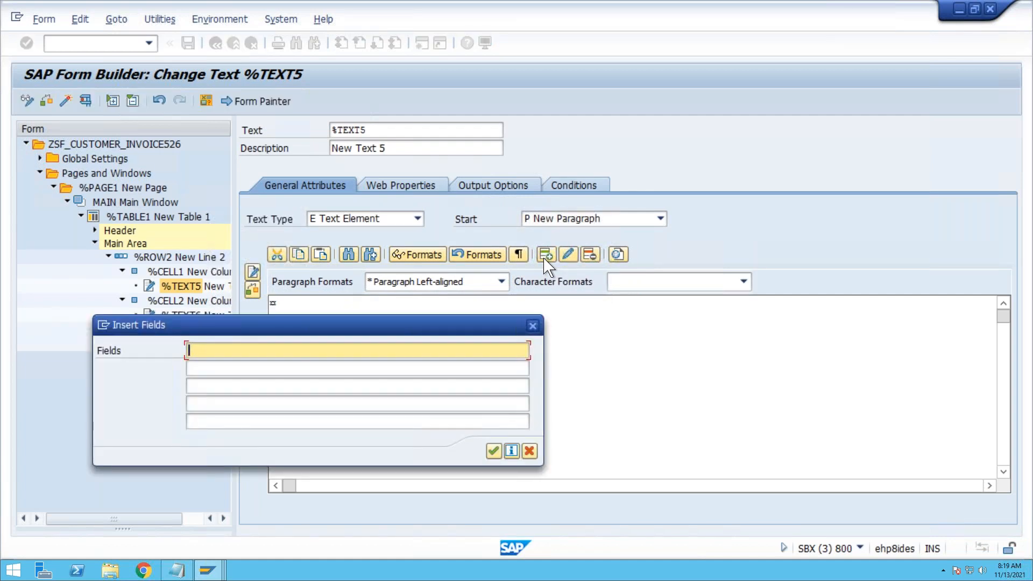
{"action": "type", "text": "&WA_KNA1-KUNNR&"}
{"action": "key", "text": "Return"}
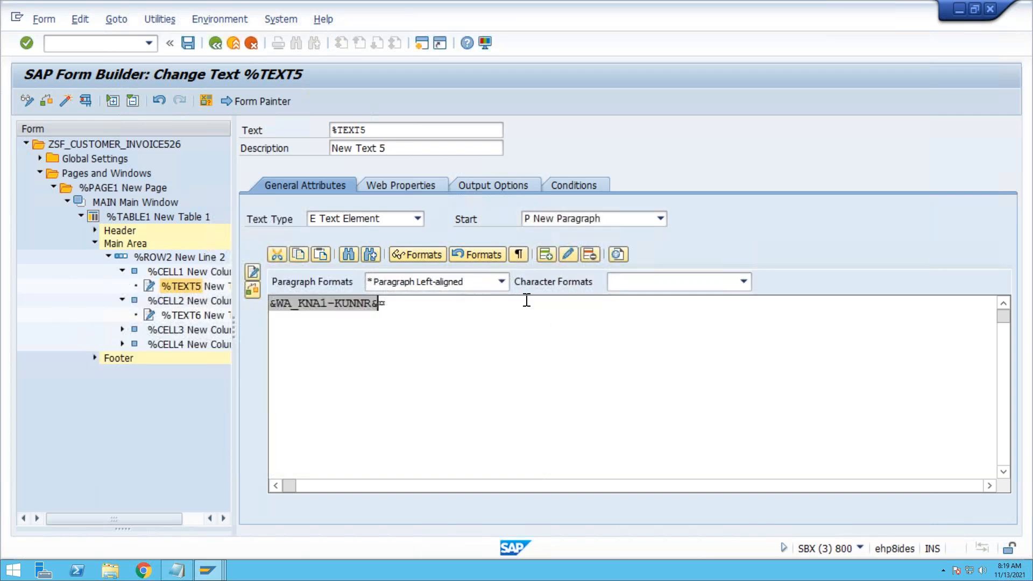
Insert the field &WA_KNA1-LAND1& into the text element under %CELL2 of the Main Area line.
{"action": "left_click", "coordinate": [190, 318]}
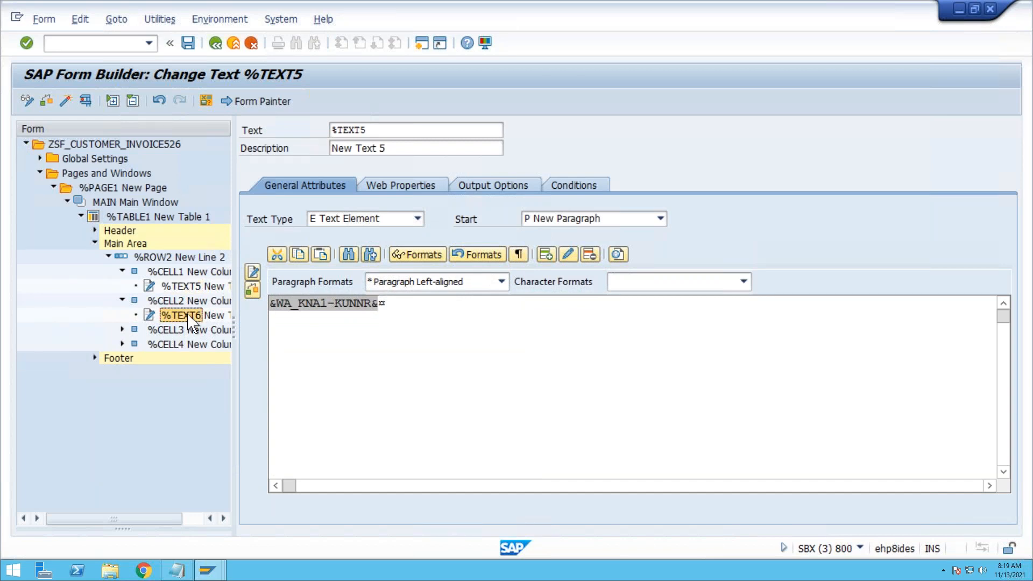
{"action": "left_click", "coordinate": [546, 255]}
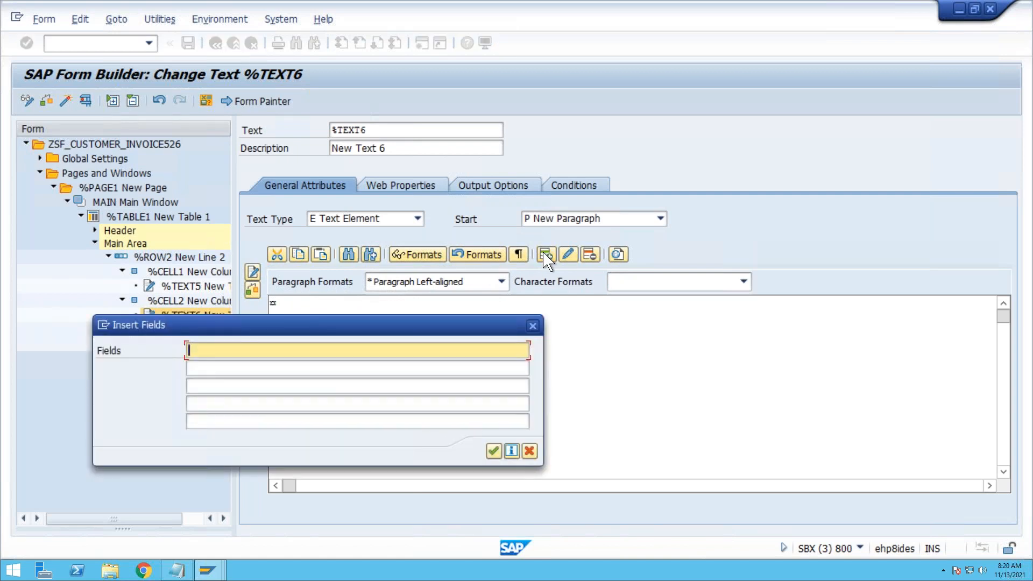
{"action": "type", "text": "&WA_KNA1-LAND1"}
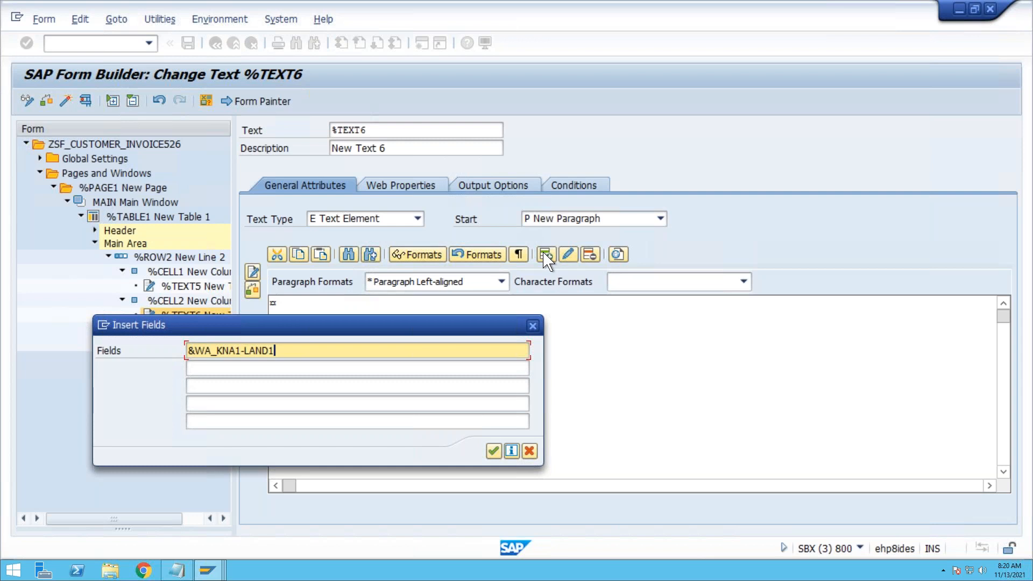
{"action": "type", "text": "&"}
{"action": "key", "text": "Return"}
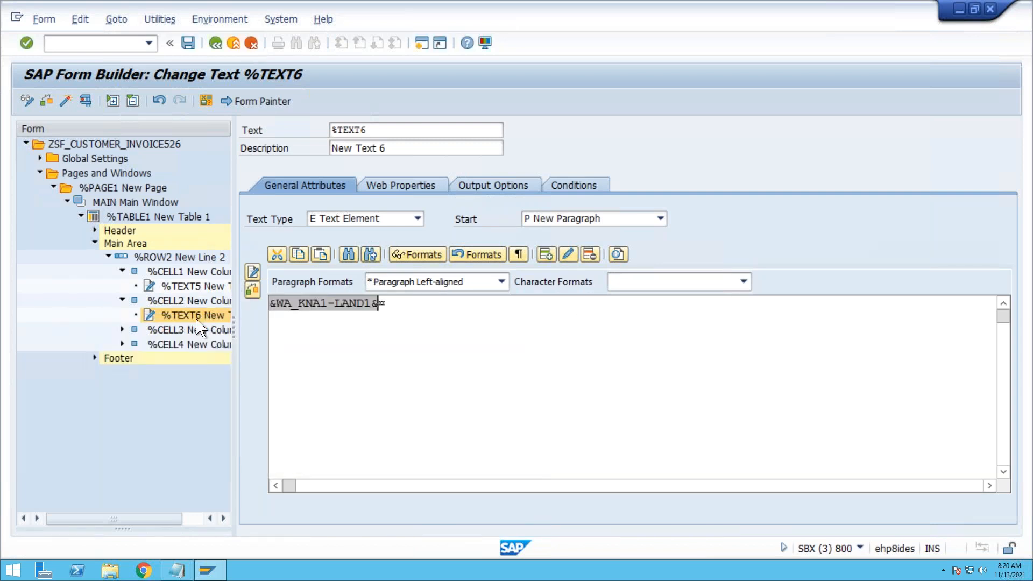
Create a text node in %CELL3 of the Main Area line.
{"action": "left_click", "coordinate": [169, 326]}
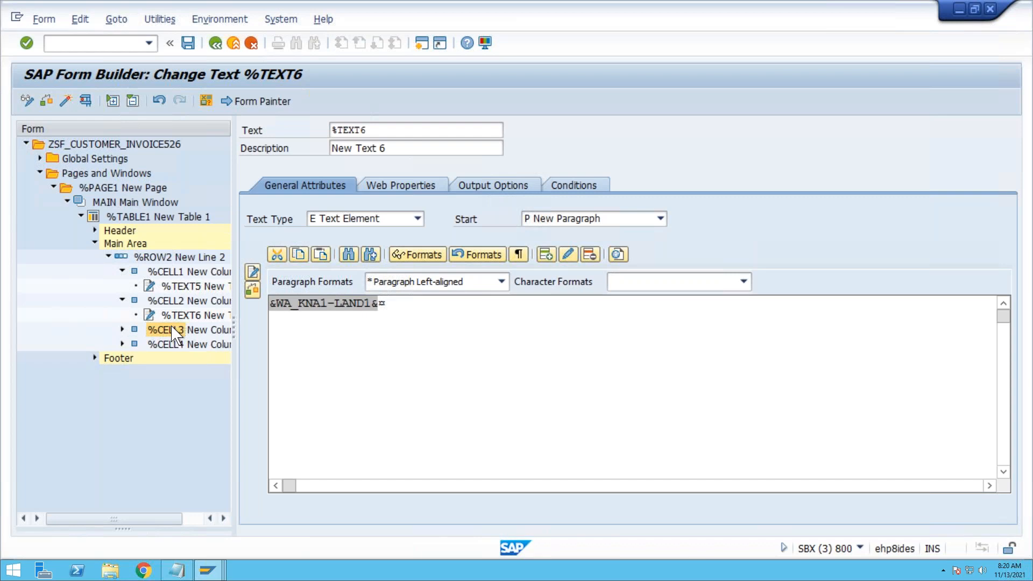
{"action": "right_click", "coordinate": [174, 331]}
{"action": "mouse_move", "coordinate": [216, 338]}
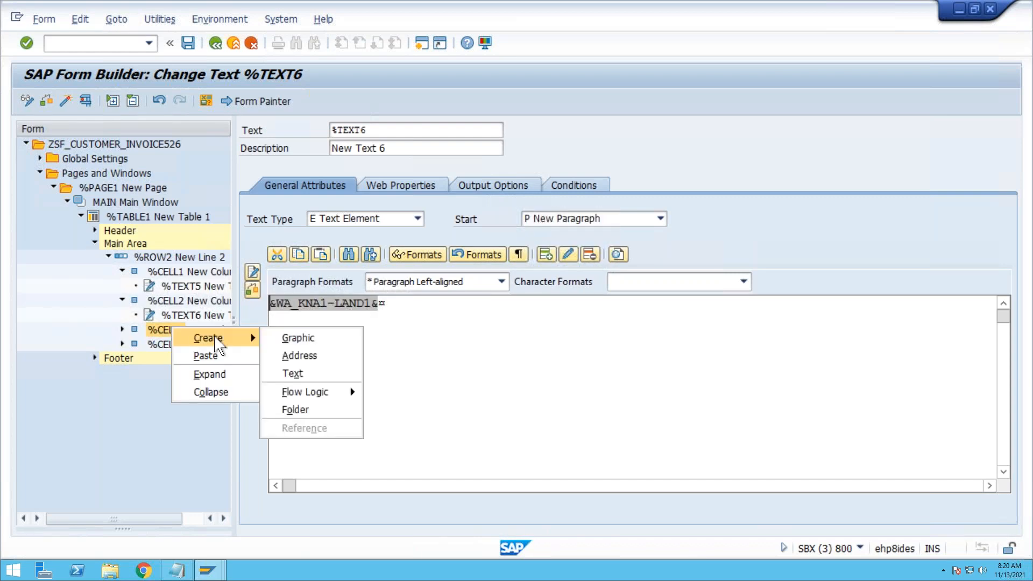
{"action": "left_click", "coordinate": [294, 375]}
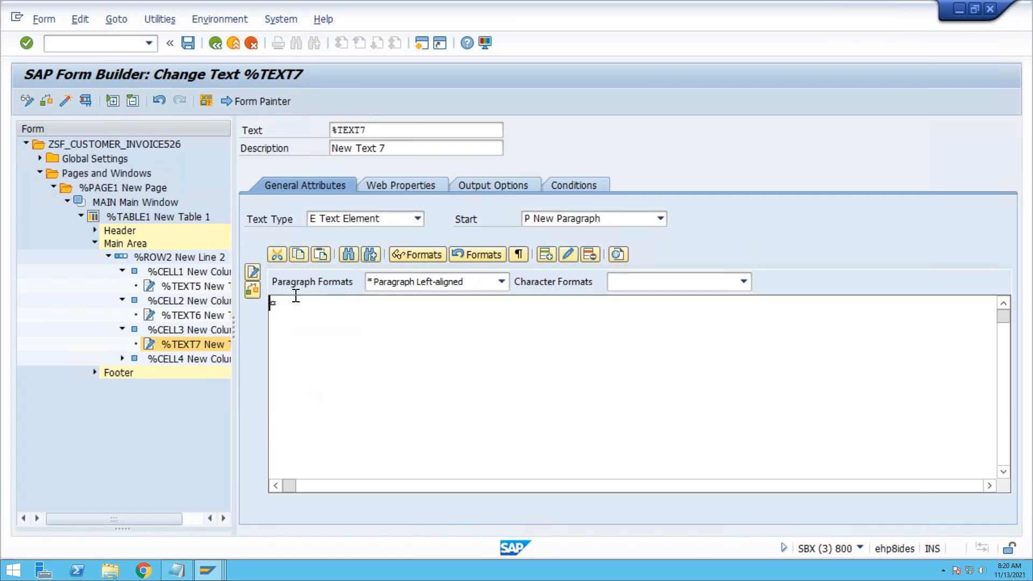
{"action": "left_click", "coordinate": [547, 254]}
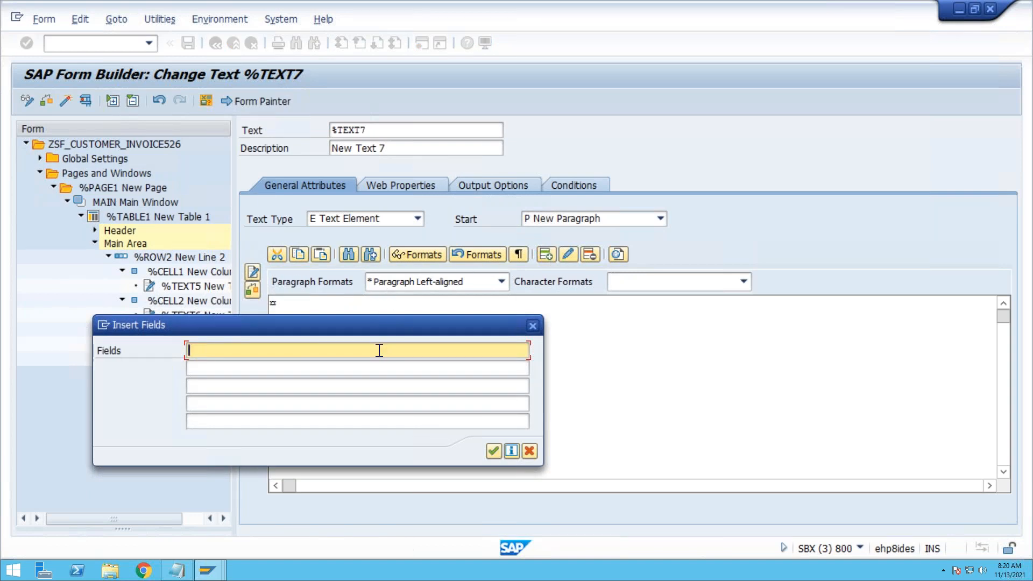
{"action": "type", "text": "&"}
{"action": "left_click", "coordinate": [533, 326]}
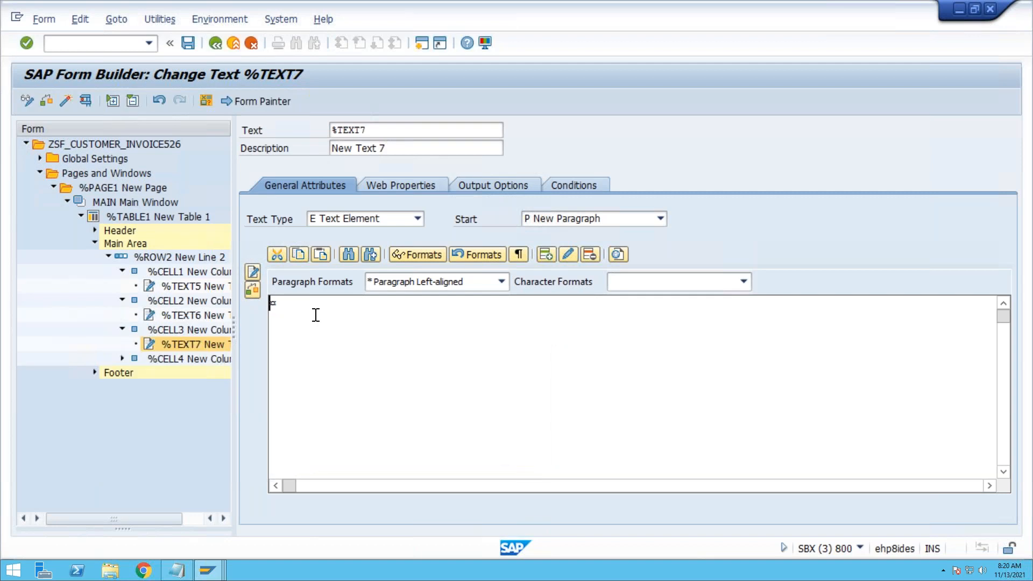
Check the header columns and existing cell texts, and insert the field &WA_KNA1-NAME1& into the text element under %CELL3.
{"action": "left_click", "coordinate": [95, 230]}
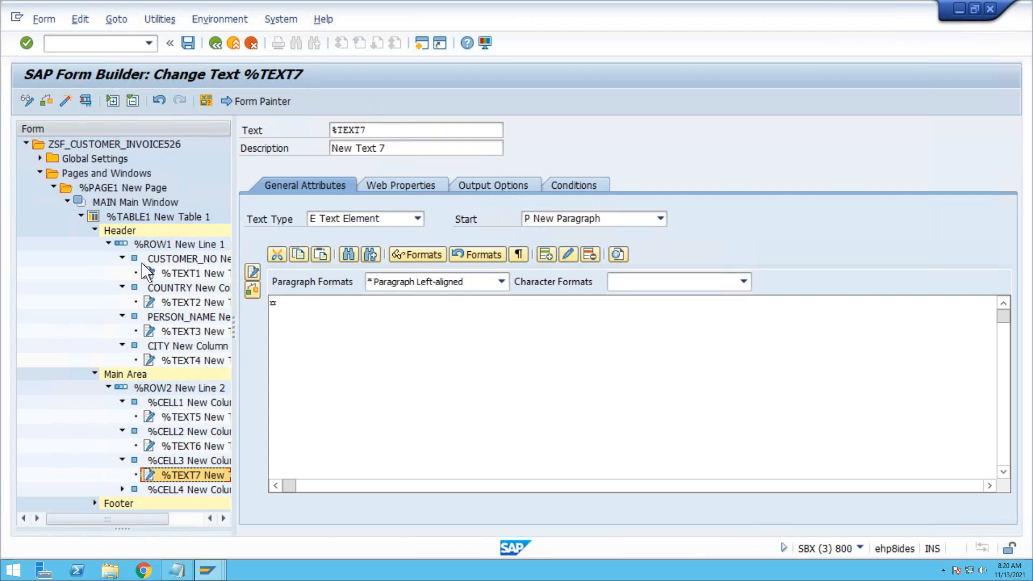
{"action": "left_click", "coordinate": [95, 231]}
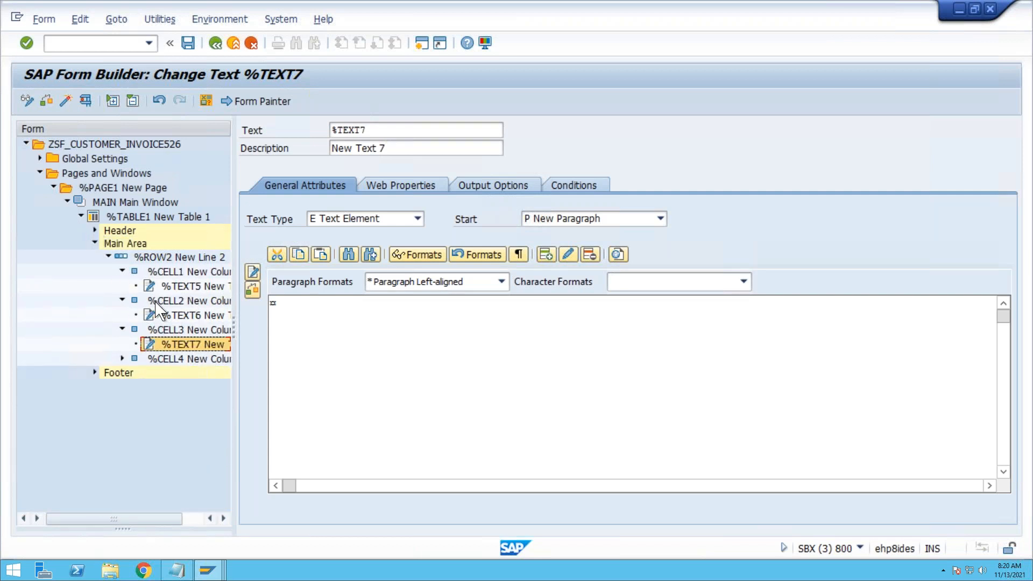
{"action": "left_click", "coordinate": [190, 291]}
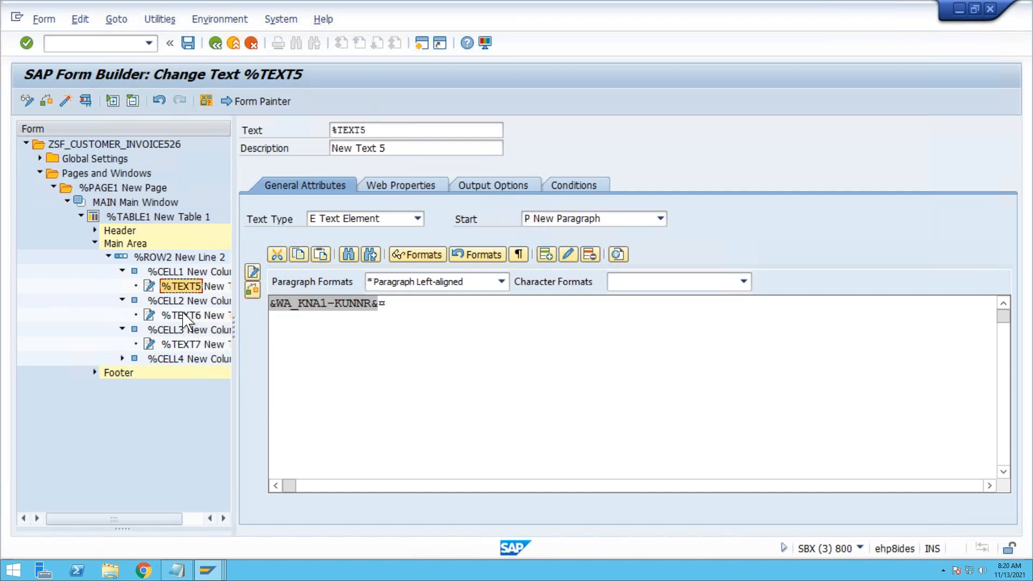
{"action": "left_click", "coordinate": [183, 314]}
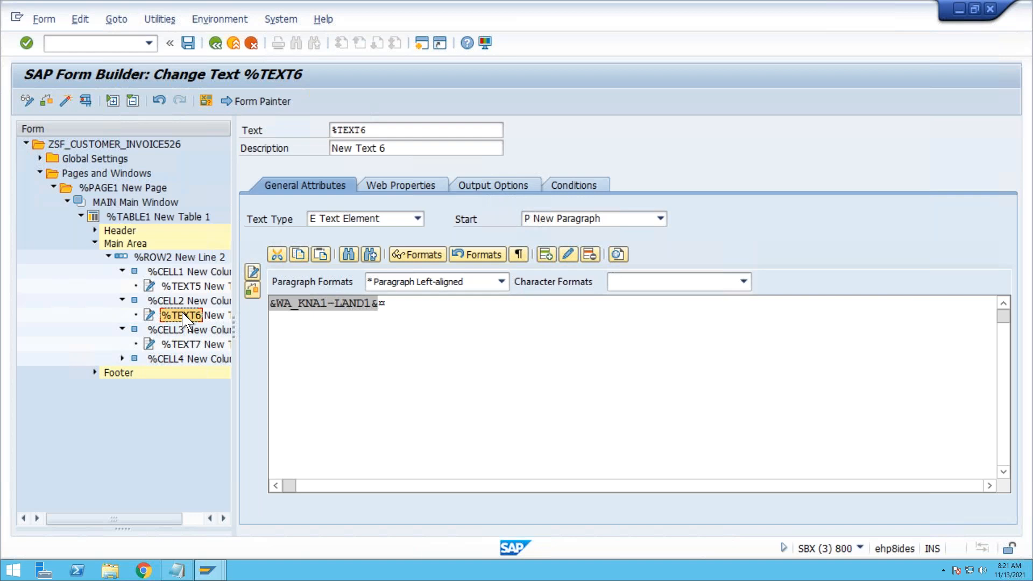
{"action": "left_click", "coordinate": [190, 344]}
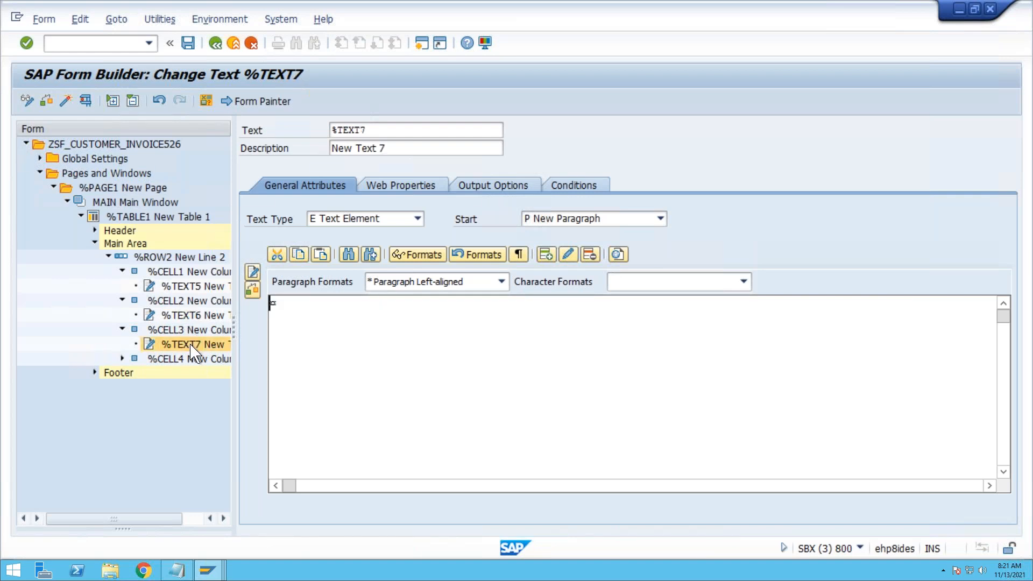
{"action": "left_click", "coordinate": [546, 255]}
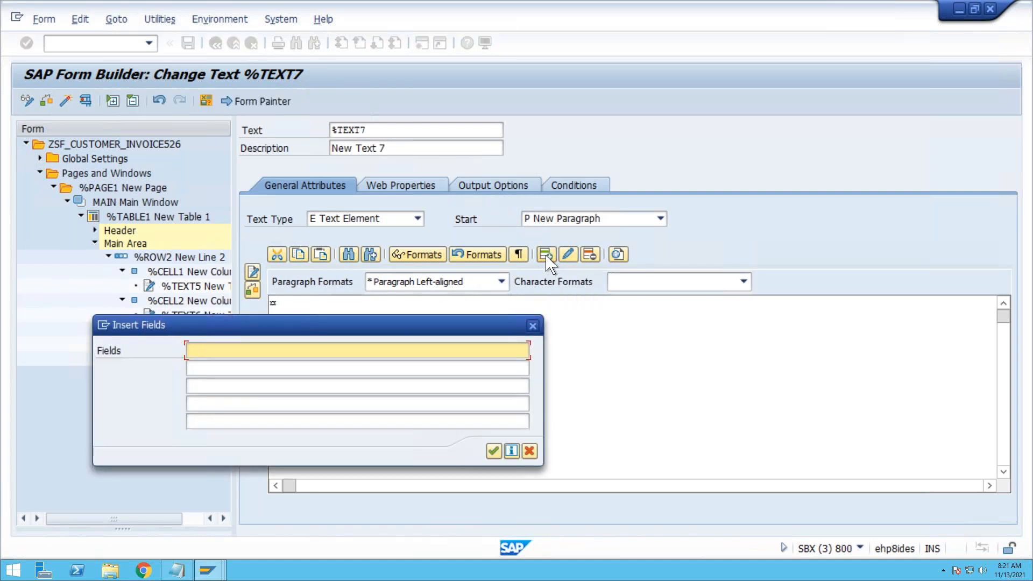
{"action": "type", "text": "&WA_KNA1-"}
{"action": "type", "text": "NAME"}
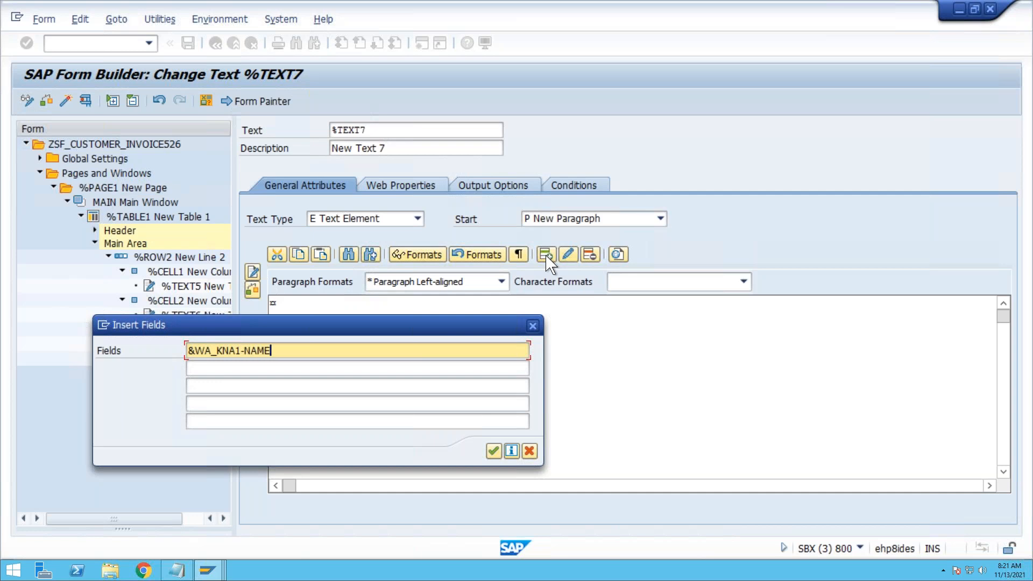
{"action": "type", "text": "1&"}
{"action": "key", "text": "Return"}
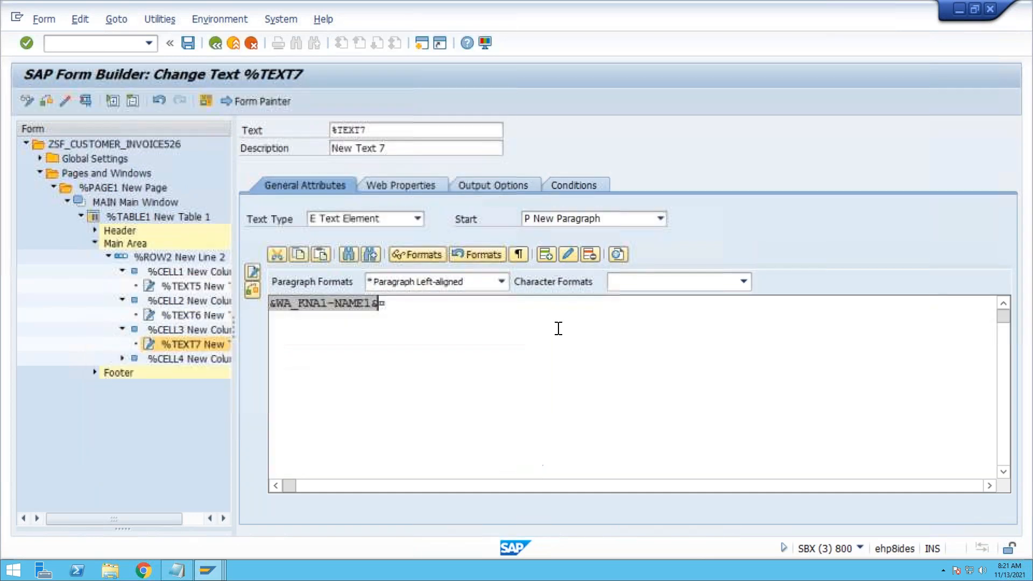
Create a text node in %CELL4 of the Main Area line.
{"action": "right_click", "coordinate": [175, 366]}
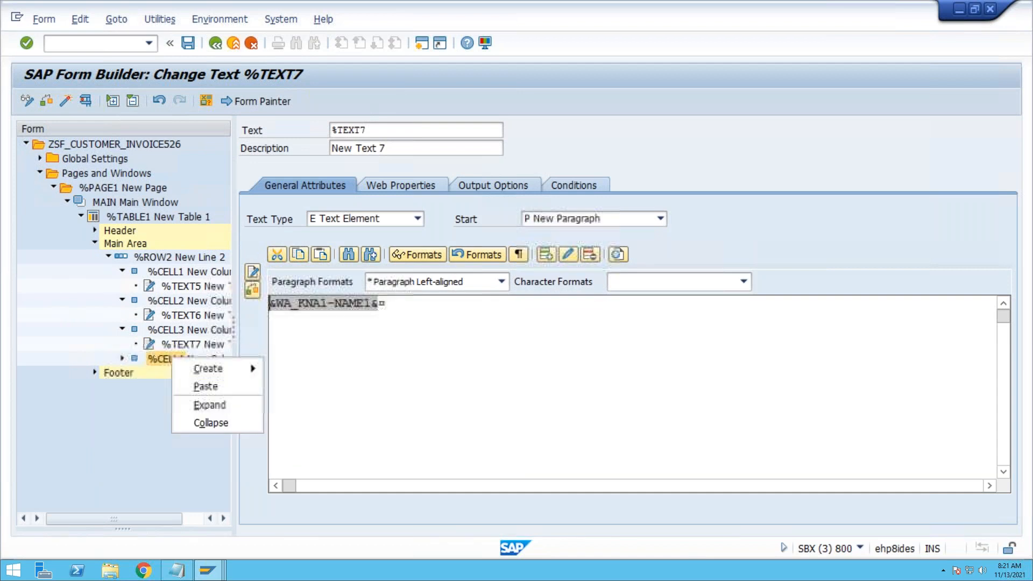
{"action": "mouse_move", "coordinate": [218, 370]}
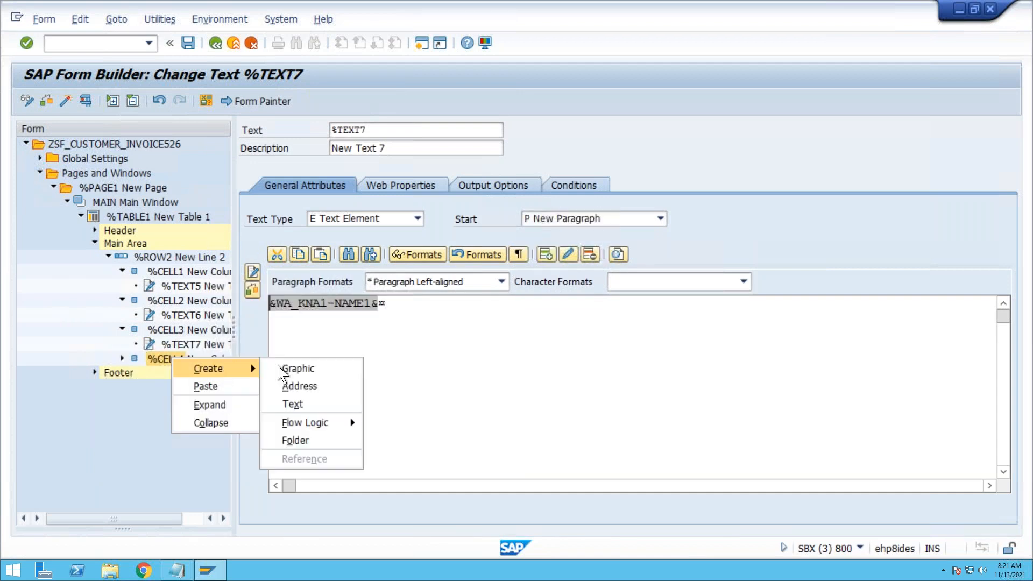
{"action": "left_click", "coordinate": [298, 412]}
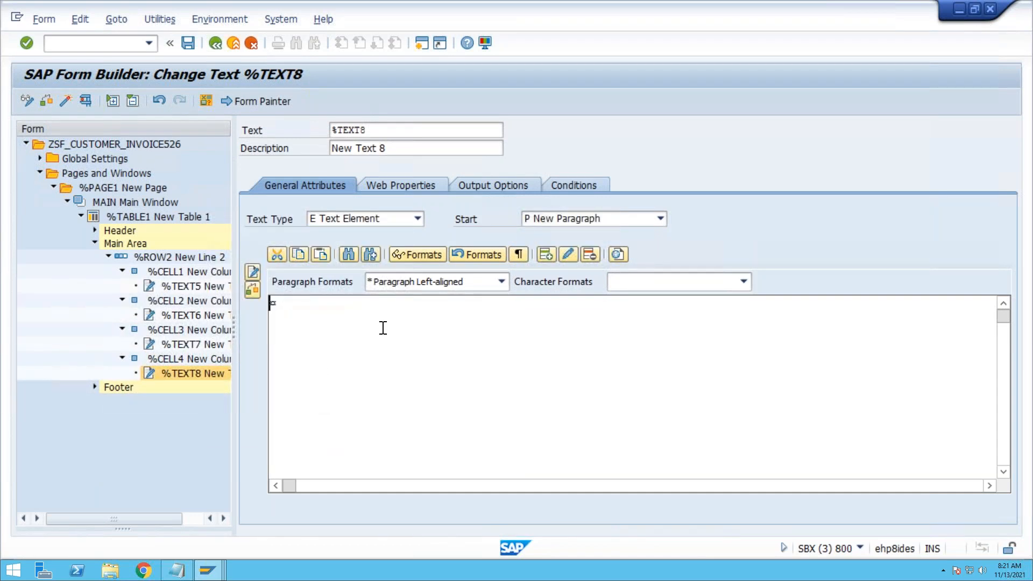
Insert the field &WA_KNA1-ORT01& into the text element under %CELL4.
{"action": "left_click", "coordinate": [542, 251]}
{"action": "type", "text": "&"}
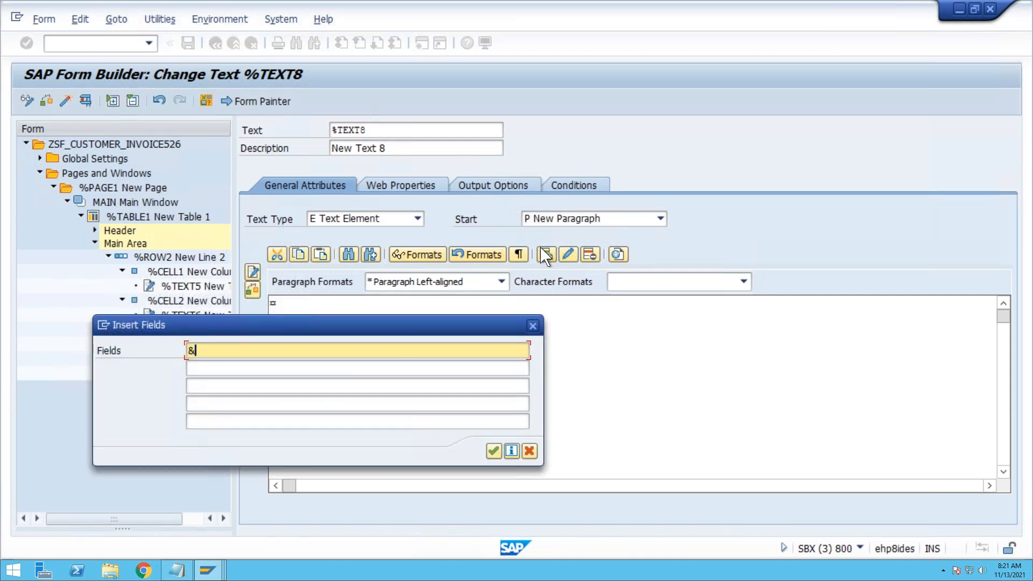
{"action": "type", "text": "WA_KNA1-ORT01&"}
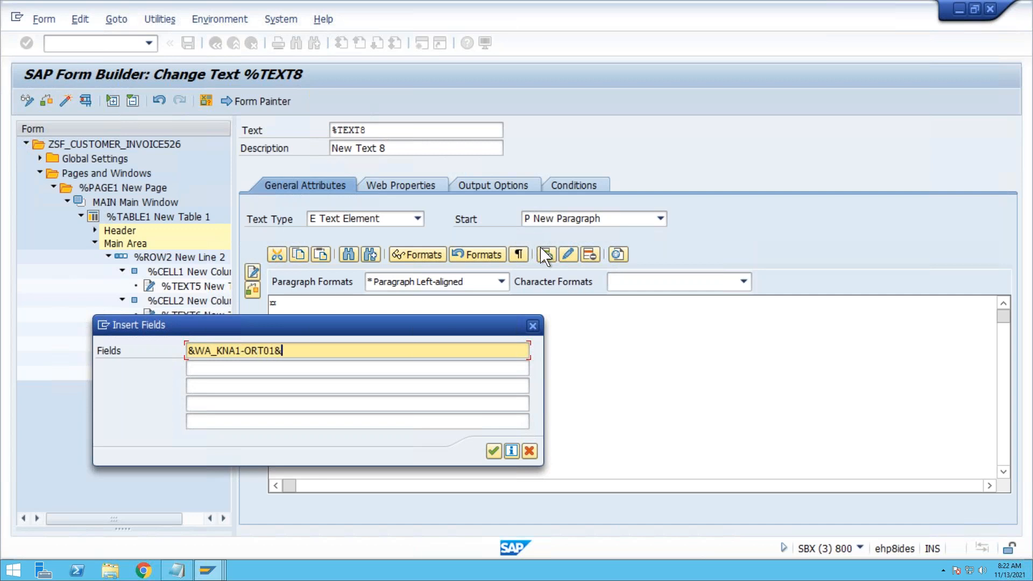
{"action": "key", "text": "Return"}
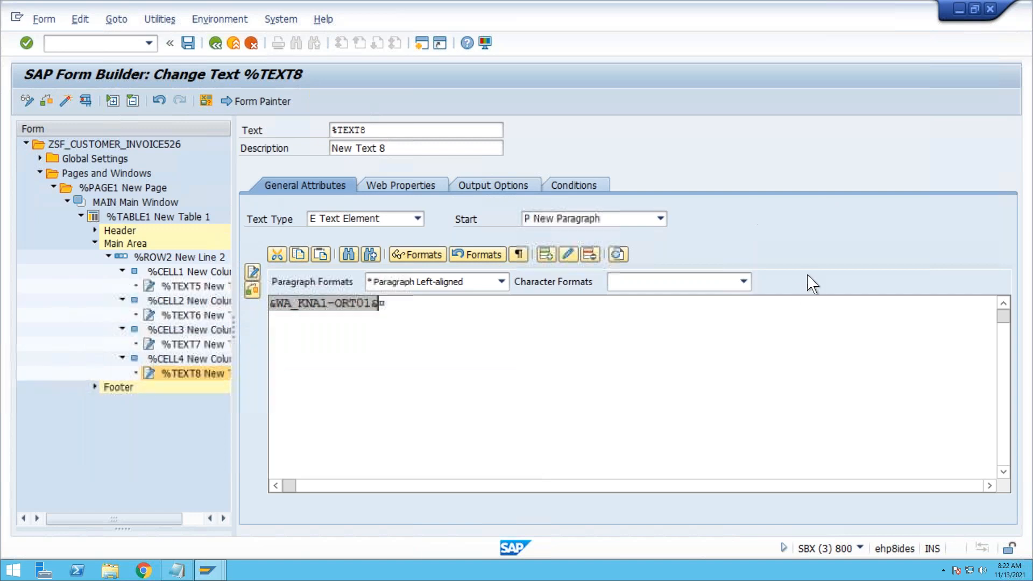
Save and activate the form ZSF_CUSTOMER_INVOICE526.
{"action": "left_click", "coordinate": [188, 53]}
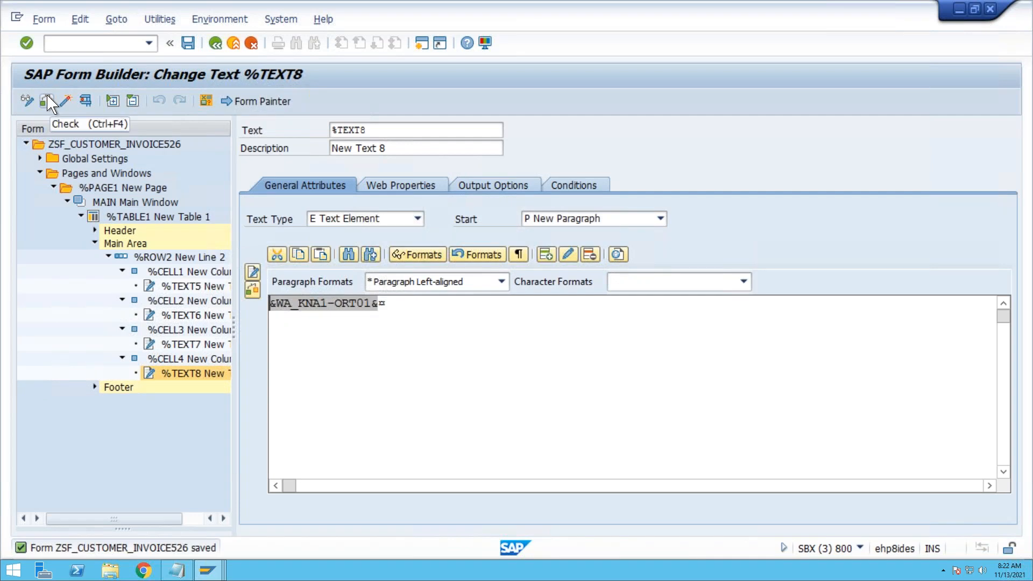
{"action": "left_click", "coordinate": [68, 101]}
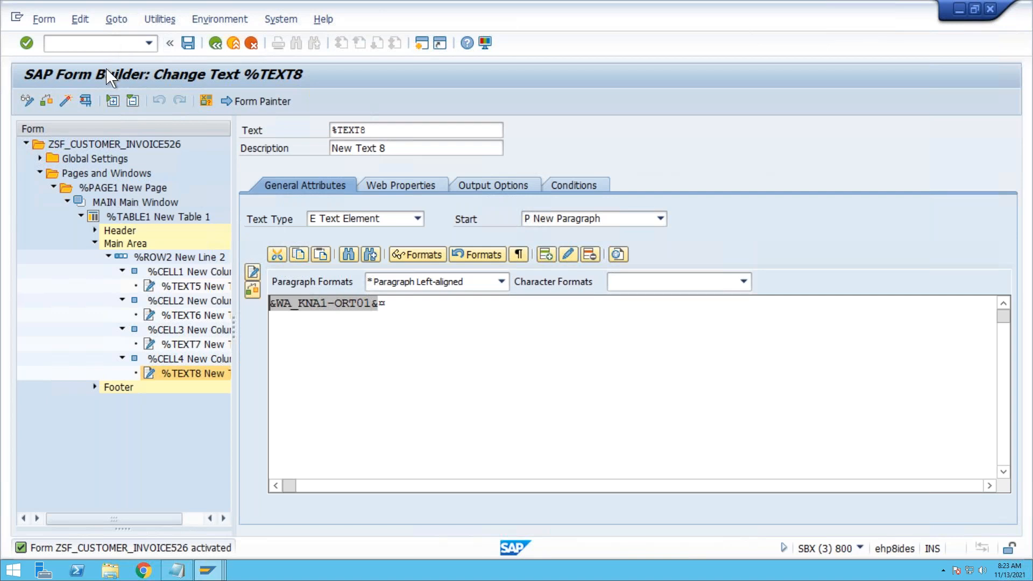
Test the form's generated function module with output device lp01 and examine the customer table in the print preview.
{"action": "left_click", "coordinate": [86, 101]}
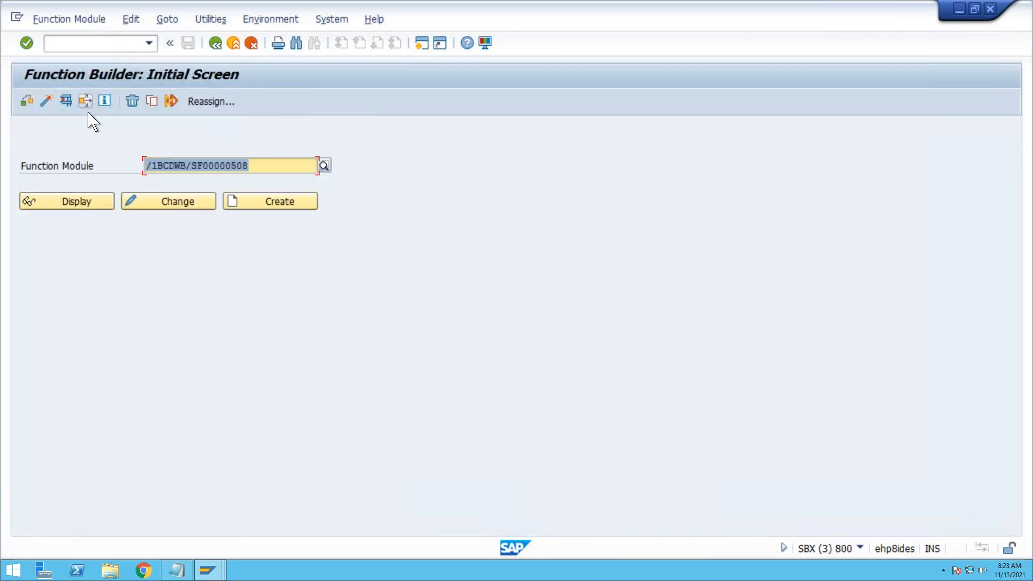
{"action": "left_click", "coordinate": [69, 96]}
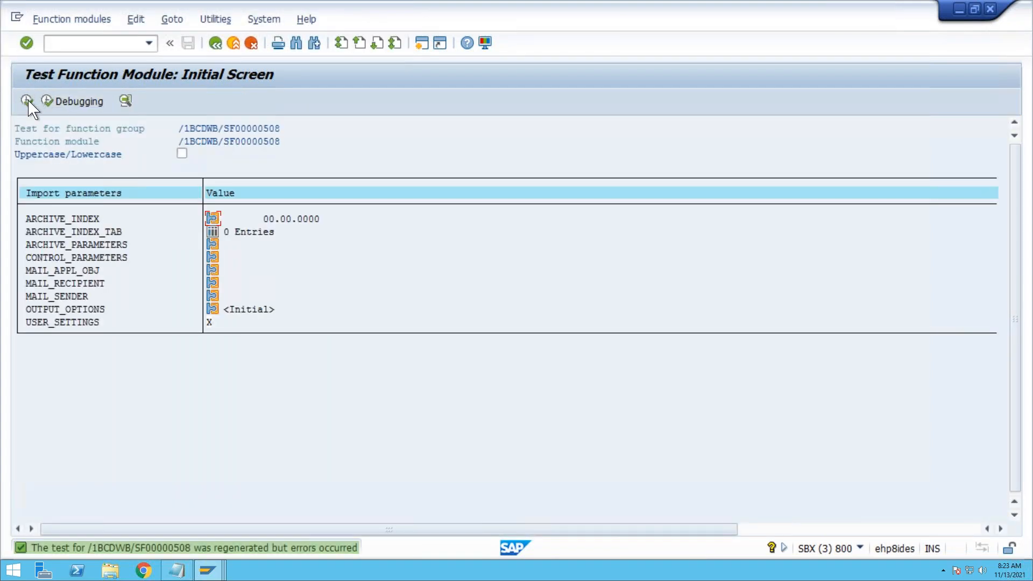
{"action": "left_click", "coordinate": [28, 101]}
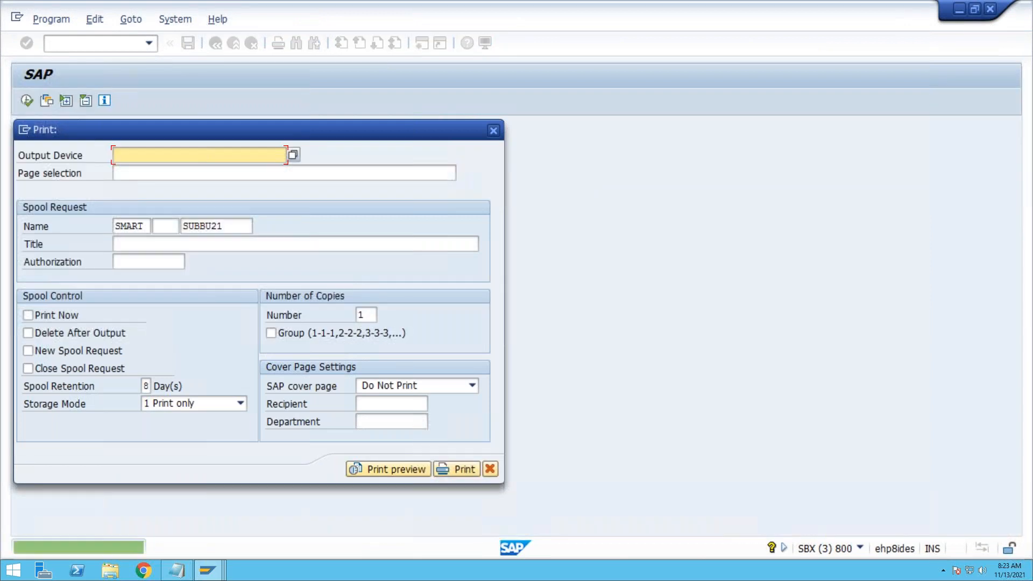
{"action": "left_click", "coordinate": [200, 171]}
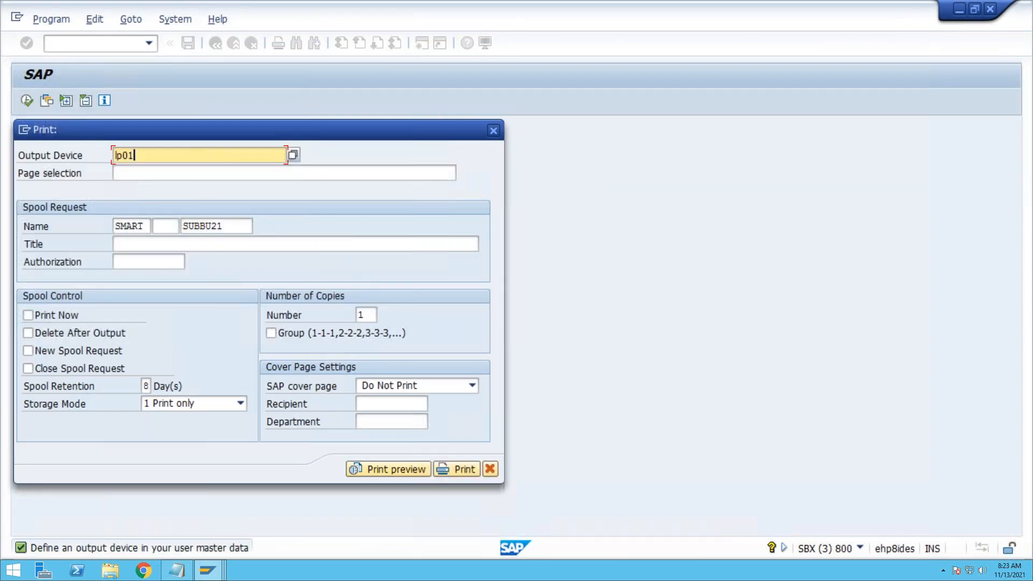
{"action": "left_click", "coordinate": [381, 471]}
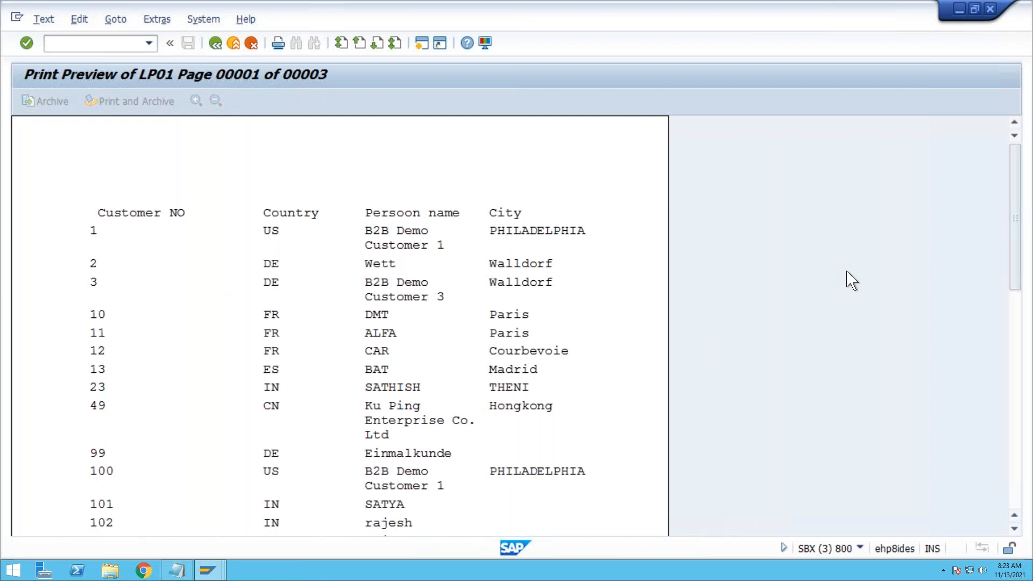
{"action": "scroll", "coordinate": [852, 280], "scroll_direction": "down", "scroll_amount": 5}
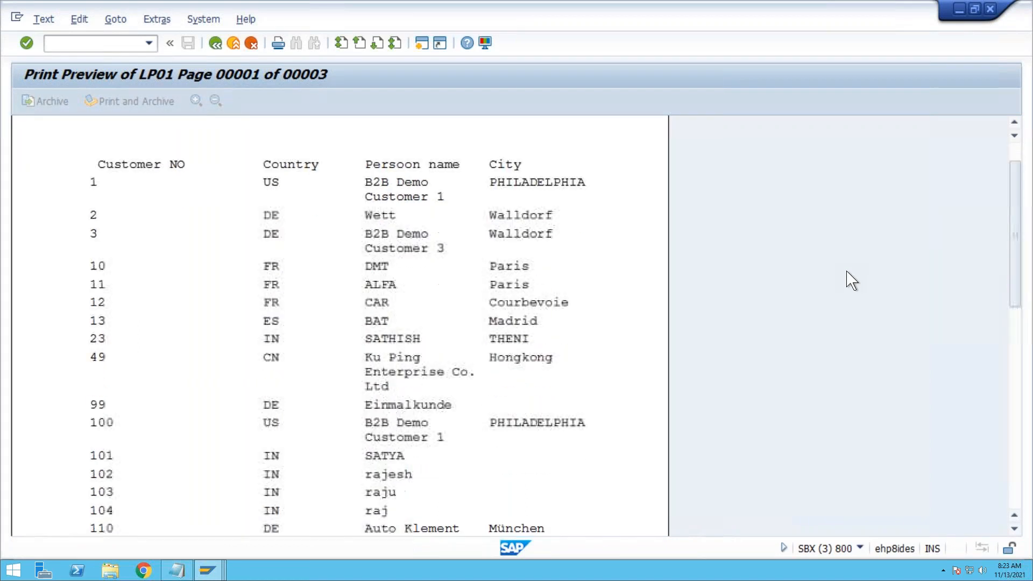
{"action": "scroll", "coordinate": [852, 280], "scroll_direction": "down", "scroll_amount": 1}
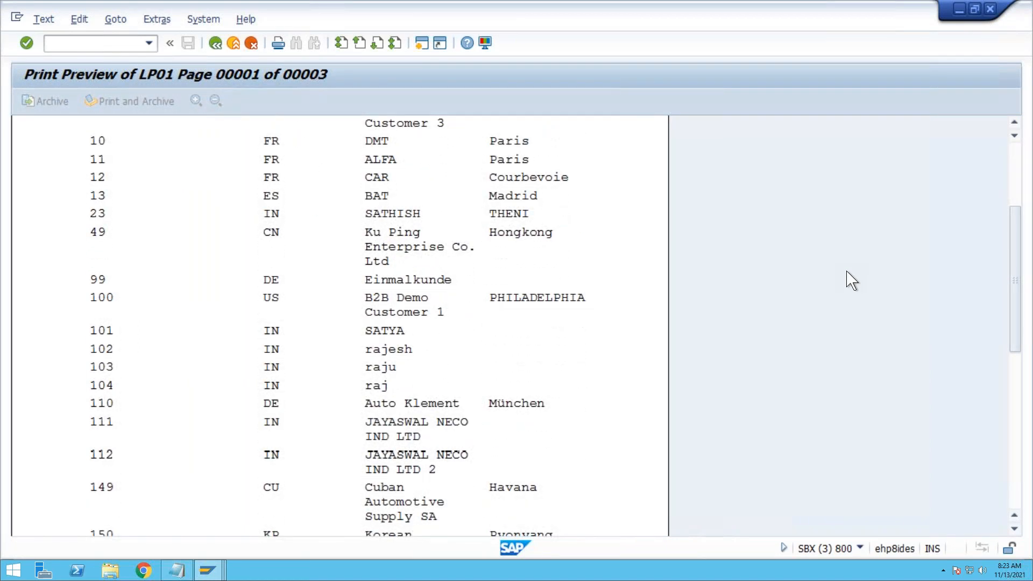
{"action": "scroll", "coordinate": [852, 280], "scroll_direction": "down", "scroll_amount": 6}
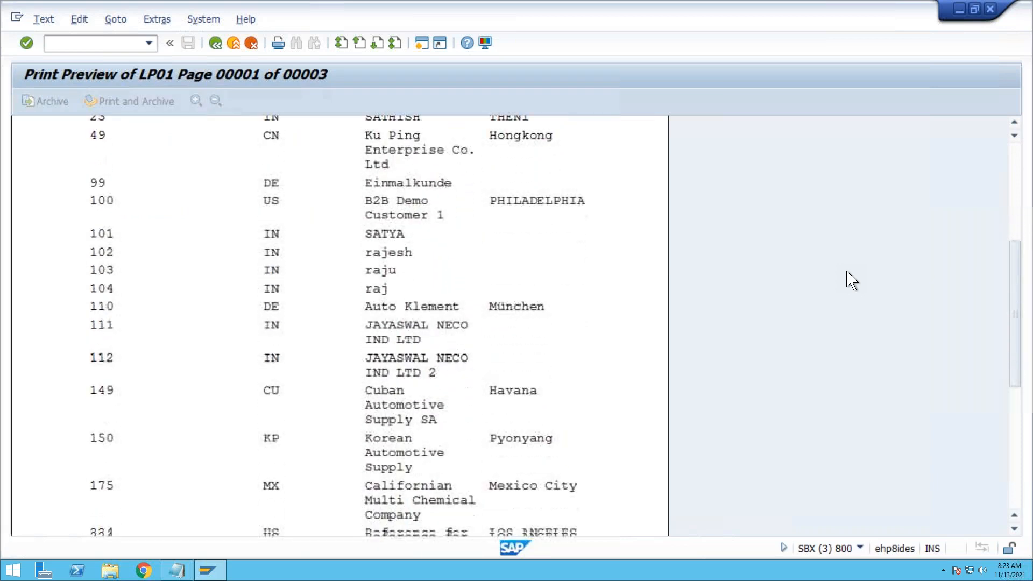
{"action": "scroll", "coordinate": [852, 280], "scroll_direction": "down", "scroll_amount": 8}
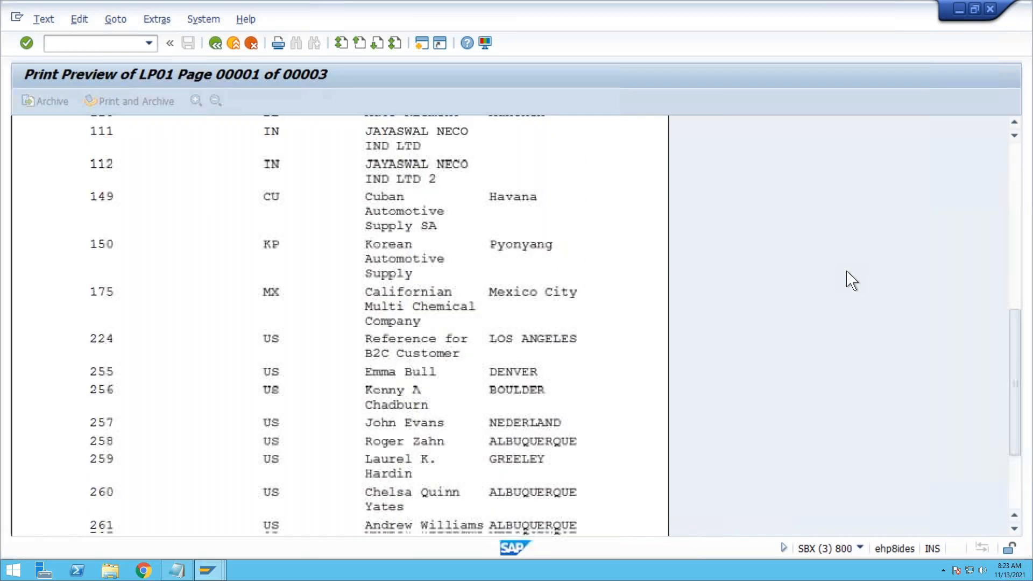
{"action": "scroll", "coordinate": [852, 280], "scroll_direction": "up", "scroll_amount": 3}
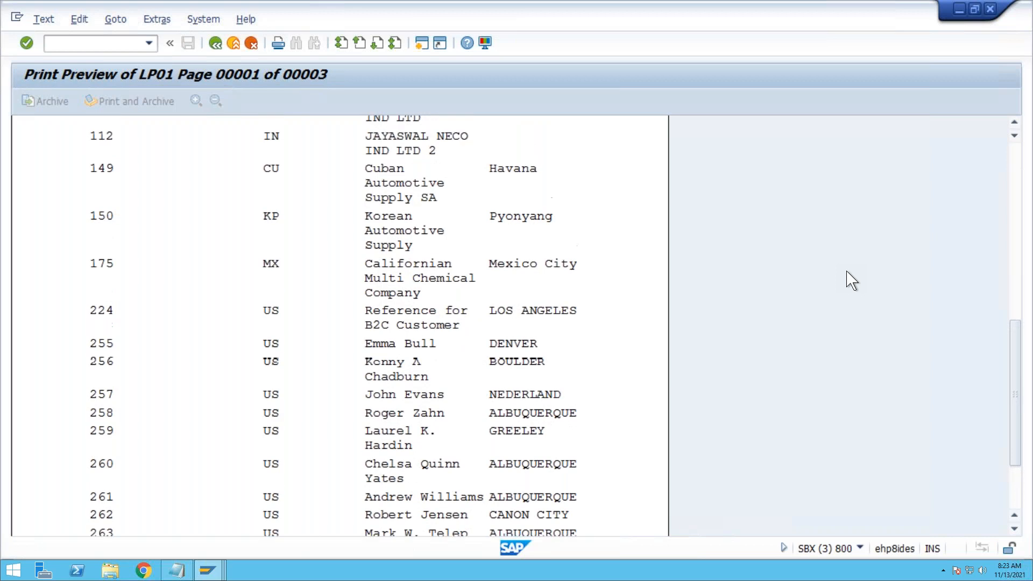
Review the customer table back up to its header row, and return from the function module test to the form.
{"action": "scroll", "coordinate": [852, 280], "scroll_direction": "up", "scroll_amount": 7}
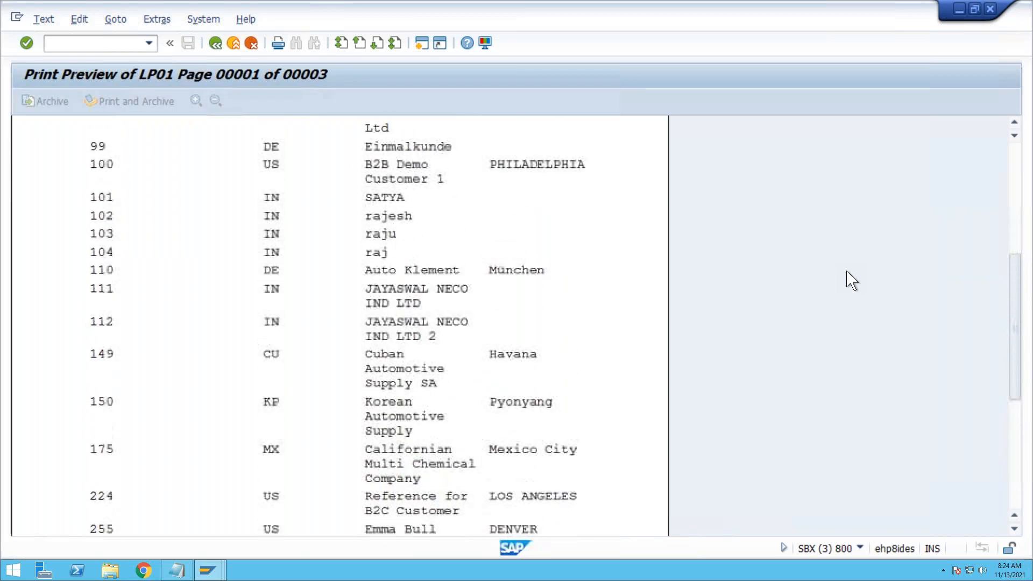
{"action": "scroll", "coordinate": [852, 280], "scroll_direction": "up", "scroll_amount": 8}
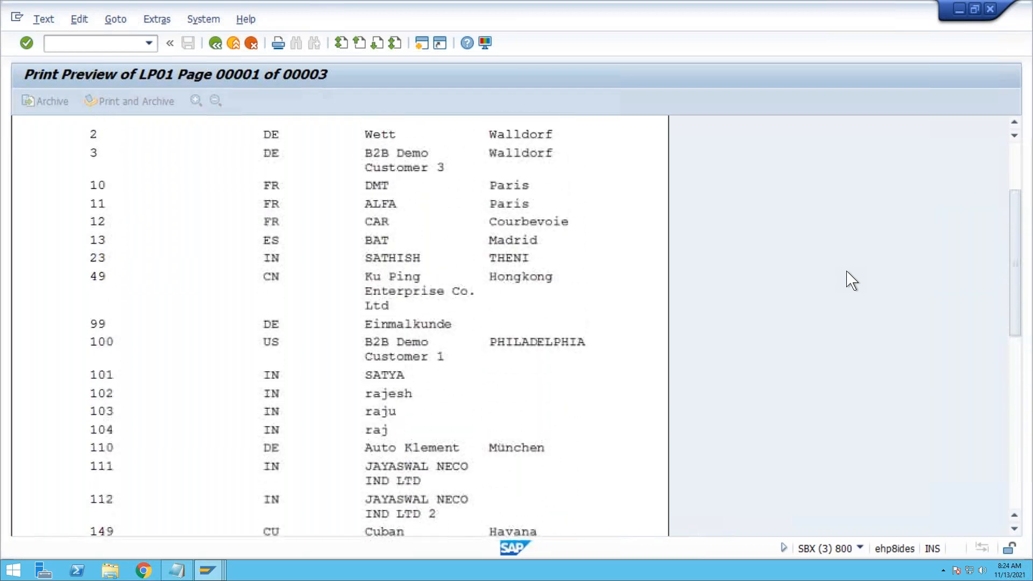
{"action": "scroll", "coordinate": [850, 279], "scroll_direction": "up", "scroll_amount": 3}
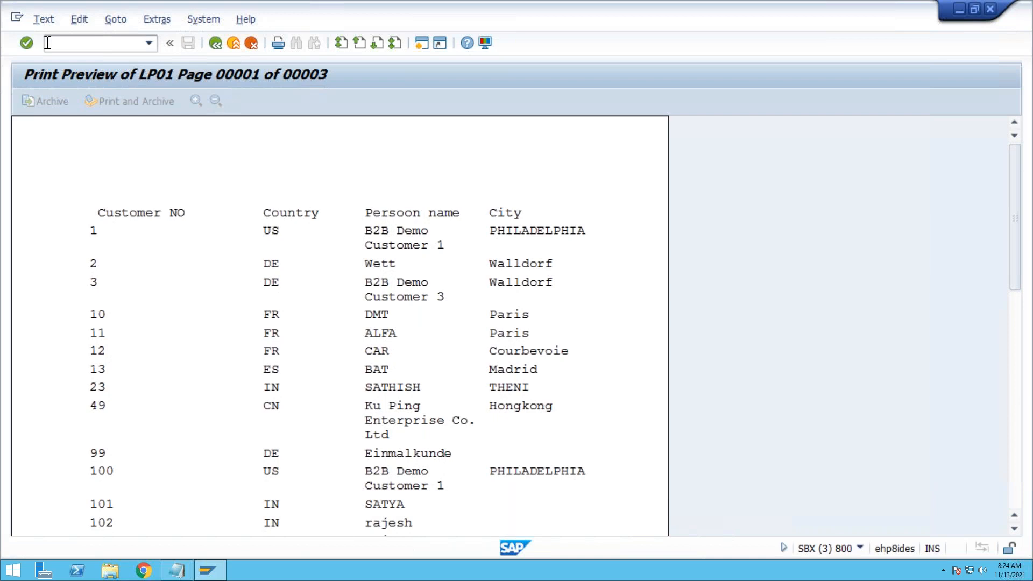
{"action": "left_click", "coordinate": [215, 44]}
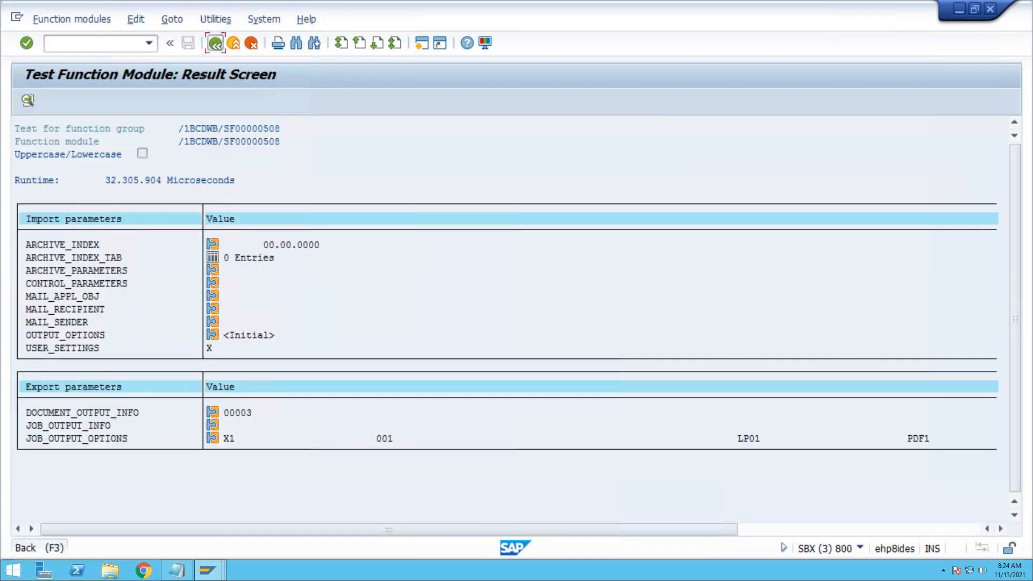
{"action": "left_click", "coordinate": [215, 44]}
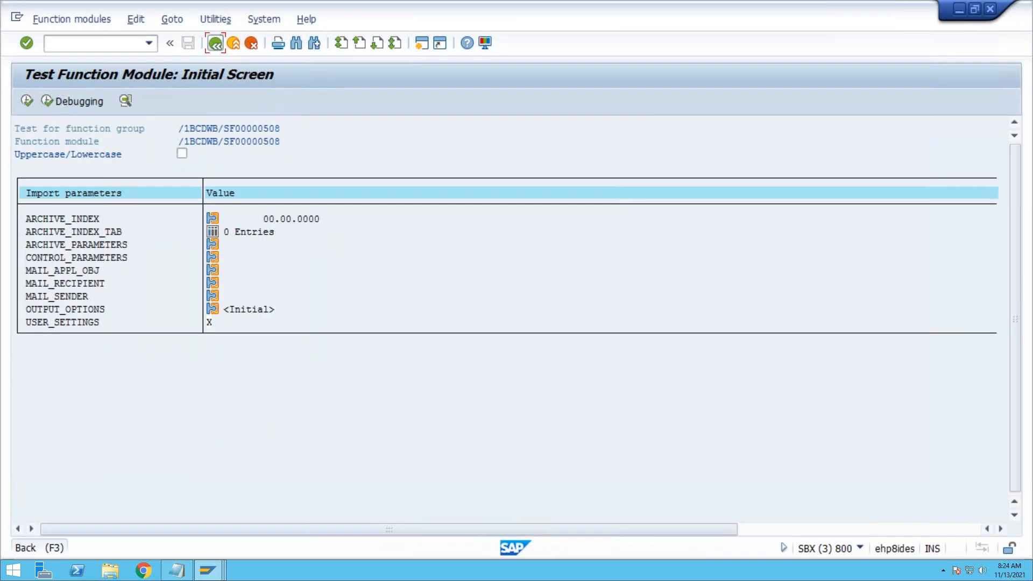
{"action": "left_click", "coordinate": [215, 44]}
{"action": "left_click", "coordinate": [215, 44]}
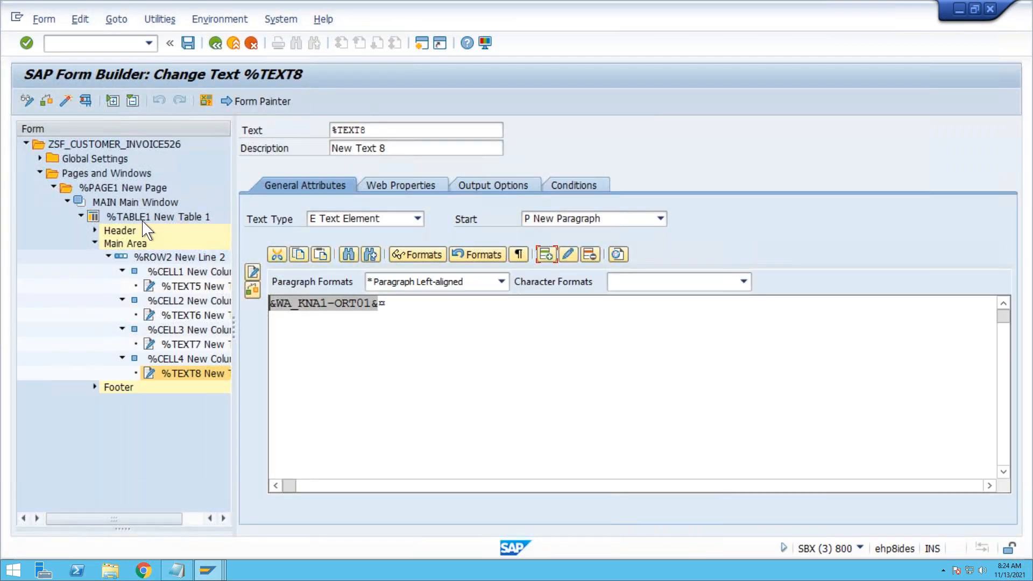
Apply the framed pattern with all horizontal and vertical lines to %TABLE1 and activate the form.
{"action": "left_click", "coordinate": [142, 217]}
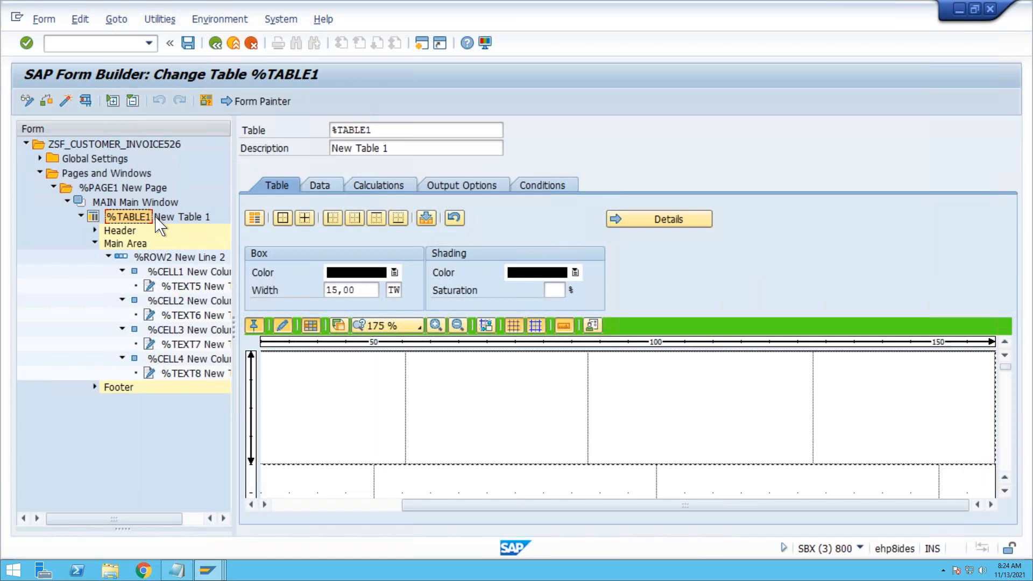
{"action": "left_click", "coordinate": [255, 220]}
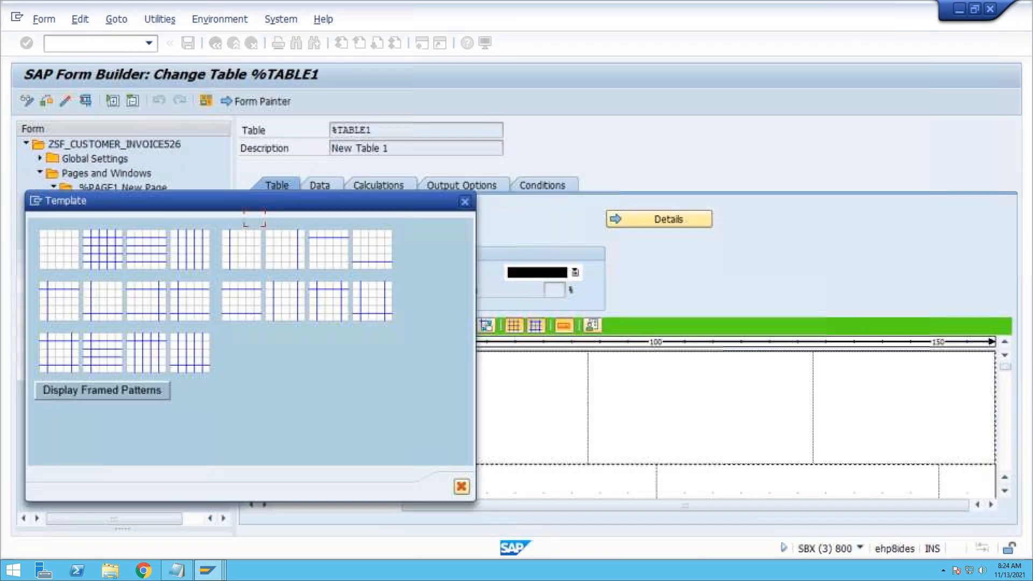
{"action": "left_click", "coordinate": [115, 393]}
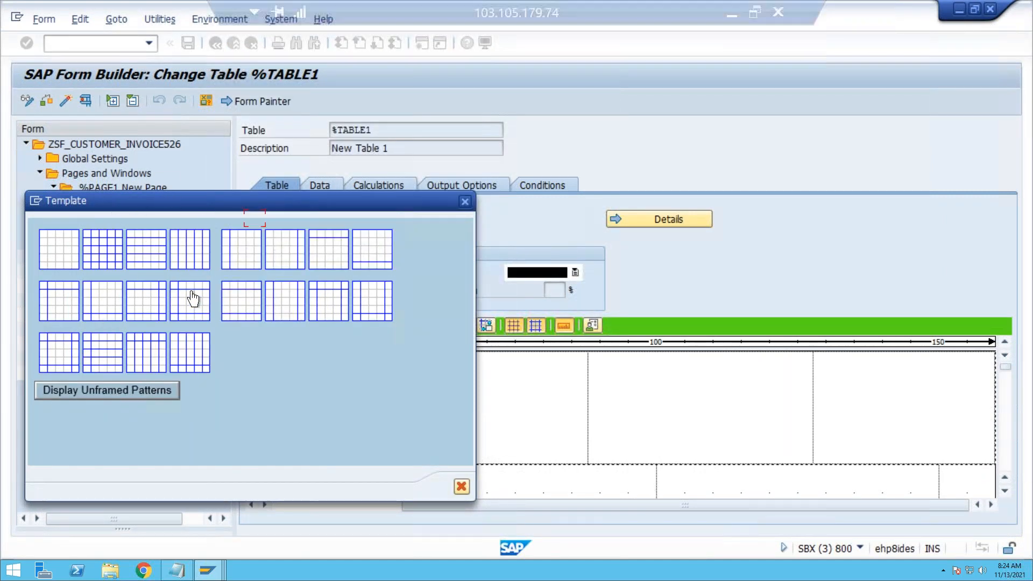
{"action": "double_click", "coordinate": [111, 263]}
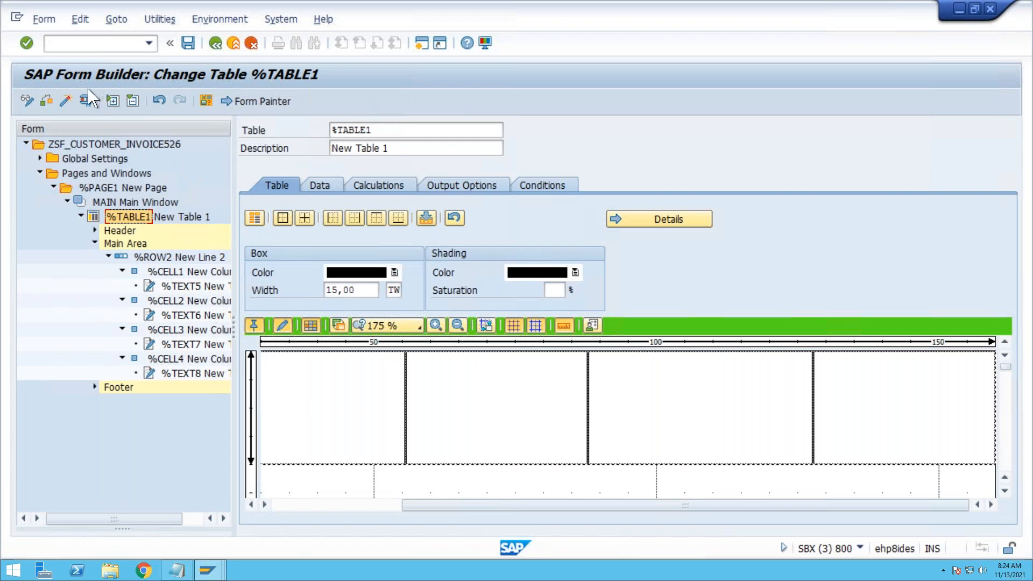
{"action": "left_click", "coordinate": [64, 105]}
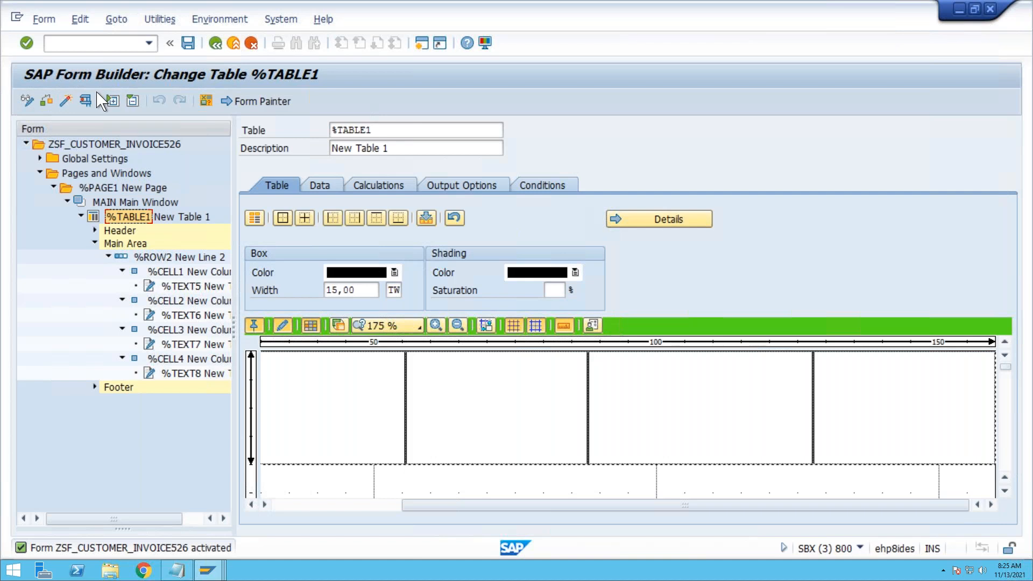
Test the form's function module with output device lp01 and examine the table's borders in the print preview.
{"action": "left_click", "coordinate": [85, 102]}
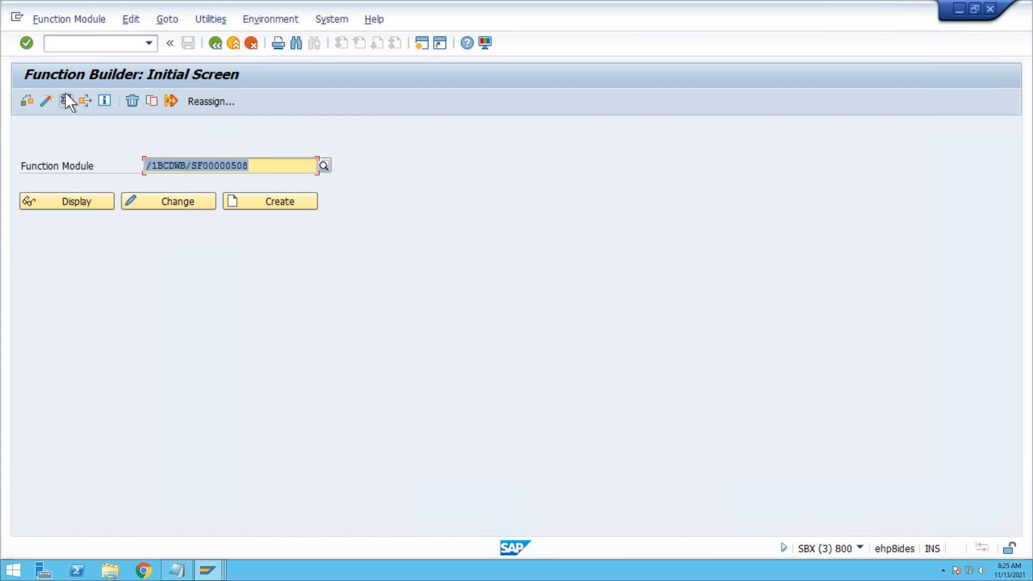
{"action": "left_click", "coordinate": [65, 100]}
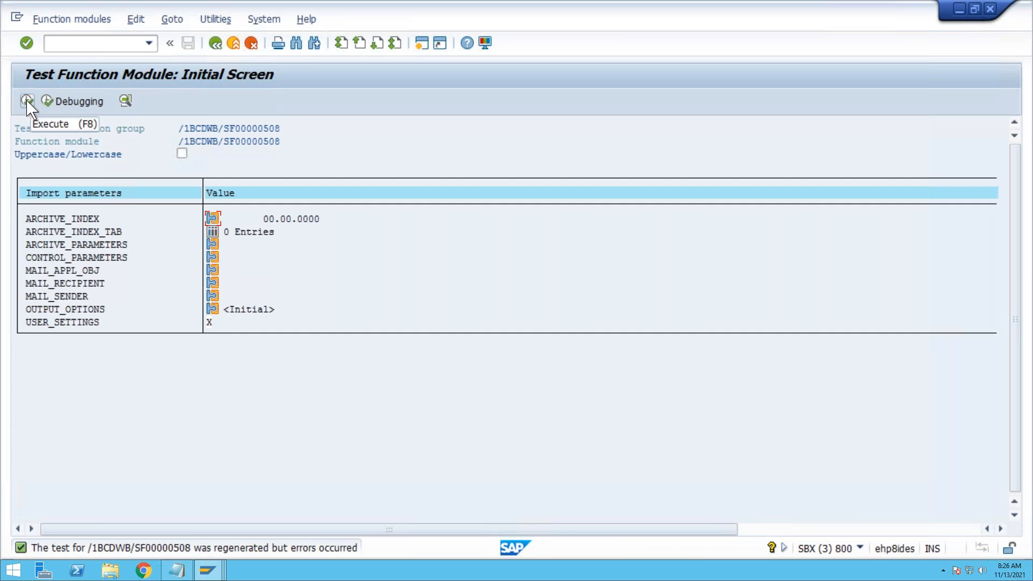
{"action": "left_click", "coordinate": [26, 100]}
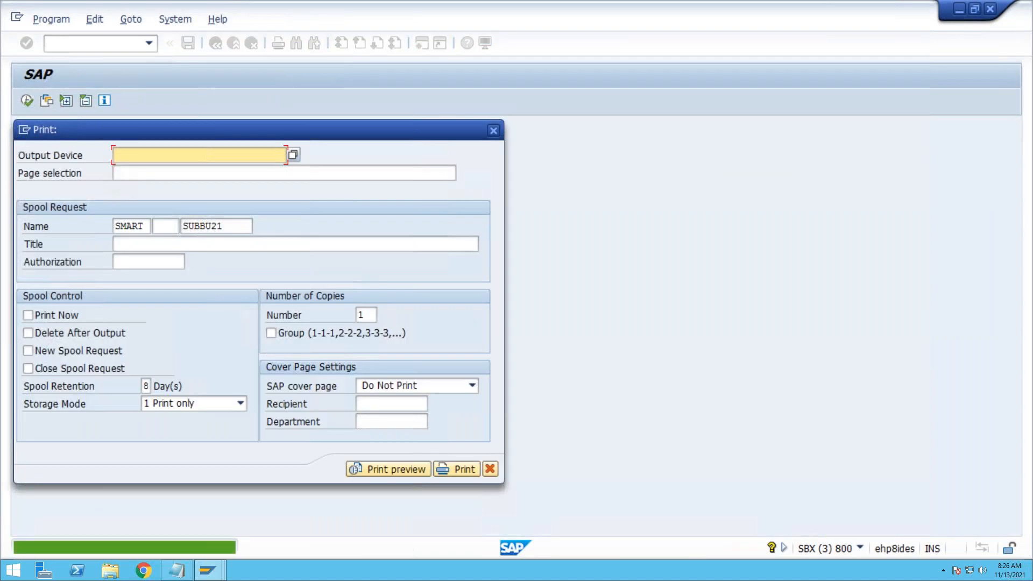
{"action": "left_click", "coordinate": [129, 155]}
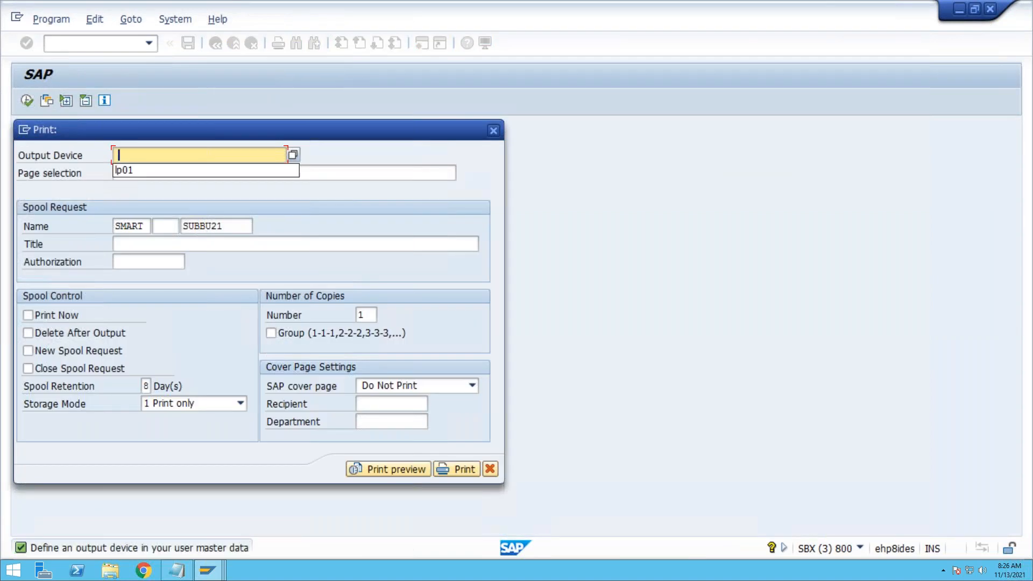
{"action": "left_click", "coordinate": [129, 174]}
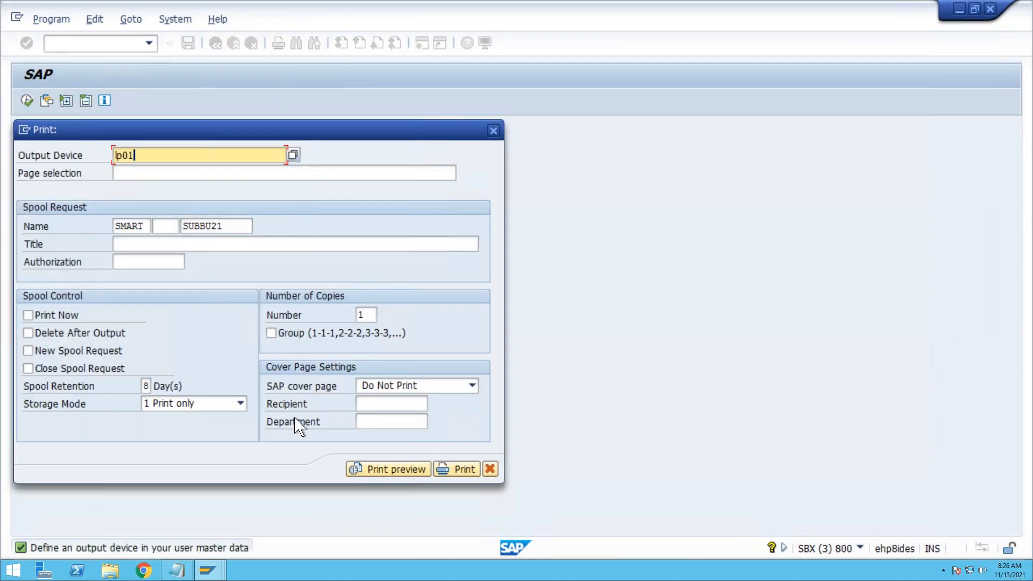
{"action": "left_click", "coordinate": [392, 470]}
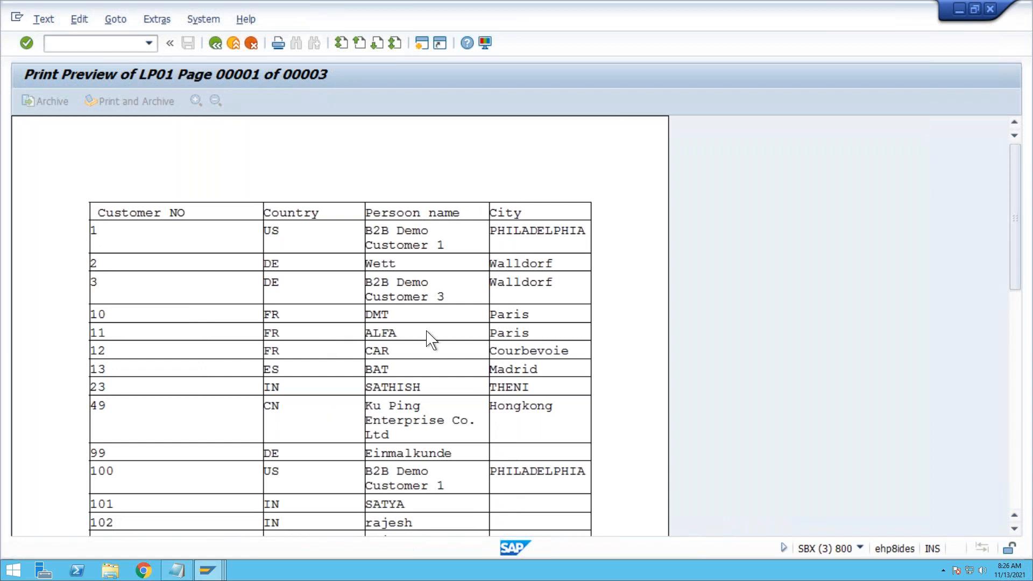
{"action": "scroll", "coordinate": [758, 327], "scroll_direction": "down", "scroll_amount": 4}
{"action": "scroll", "coordinate": [758, 327], "scroll_direction": "down", "scroll_amount": 3}
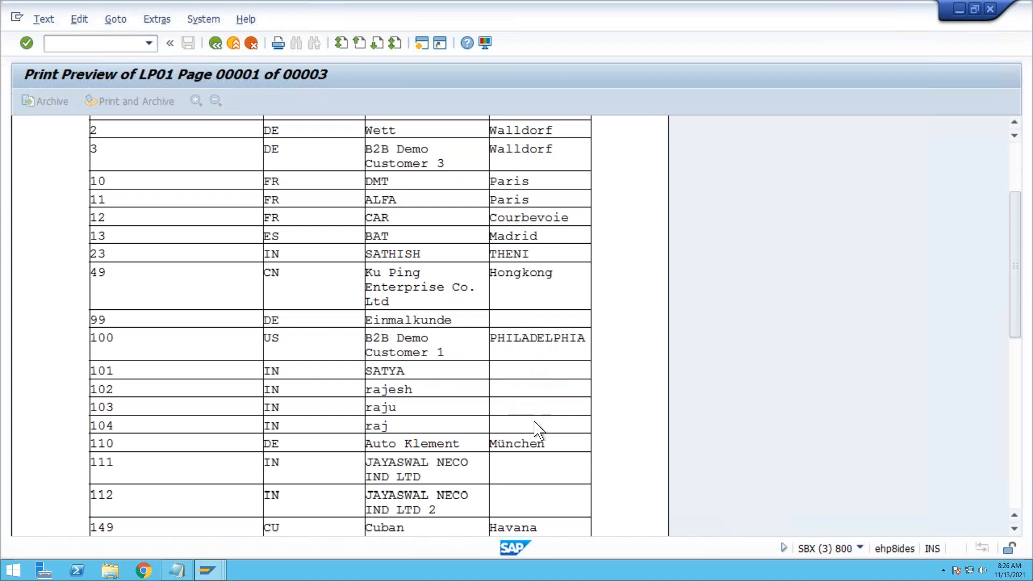
{"action": "scroll", "coordinate": [538, 431], "scroll_direction": "down", "scroll_amount": 5}
{"action": "scroll", "coordinate": [538, 431], "scroll_direction": "down", "scroll_amount": 1}
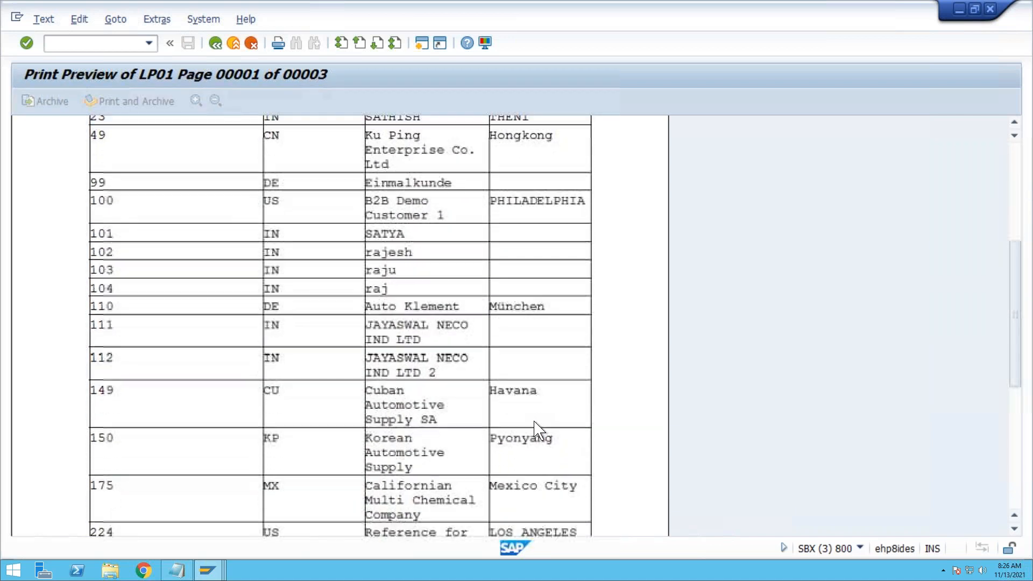
Leave the print preview and function module test, and display the text %TEXT6 under %CELL2 in the form.
{"action": "left_click", "coordinate": [215, 43]}
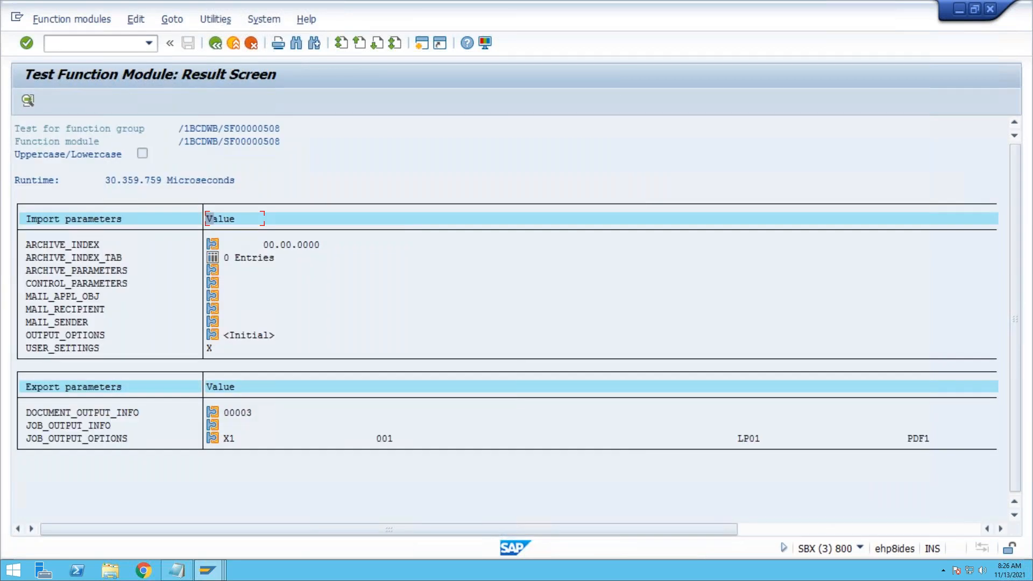
{"action": "key", "text": "F3"}
{"action": "key", "text": "F3"}
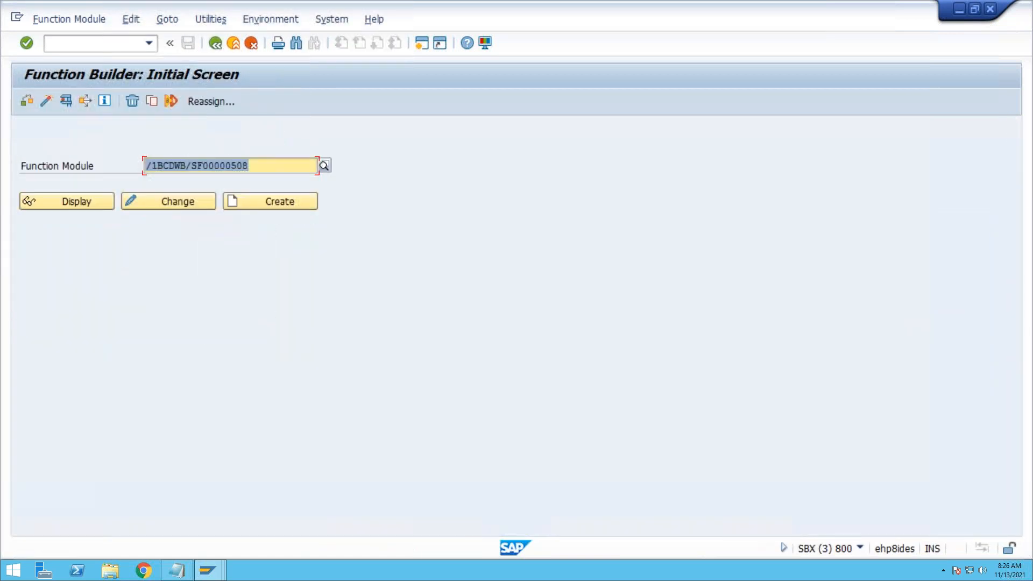
{"action": "key", "text": "F3"}
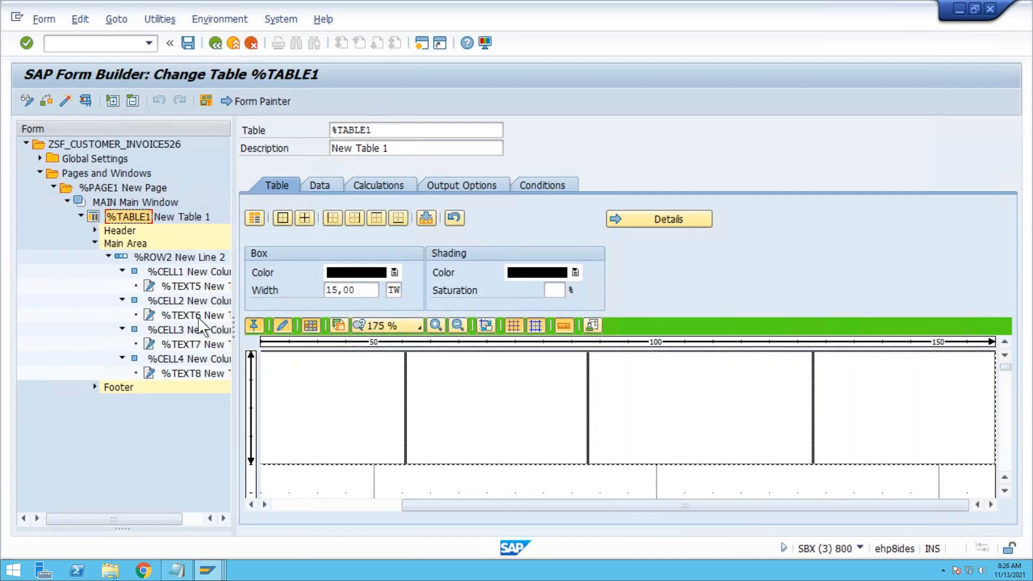
{"action": "left_click", "coordinate": [198, 318]}
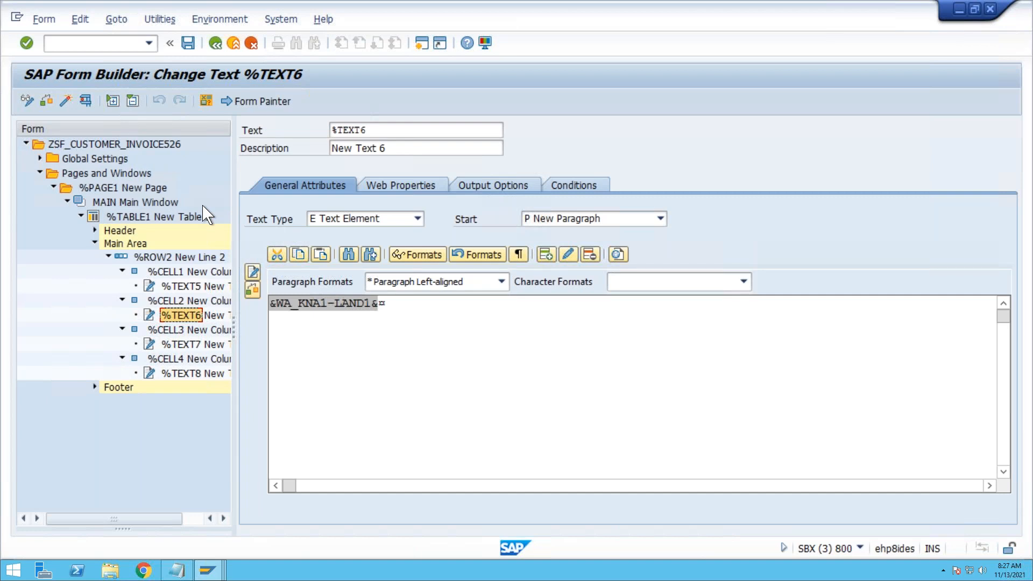
Collapse the Pages and Windows branch, expand Global Settings and review the Form Attributes.
{"action": "left_click", "coordinate": [95, 244]}
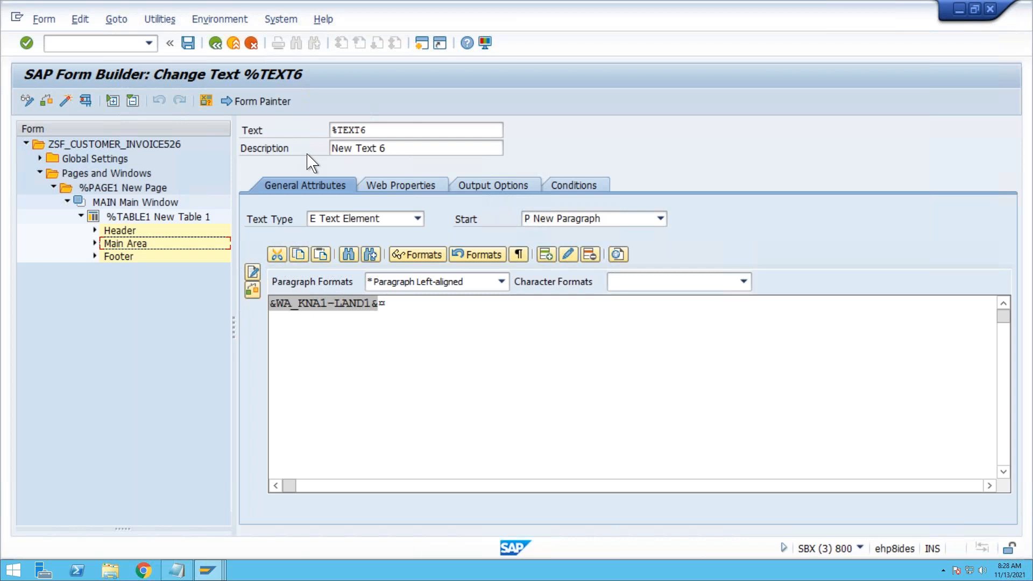
{"action": "left_click", "coordinate": [67, 202]}
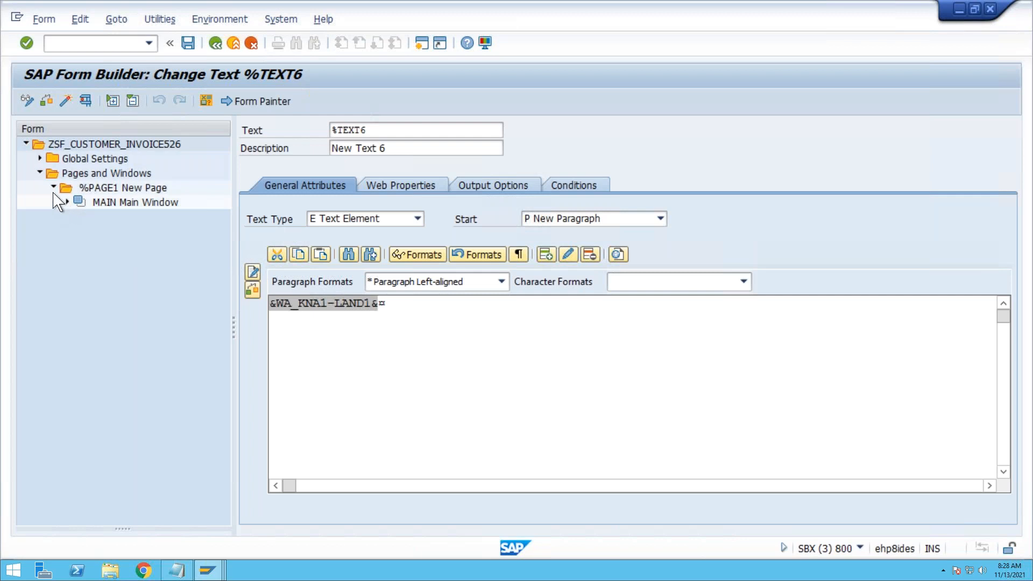
{"action": "left_click", "coordinate": [53, 187]}
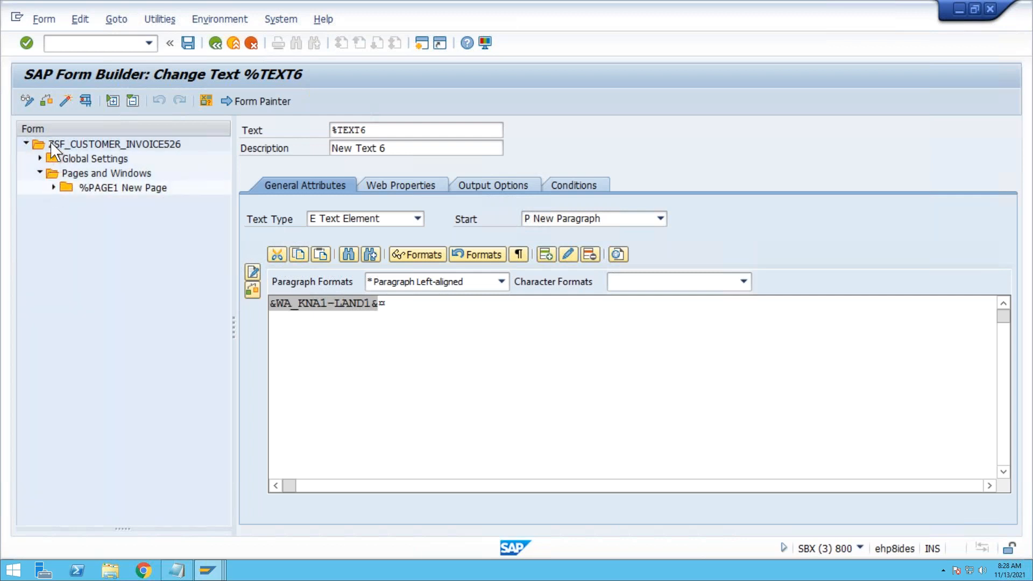
{"action": "left_click", "coordinate": [40, 173]}
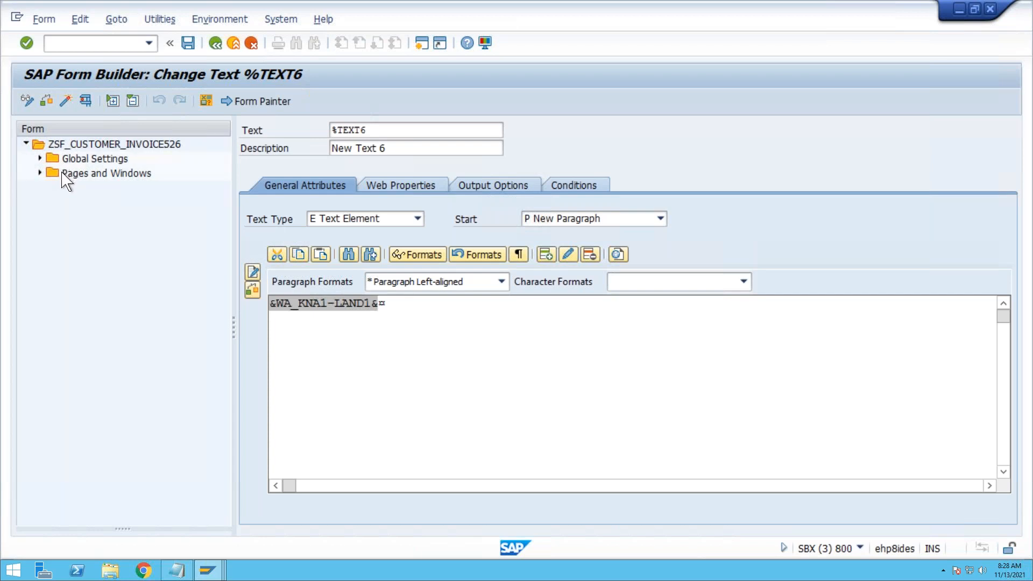
{"action": "left_click", "coordinate": [40, 158]}
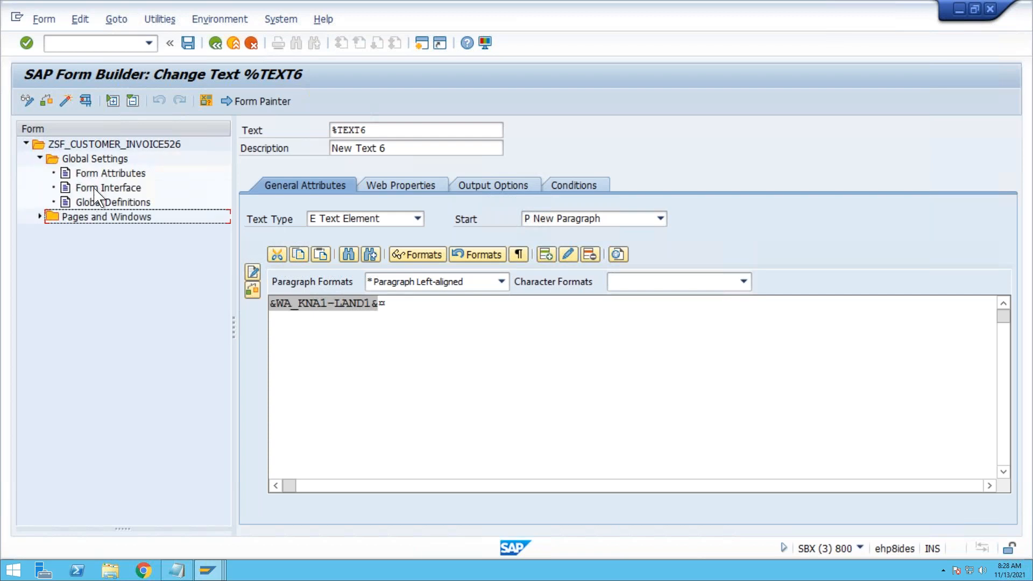
{"action": "left_click", "coordinate": [95, 173]}
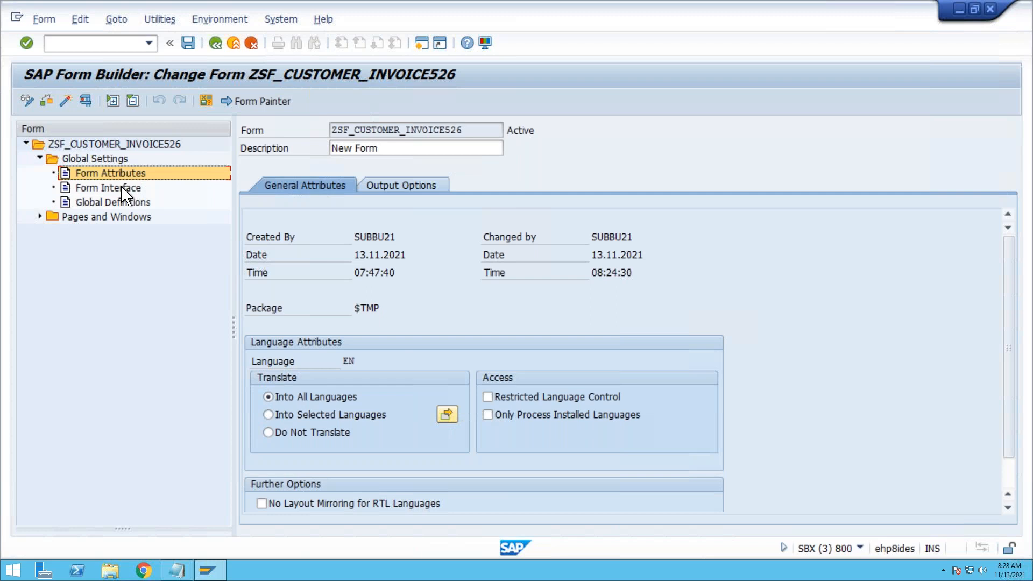
Review the Global Definitions: the global data, the TY_KNA1 type, and the initialization code with its output parameters IT_KNA1 and WA_KNA1.
{"action": "left_click", "coordinate": [119, 203]}
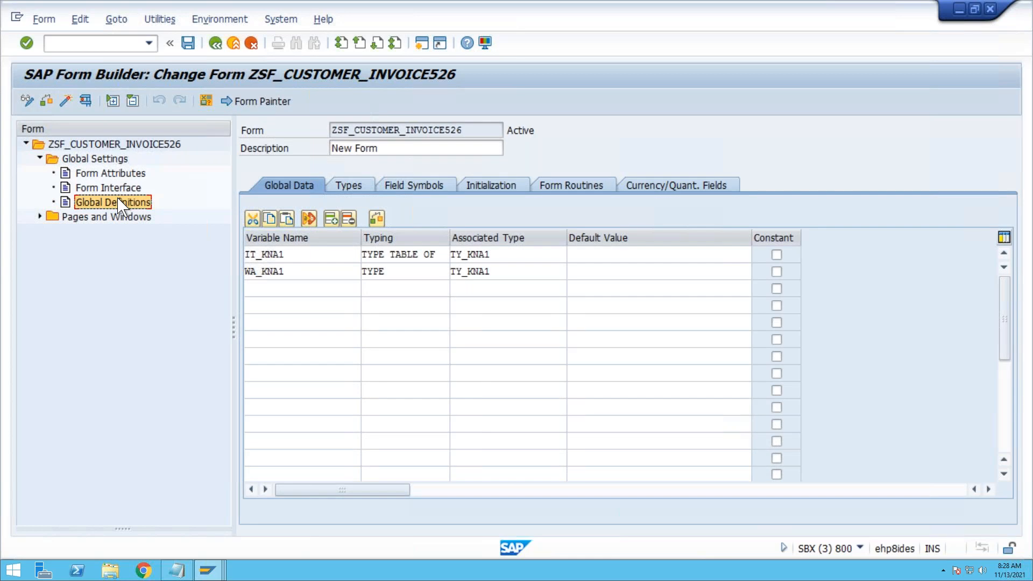
{"action": "left_click", "coordinate": [354, 189]}
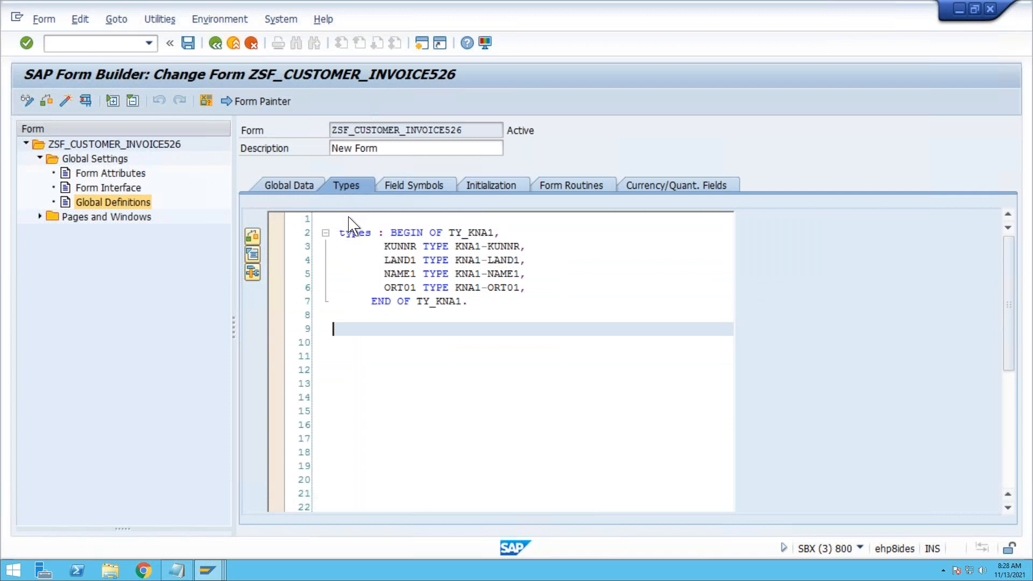
{"action": "left_click", "coordinate": [305, 190]}
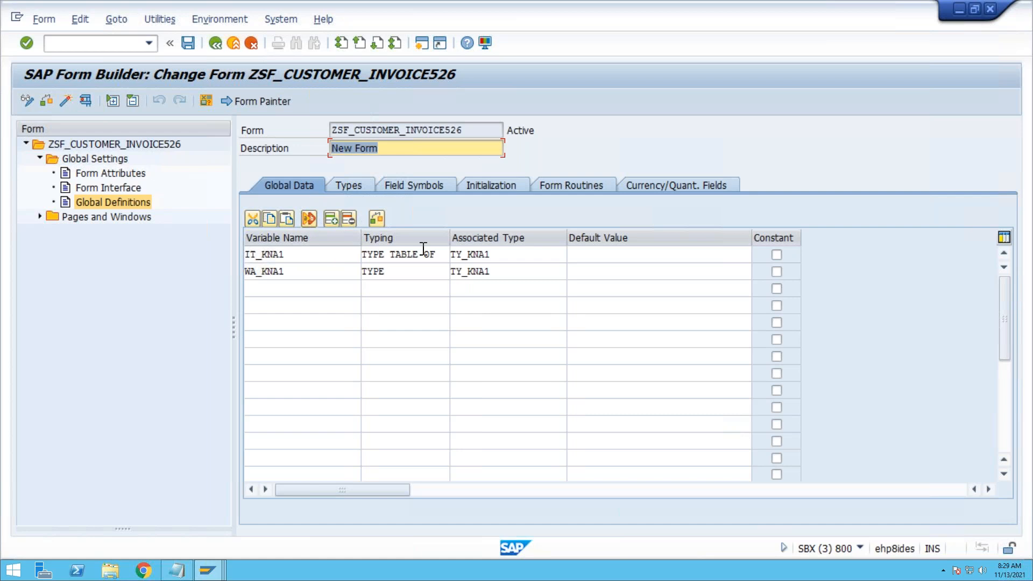
{"action": "left_click", "coordinate": [491, 188]}
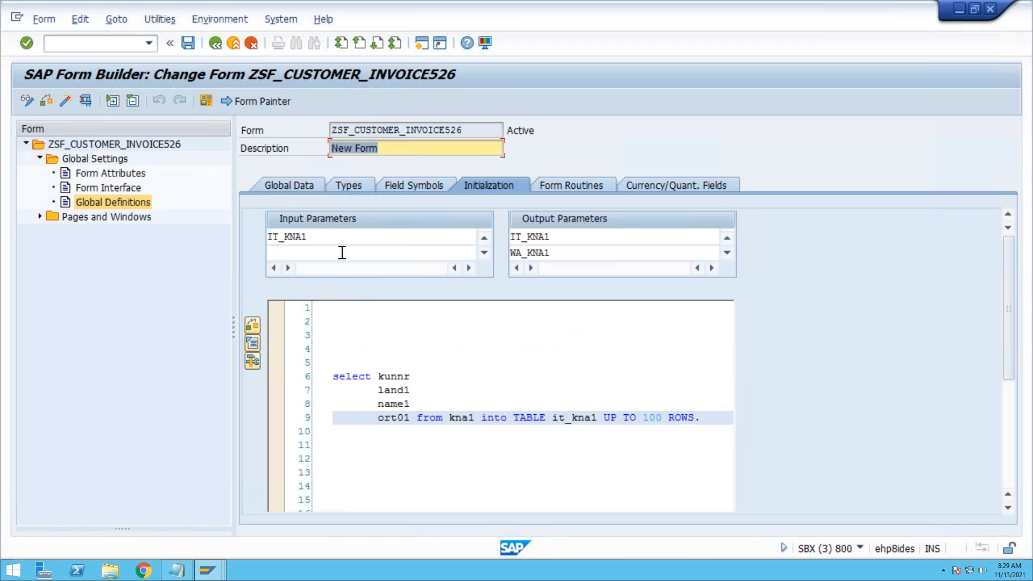
{"action": "left_click", "coordinate": [553, 237]}
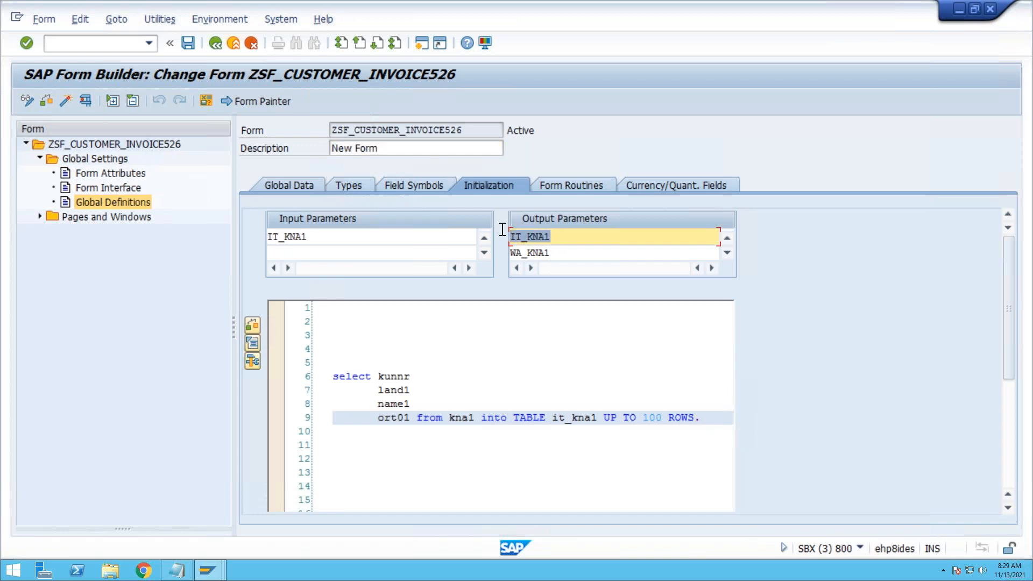
{"action": "left_click", "coordinate": [556, 254]}
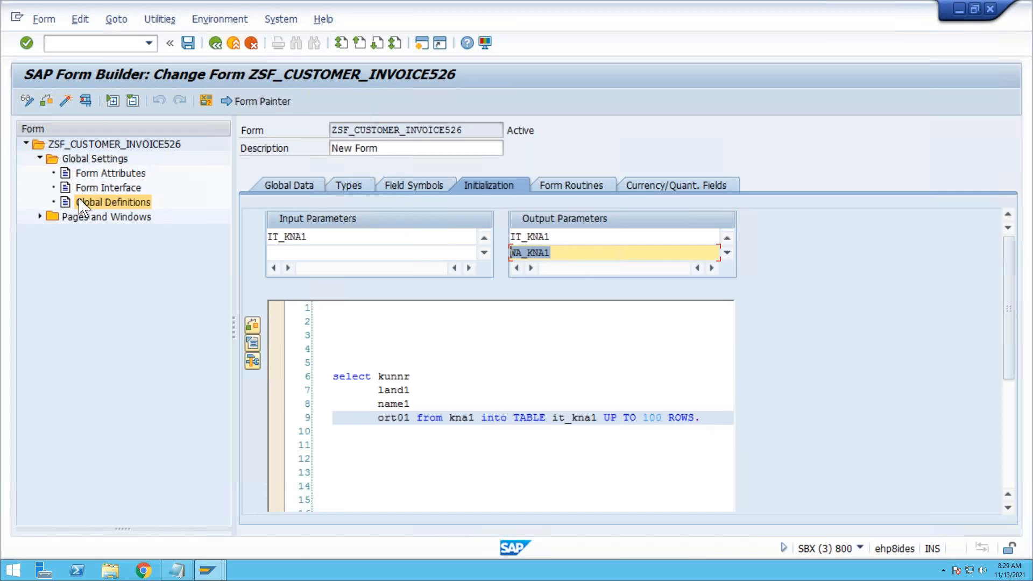
Expand Pages and Windows through %PAGE1 to the MAIN window and review the node types that can be created under it.
{"action": "left_click", "coordinate": [40, 217]}
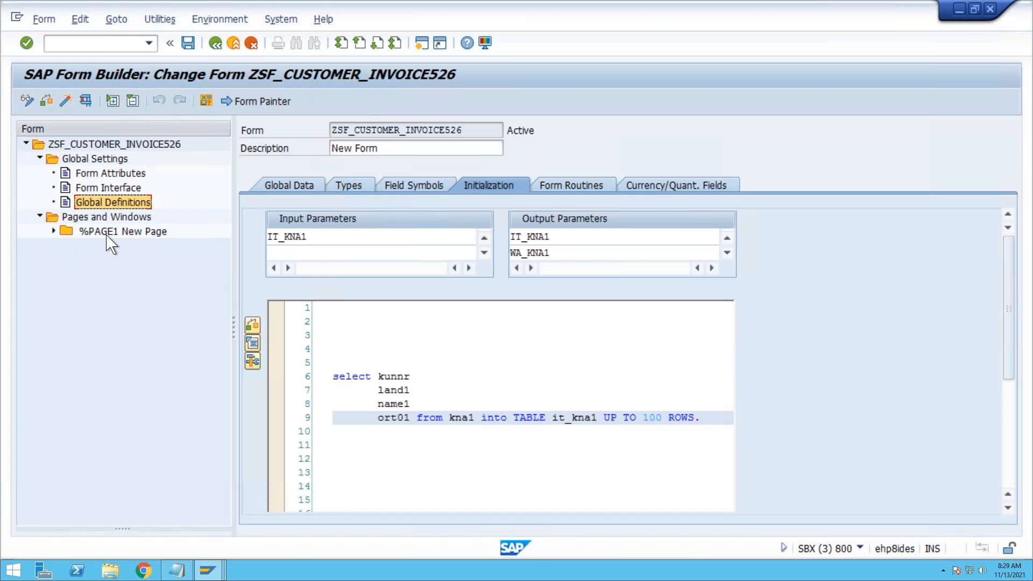
{"action": "left_click", "coordinate": [54, 232]}
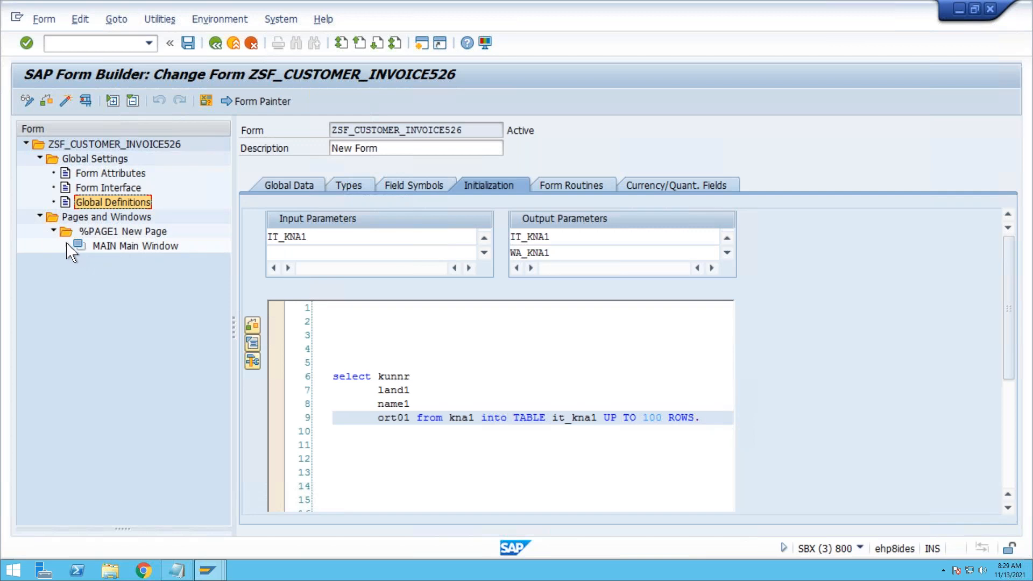
{"action": "left_click", "coordinate": [67, 245]}
{"action": "right_click", "coordinate": [115, 248]}
{"action": "mouse_move", "coordinate": [201, 263]}
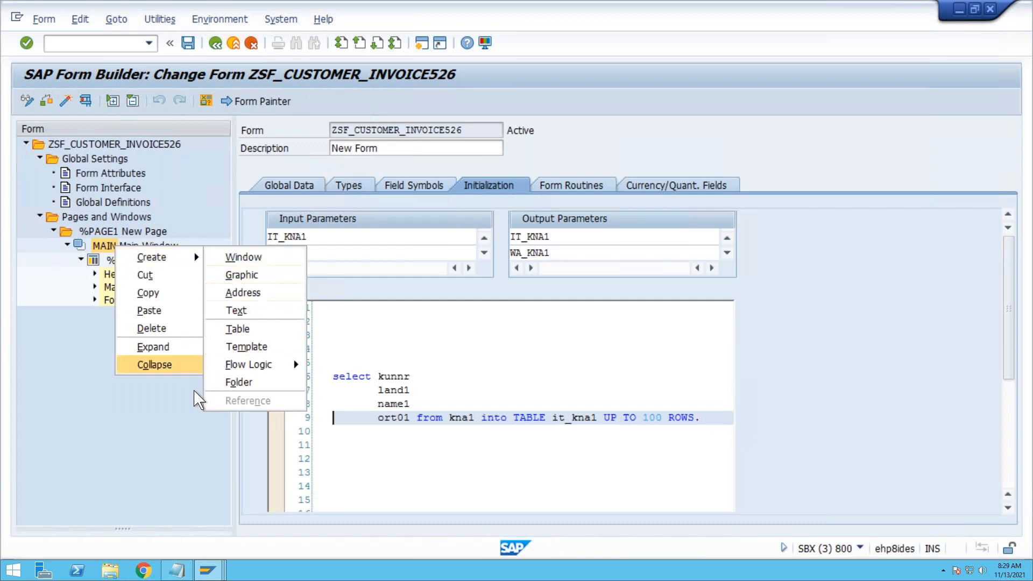
{"action": "left_click", "coordinate": [186, 428]}
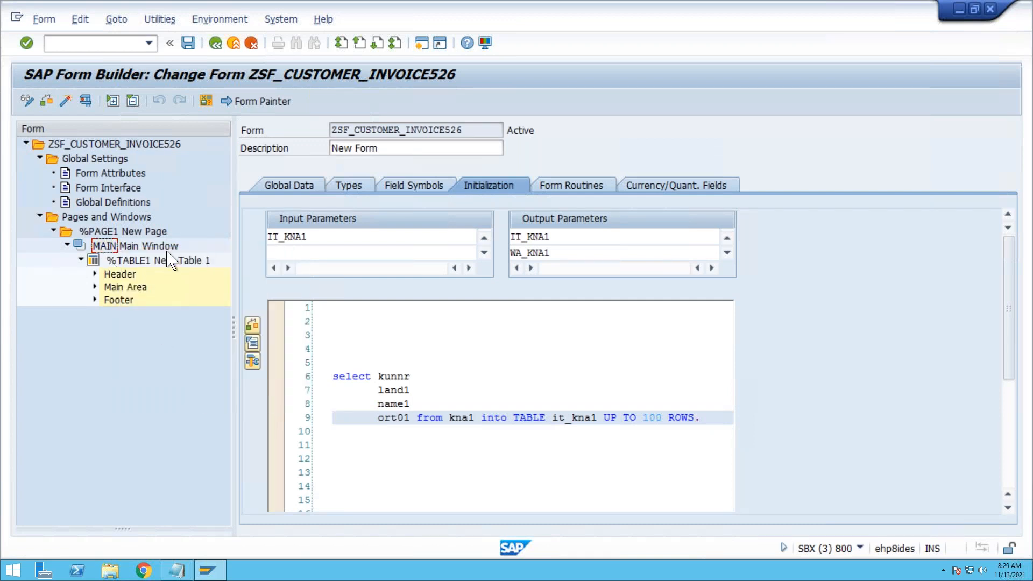
Display the settings of table %TABLE1 and review the node types that can be created under its Header.
{"action": "left_click", "coordinate": [151, 261]}
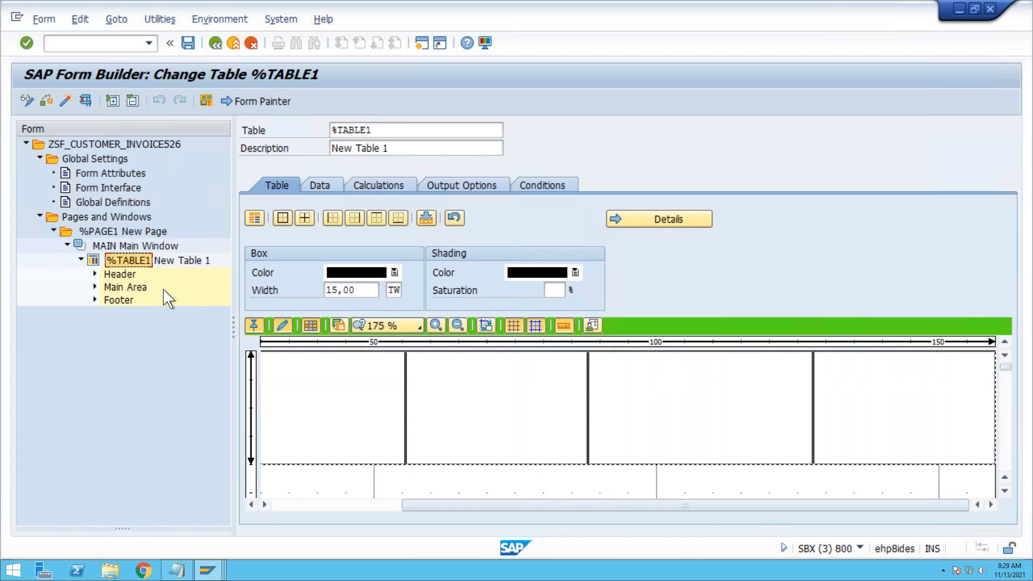
{"action": "right_click", "coordinate": [114, 275]}
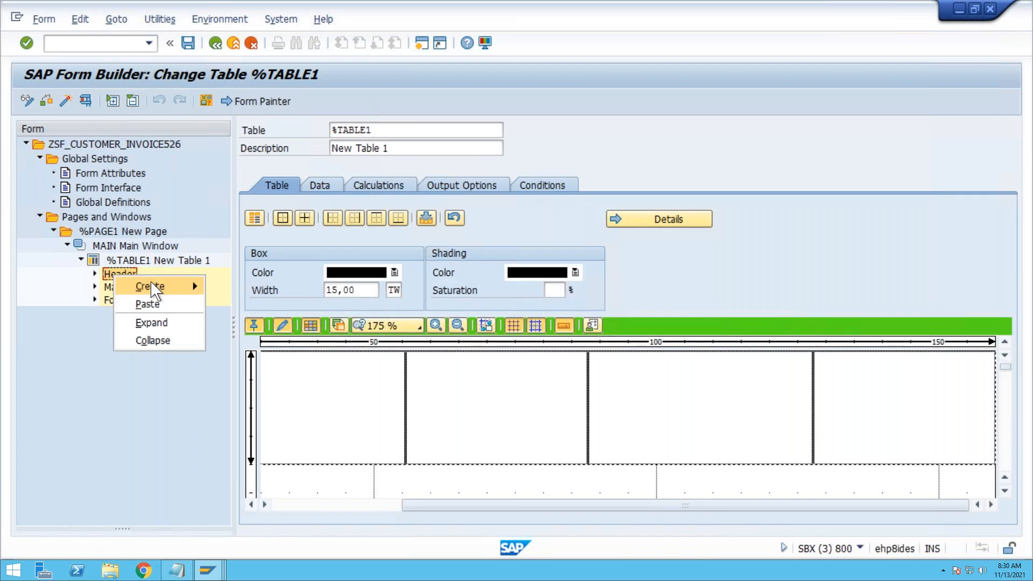
{"action": "mouse_move", "coordinate": [158, 291]}
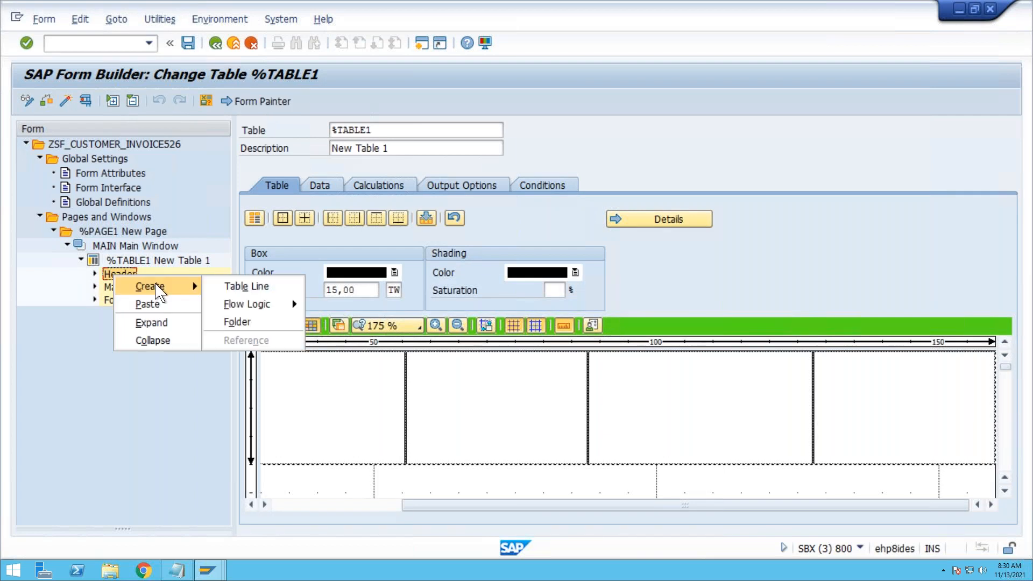
{"action": "left_click", "coordinate": [238, 287]}
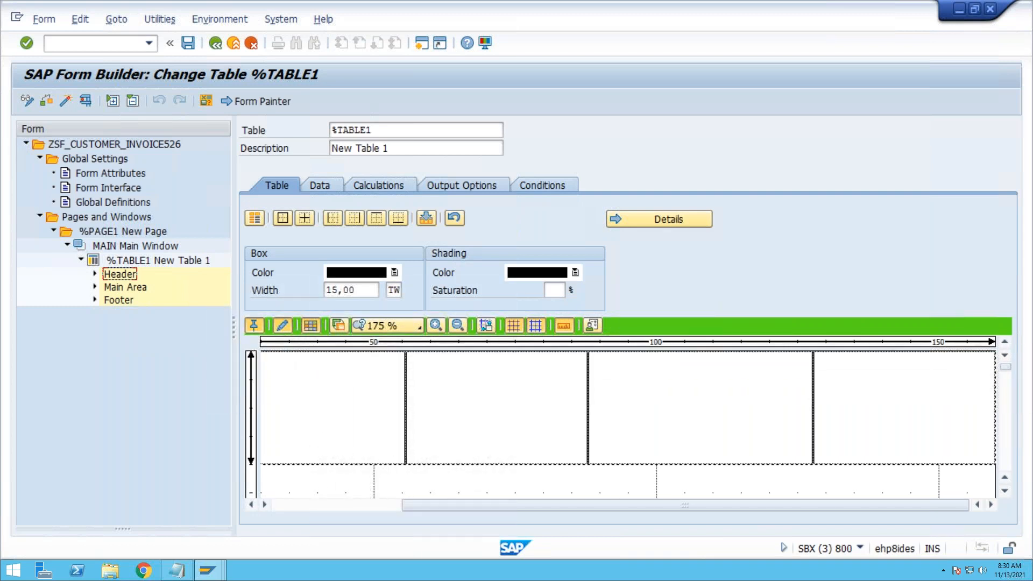
Expand the table's Header and collapse its CUSTOMER_NO, COUNTRY, PERSON_NAME and CITY cells.
{"action": "left_click", "coordinate": [94, 274]}
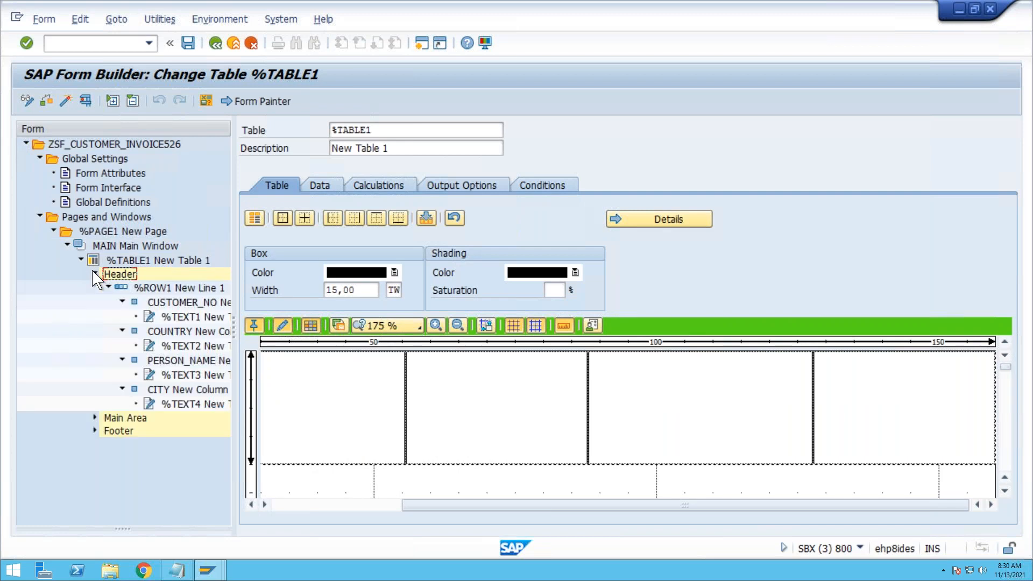
{"action": "left_click", "coordinate": [122, 303]}
{"action": "left_click", "coordinate": [122, 317]}
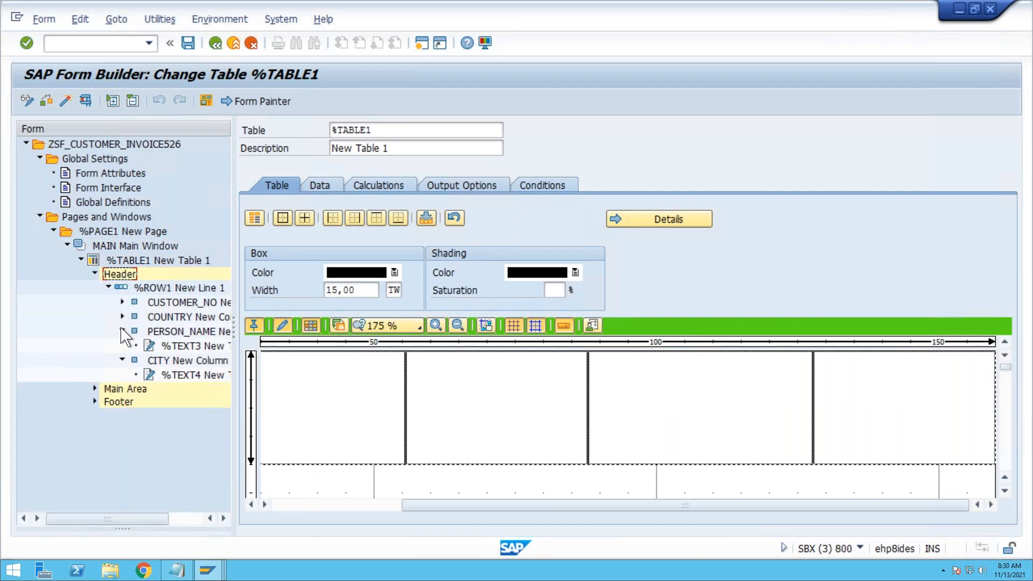
{"action": "left_click", "coordinate": [122, 331]}
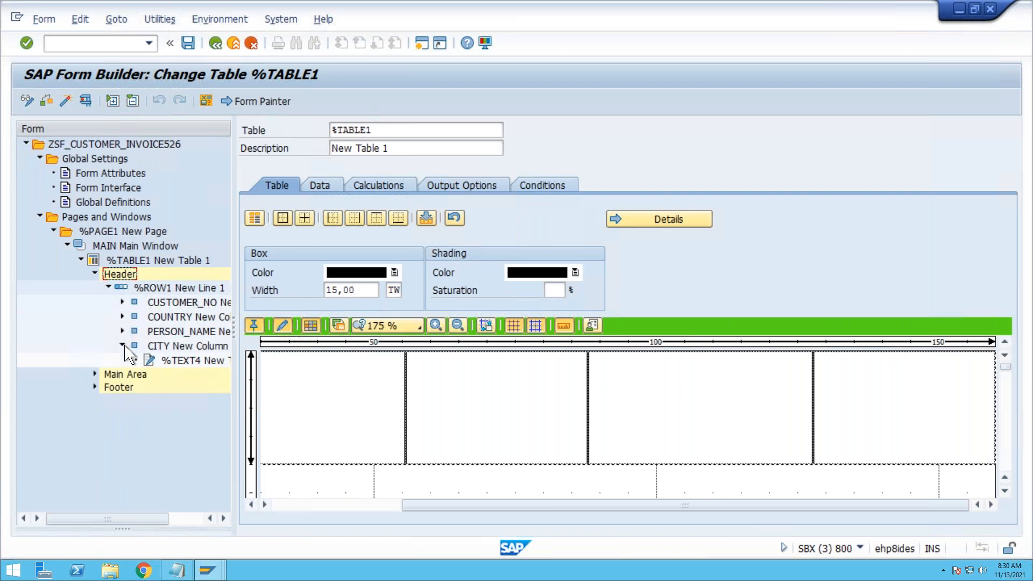
{"action": "left_click", "coordinate": [124, 345]}
Display the CUSTOMER_NO header cell, review the node types that can be created in it, and expand it.
{"action": "left_click", "coordinate": [166, 302]}
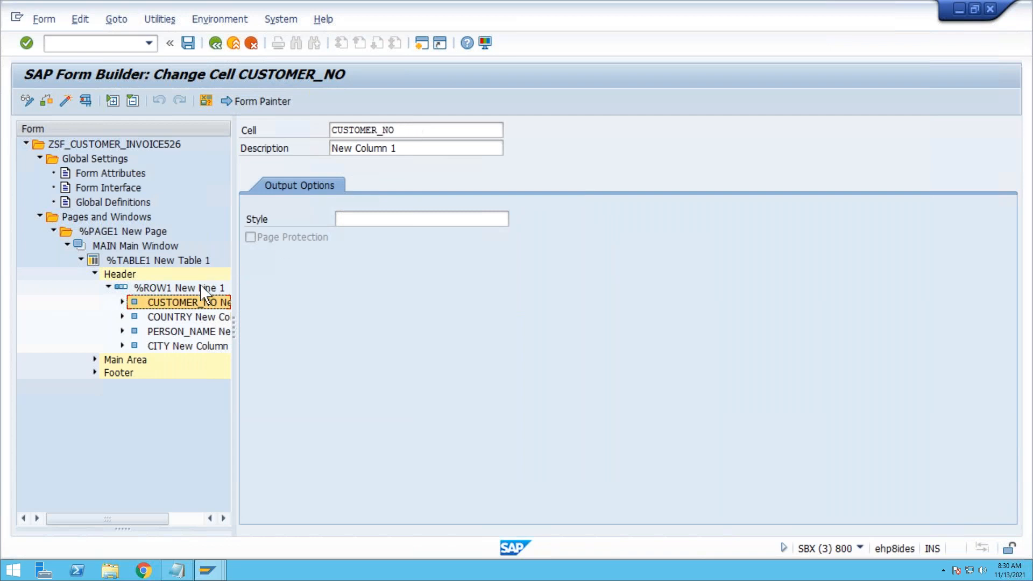
{"action": "right_click", "coordinate": [169, 299]}
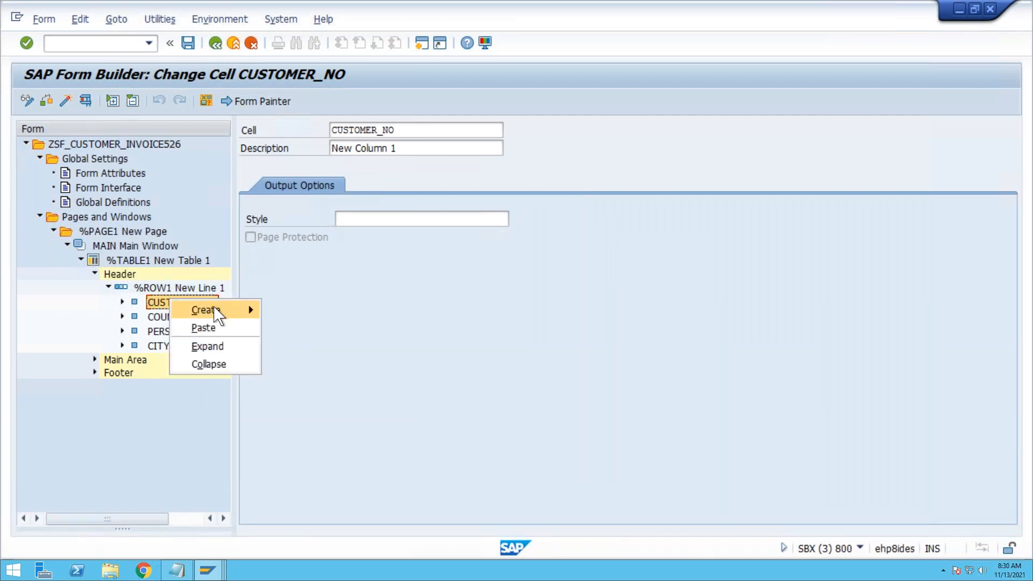
{"action": "mouse_move", "coordinate": [217, 310]}
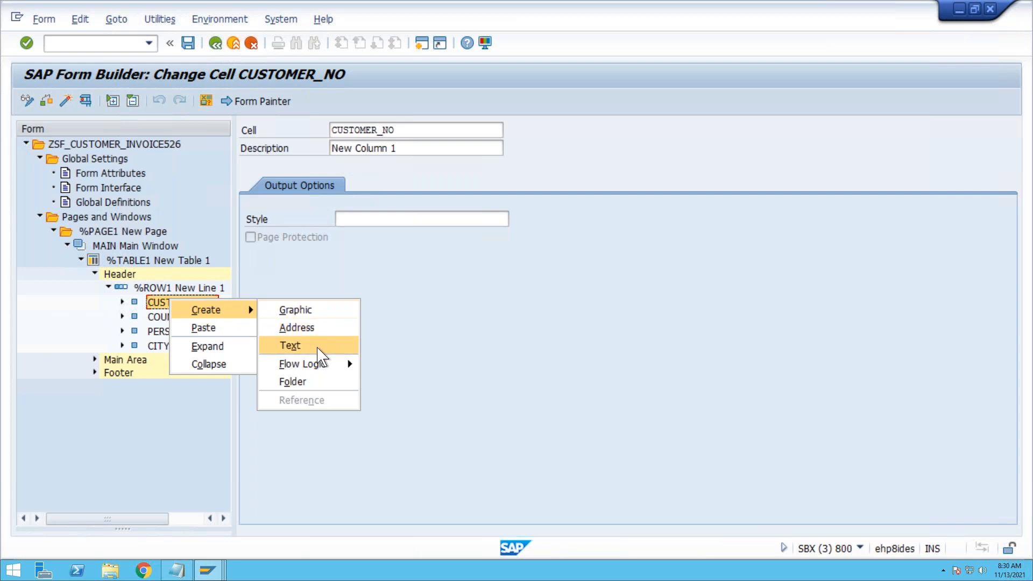
{"action": "left_click", "coordinate": [466, 362]}
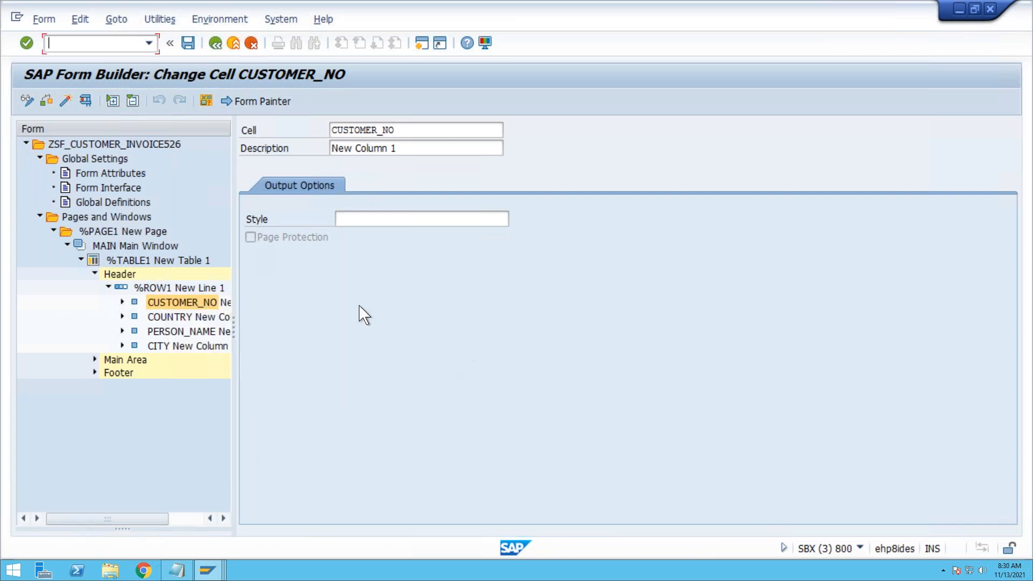
{"action": "left_click", "coordinate": [122, 302]}
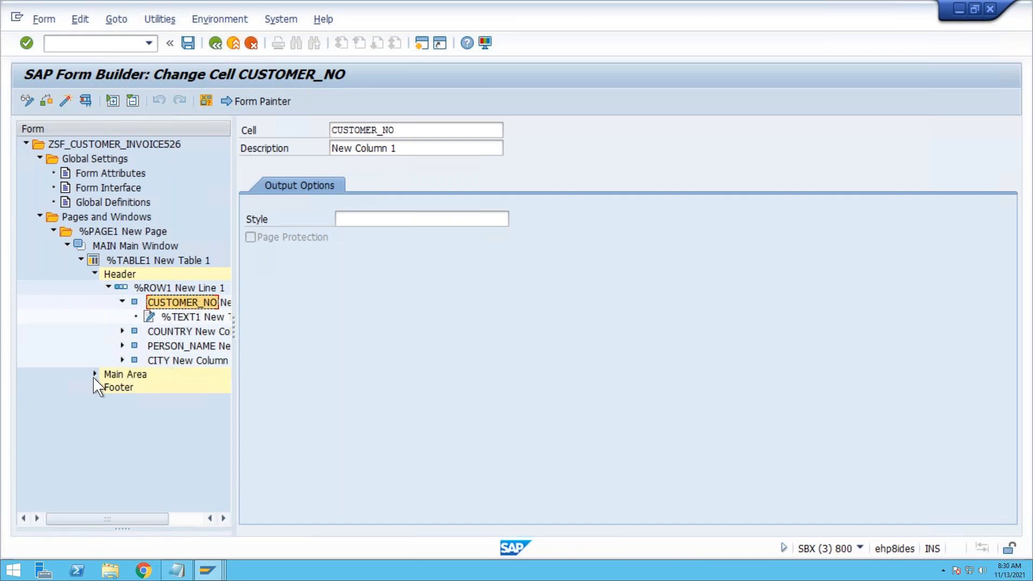
Review the node types that can be created under the table's Main Area and expand its row and cells.
{"action": "right_click", "coordinate": [114, 375]}
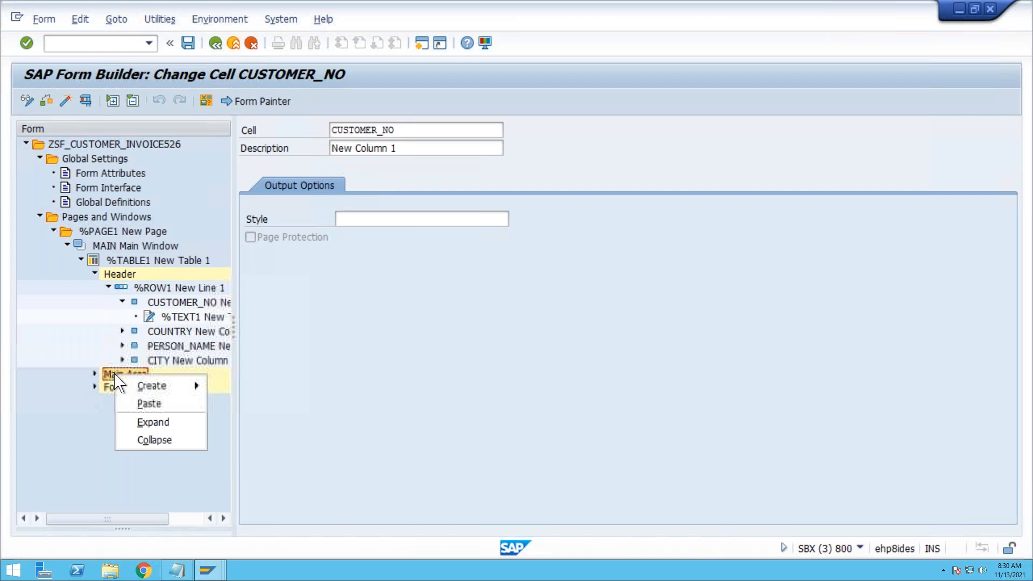
{"action": "mouse_move", "coordinate": [165, 387]}
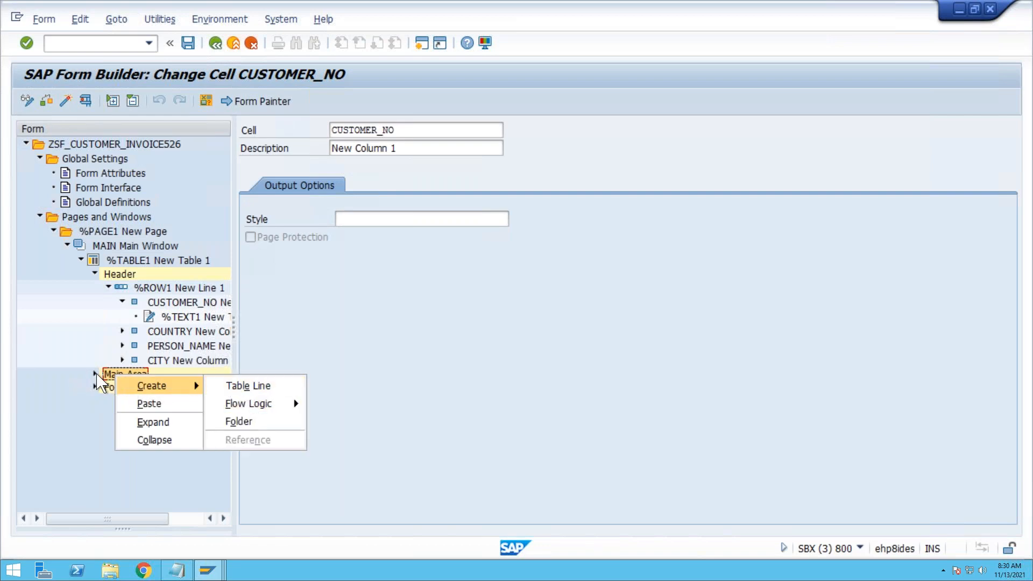
{"action": "key", "text": "Return"}
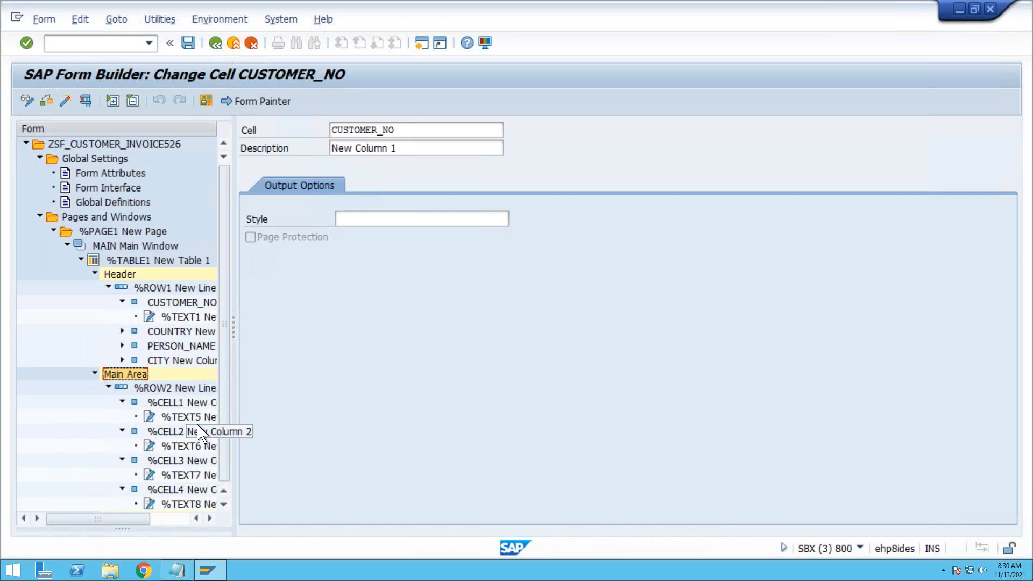
Create a trial text under %CELL1 in the Main Area and delete it after viewing its General Attributes.
{"action": "left_click", "coordinate": [178, 402]}
{"action": "right_click", "coordinate": [178, 404]}
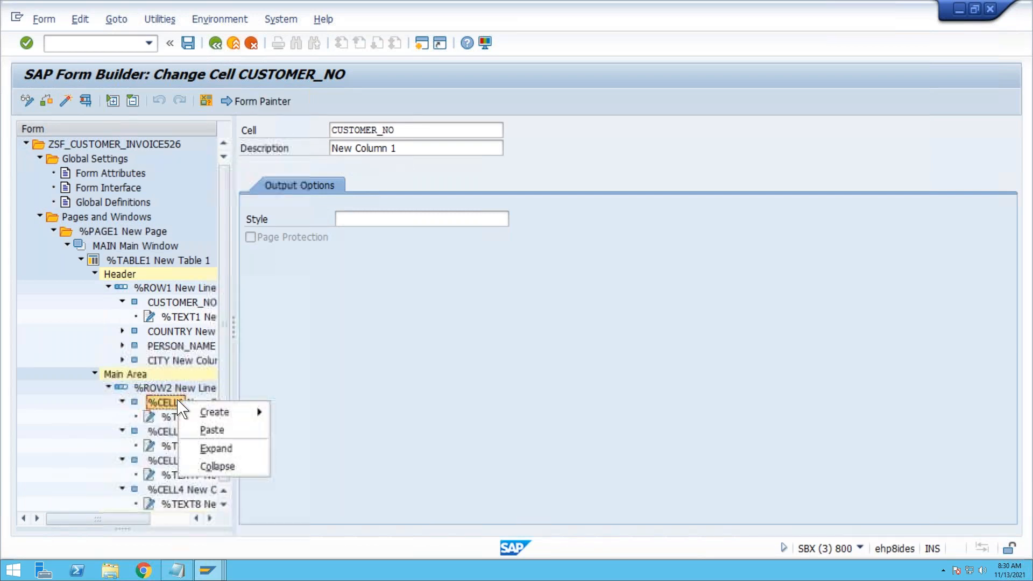
{"action": "mouse_move", "coordinate": [226, 413]}
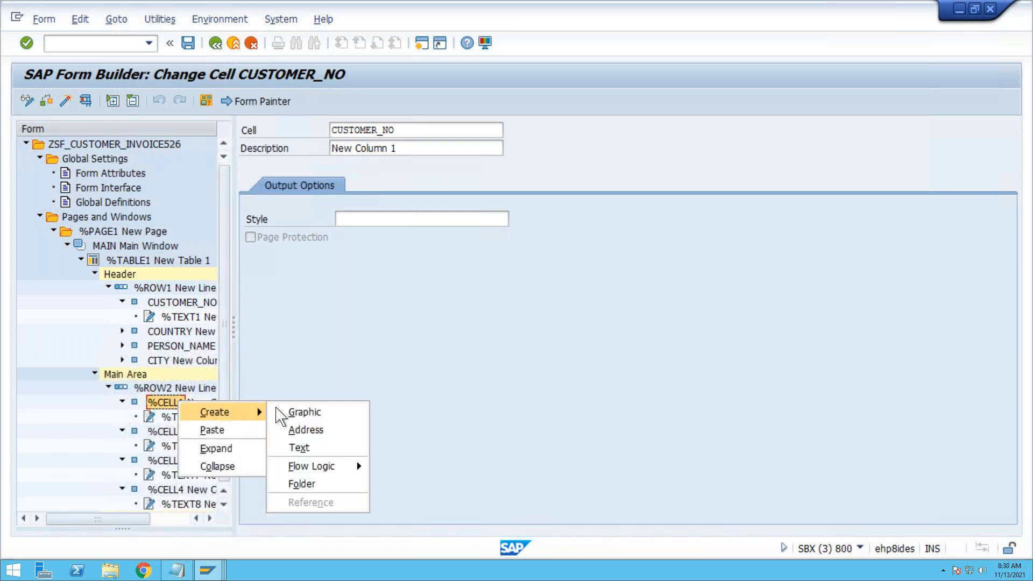
{"action": "left_click", "coordinate": [316, 451]}
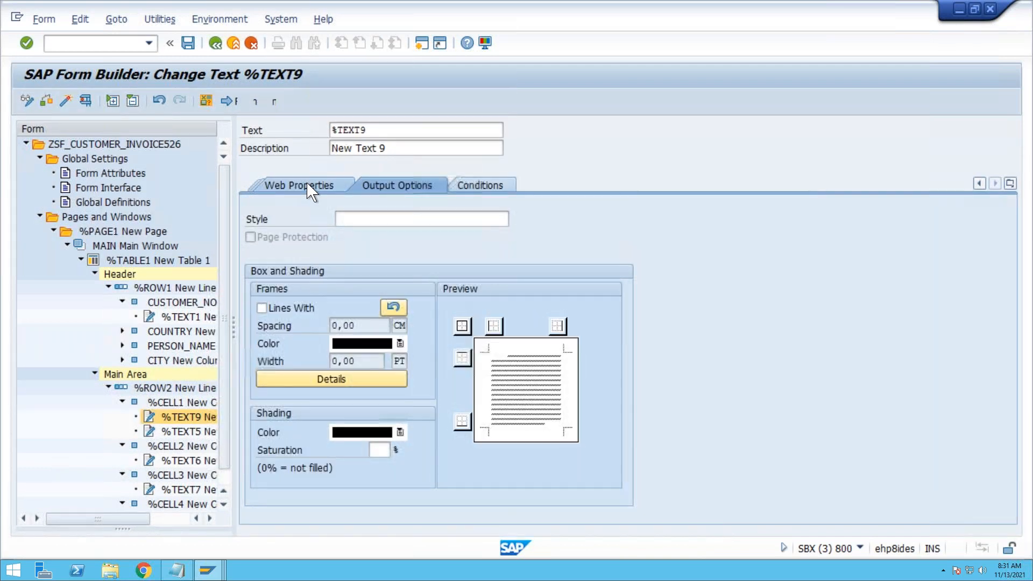
{"action": "left_click", "coordinate": [309, 189]}
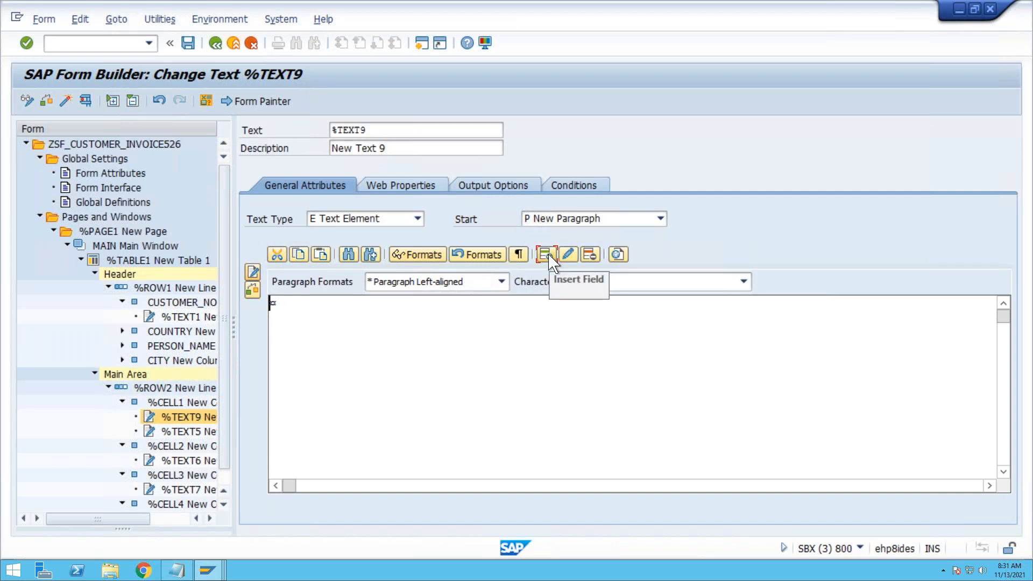
{"action": "right_click", "coordinate": [170, 418]}
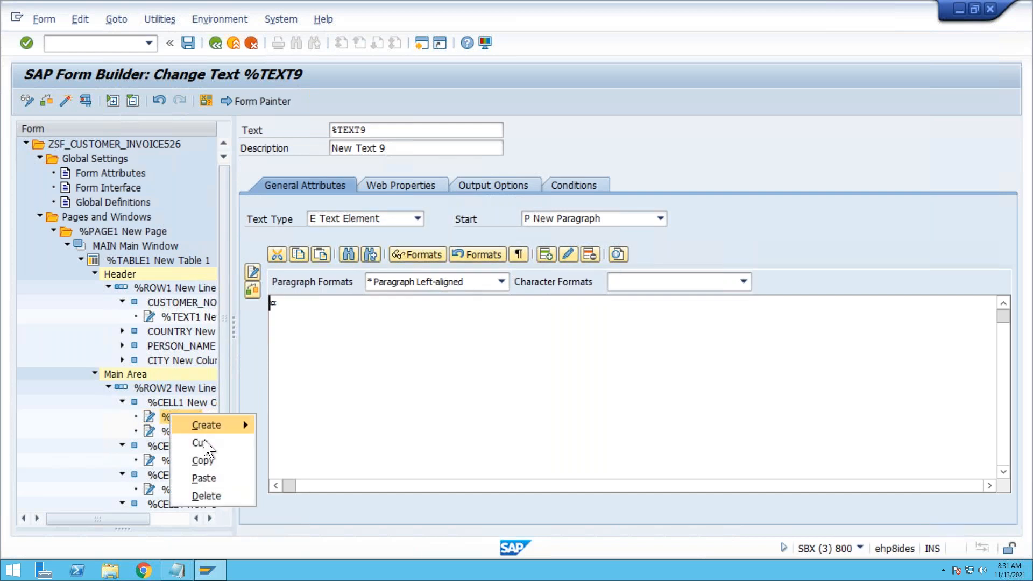
{"action": "left_click", "coordinate": [210, 495]}
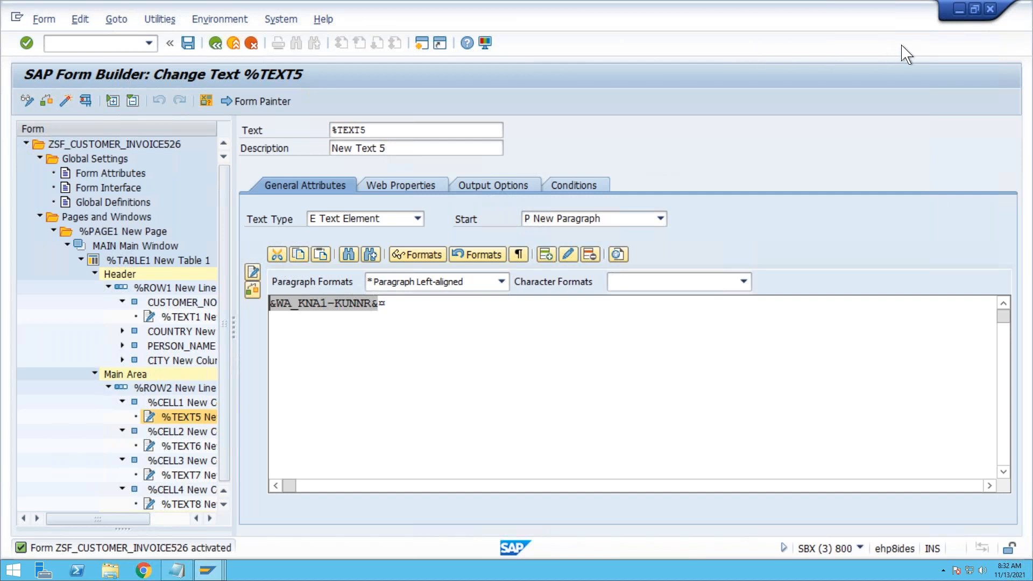
Minimize the form window, maximize the ABAP Editor window and close the remote desktop session.
{"action": "left_click", "coordinate": [961, 9]}
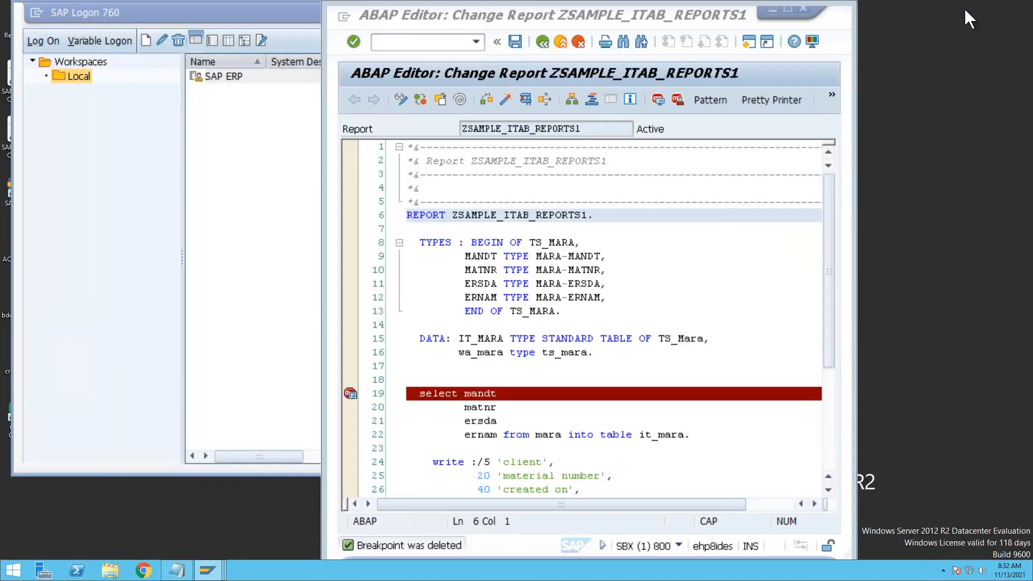
{"action": "left_click", "coordinate": [787, 7]}
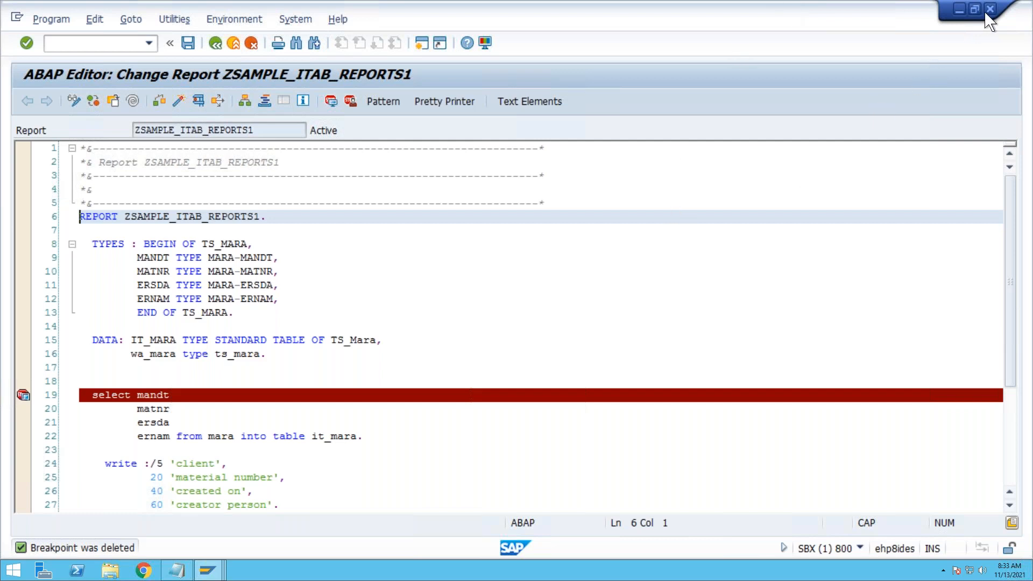
{"action": "mouse_move", "coordinate": [807, 8]}
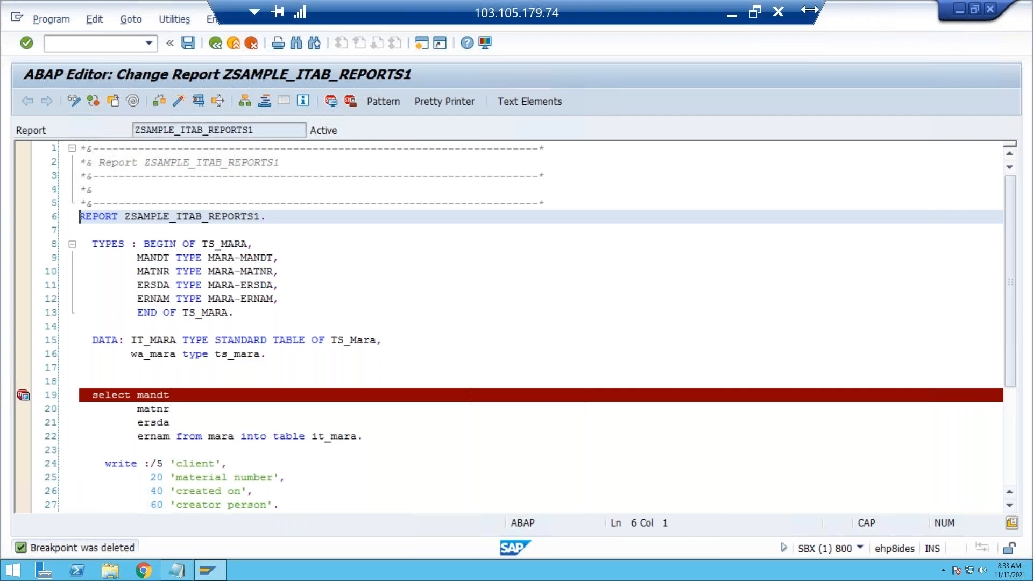
{"action": "left_click", "coordinate": [780, 13]}
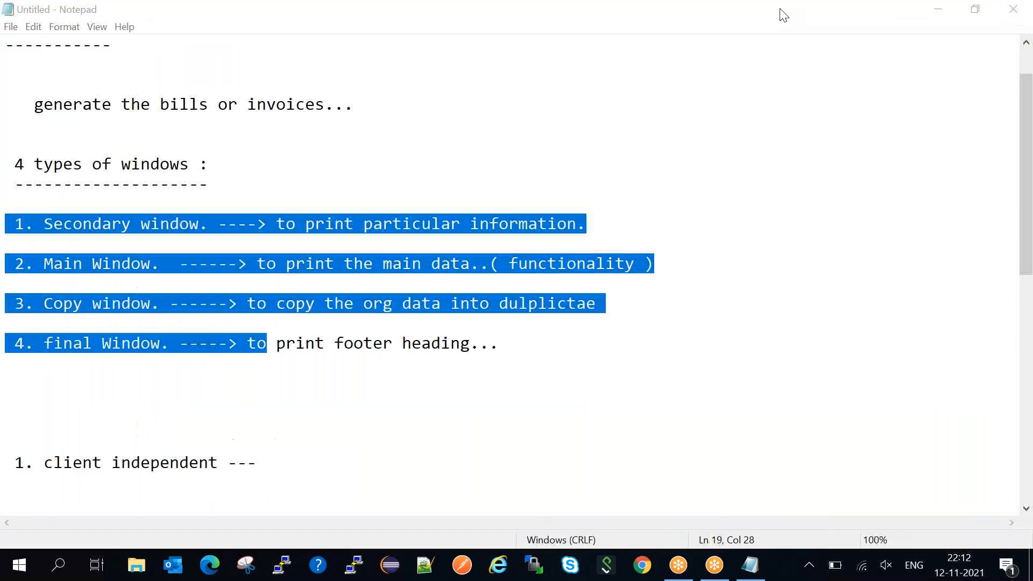